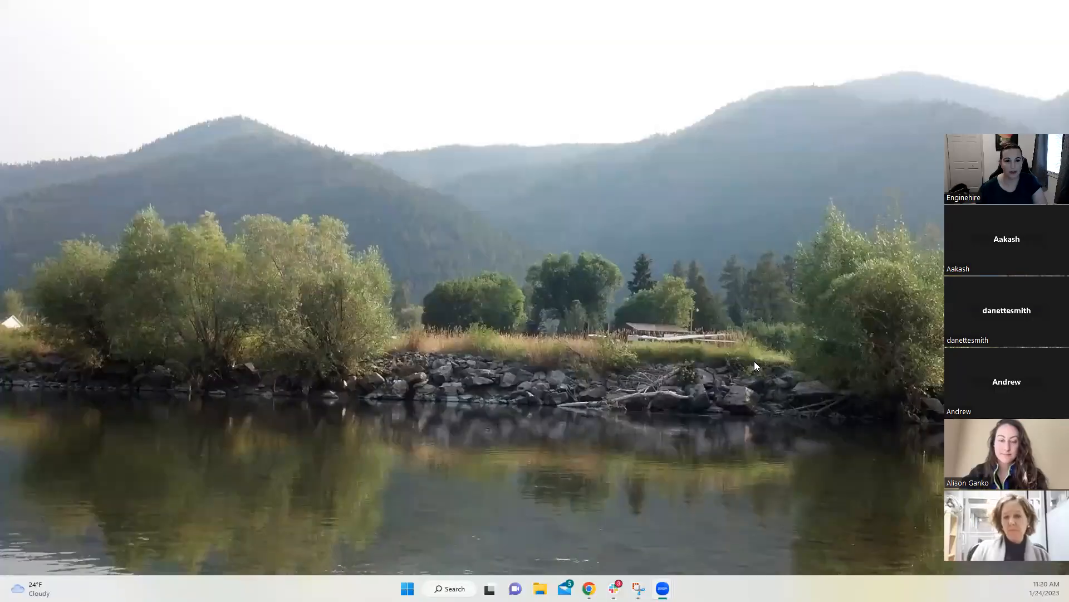
Step: Bring the Chrome window with the NaNaNa Nannies Profile Templates page to the front
mouse_move(612, 567)
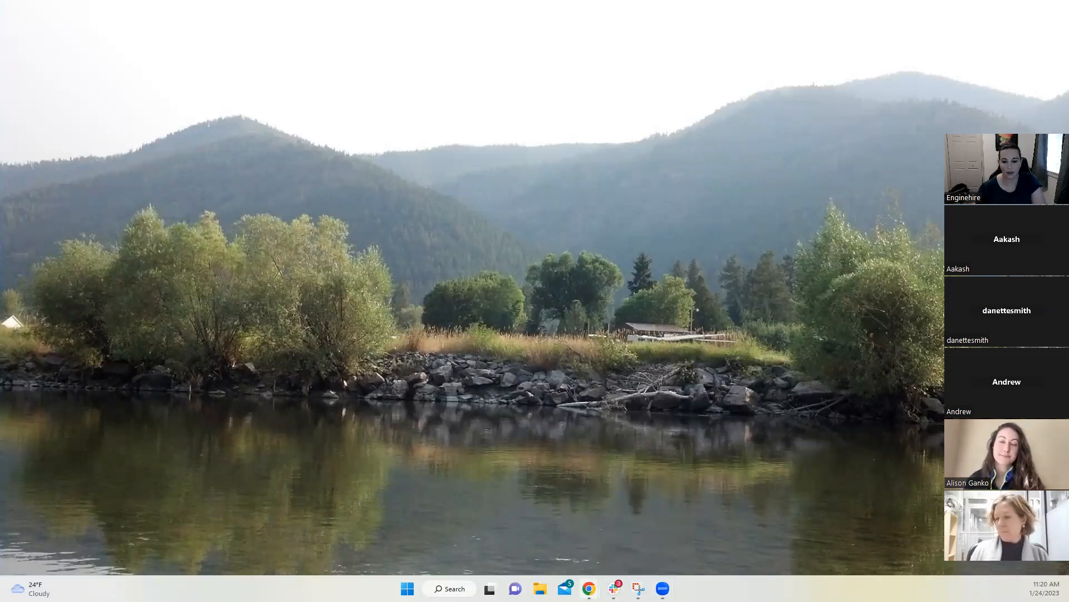
mouse_move(589, 586)
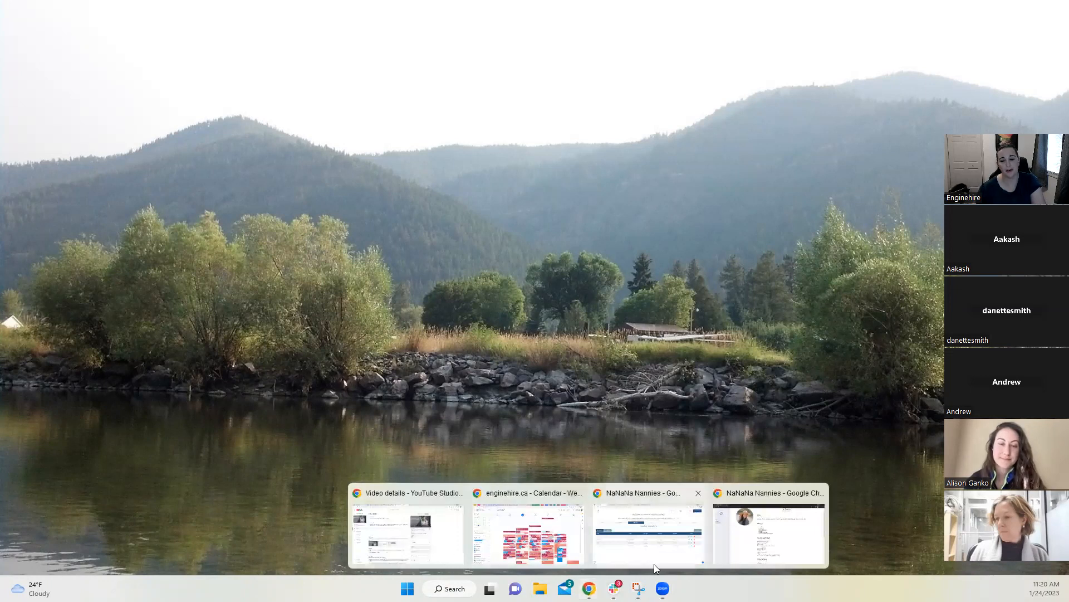
left_click(686, 554)
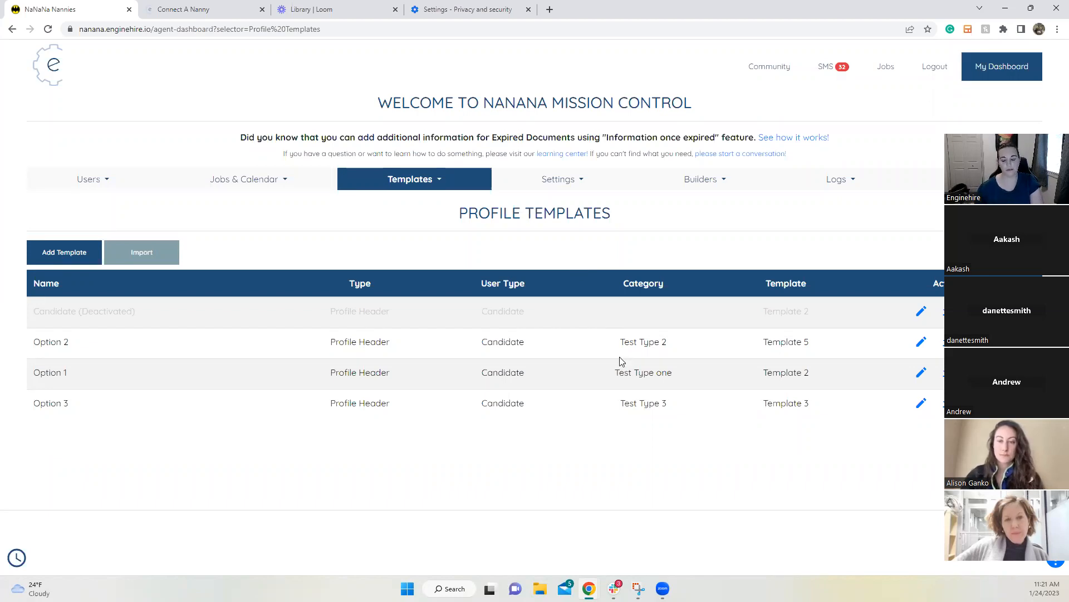
mouse_move(589, 588)
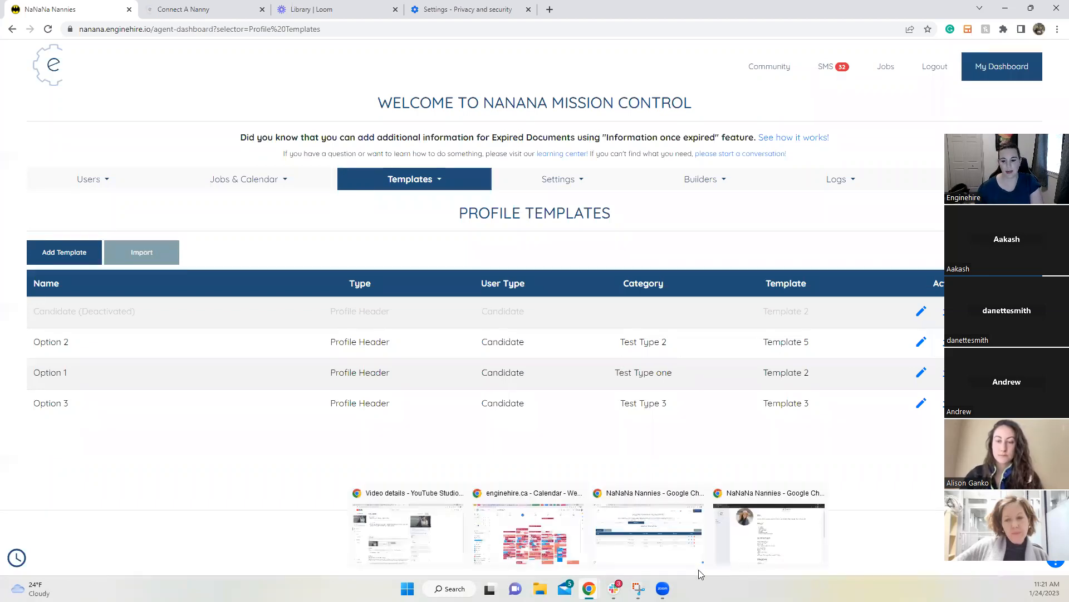
left_click(753, 551)
scroll(635, 401, "up", 1)
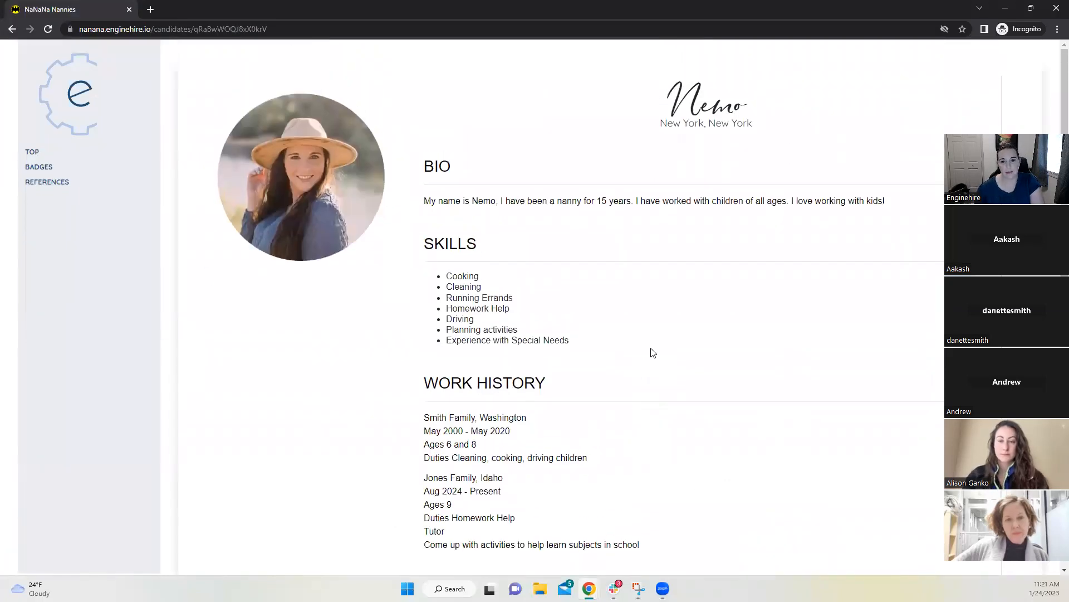
scroll(653, 352, "down", 3)
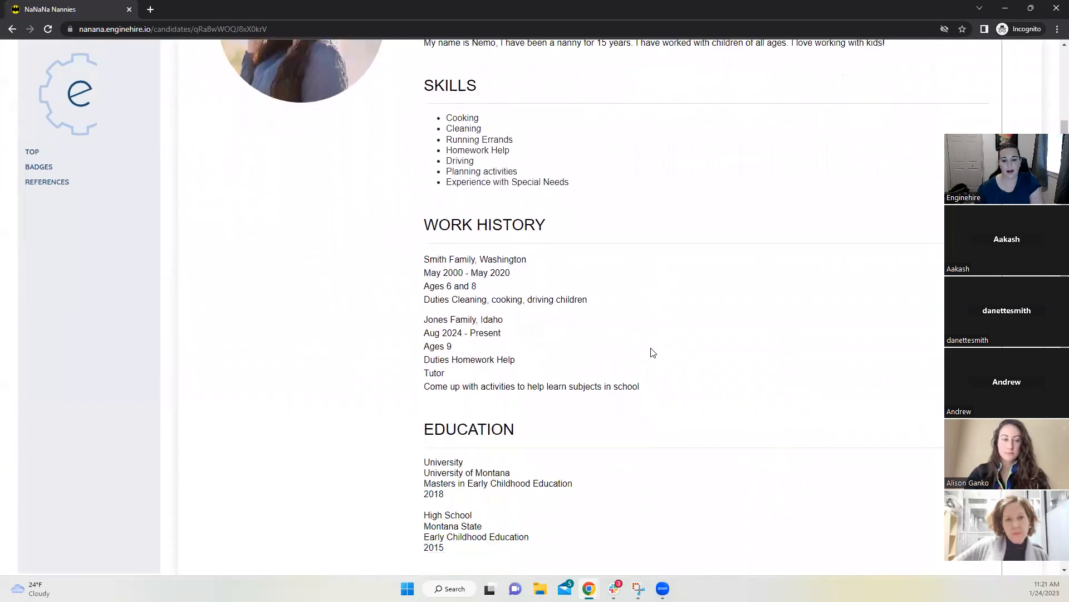
scroll(652, 352, "up", 3)
scroll(653, 352, "down", 10)
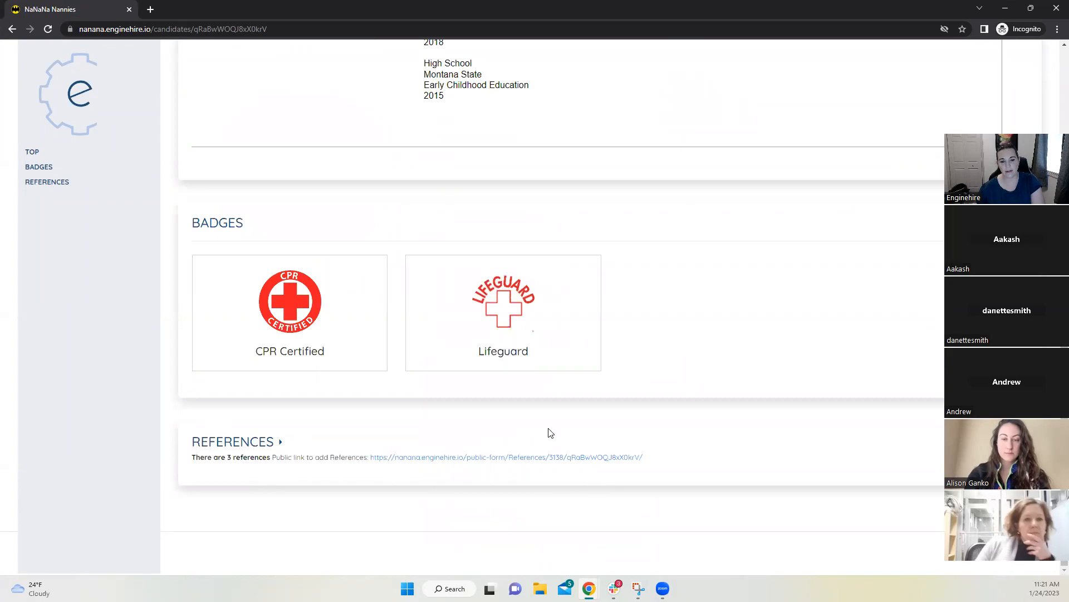
scroll(501, 413, "up", 7)
scroll(499, 413, "up", 4)
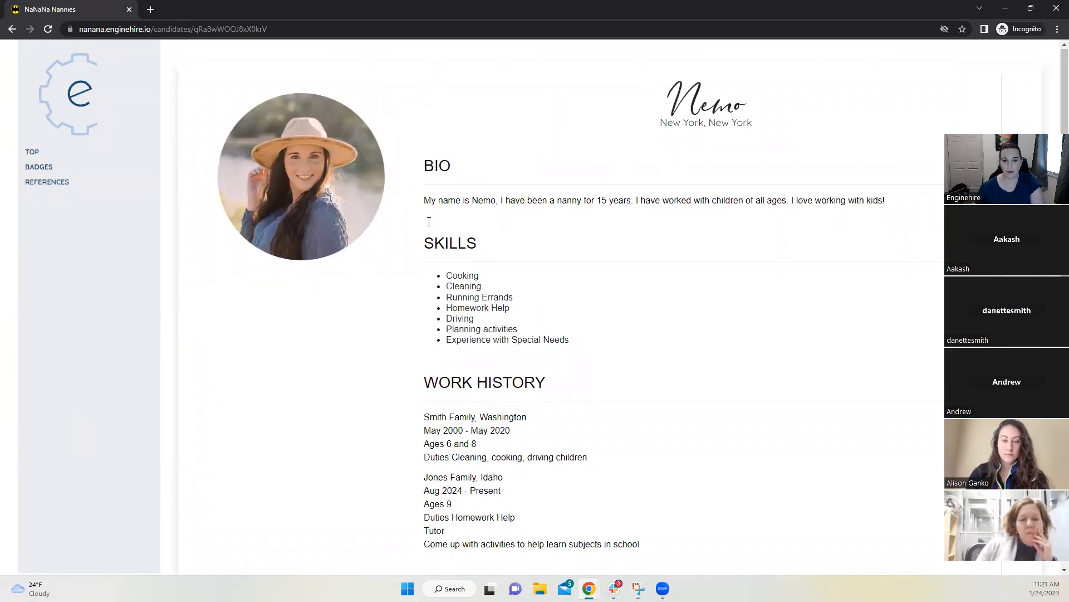
scroll(432, 220, "down", 1)
scroll(483, 242, "down", 2)
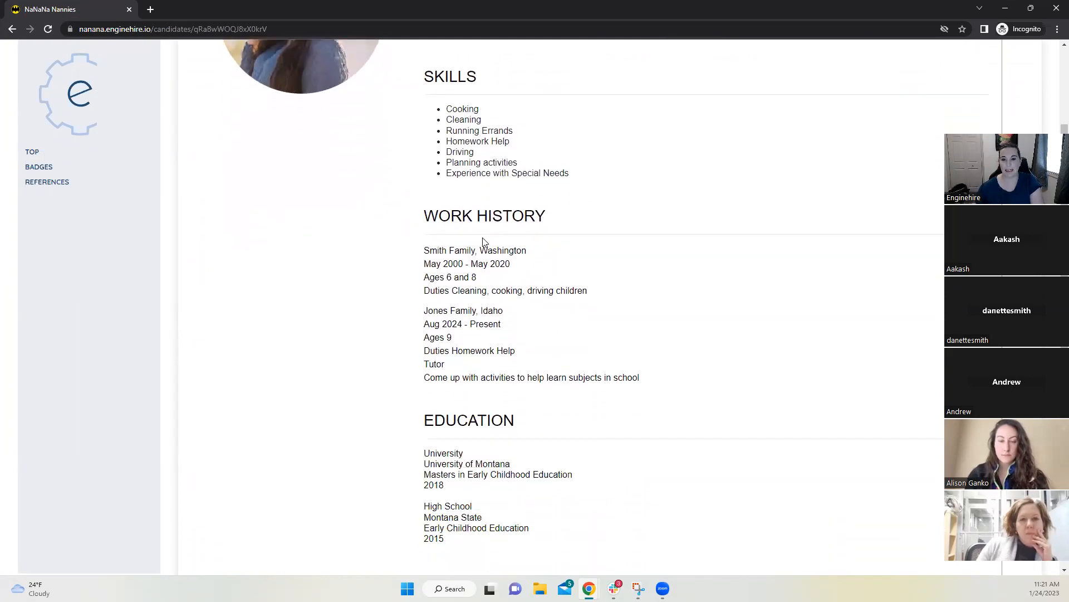
scroll(305, 300, "down", 6)
scroll(306, 301, "down", 2)
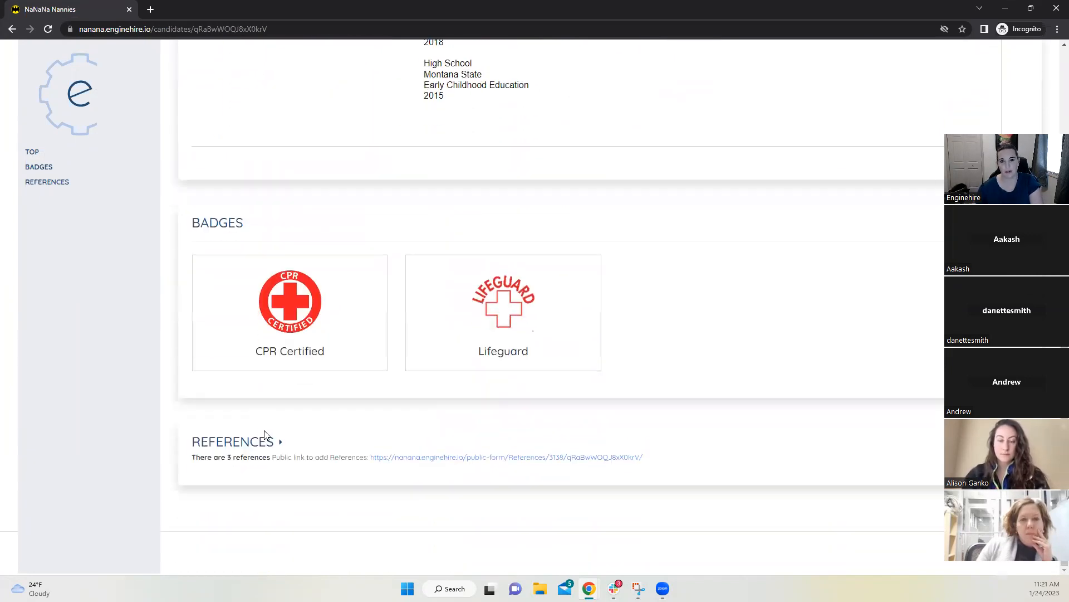
scroll(267, 437, "up", 10)
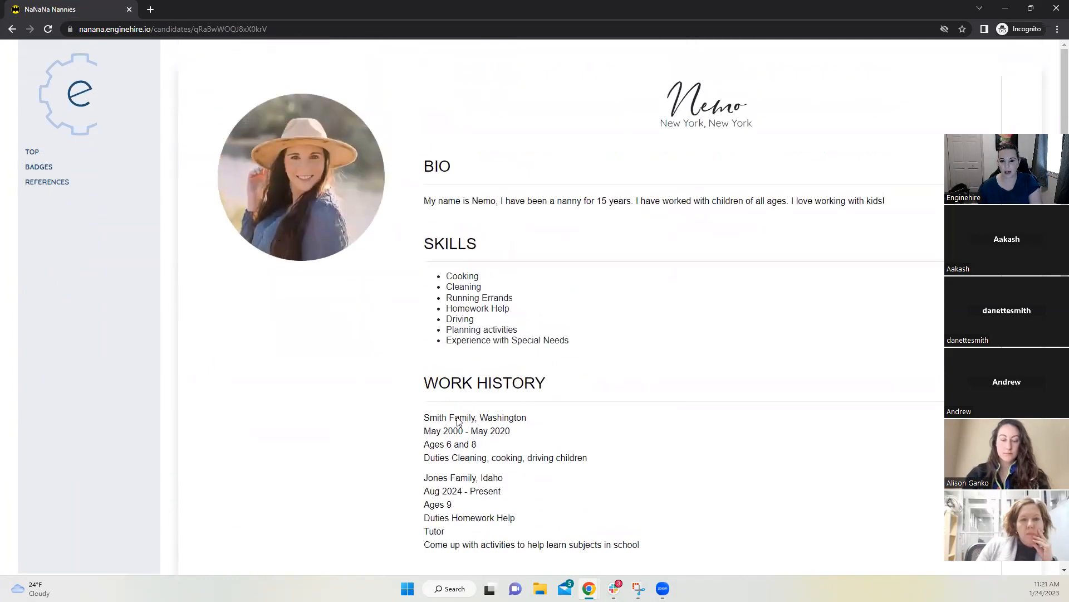
scroll(474, 267, "down", 6)
scroll(473, 390, "down", 5)
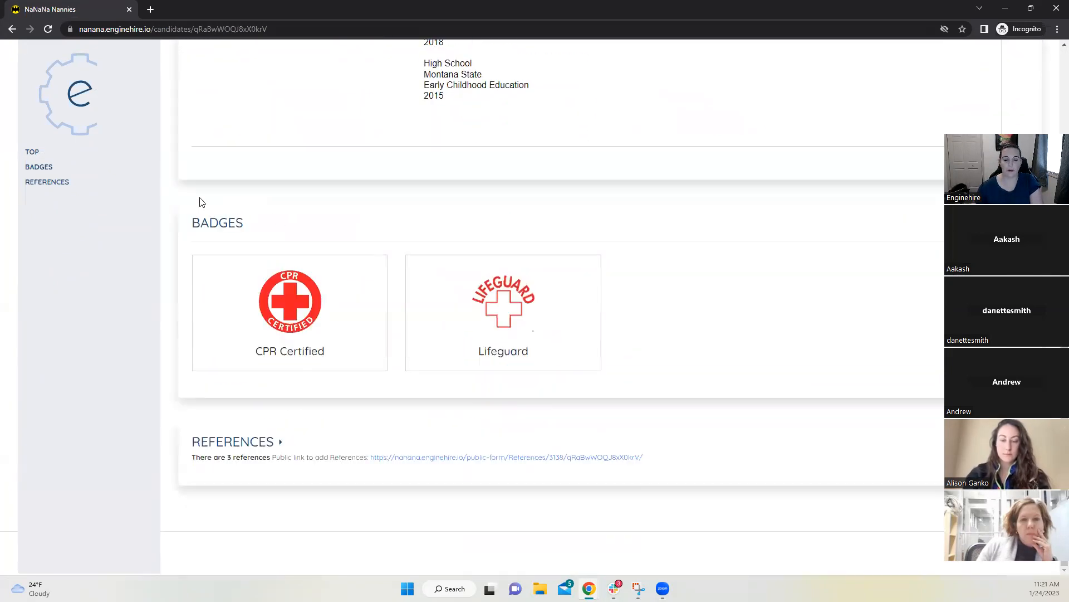
scroll(308, 359, "up", 5)
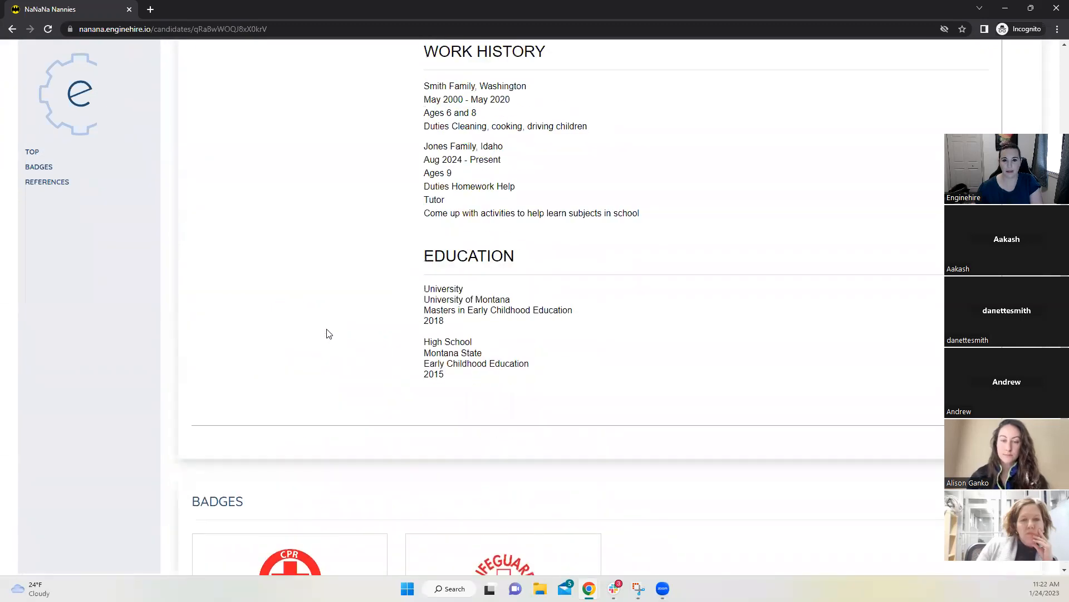
scroll(334, 334, "up", 2)
scroll(357, 340, "up", 3)
scroll(501, 306, "up", 1)
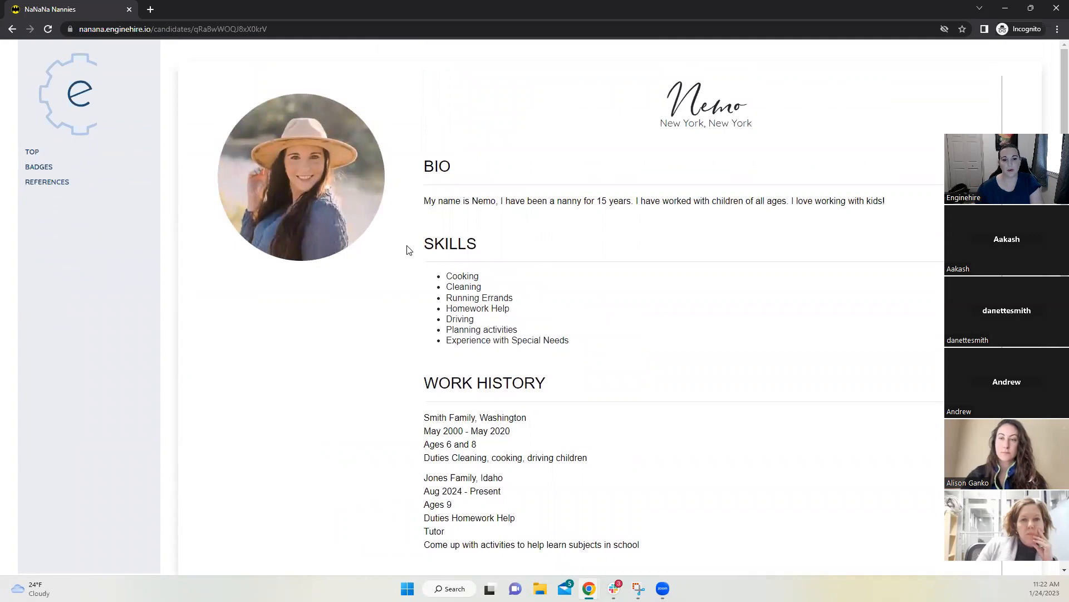
left_click(1006, 9)
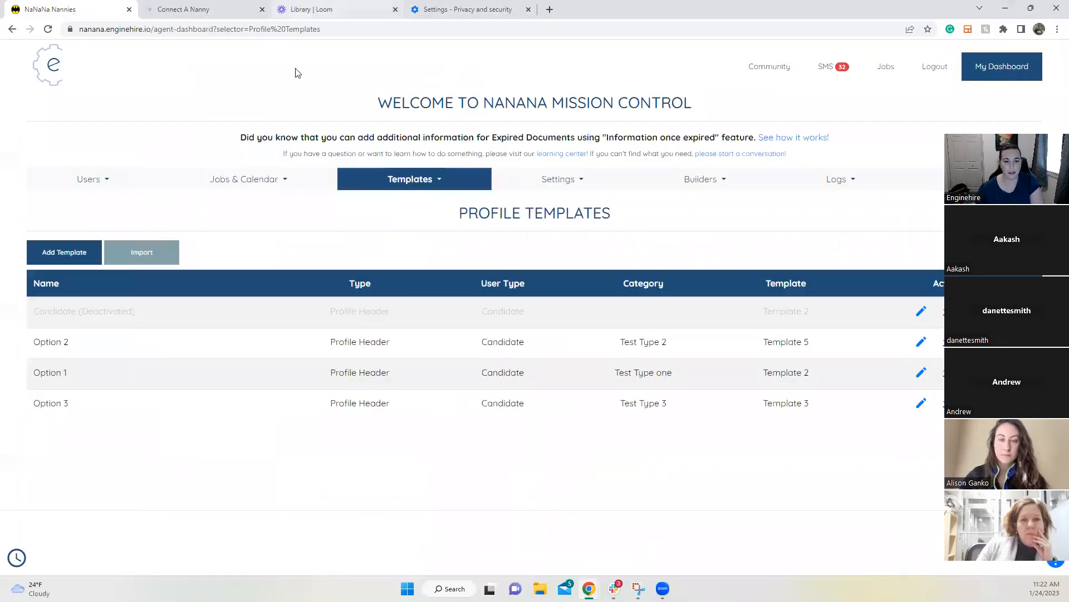
Step: Open the Option 1 profile template in the Edit Template dialog
left_click(423, 189)
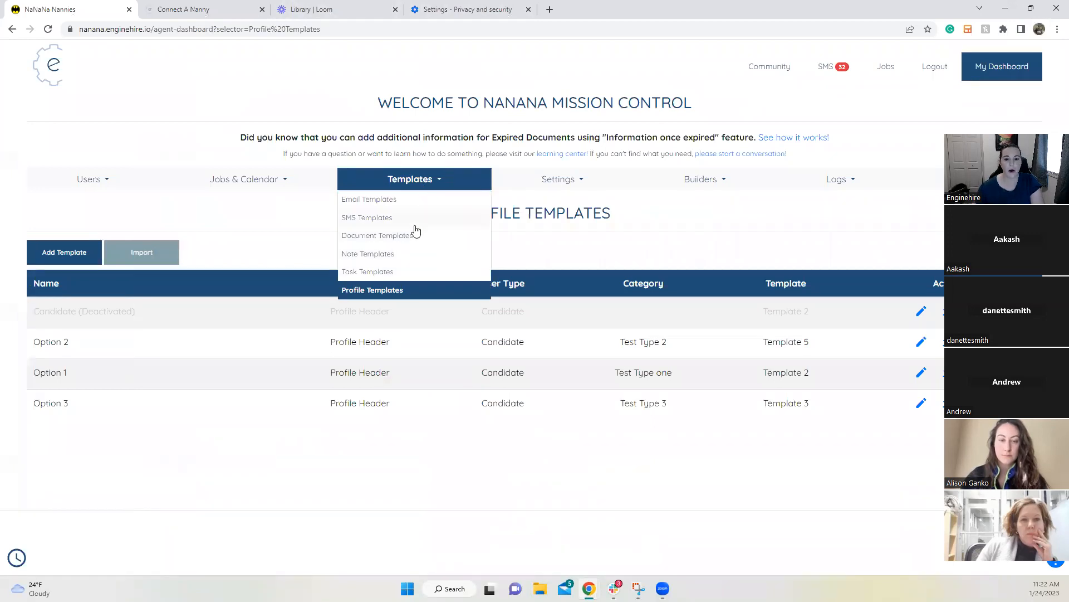
left_click(540, 238)
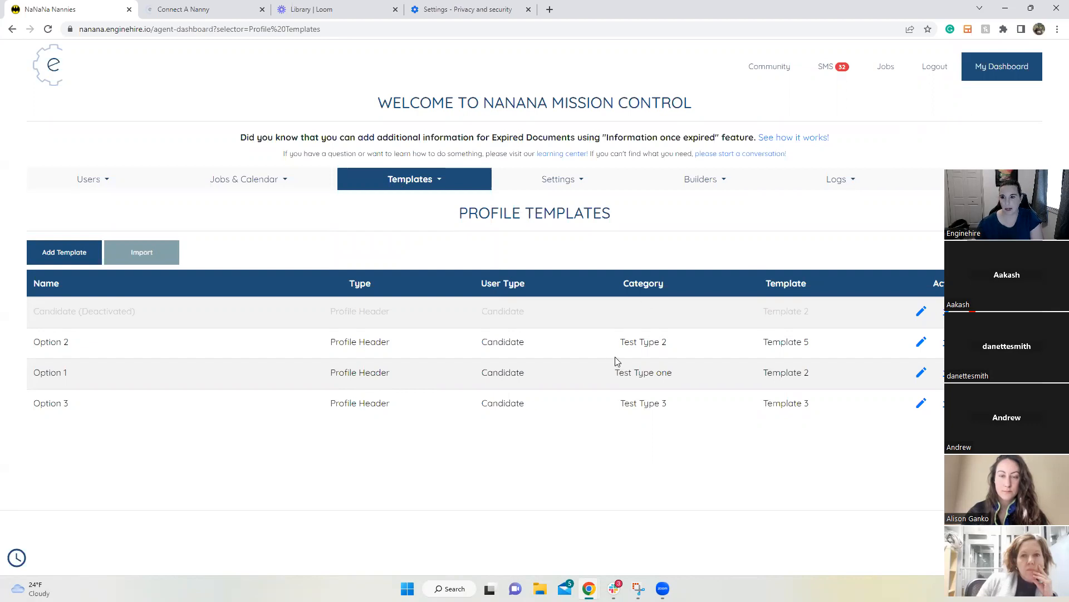
left_click(921, 372)
Step: Set Option 1's user status to Rejected, leaving Only used for self view unchecked
left_click(282, 316)
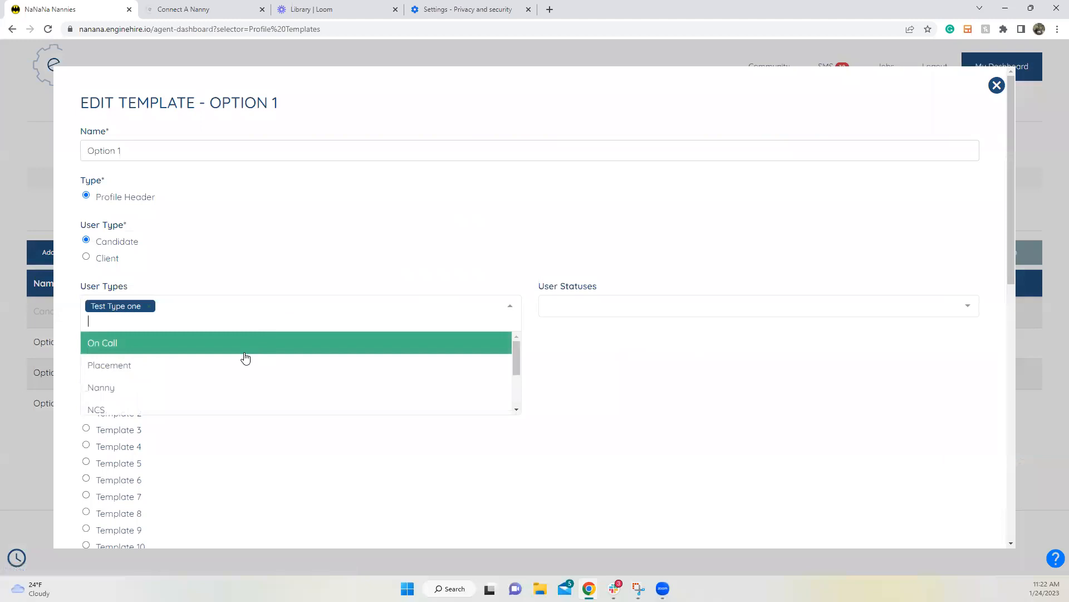
scroll(225, 386, "down", 2)
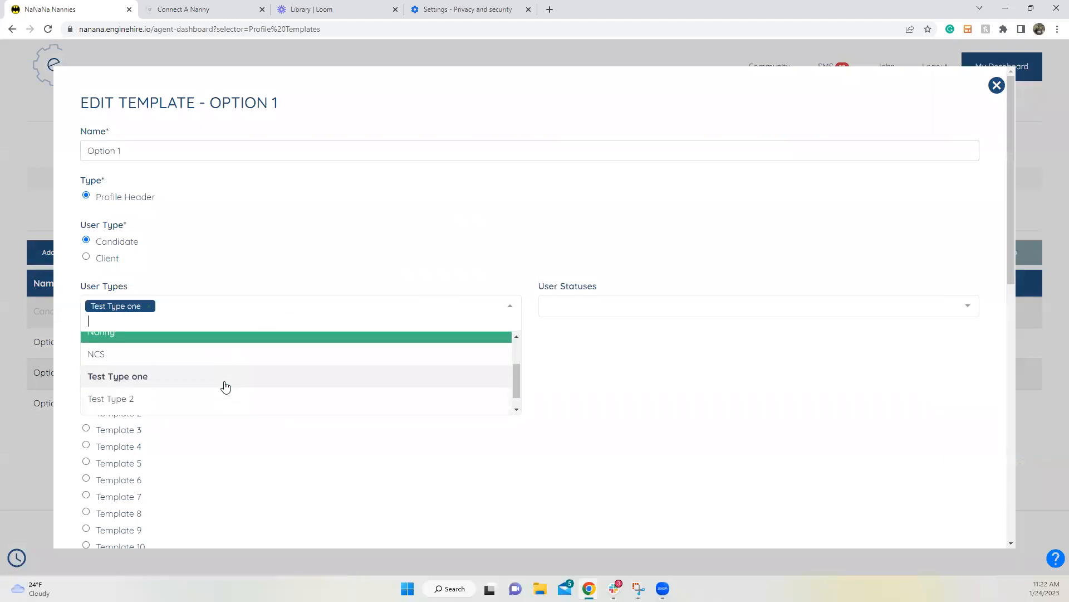
scroll(223, 385, "up", 2)
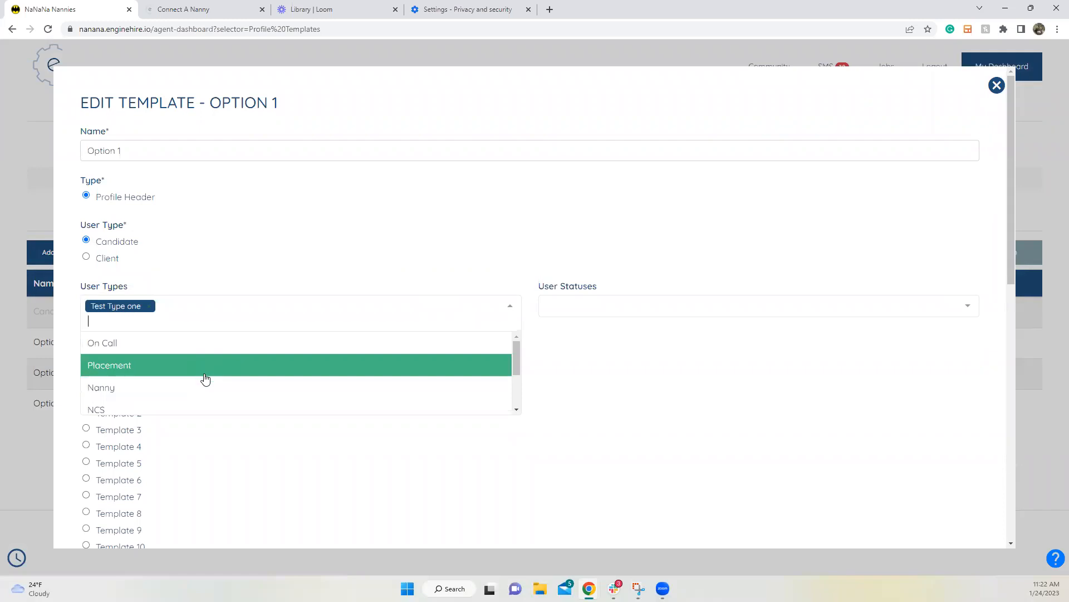
left_click(612, 306)
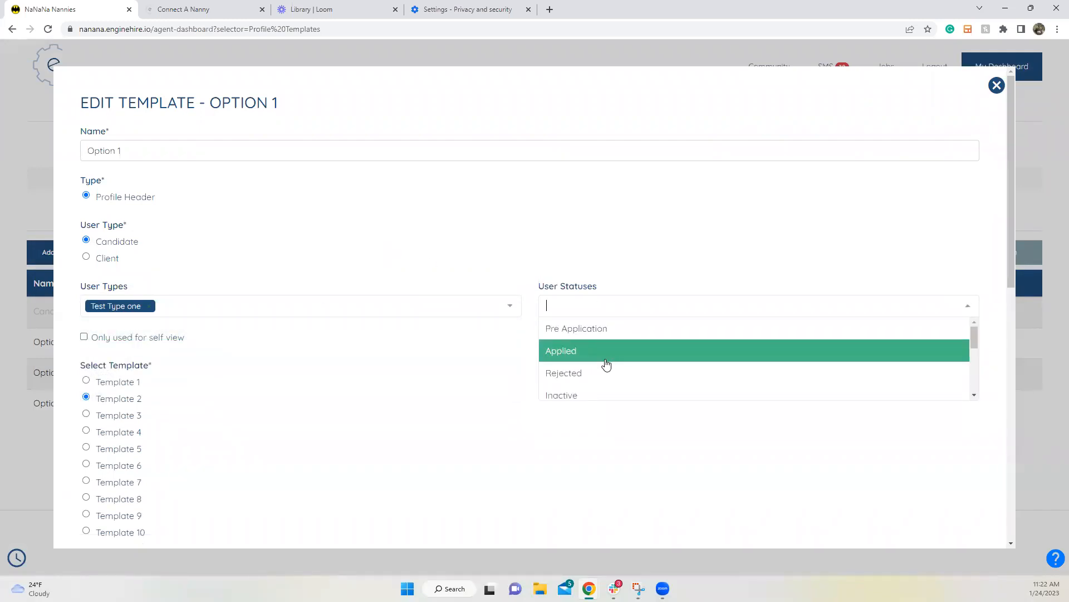
left_click(382, 210)
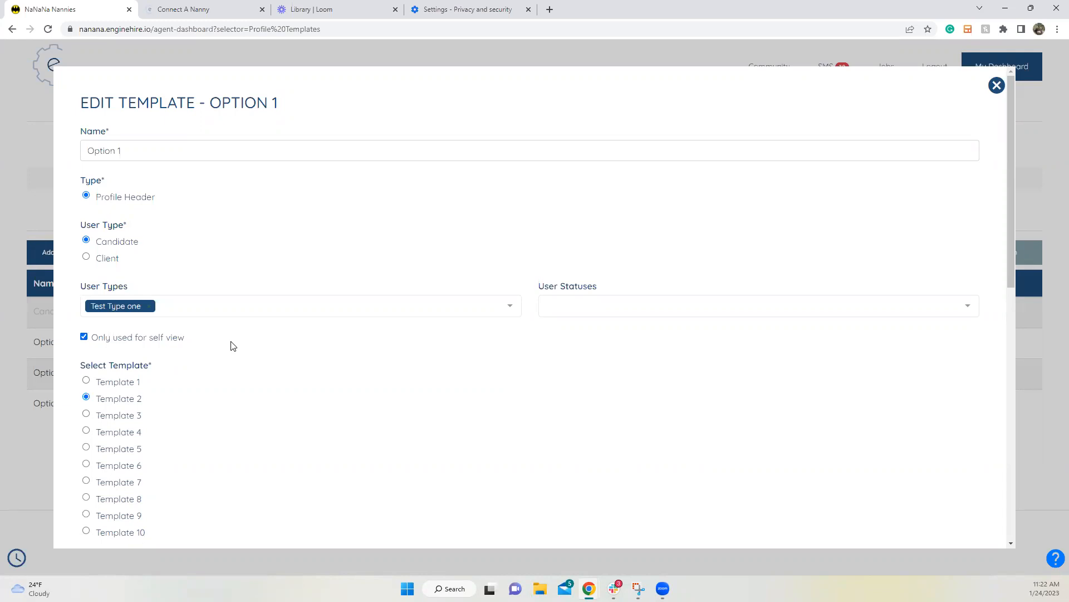
left_click(570, 304)
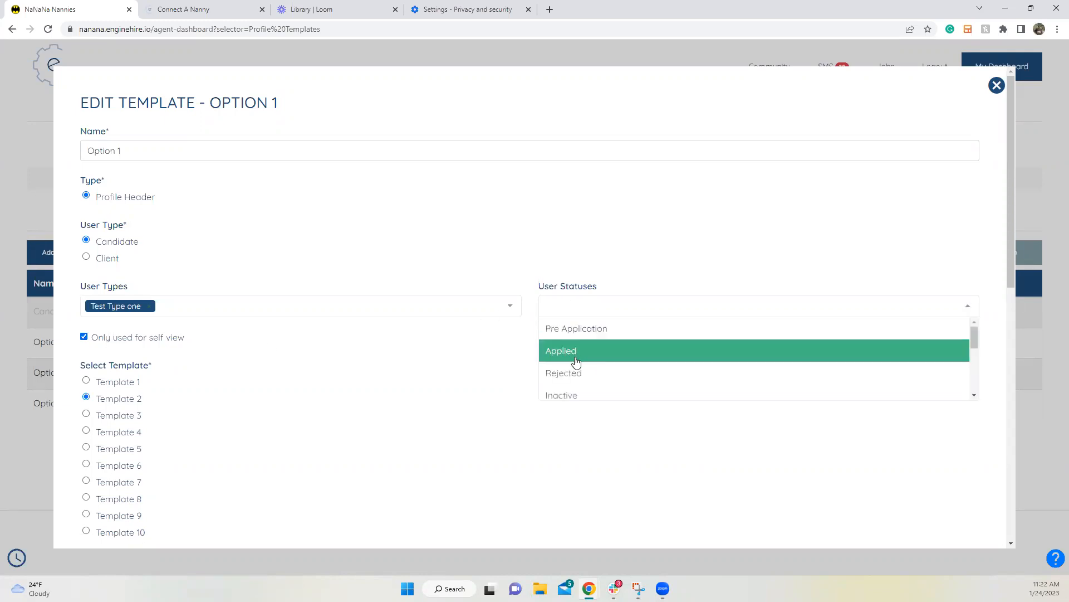
left_click(576, 376)
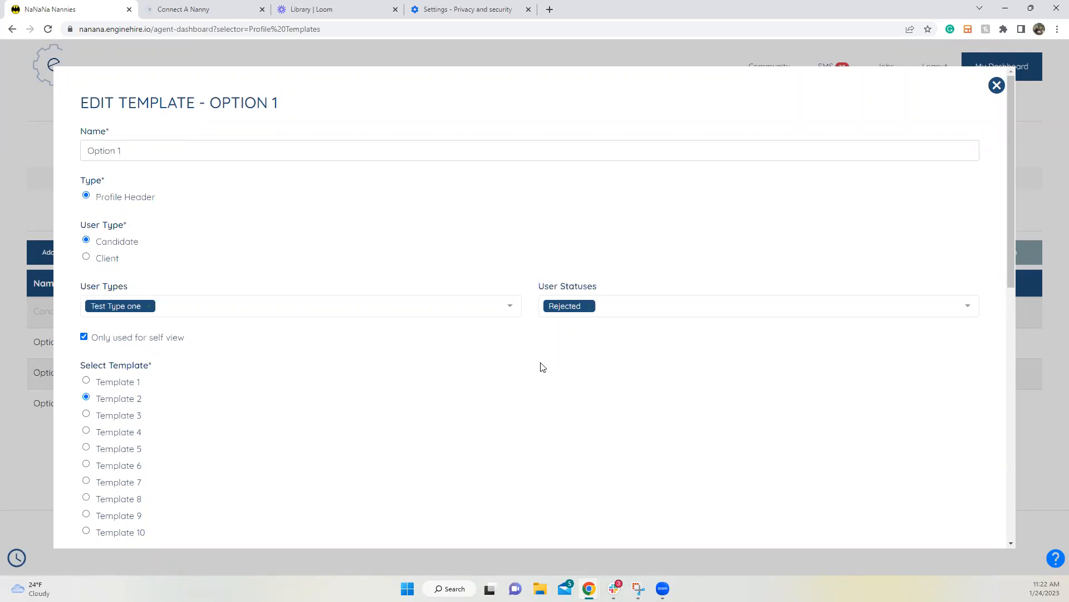
left_click(97, 337)
scroll(148, 337, "down", 4)
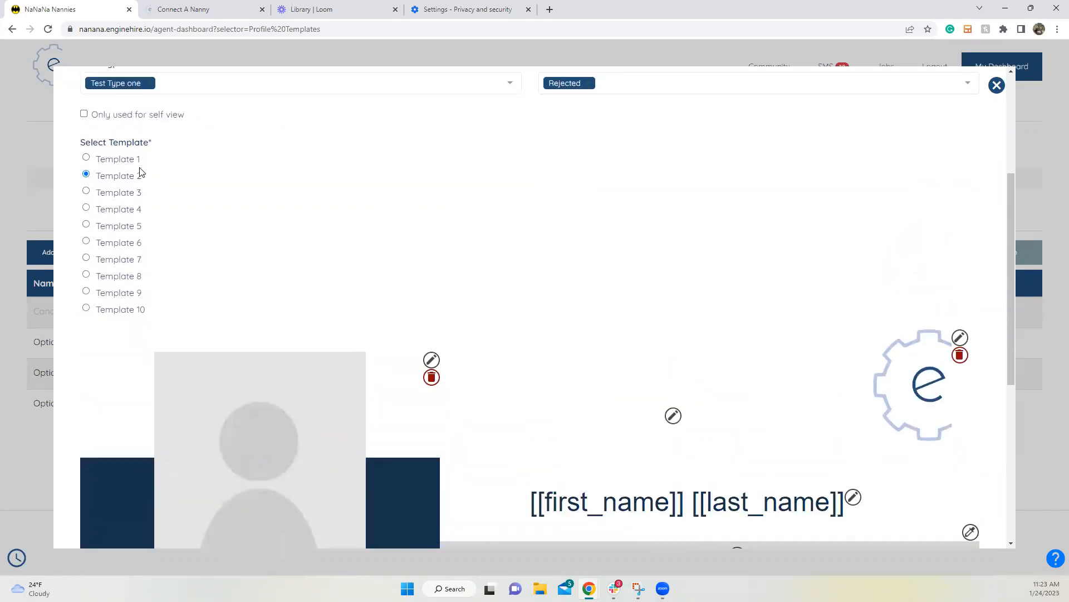
Step: Switch the profile header layout to Template 3
scroll(142, 195, "down", 2)
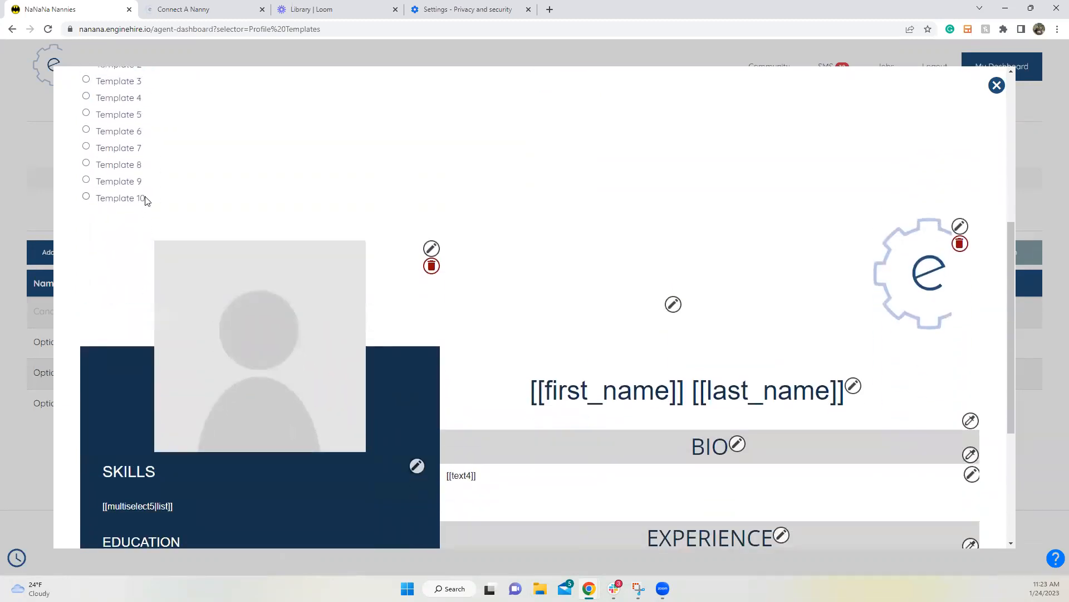
scroll(119, 200, "up", 2)
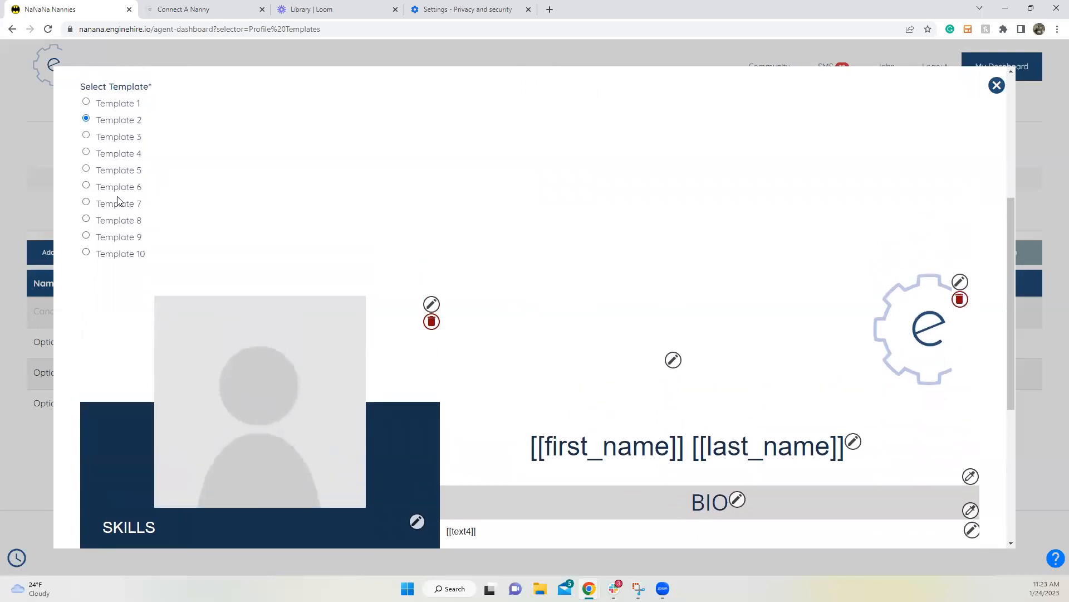
left_click(119, 193)
scroll(138, 295, "down", 2)
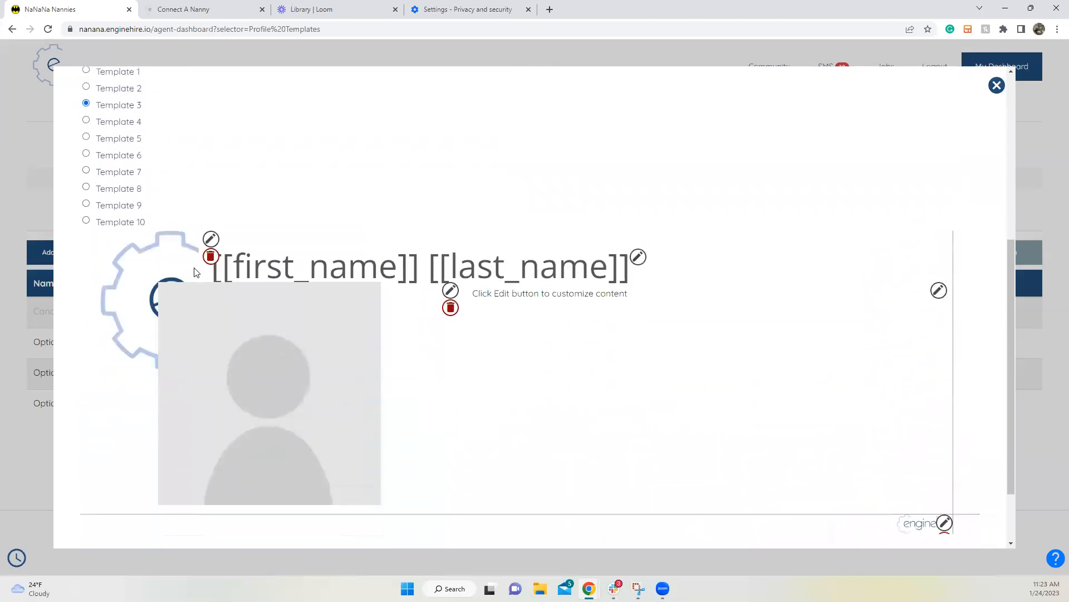
scroll(138, 292, "up", 1)
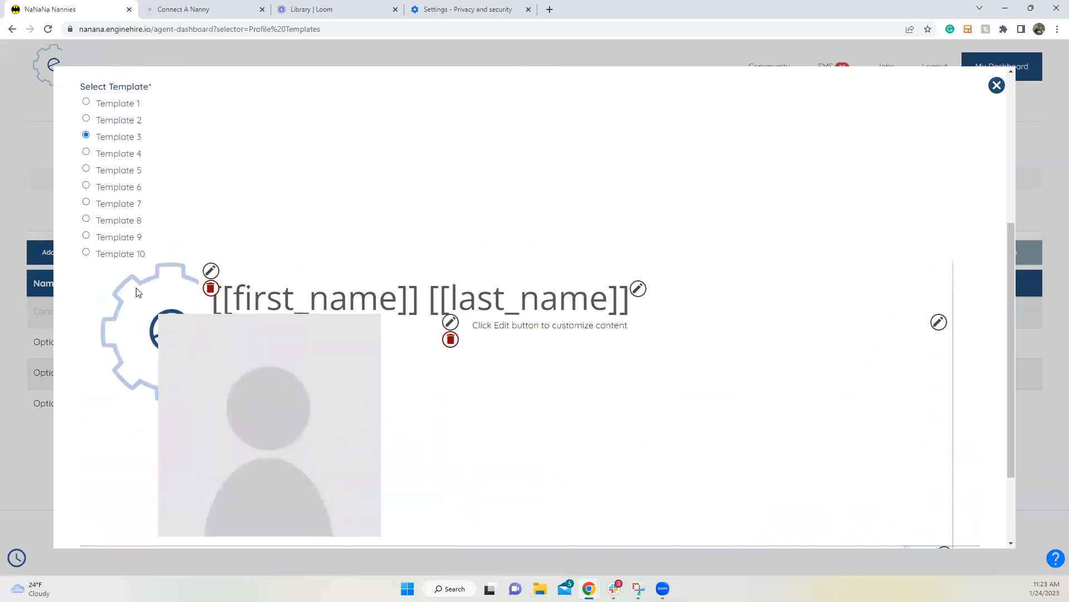
left_click(210, 271)
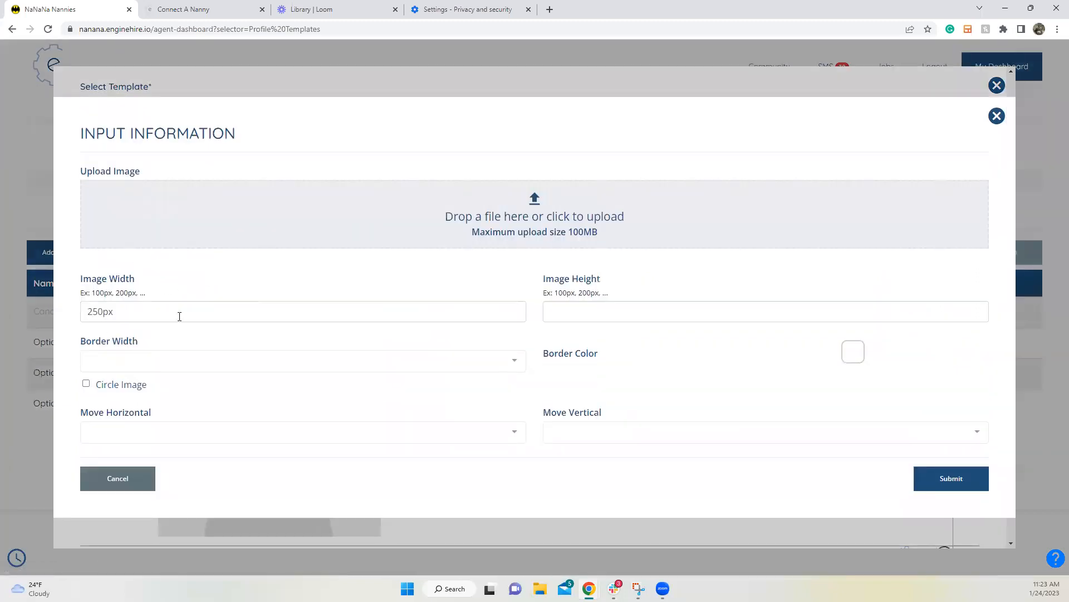
left_click(125, 483)
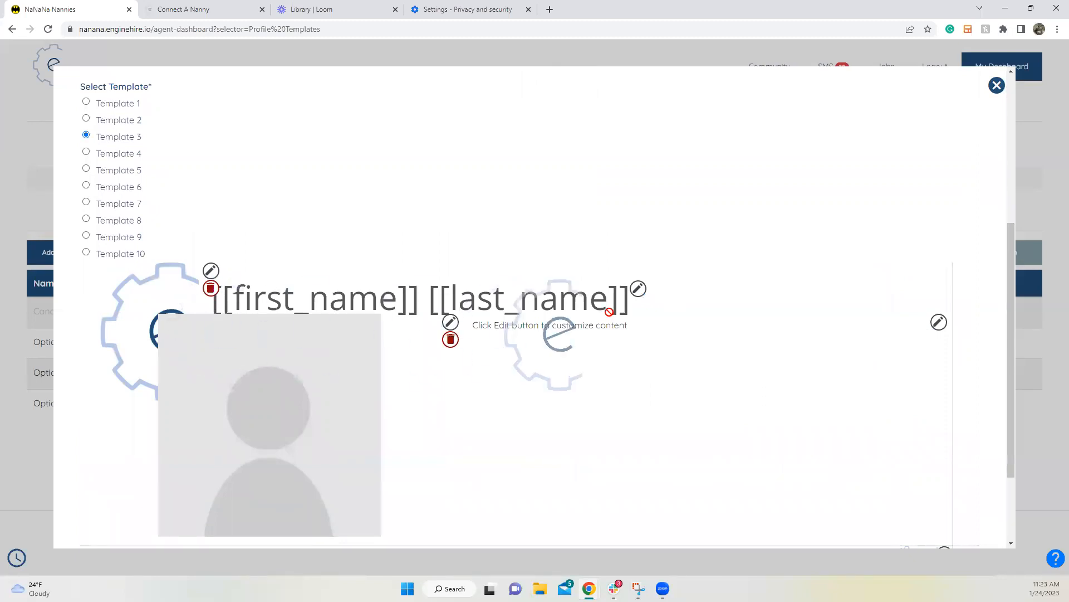
Step: Empty the name heading text in Template 3 and submit it
left_click(638, 289)
triple_click(186, 262)
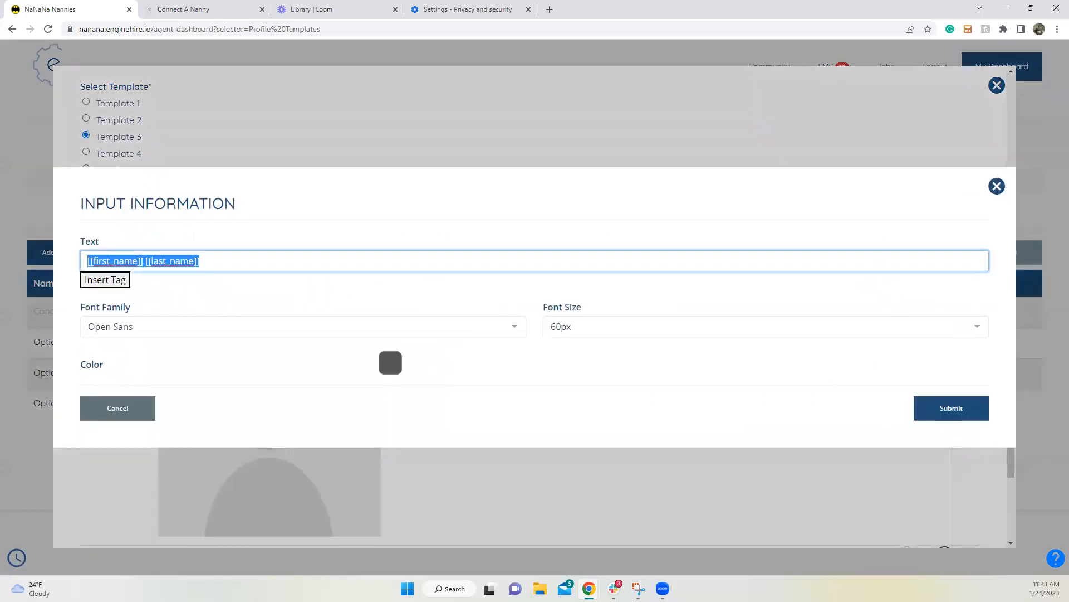
key("BackSpace")
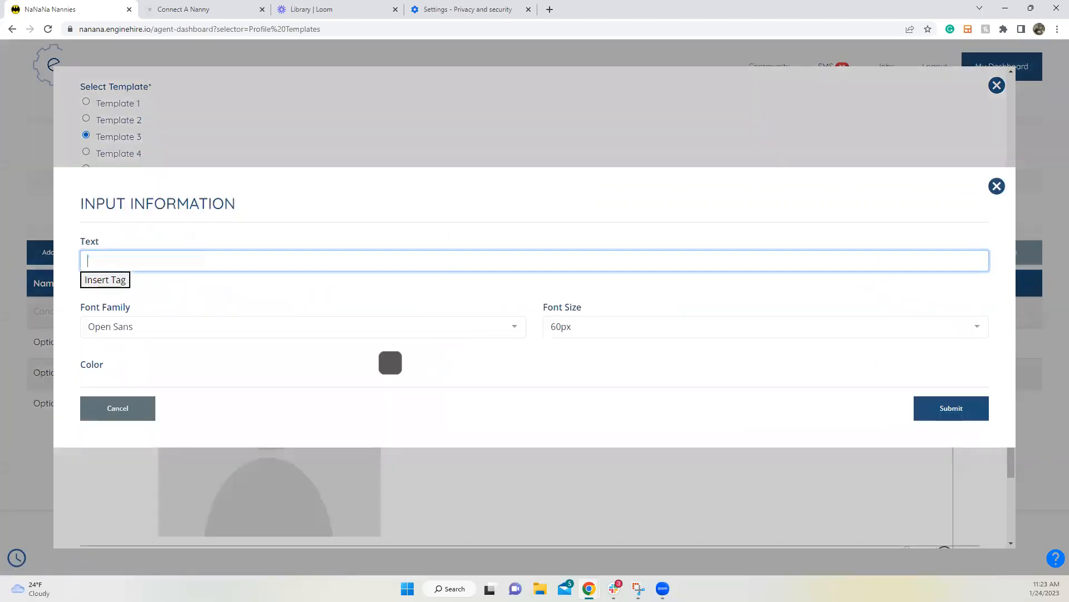
left_click(947, 408)
left_click(450, 289)
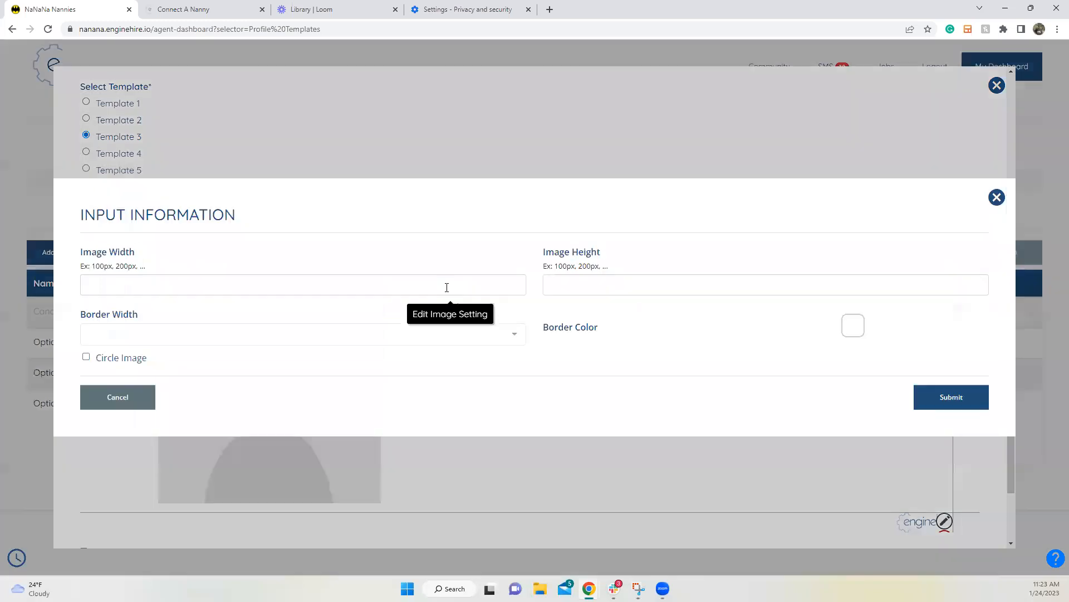
left_click(118, 396)
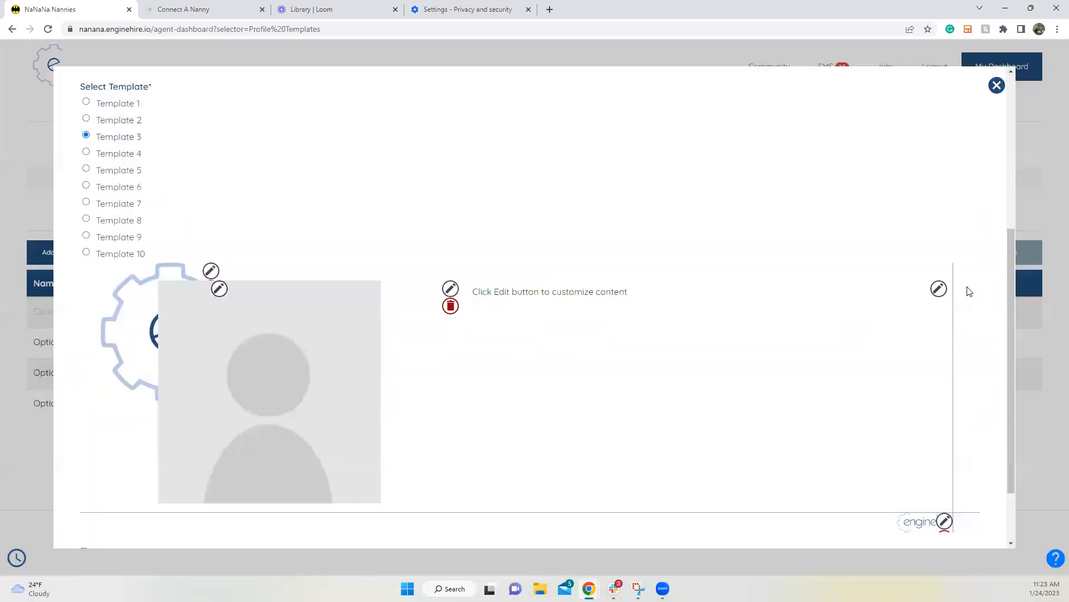
Step: Remove the placeholder profile photo and switch the layout to Template 4
left_click(939, 289)
left_click_drag(258, 245, 41, 249)
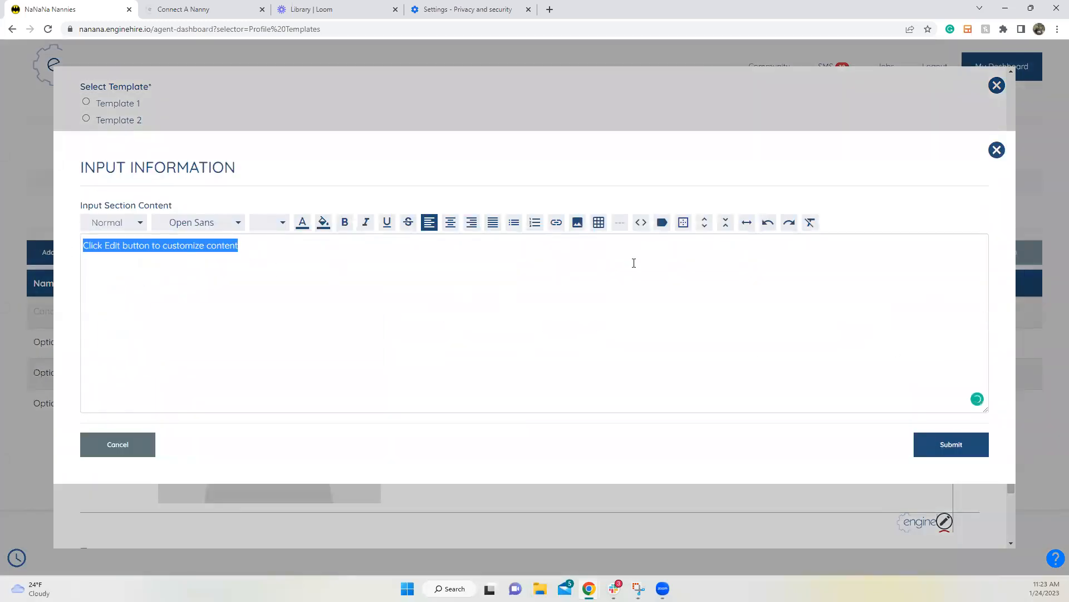
left_click(117, 444)
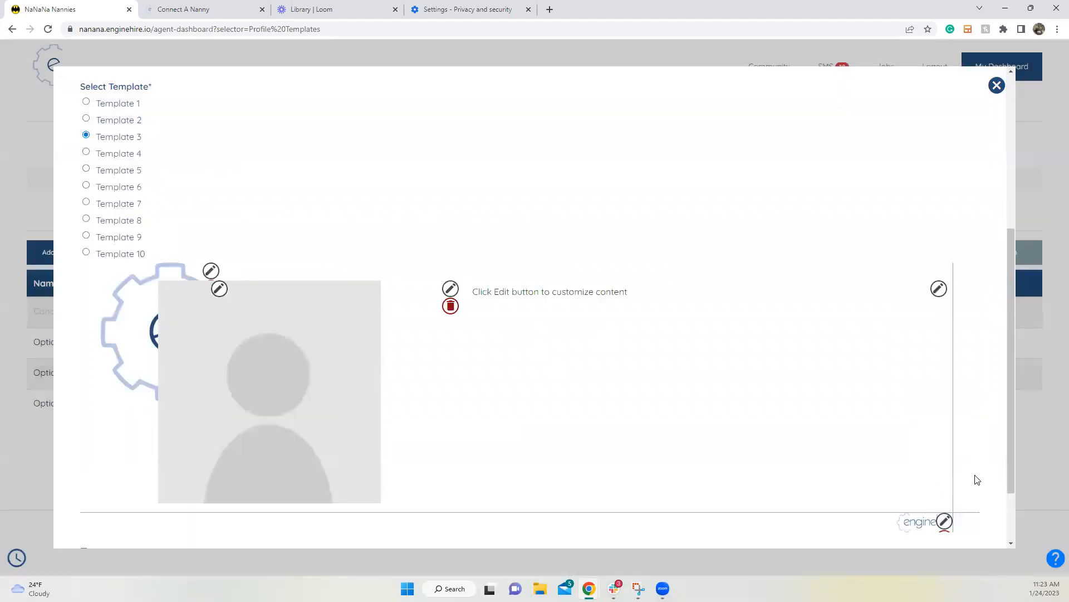
scroll(937, 381, "down", 1)
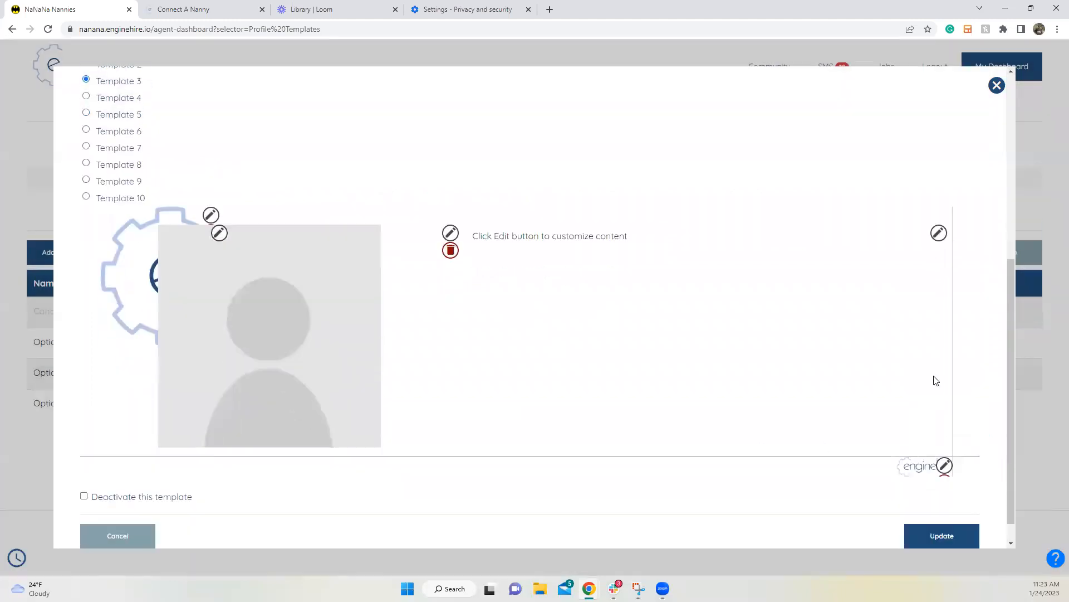
left_click(218, 234)
left_click(151, 408)
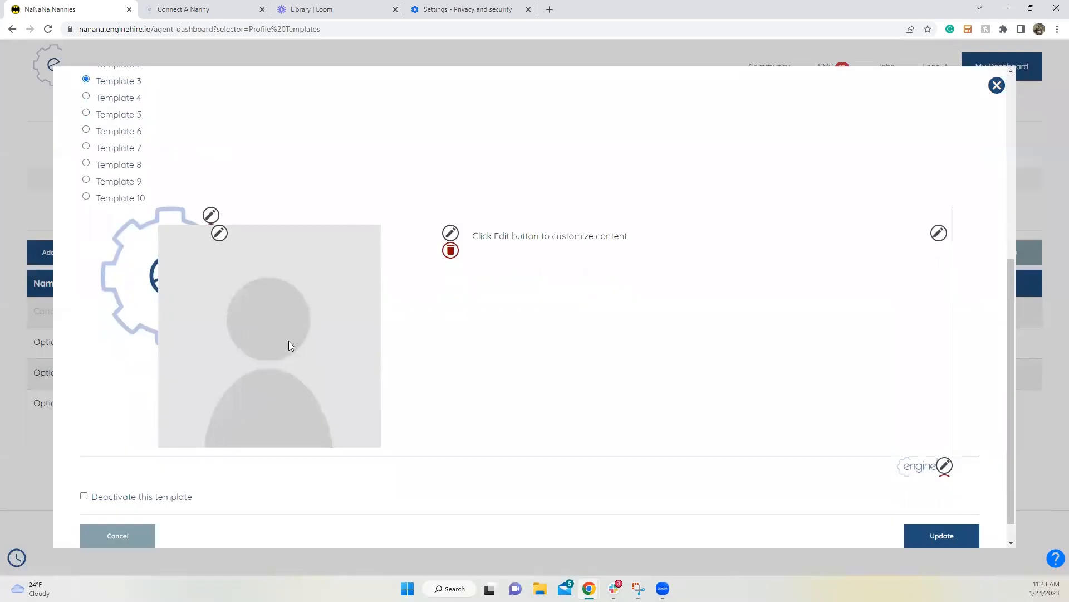
left_click(455, 259)
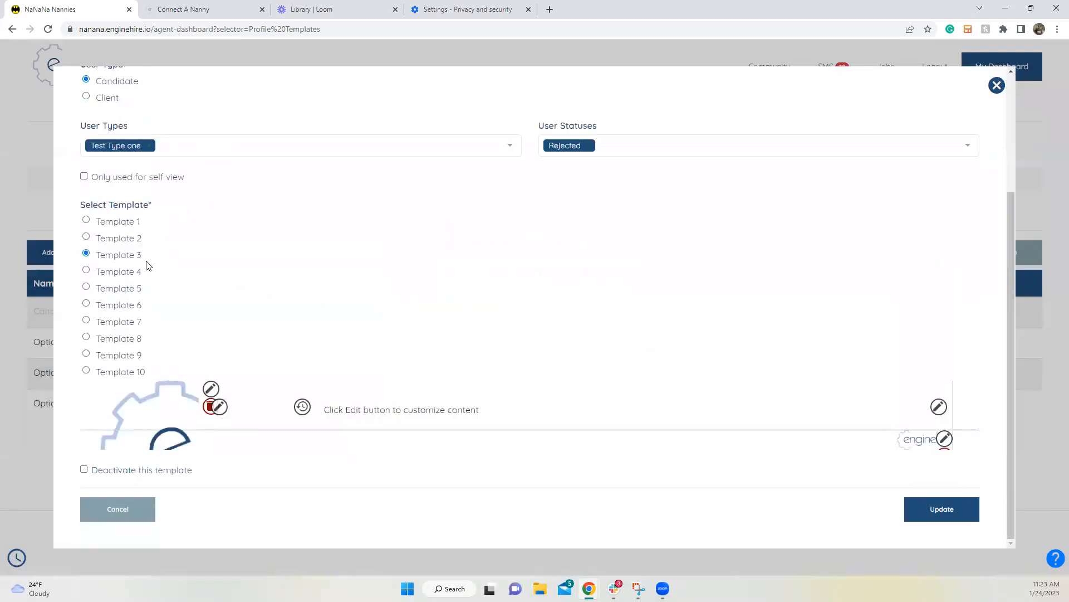
left_click(129, 272)
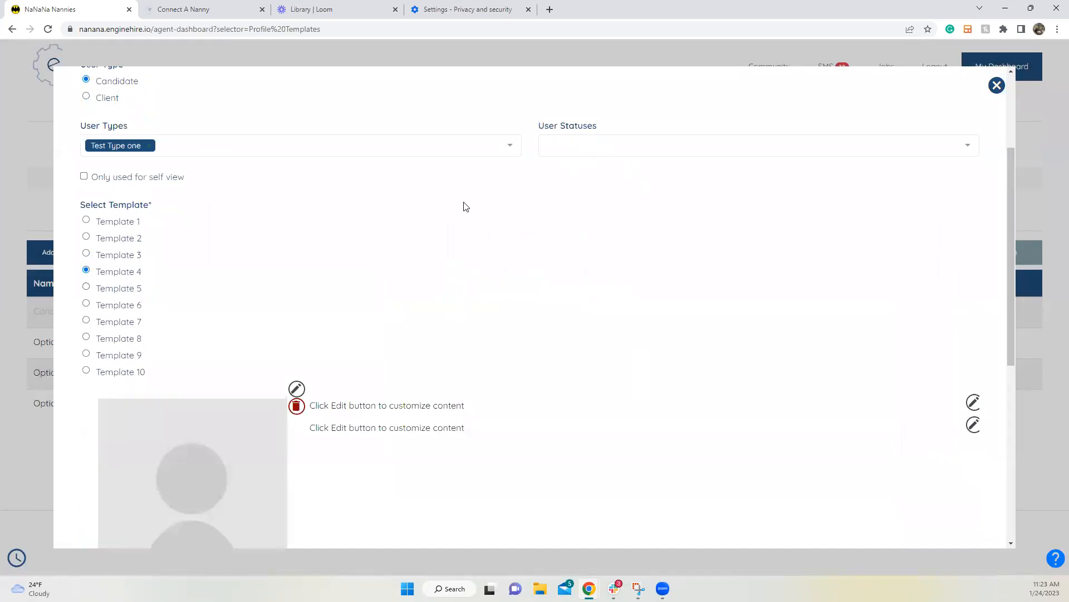
scroll(286, 241, "down", 2)
left_click(103, 177)
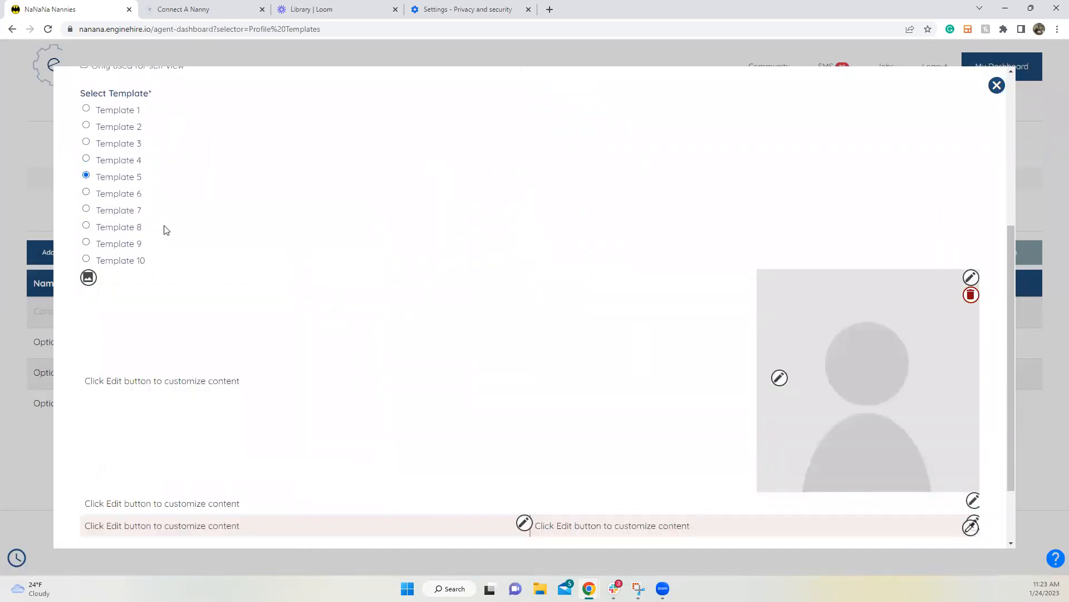
scroll(162, 228, "down", 2)
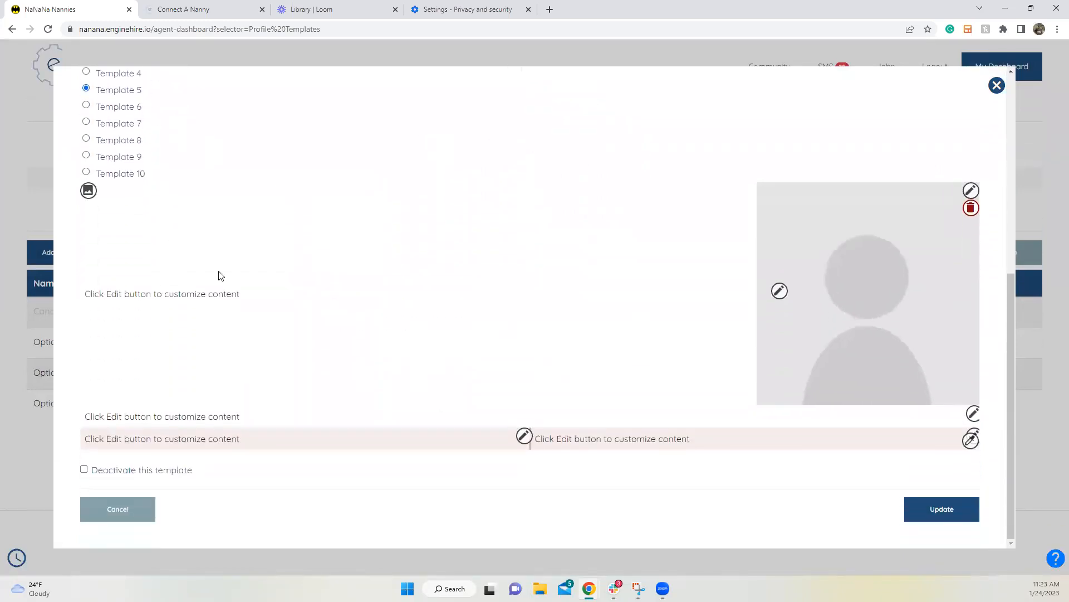
left_click(116, 126)
left_click(123, 368)
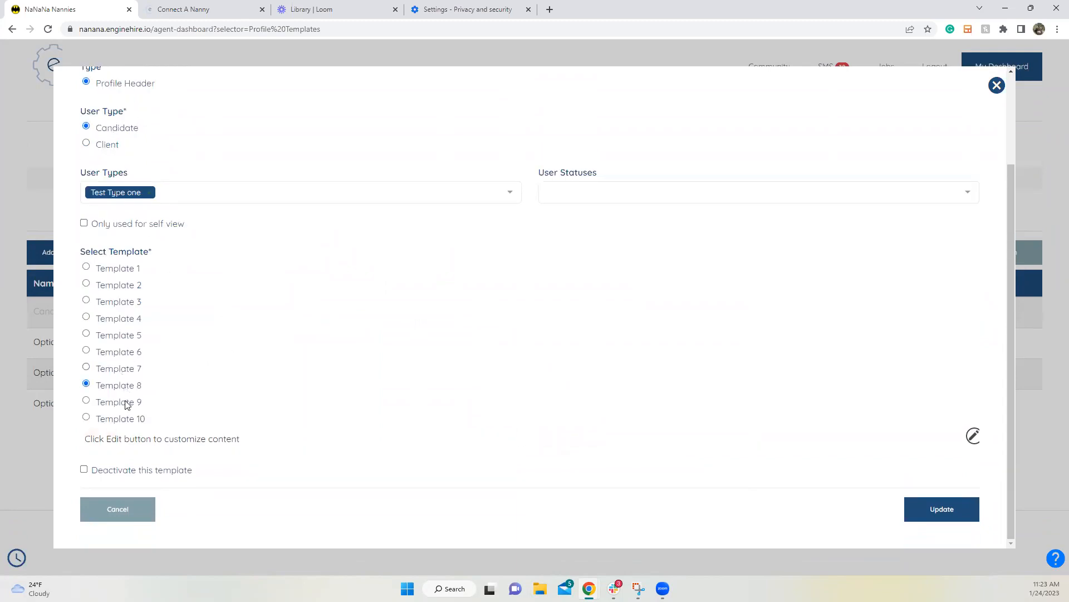
left_click(128, 402)
scroll(211, 374, "down", 2)
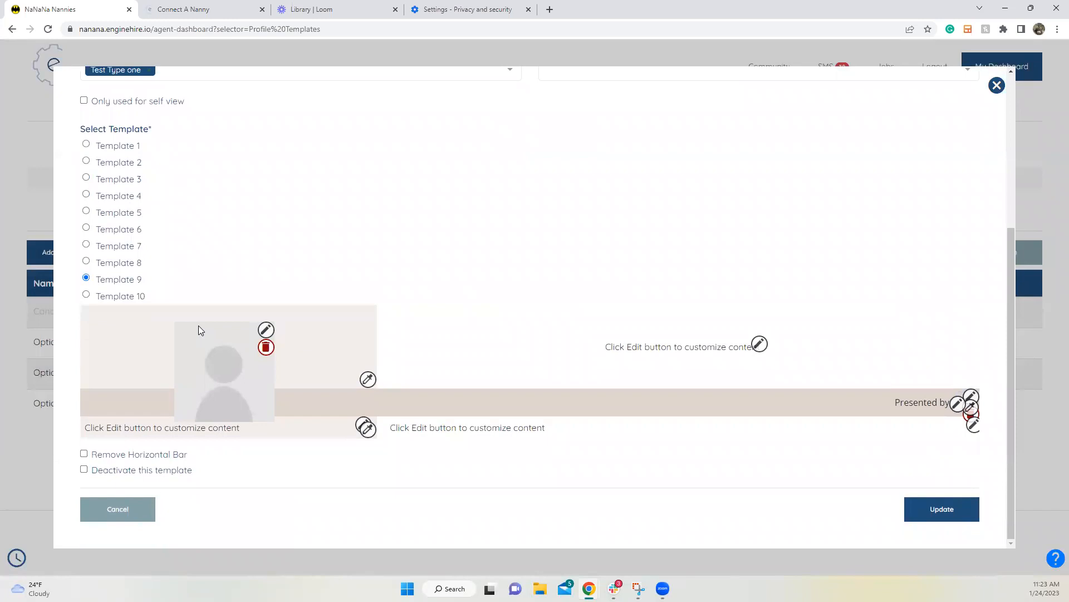
left_click(130, 299)
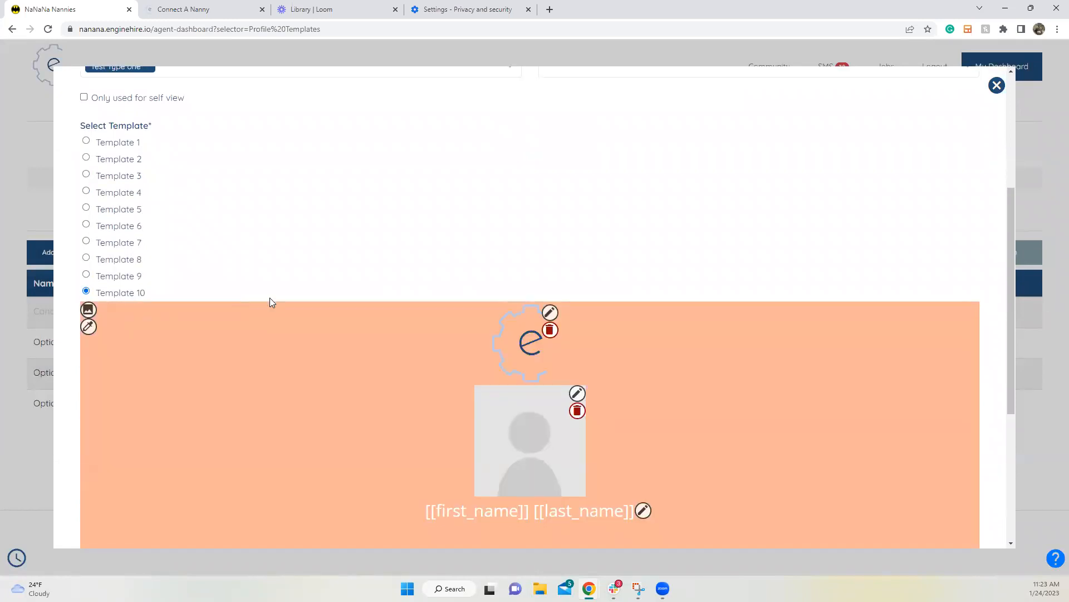
scroll(270, 299, "down", 4)
scroll(271, 301, "up", 3)
scroll(271, 302, "up", 4)
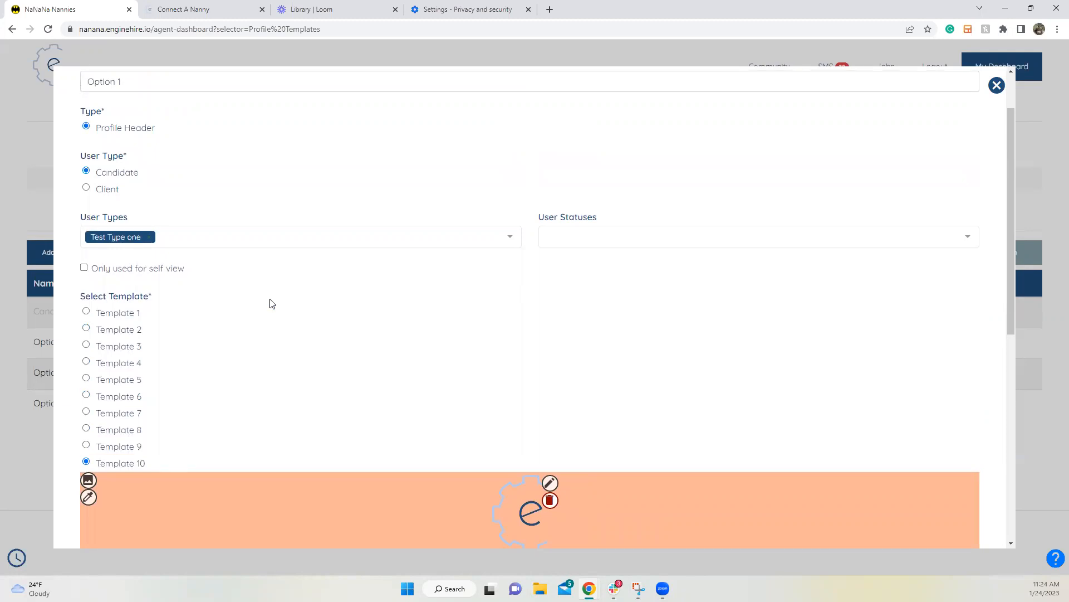
scroll(271, 302, "down", 2)
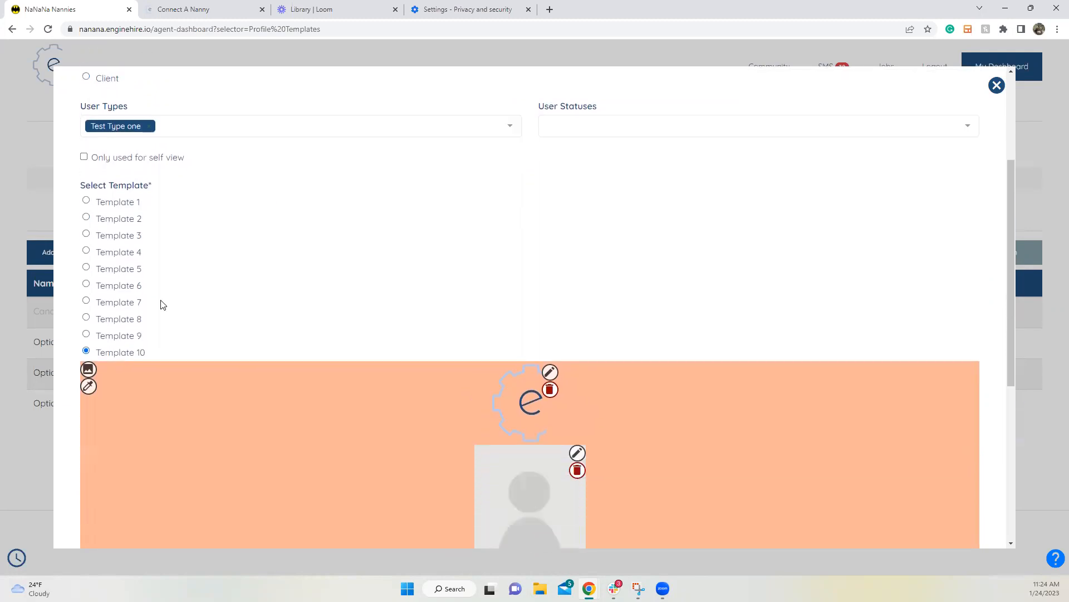
left_click(130, 256)
scroll(164, 286, "down", 5)
scroll(164, 287, "up", 5)
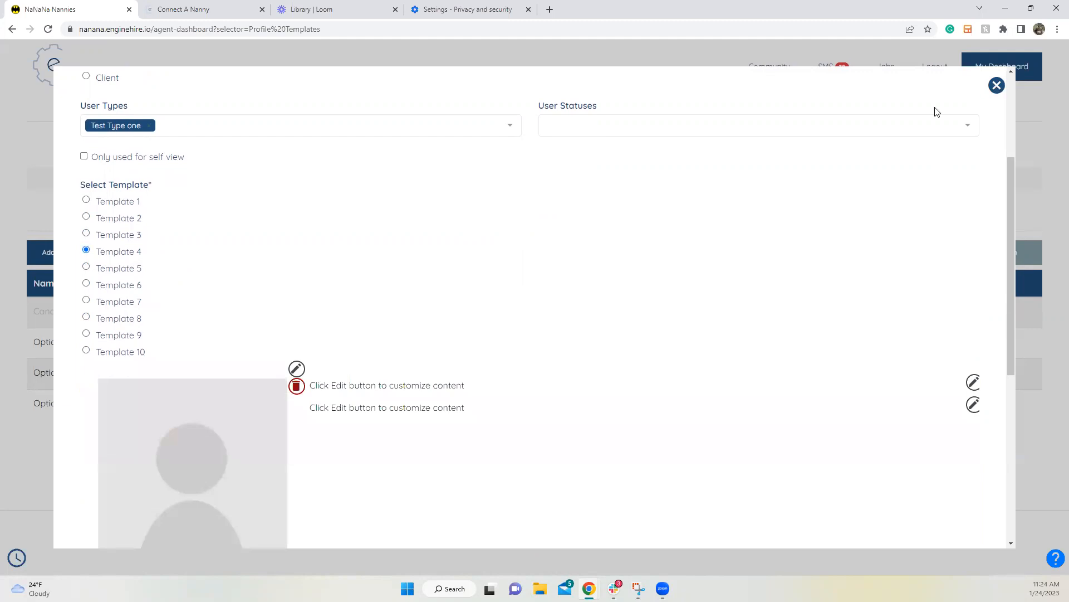
Step: Scroll through the candidate's public profile in the incognito Chrome window
mouse_move(588, 585)
left_click(746, 539)
left_click_drag(419, 165, 668, 216)
scroll(578, 241, "down", 2)
left_click_drag(422, 270, 676, 459)
scroll(469, 407, "down", 2)
scroll(469, 407, "down", 1)
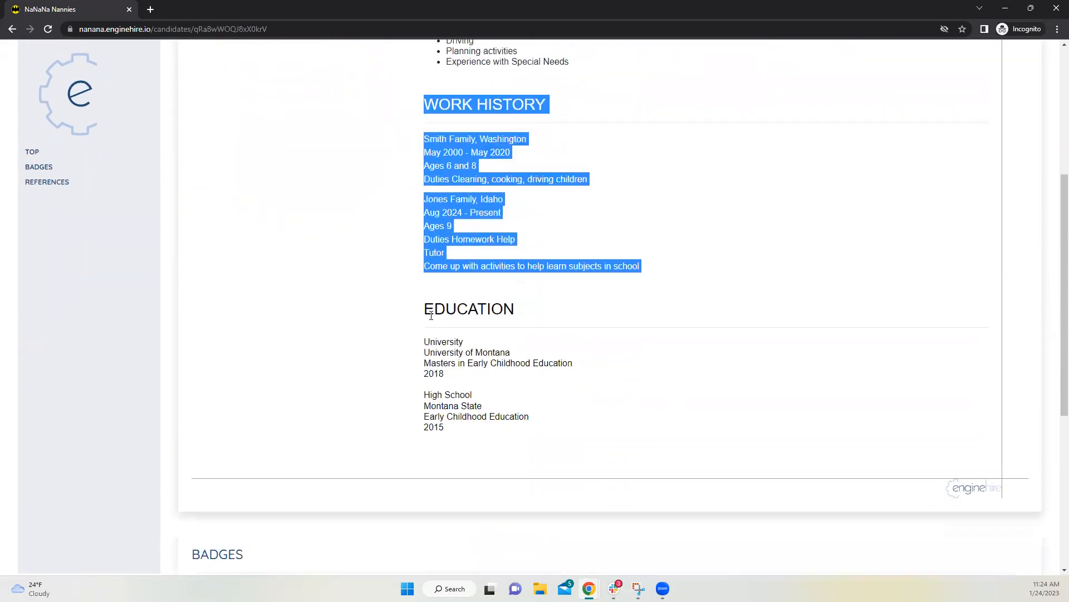
left_click_drag(433, 309, 531, 419)
scroll(677, 358, "down", 1)
scroll(678, 363, "up", 6)
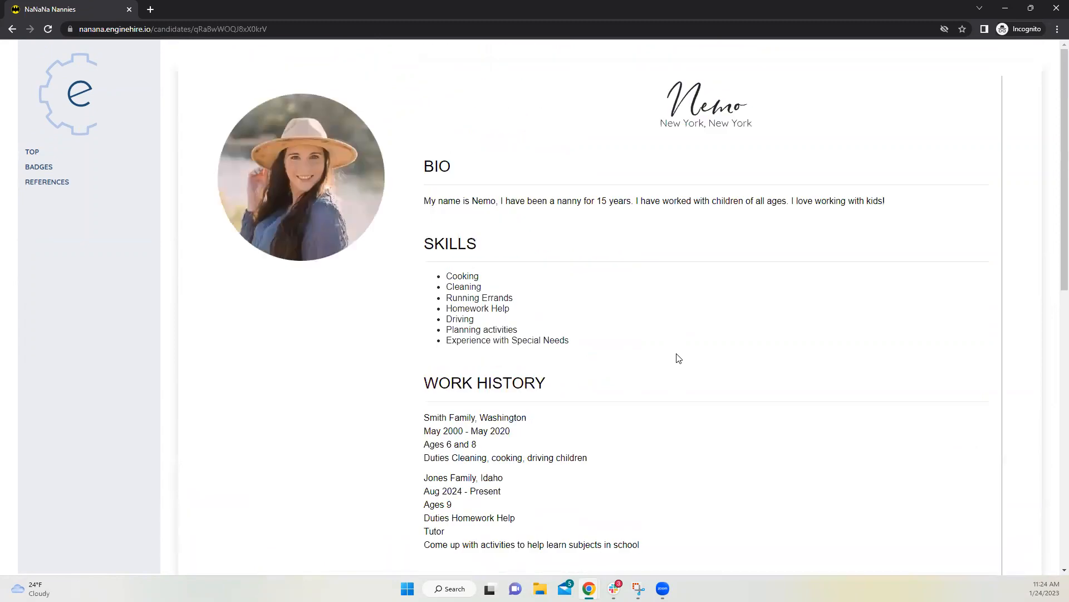
Step: Minimize the public profile and return to the Option 1 edit dialog
left_click(1007, 8)
scroll(306, 198, "up", 3)
scroll(351, 226, "down", 3)
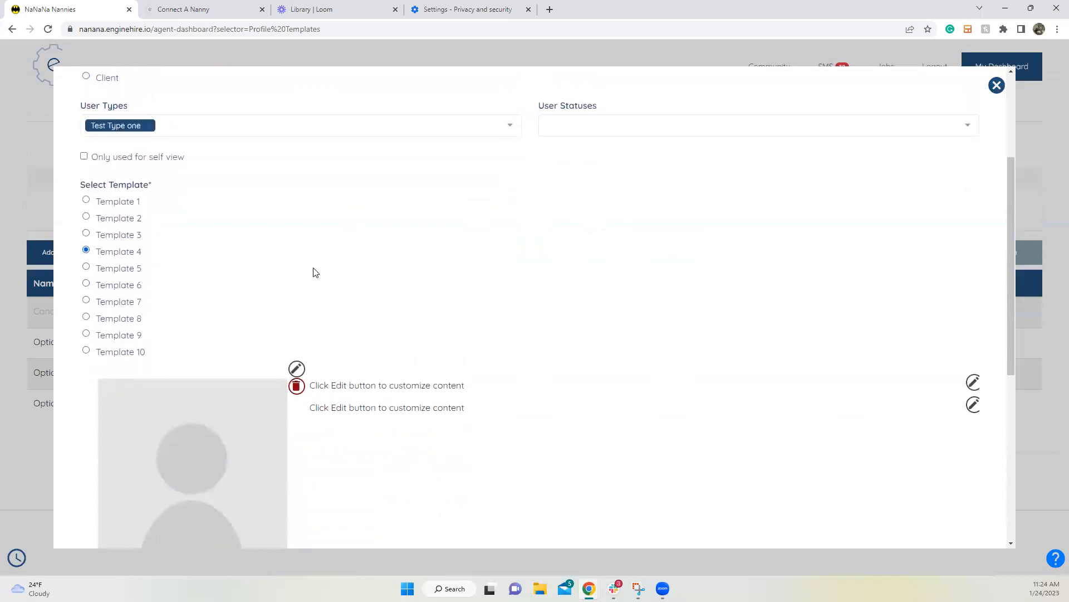
scroll(475, 289, "down", 2)
scroll(449, 293, "up", 1)
Step: Switch the header to Template 2 and inspect its logo and background colour settings
left_click(119, 165)
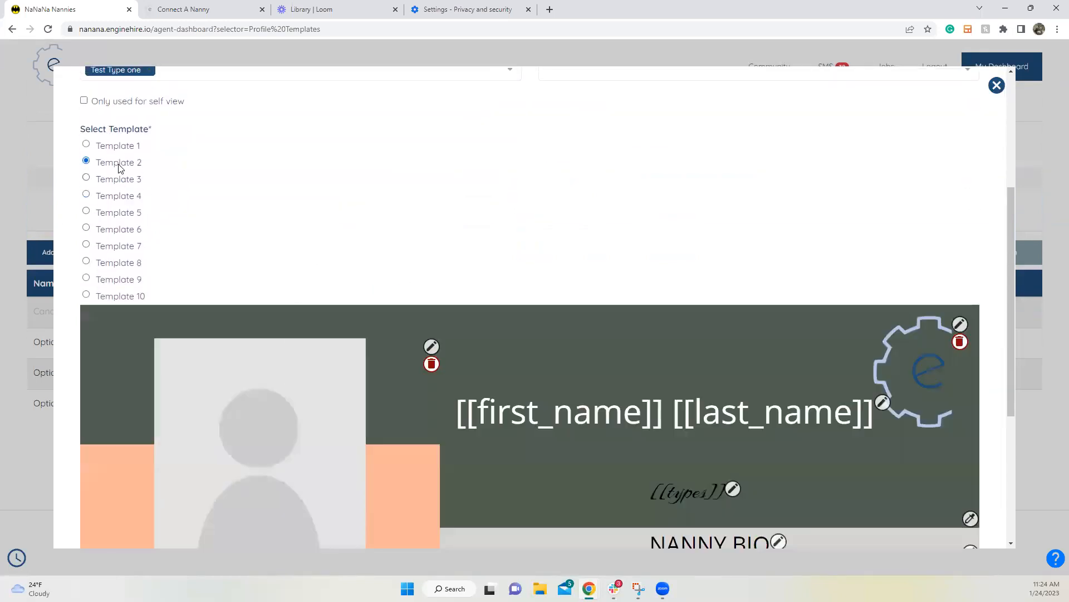
scroll(440, 270, "down", 3)
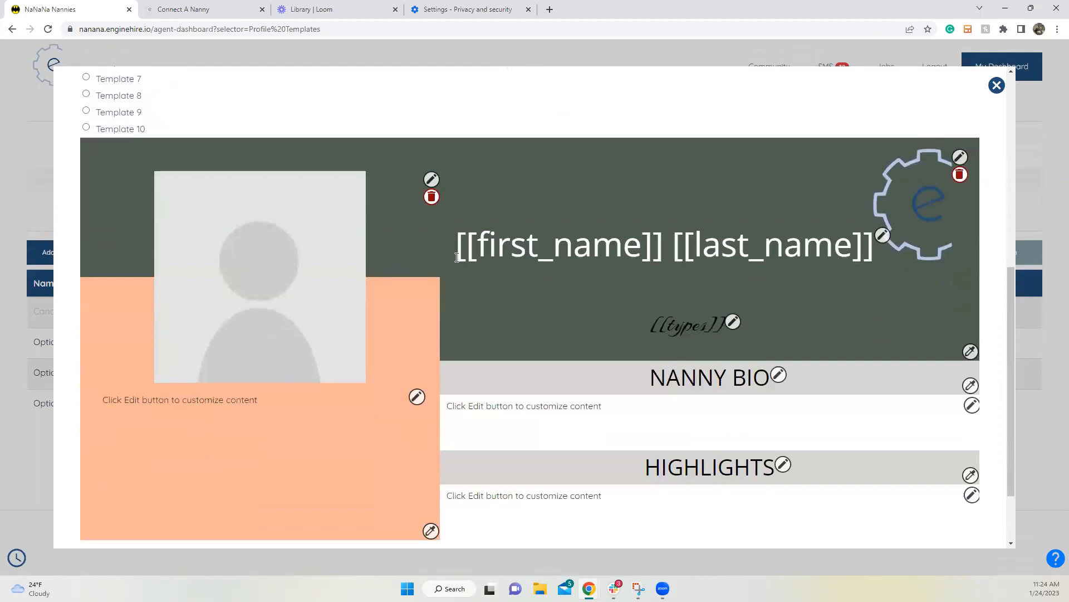
left_click(960, 157)
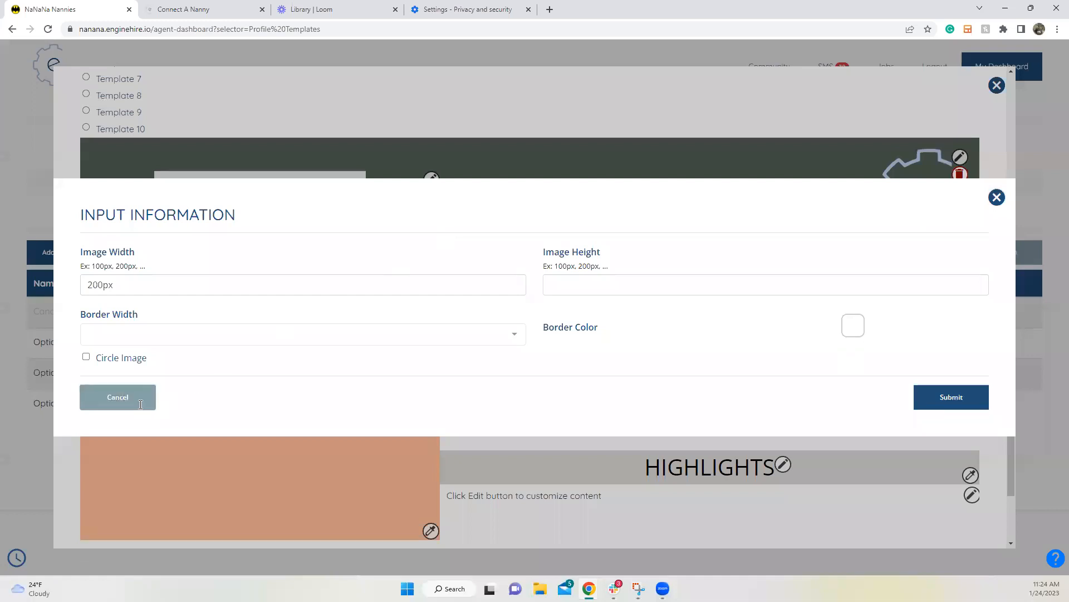
left_click(136, 405)
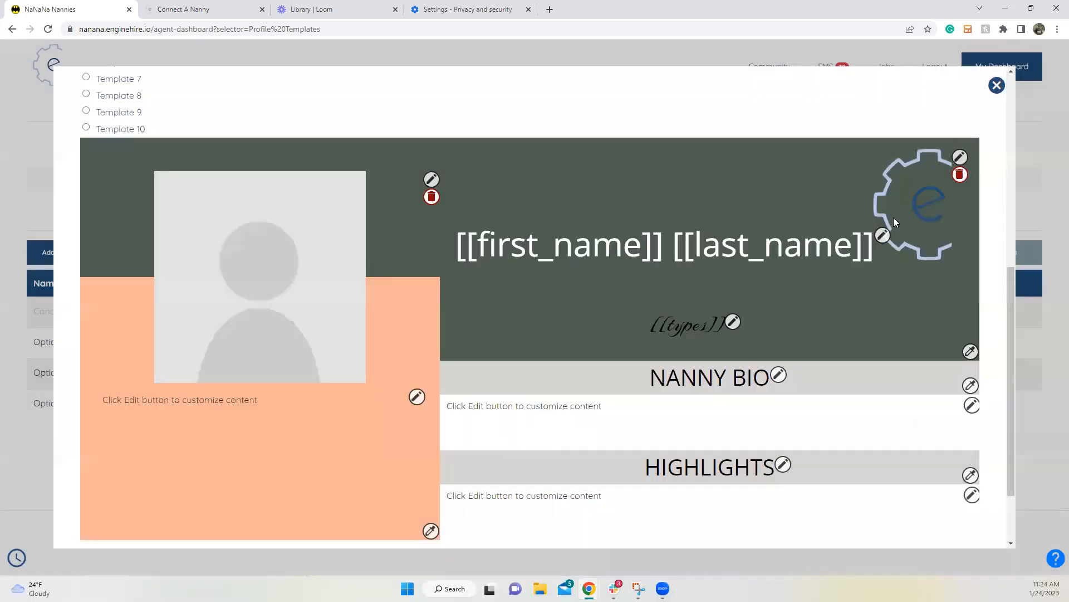
left_click(971, 351)
left_click(118, 348)
Step: Delete the first and last name placeholder text and submit it
left_click(883, 238)
left_click_drag(215, 261, 76, 259)
key("BackSpace")
left_click(951, 408)
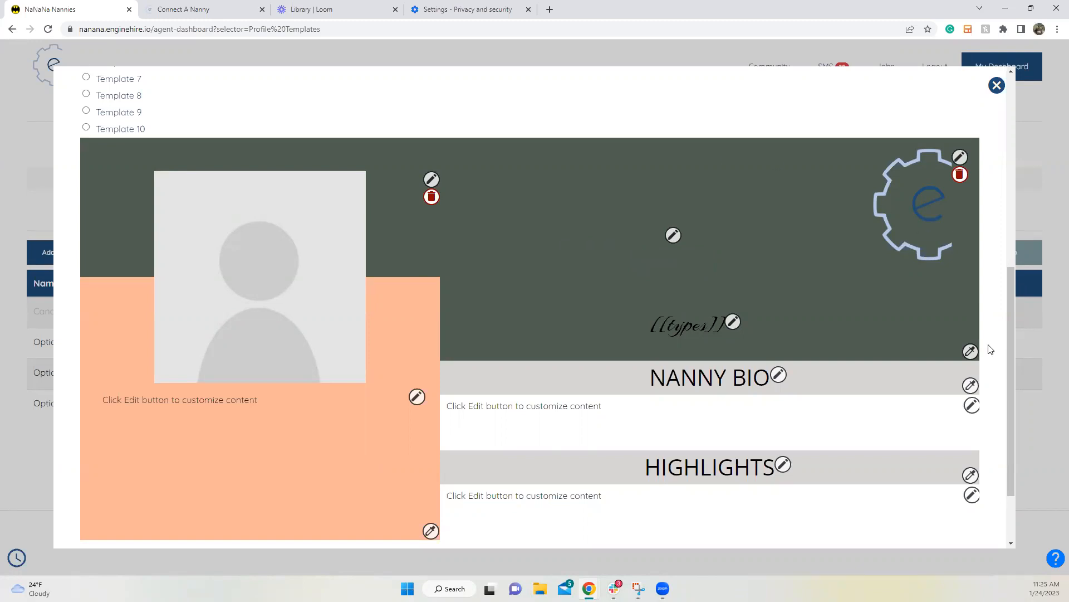
Step: Set the Template 2 header background to light grey, after briefly trying white
left_click(970, 351)
left_click(398, 308)
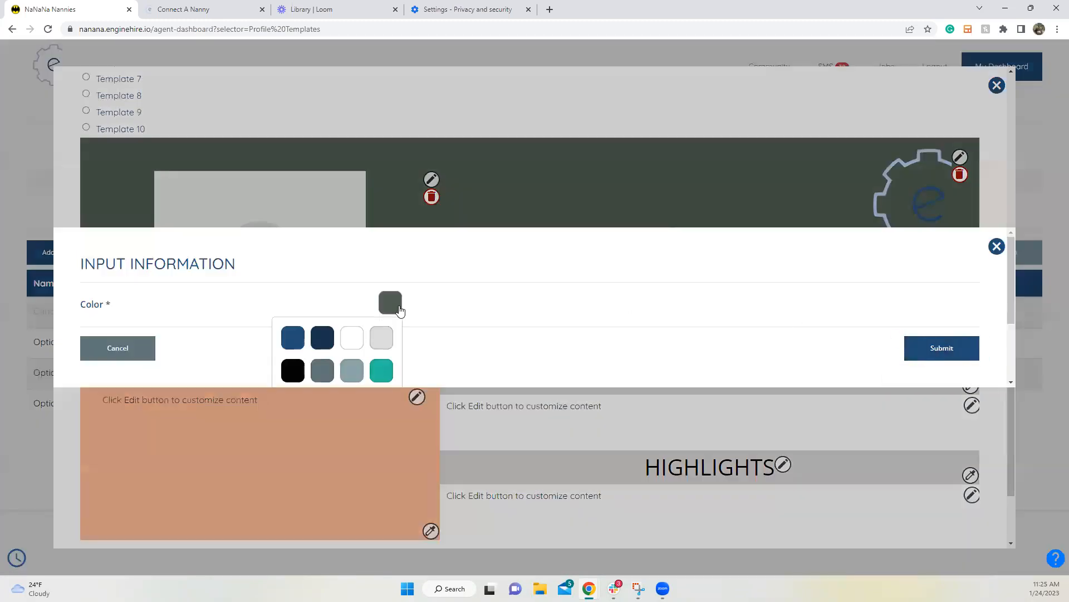
left_click(373, 343)
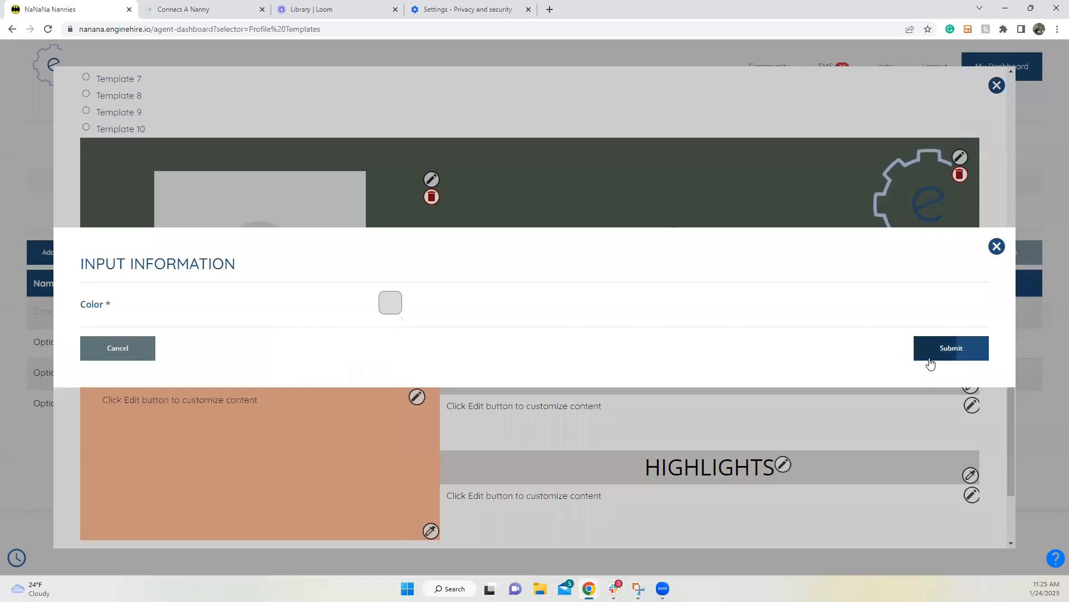
left_click(930, 355)
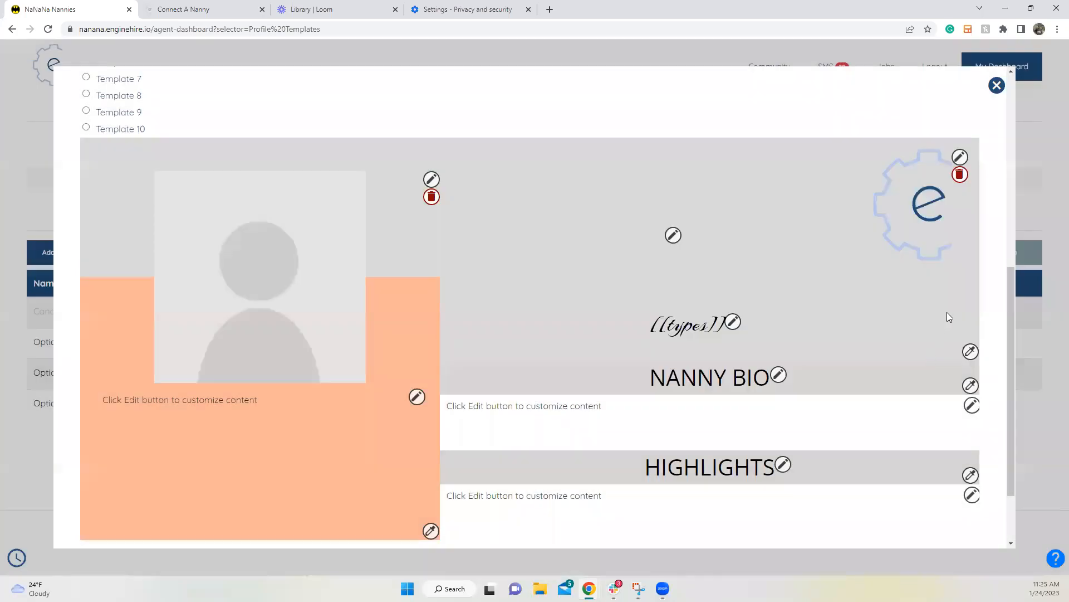
left_click(970, 351)
left_click(389, 303)
left_click(351, 338)
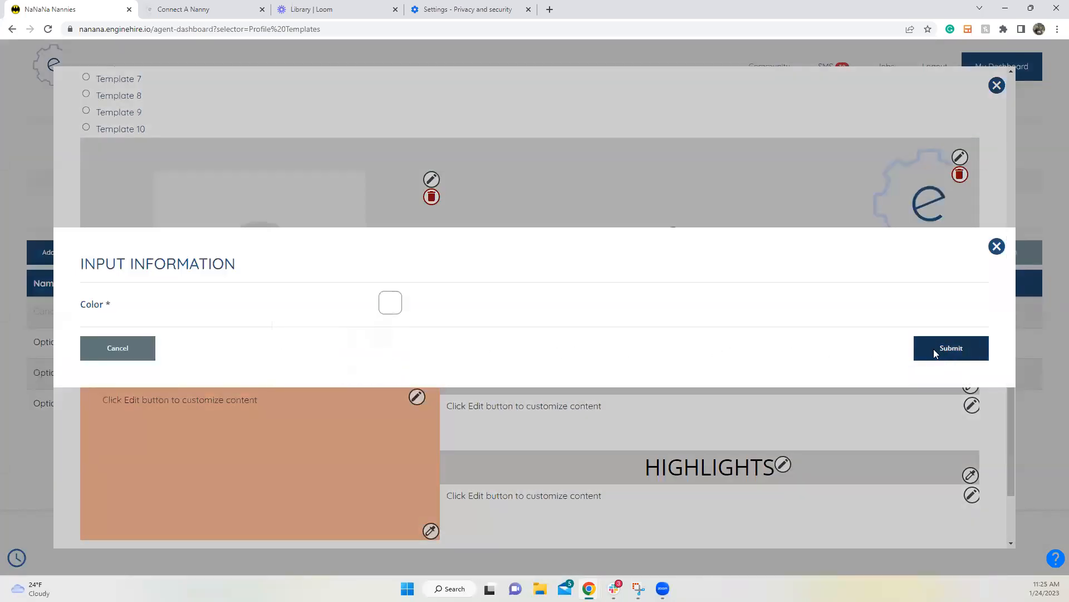
left_click(936, 348)
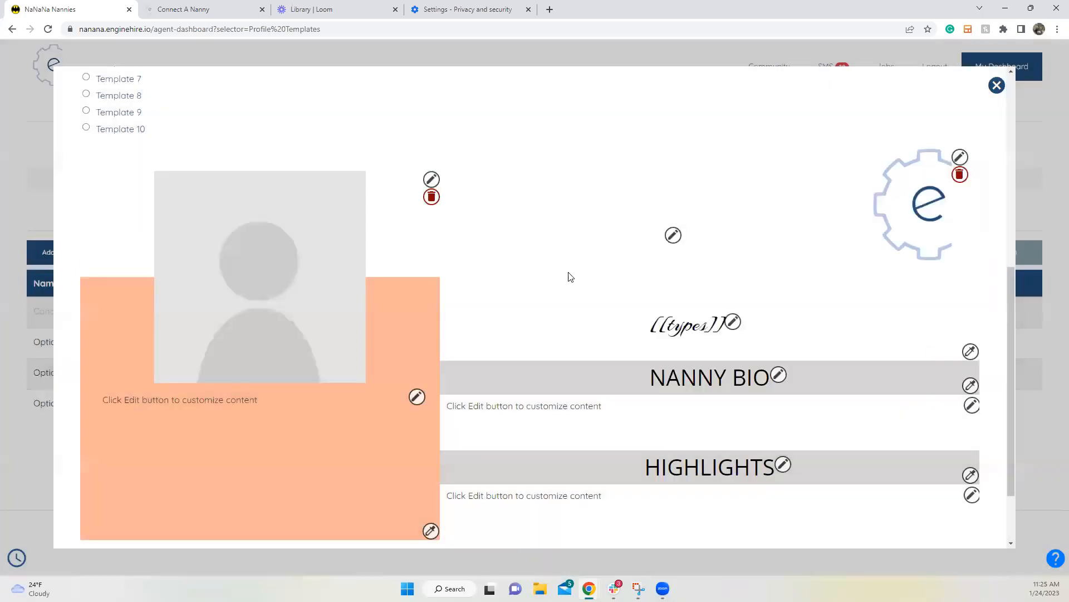
left_click(970, 351)
left_click(390, 310)
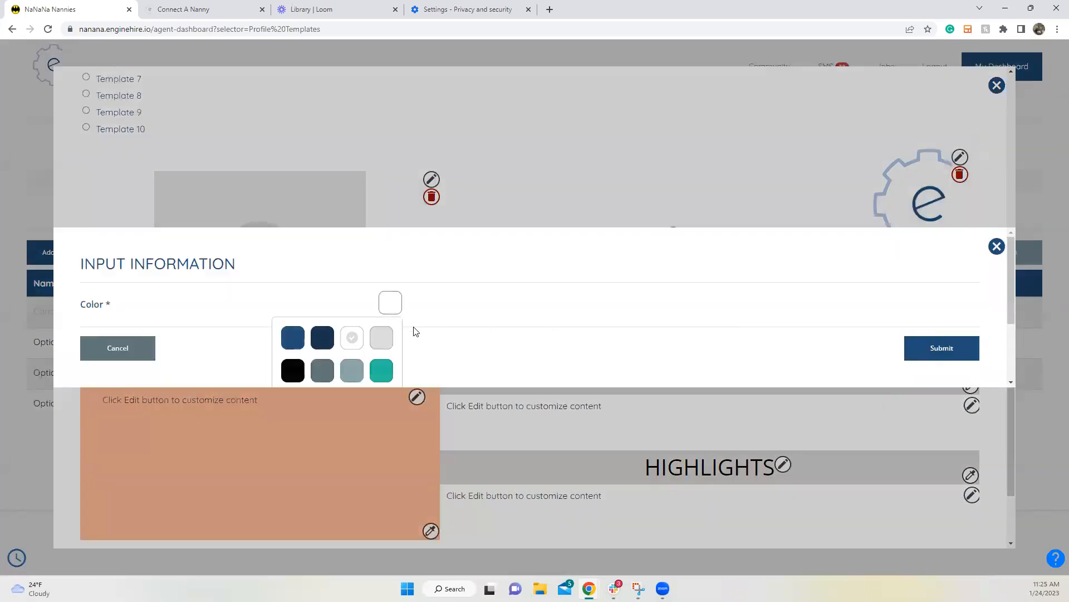
left_click(383, 337)
left_click(951, 348)
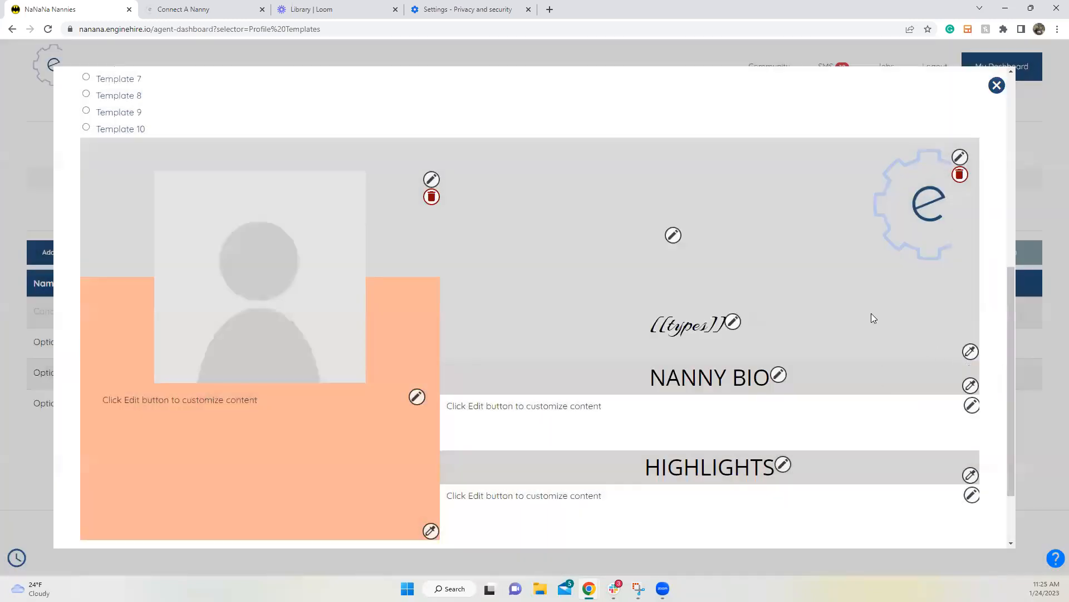
Step: Replace the [[types]] heading text with the First Name tag
left_click(732, 323)
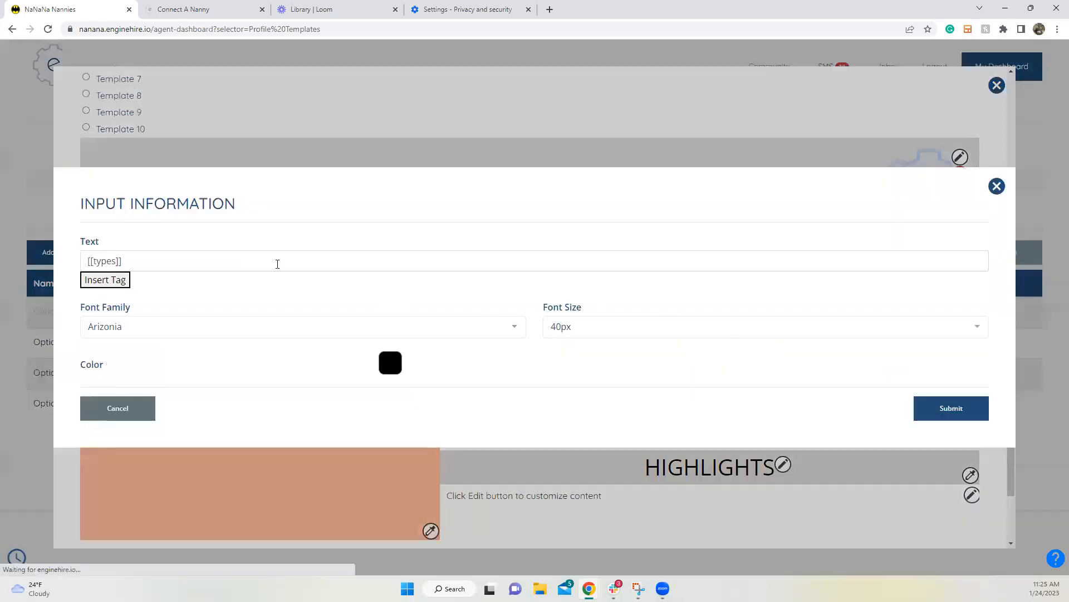
left_click_drag(151, 259, 52, 260)
key("BackSpace")
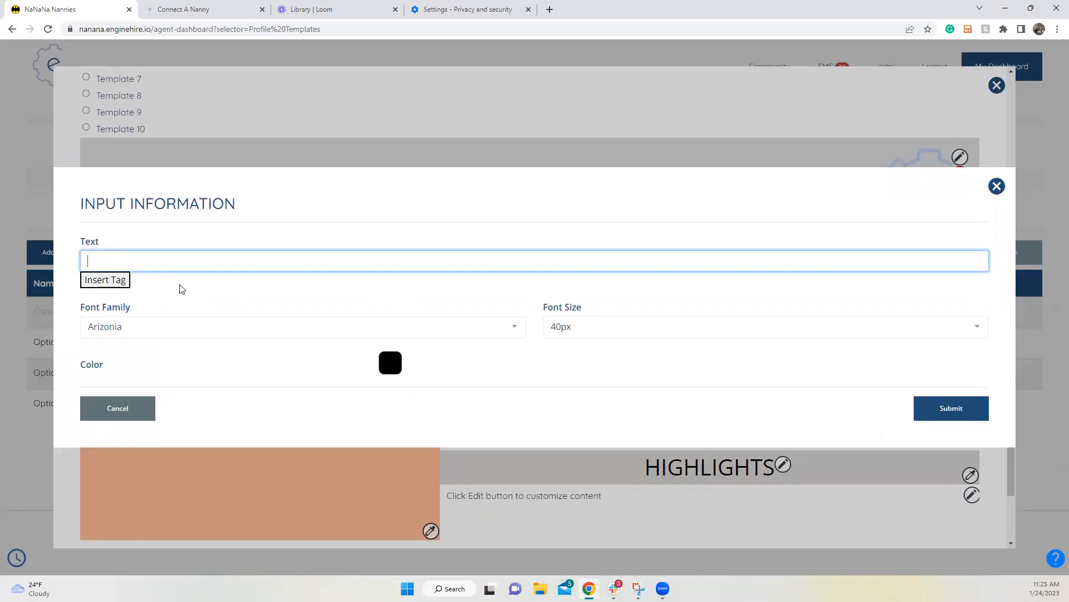
left_click(128, 280)
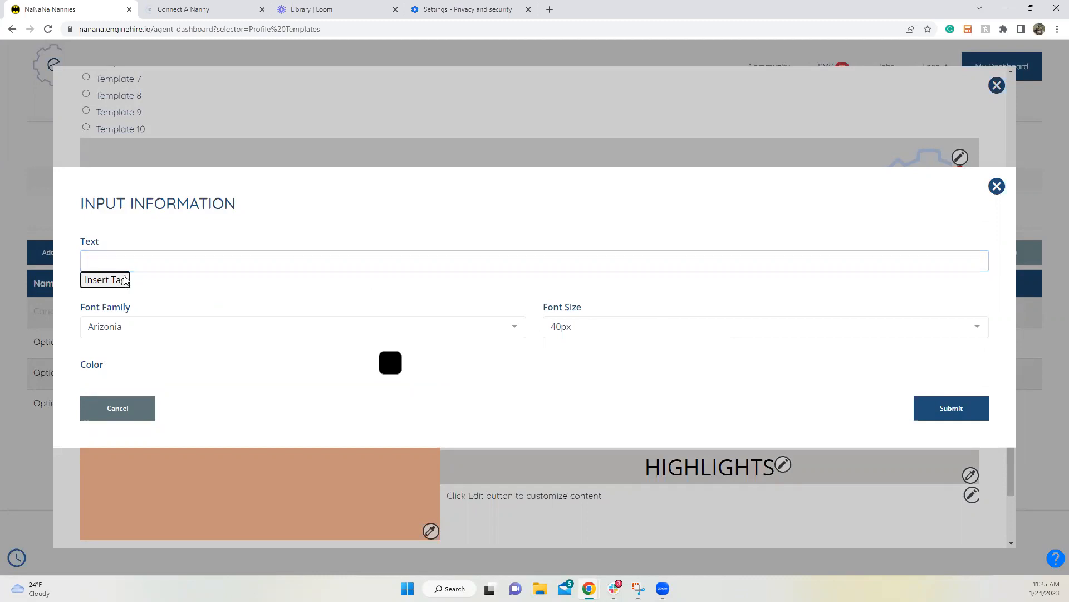
left_click(145, 355)
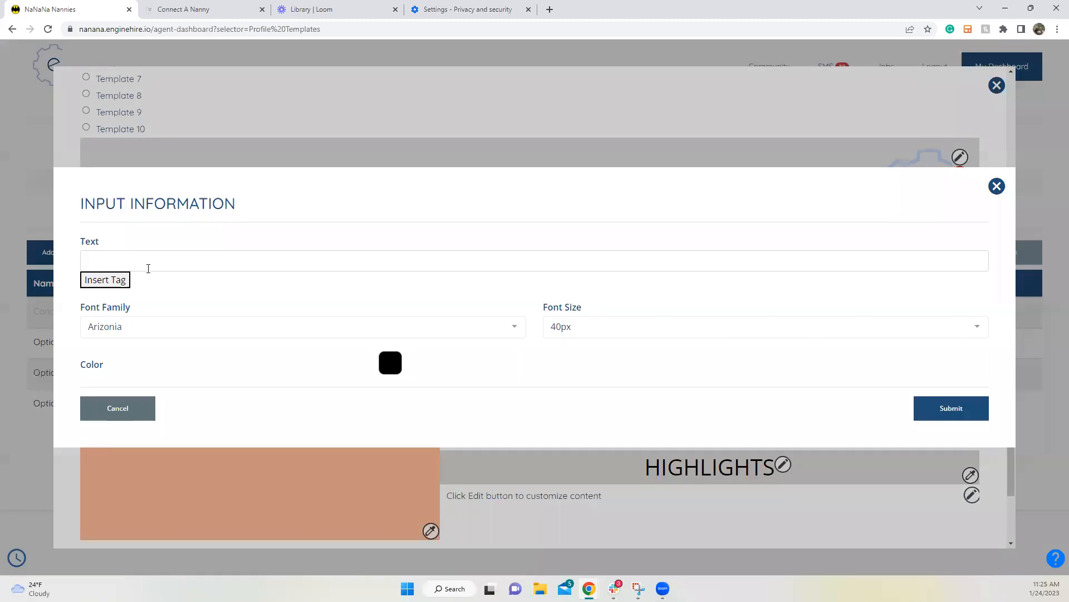
left_click(120, 283)
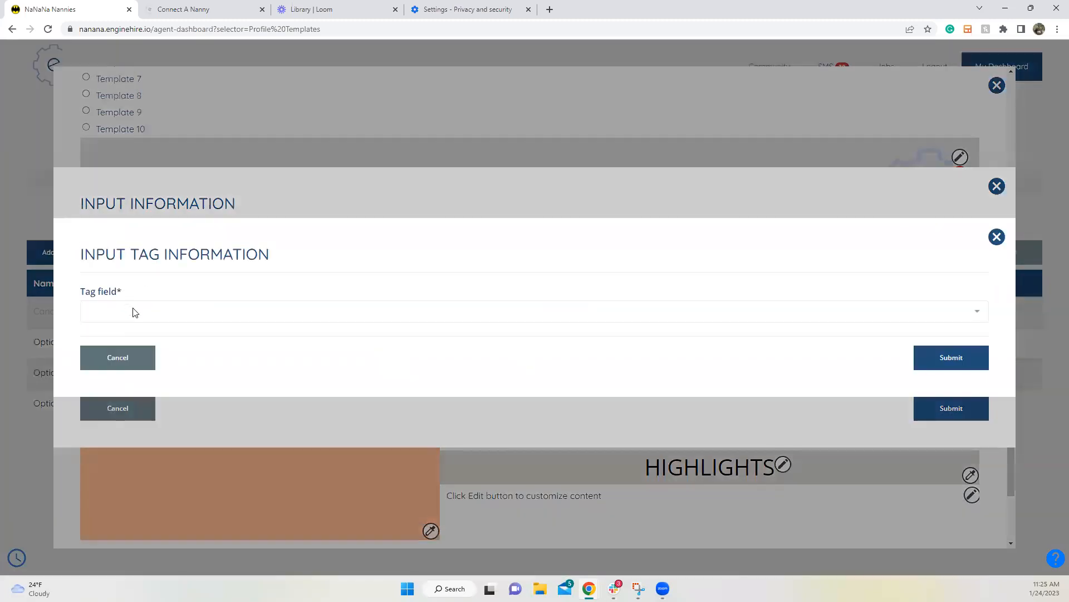
left_click(132, 310)
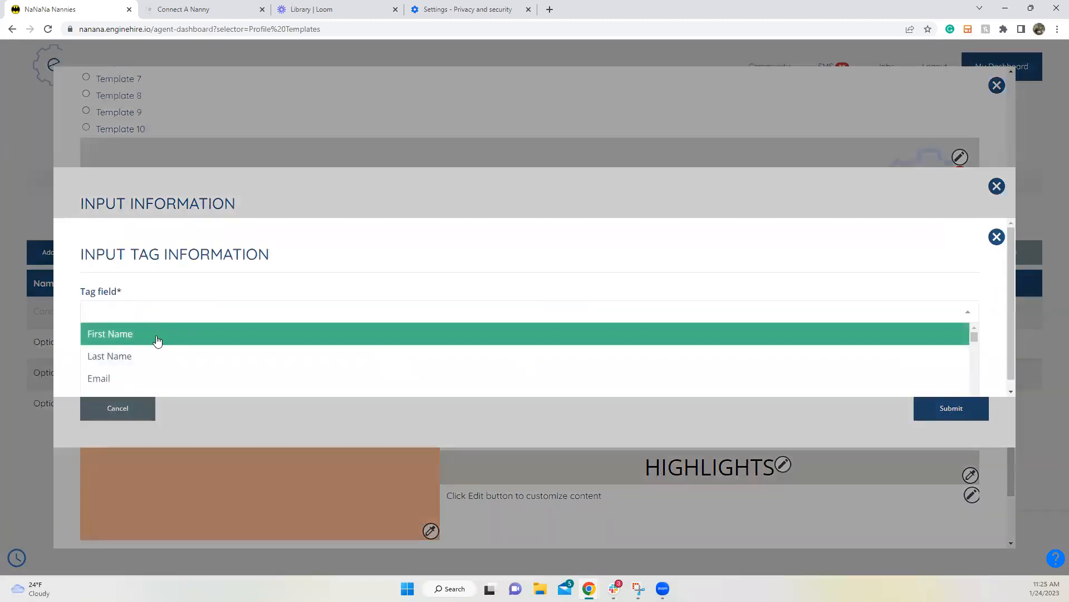
left_click(157, 339)
left_click(951, 361)
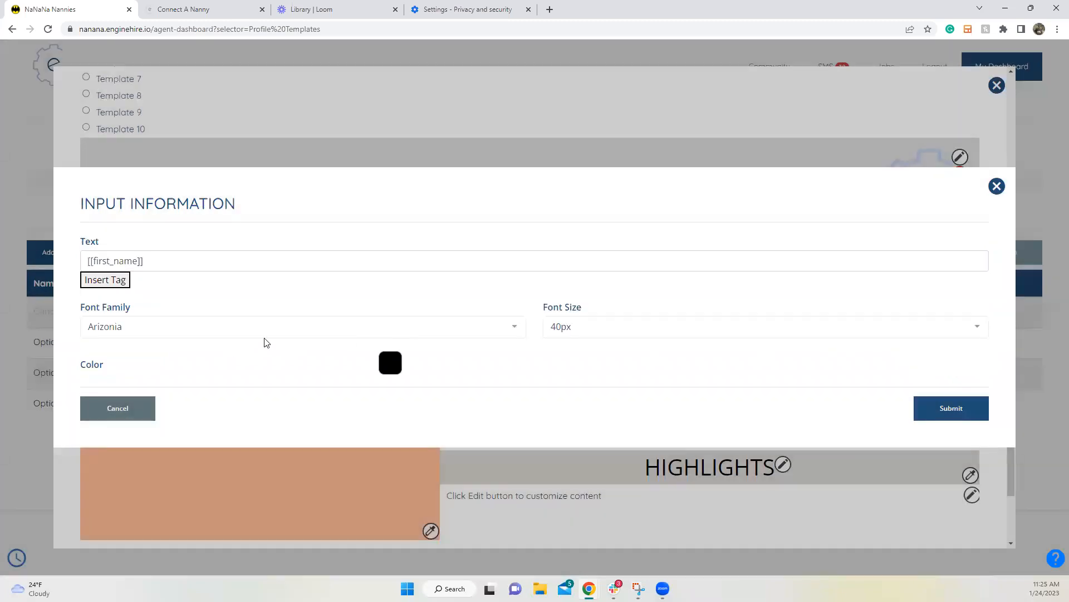
Step: Set the first-name heading's font family to Arial and submit
left_click(291, 328)
left_click(180, 392)
left_click(927, 406)
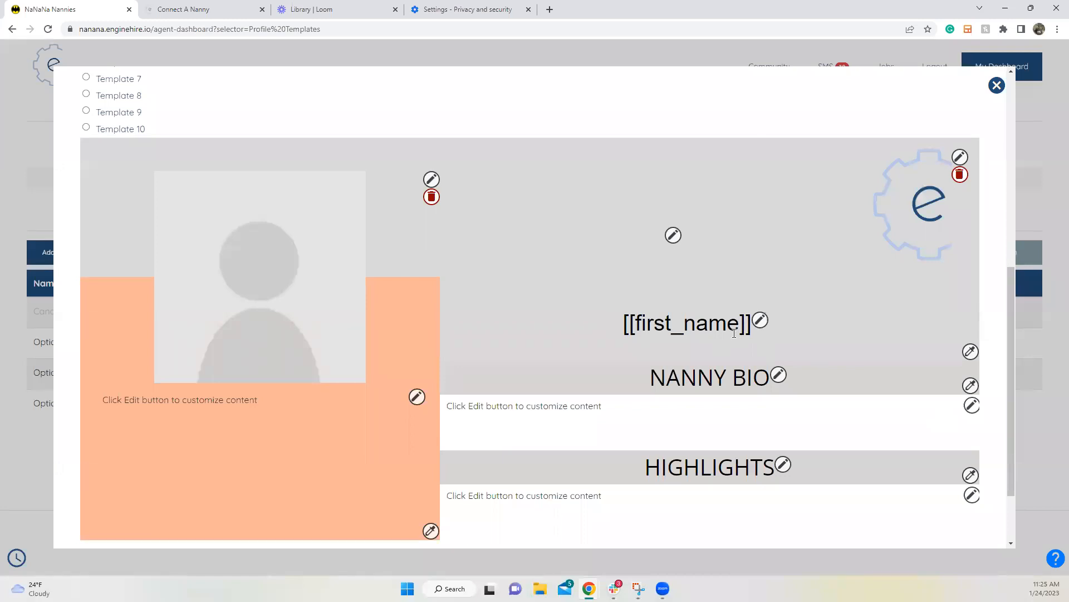
Step: Rename the Nanny Bio heading to 'About Me'
scroll(732, 332, "down", 1)
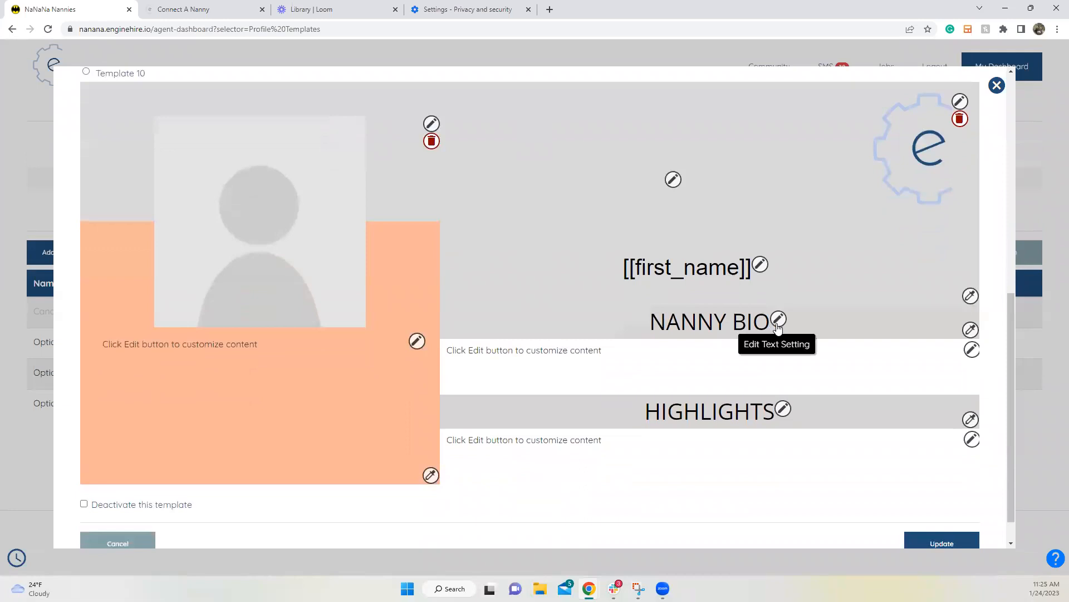
left_click(778, 320)
left_click_drag(121, 261, 78, 264)
type("About Me")
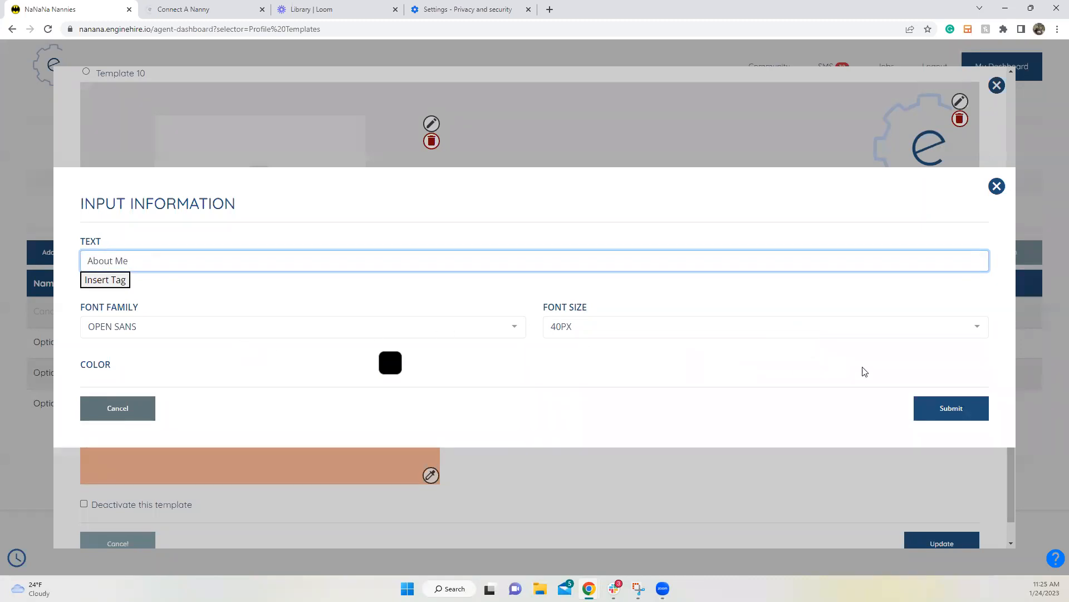
left_click(952, 408)
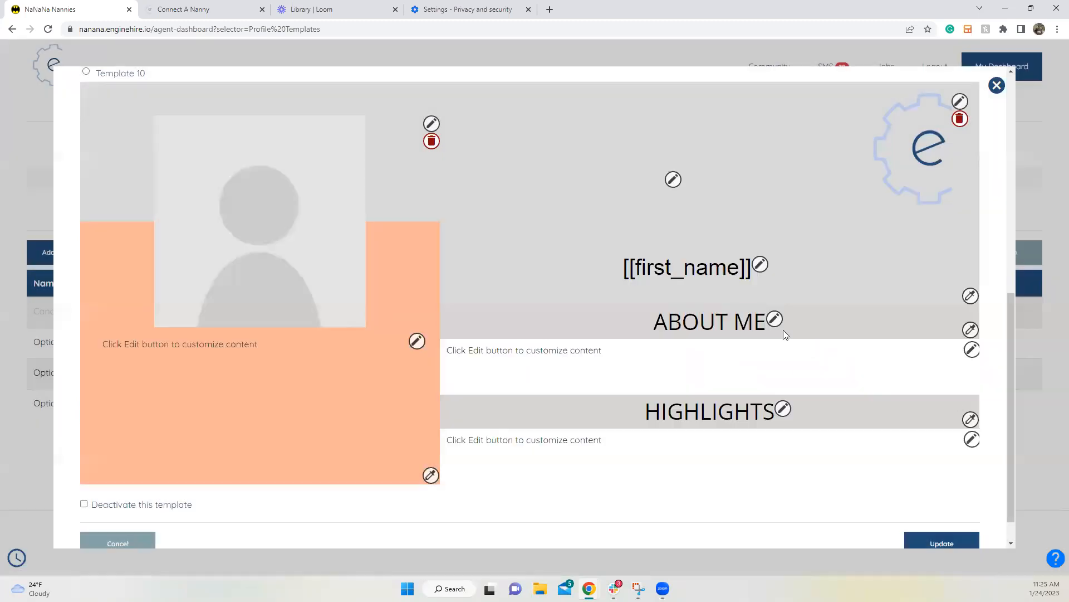
Step: Give the About Me heading bar a navy background
left_click(971, 330)
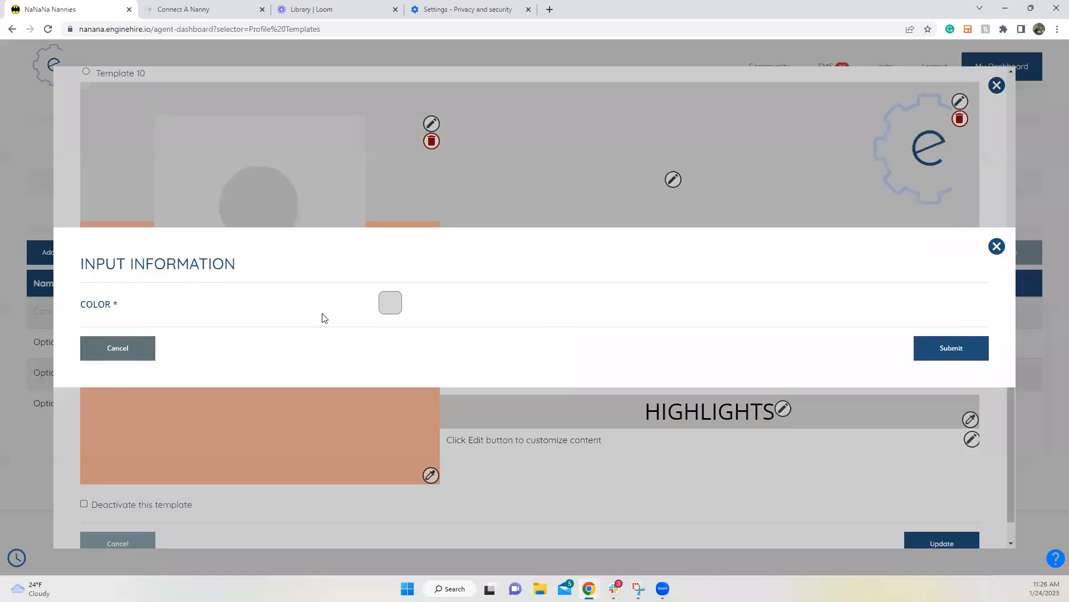
left_click(390, 302)
left_click(328, 343)
left_click(970, 349)
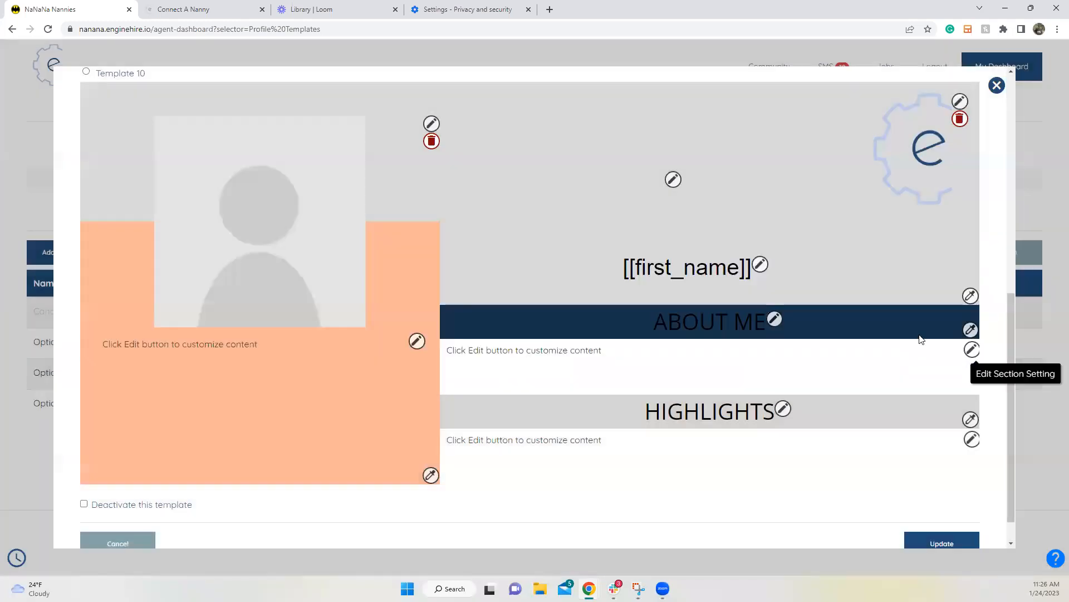
Step: Make the About Me heading text white
left_click(771, 317)
left_click(387, 362)
left_click(358, 400)
left_click(944, 408)
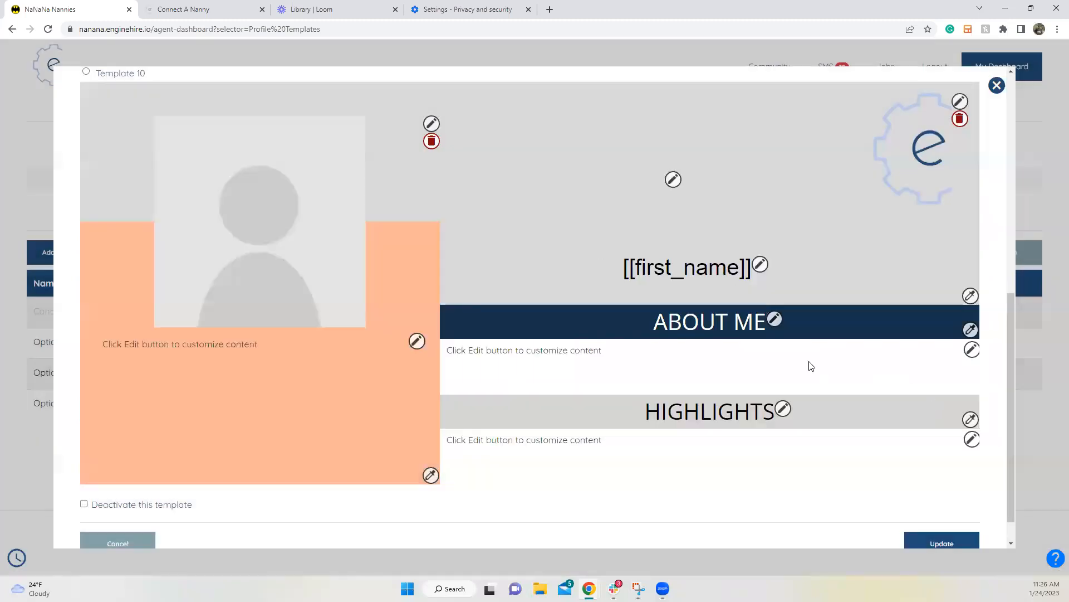
scroll(803, 362, "down", 1)
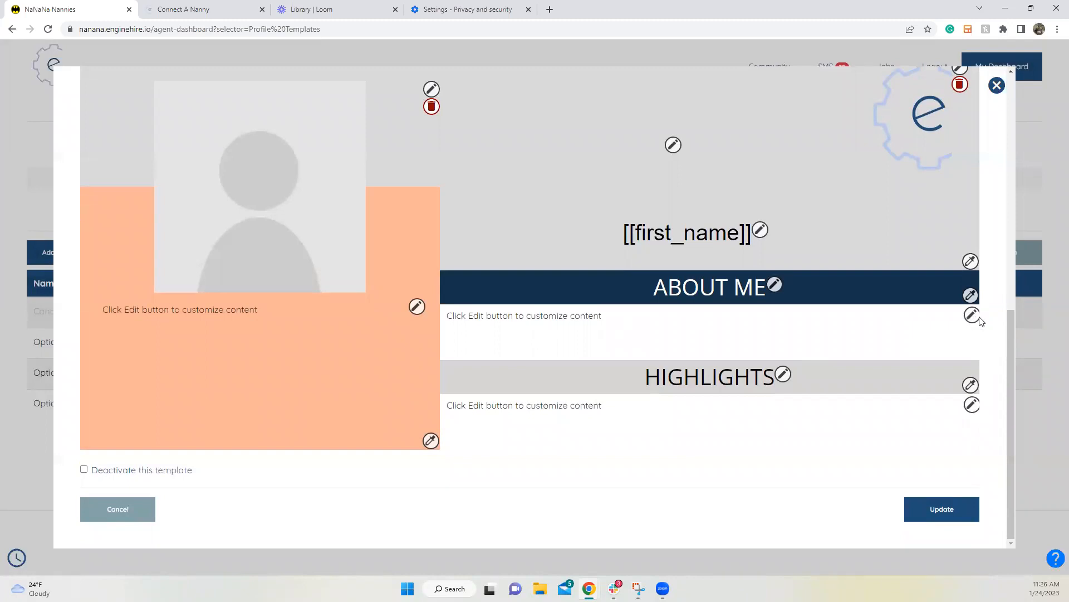
Step: Replace the About Me placeholder content with the Bio tag, pushed down to a new line
left_click(974, 316)
left_click_drag(308, 220, 7, 229)
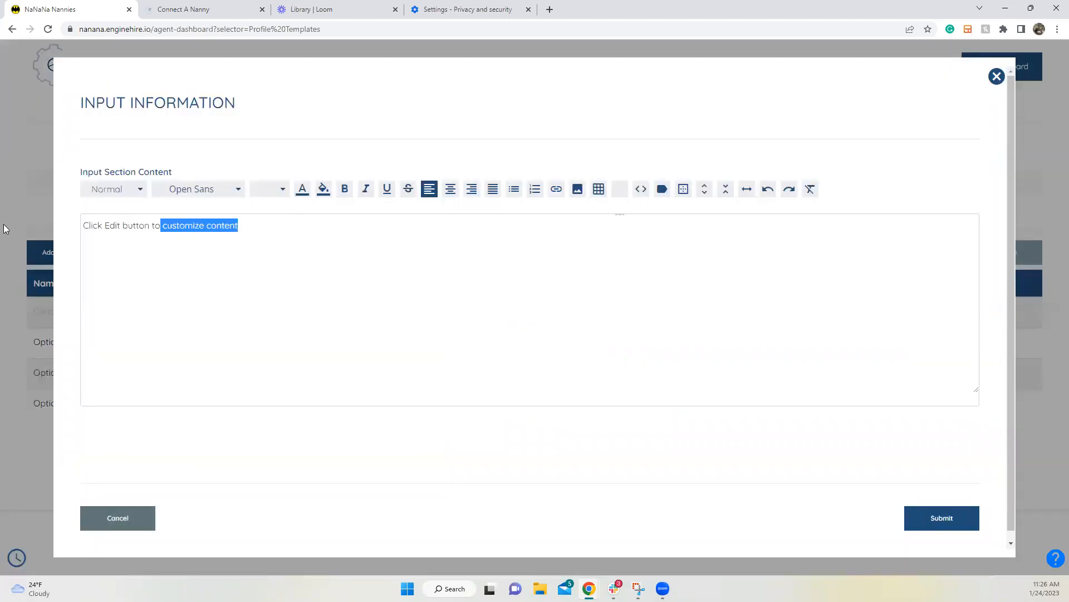
key("BackSpace")
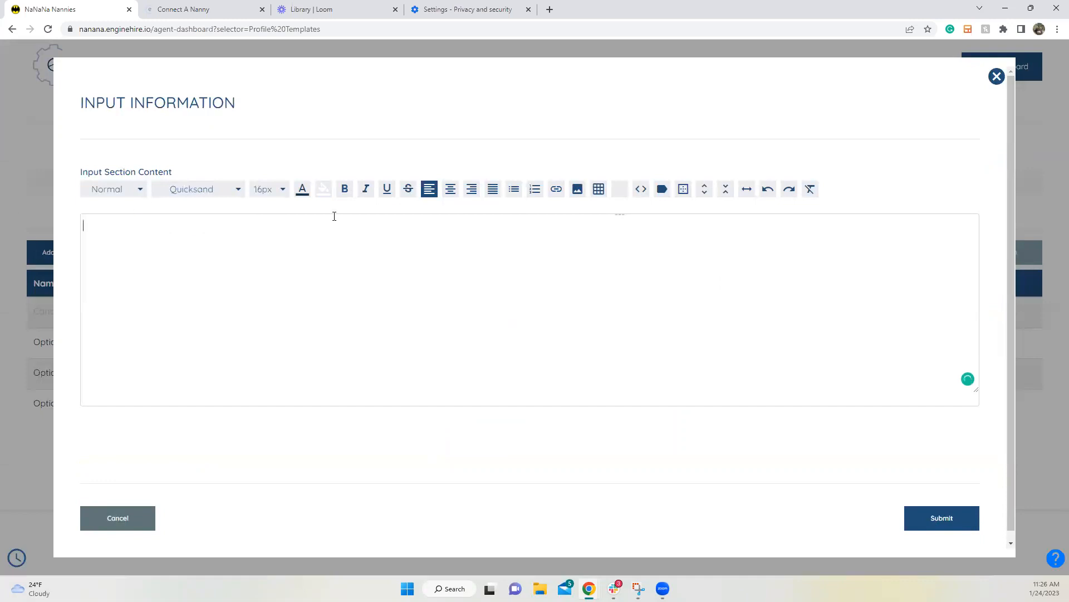
left_click(661, 193)
left_click(223, 310)
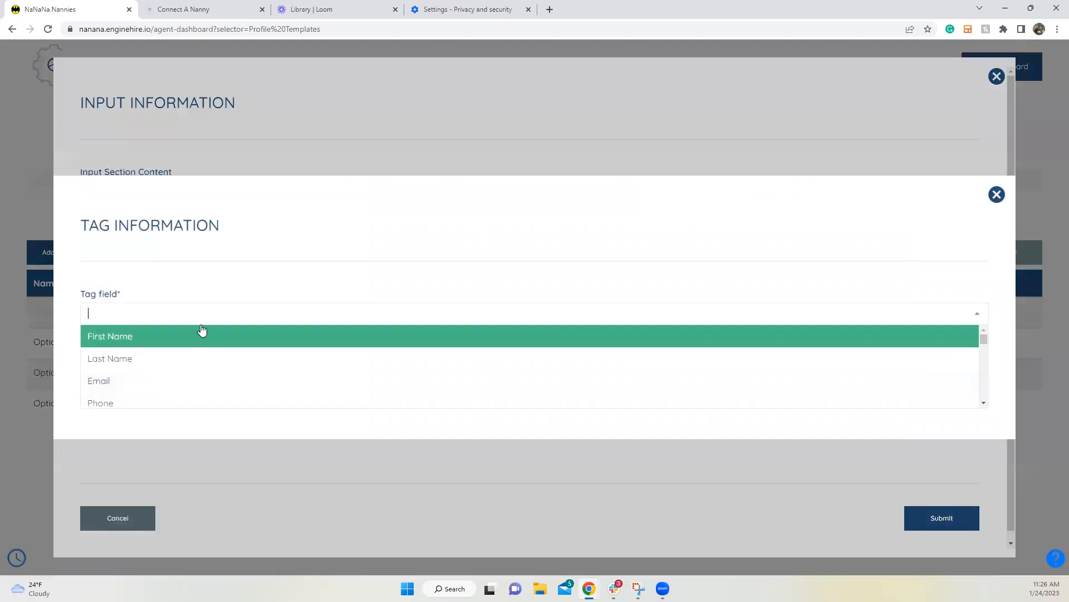
scroll(207, 345, "down", 1)
scroll(207, 343, "down", 2)
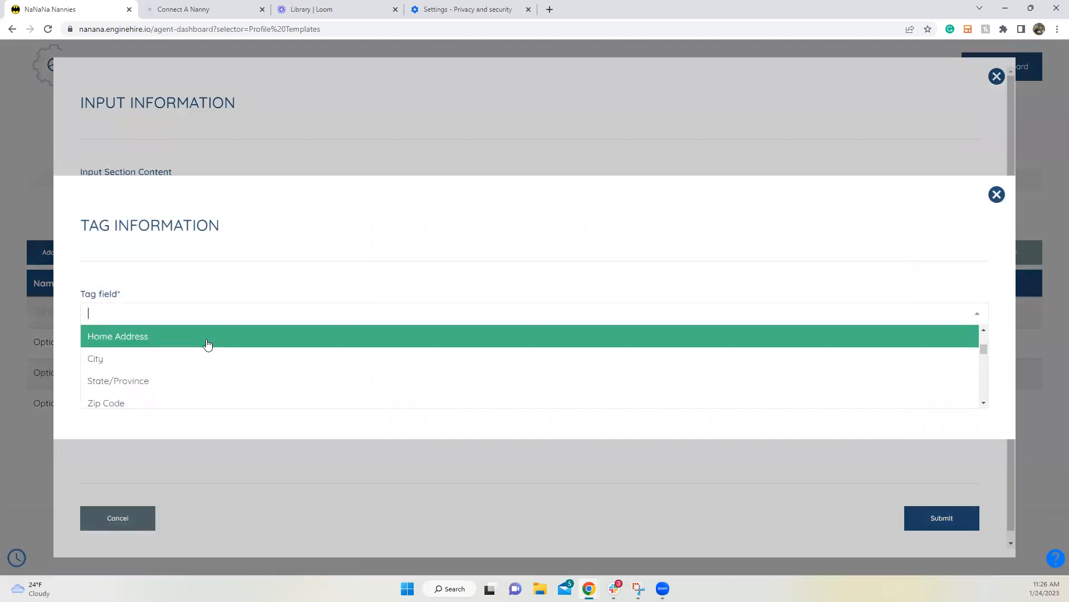
type("bio")
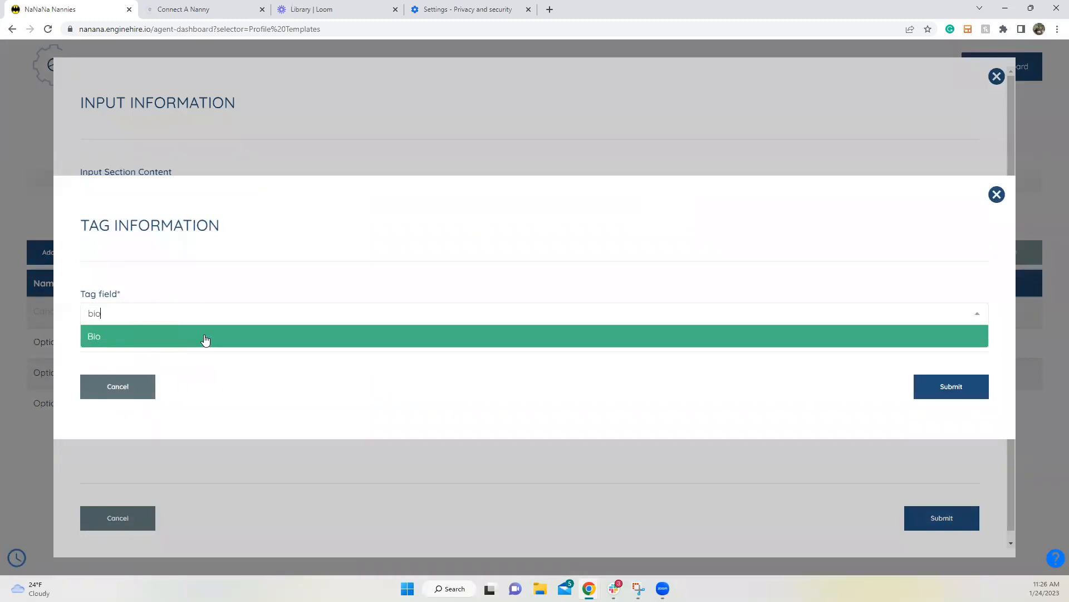
left_click(205, 340)
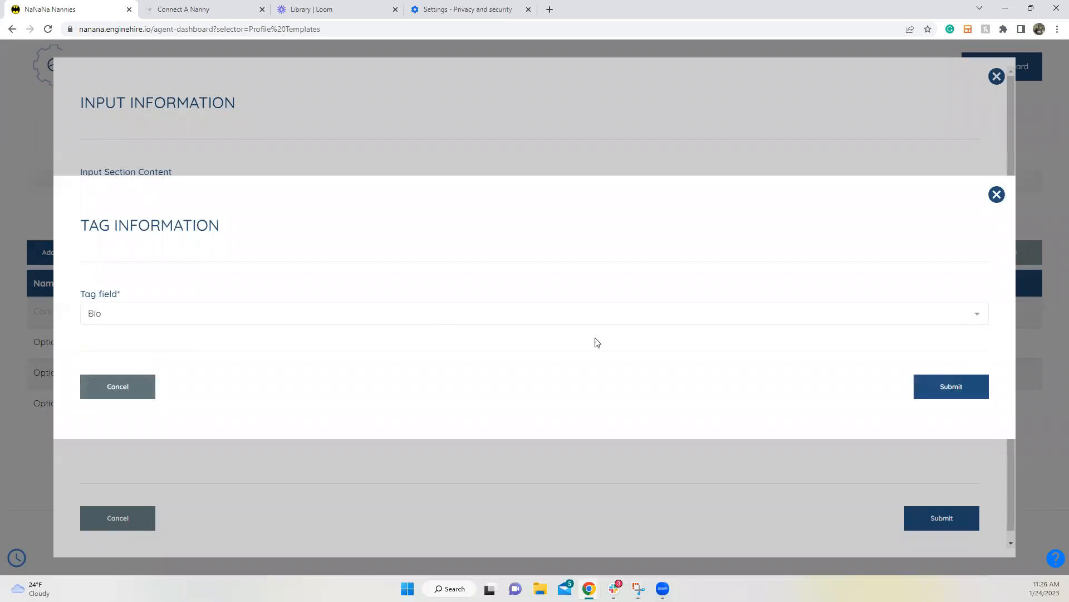
left_click(936, 388)
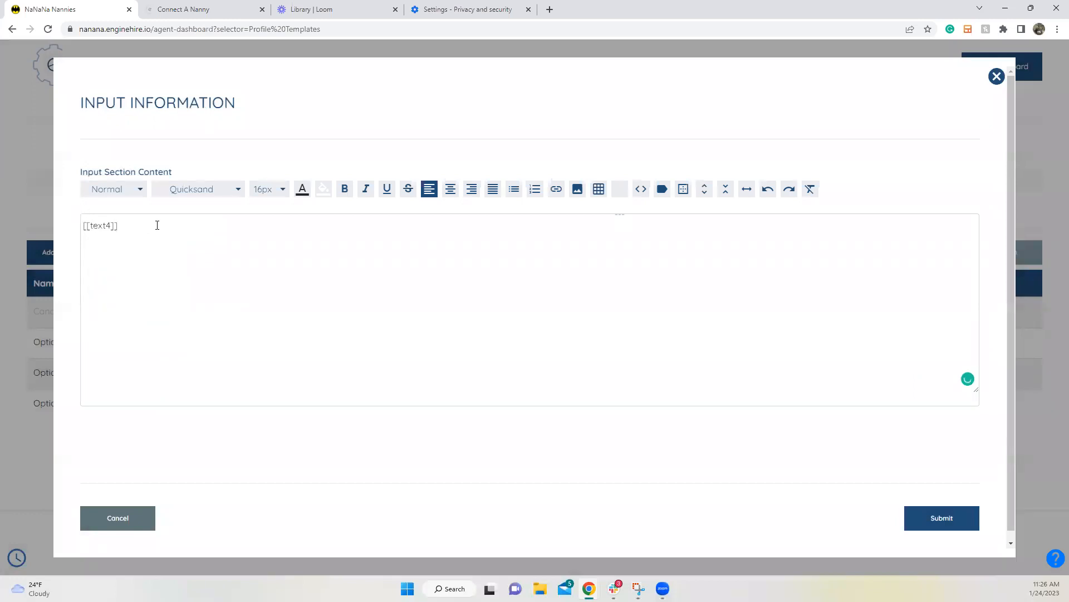
key("Return")
Step: Save the About Me 'Here is the bio' content and check it on the live candidate profile
left_click(968, 518)
mouse_move(589, 588)
left_click(743, 559)
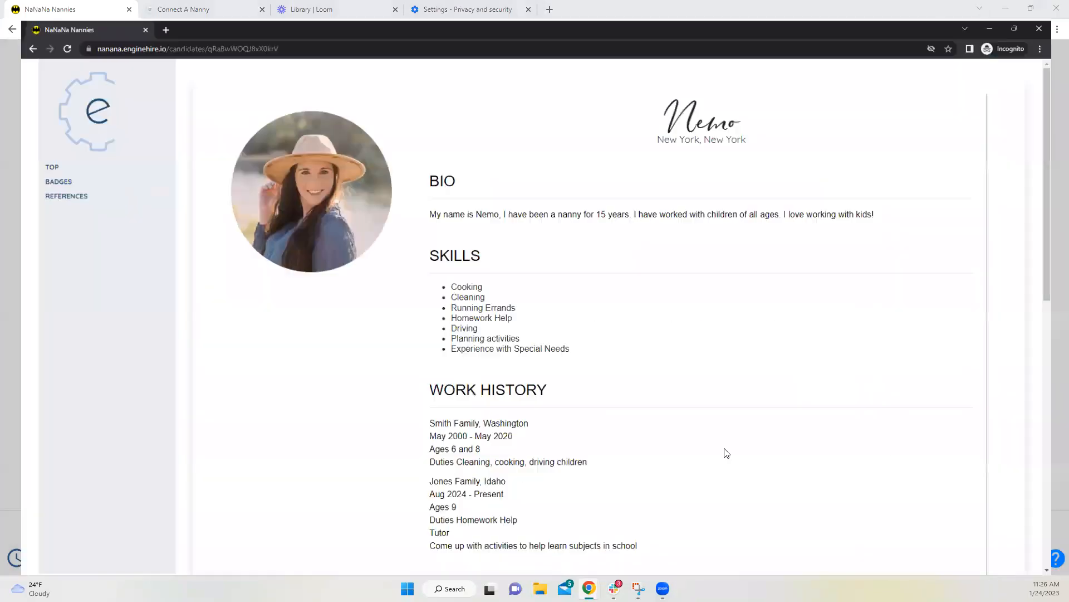
left_click_drag(435, 166, 540, 191)
left_click(462, 186)
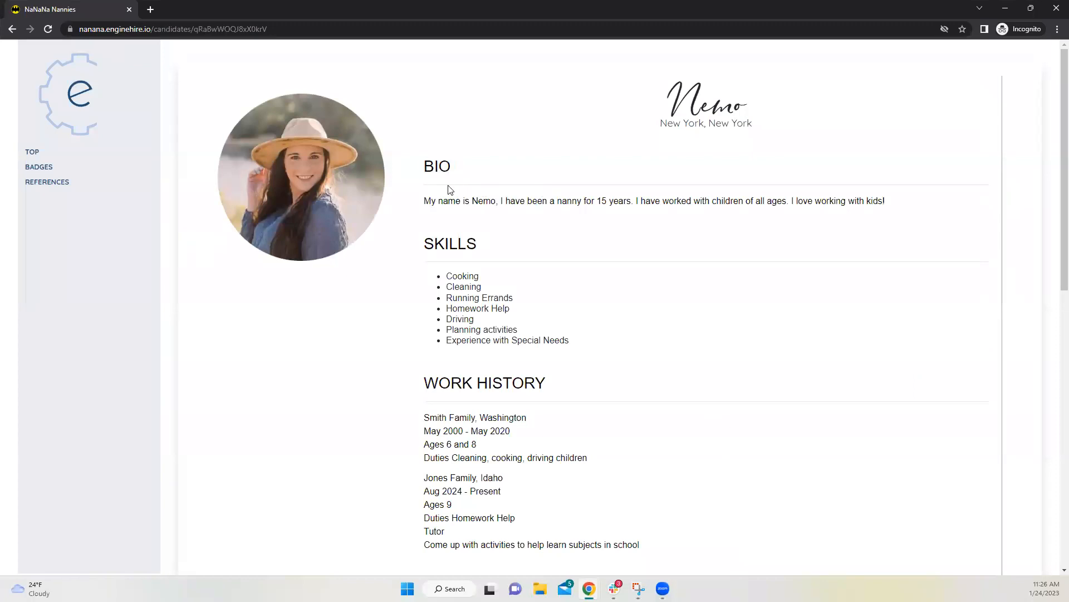
left_click_drag(432, 202, 558, 201)
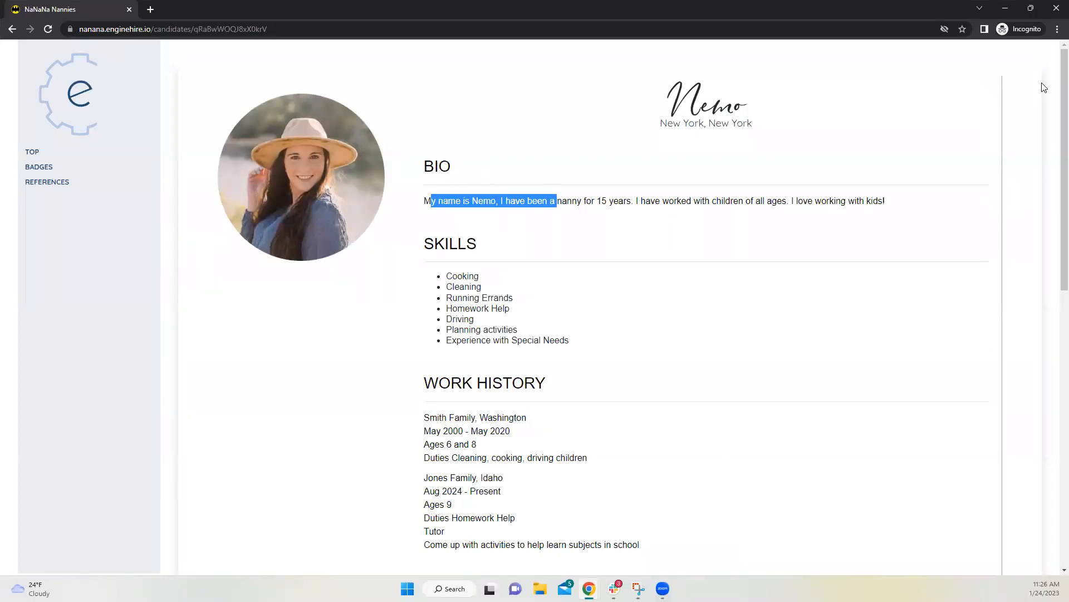
left_click(1005, 8)
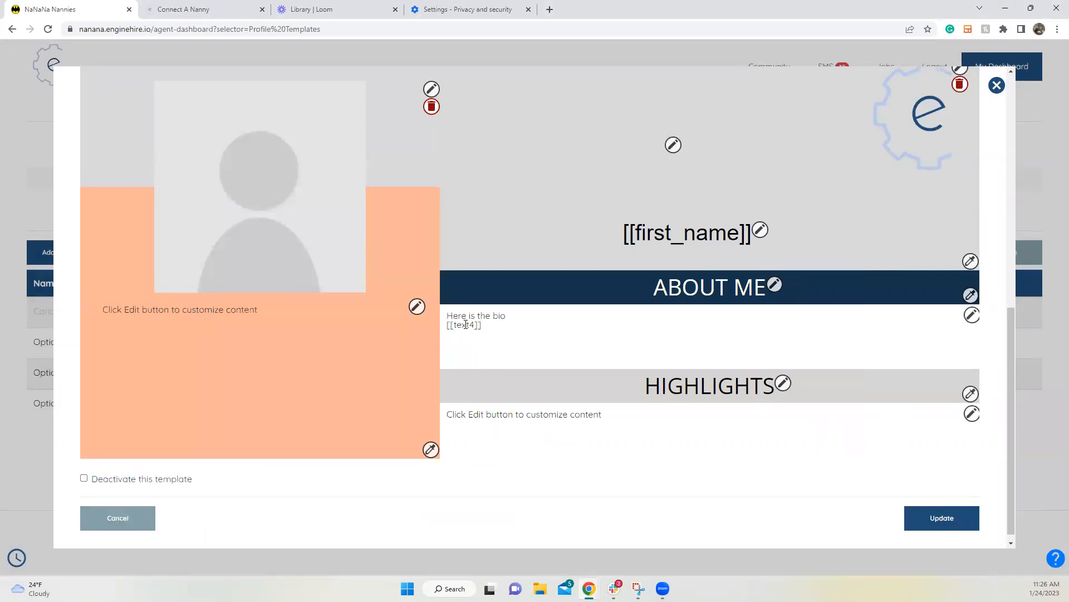
Step: Check the About Me section's 'Here is the bio' text in the template
left_click_drag(500, 332, 448, 315)
left_click(562, 344)
scroll(947, 396, "down", 1)
left_click_drag(521, 309, 447, 308)
left_click(671, 332)
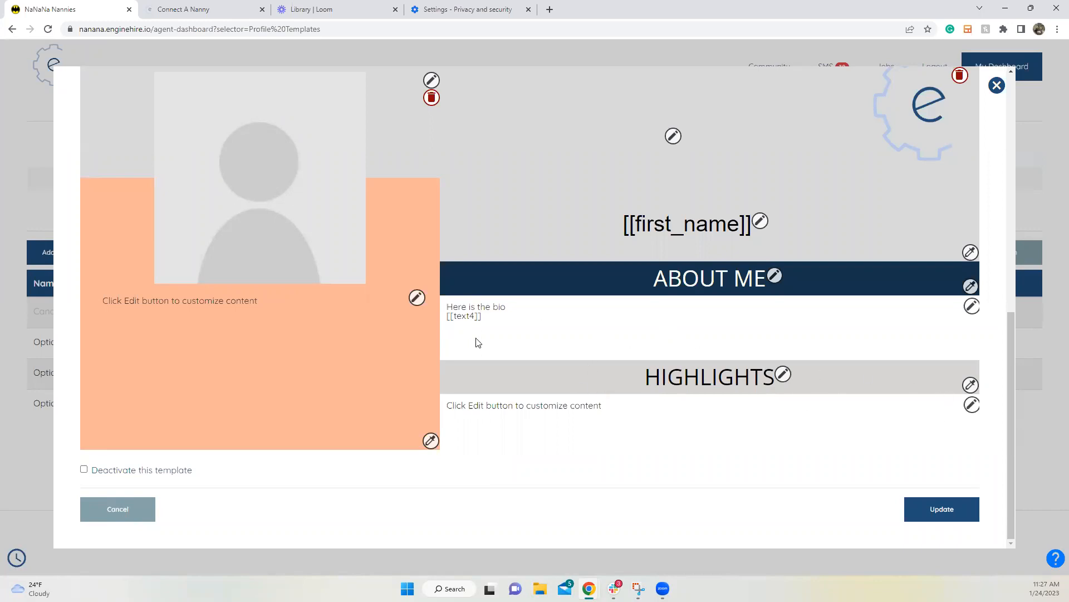
Step: Rename the Highlights heading to 'Work History' and open its section content
left_click(783, 374)
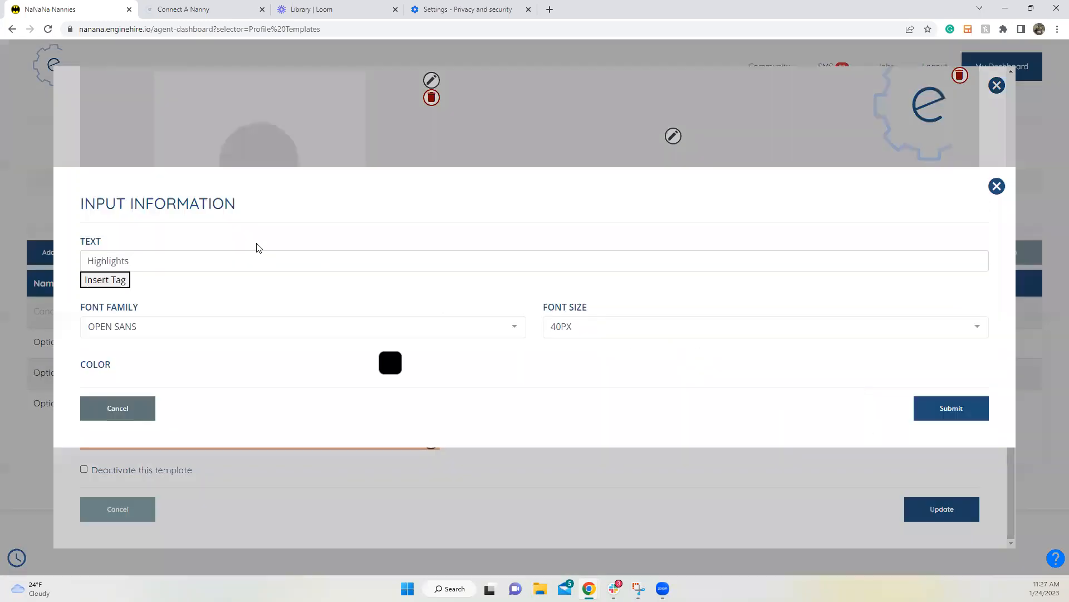
left_click_drag(189, 254, 26, 261)
type("Work History")
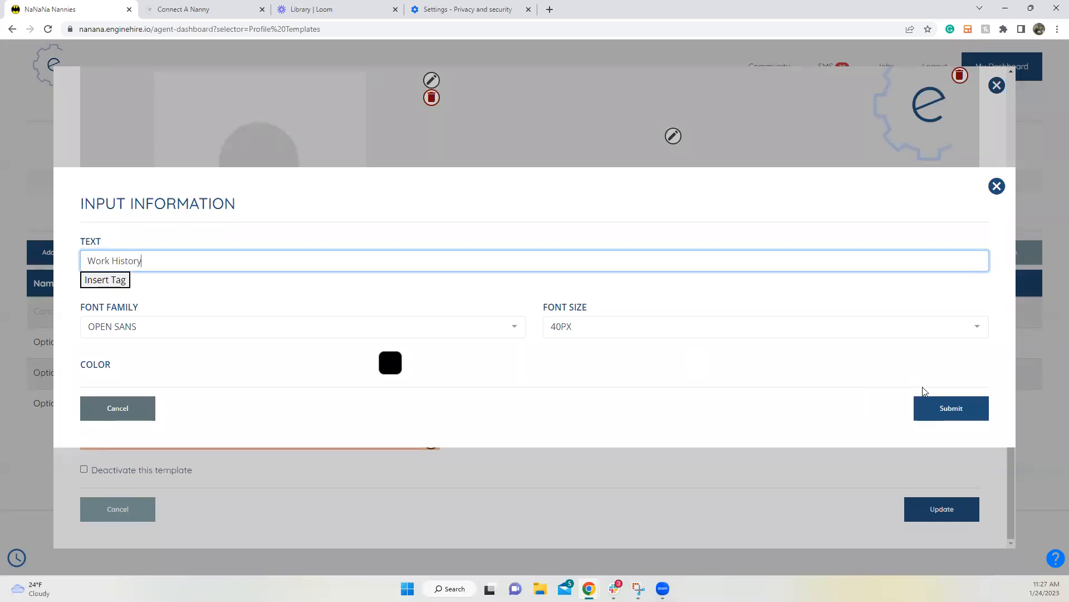
left_click(941, 404)
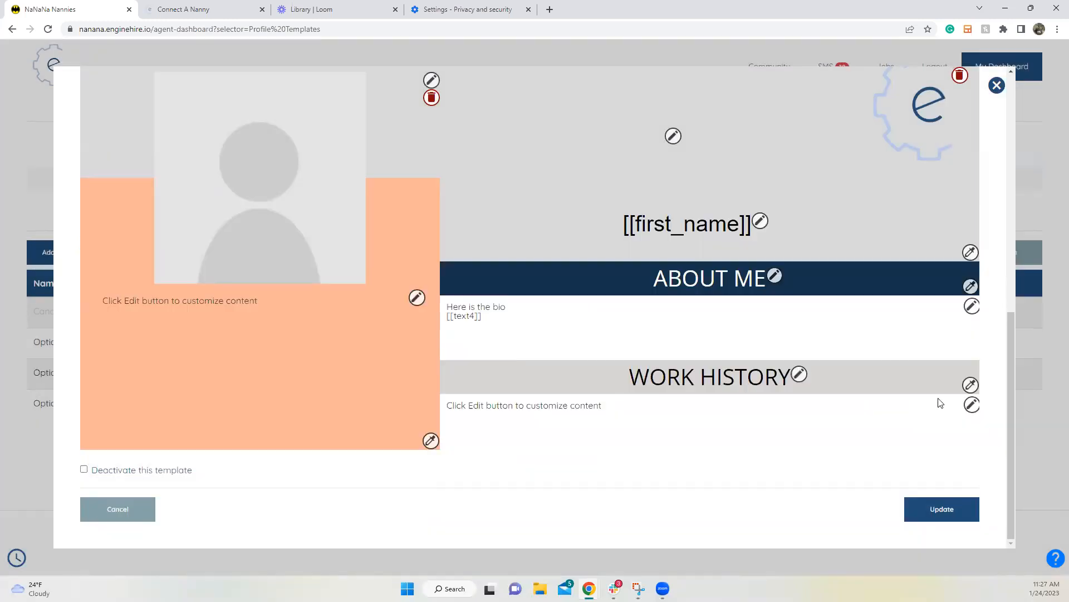
left_click(972, 405)
Step: Delete the placeholder text and pick Work History as the inserted tag field
left_click_drag(272, 228, 44, 227)
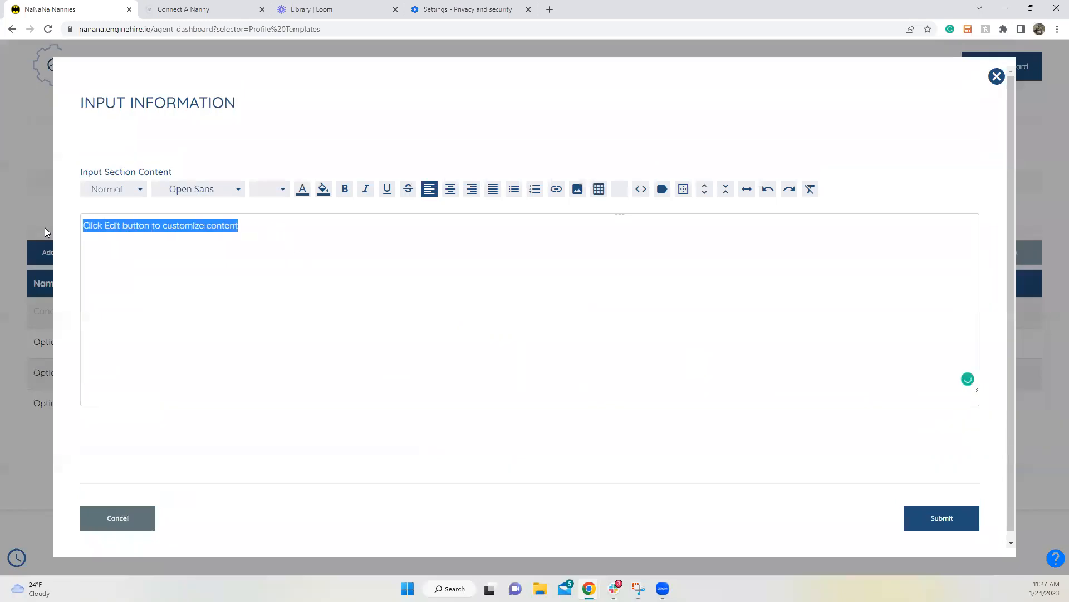
key("BackSpace")
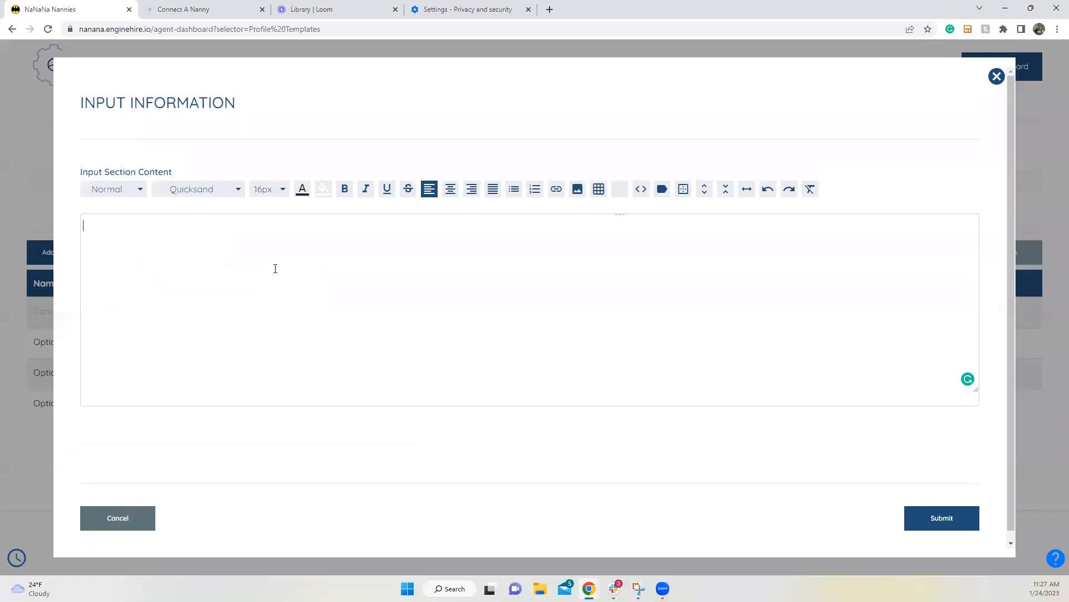
left_click(661, 190)
left_click(219, 314)
scroll(218, 360, "down", 4)
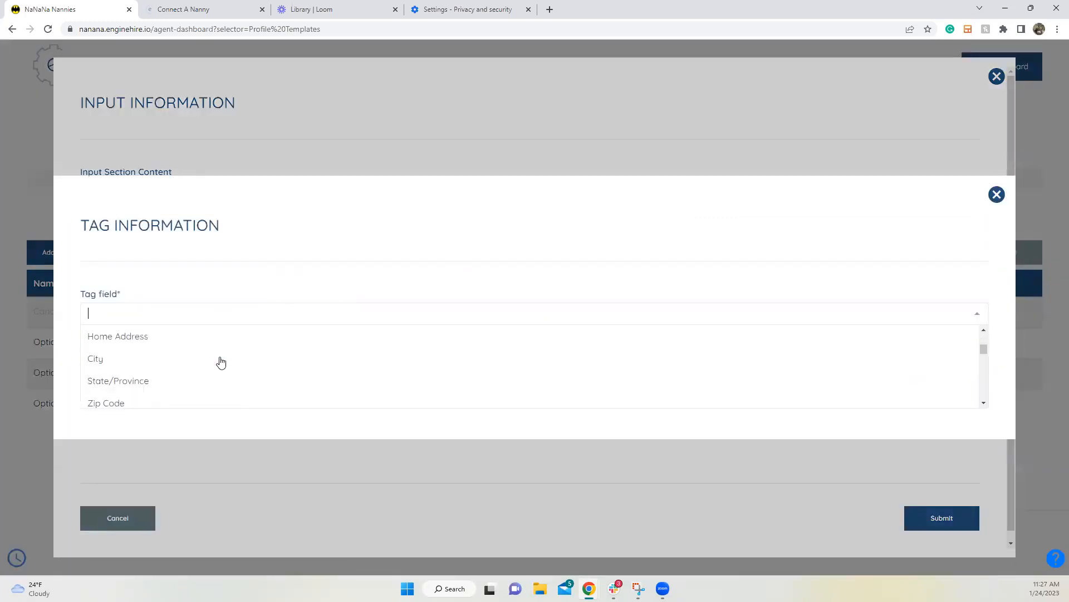
scroll(221, 365, "down", 5)
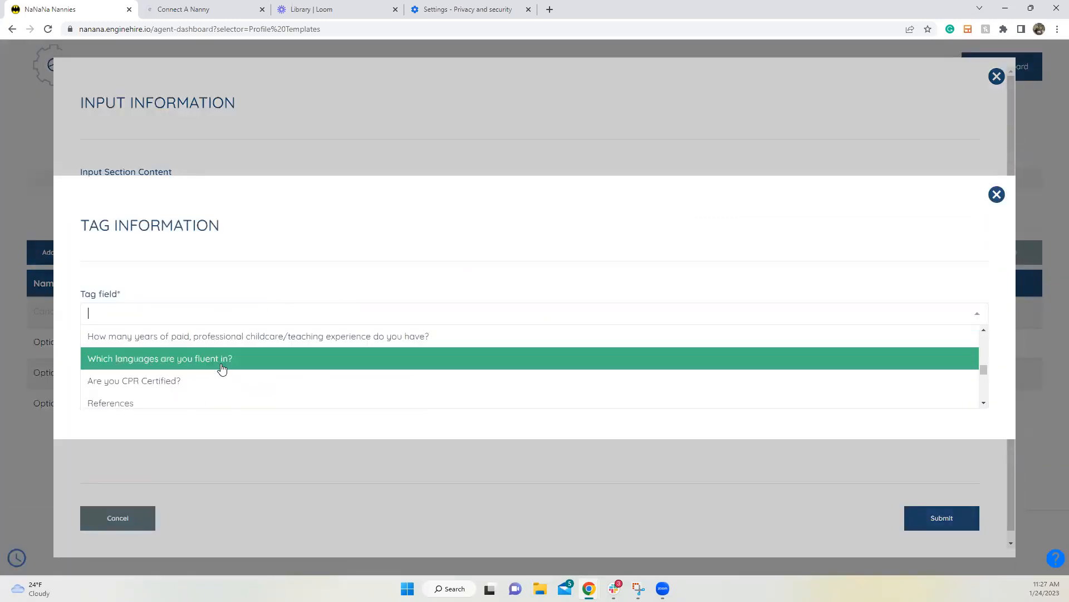
scroll(214, 365, "down", 1)
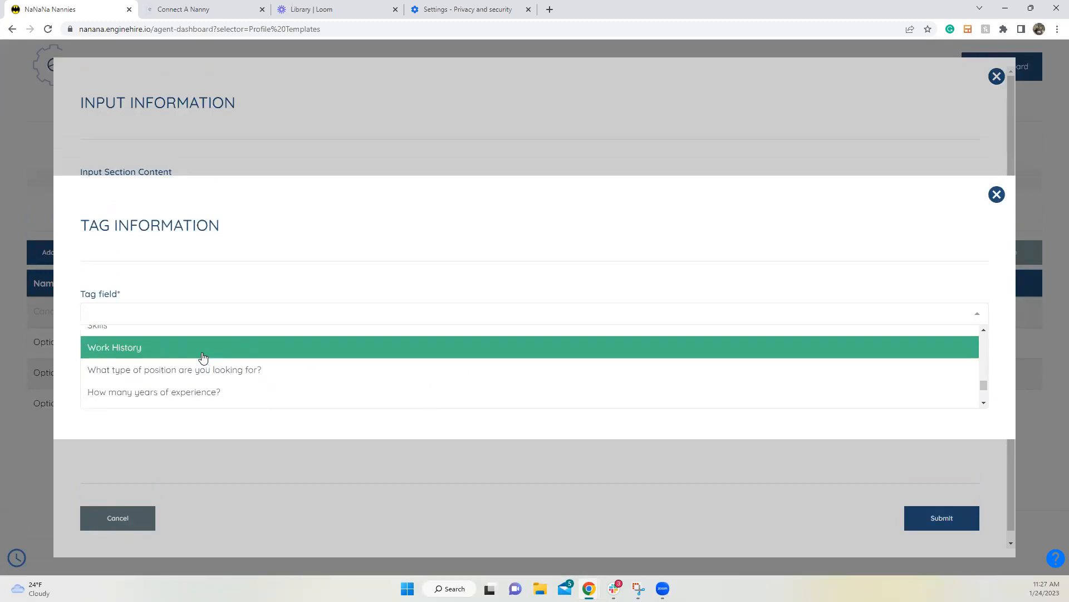
left_click(203, 355)
left_click(141, 289)
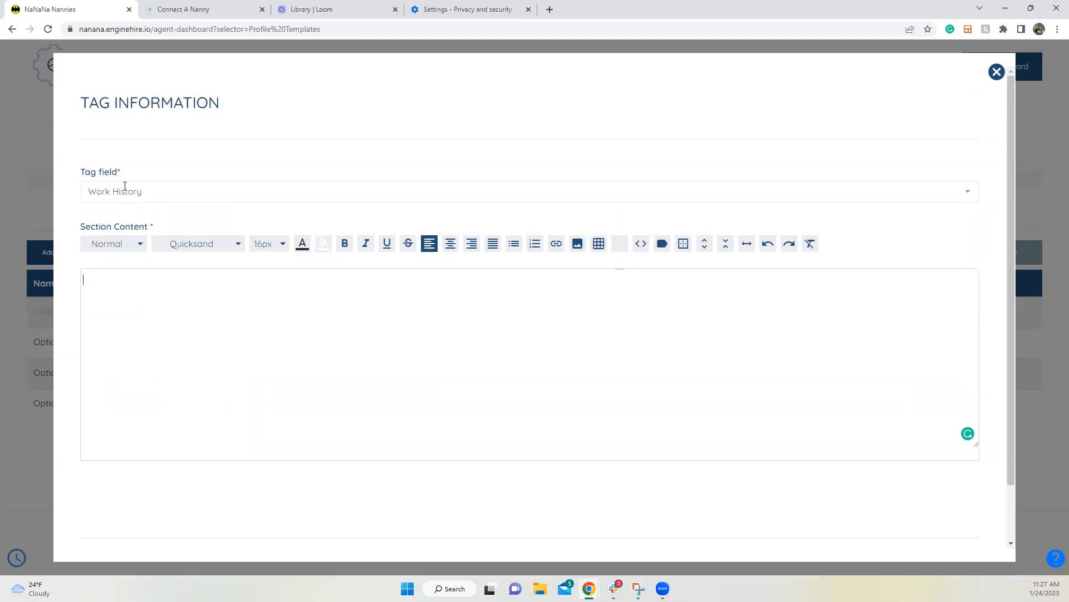
Step: Insert the {{title}} and {{address1}} tags into the Work History content
left_click(661, 245)
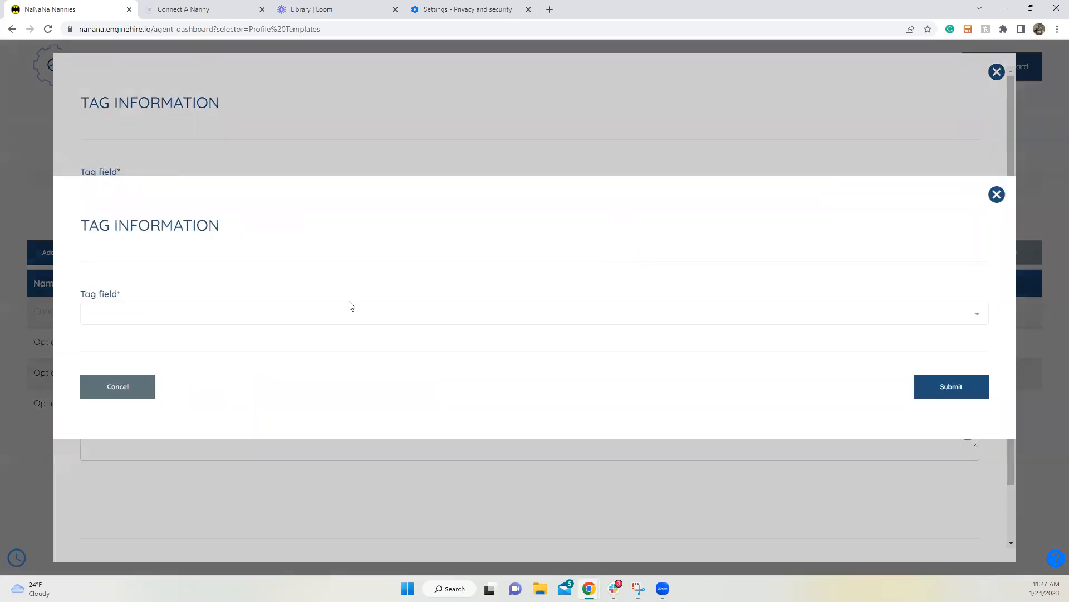
left_click(318, 321)
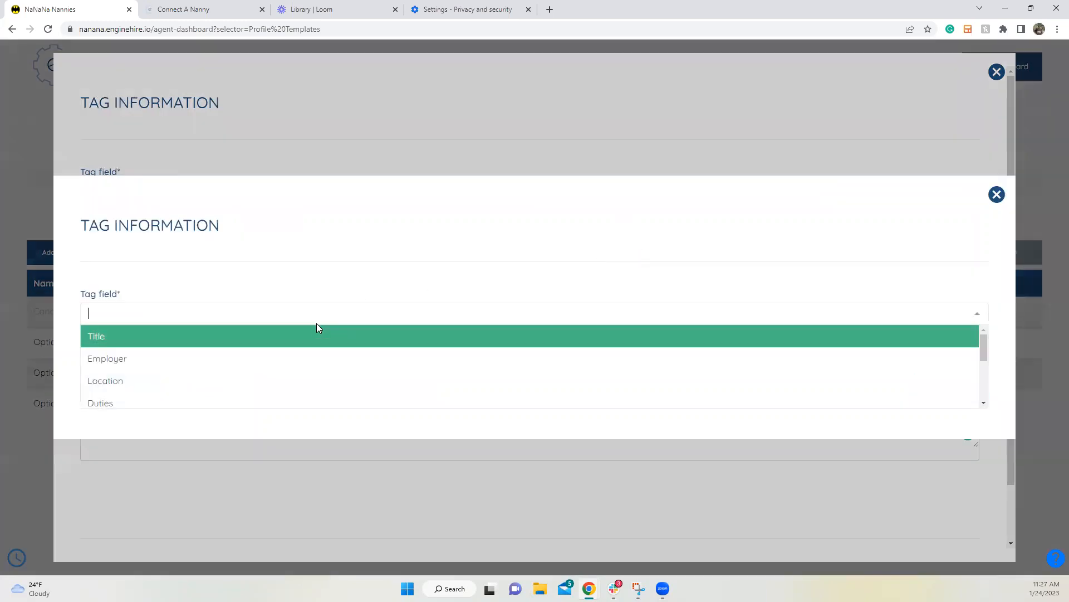
left_click(267, 345)
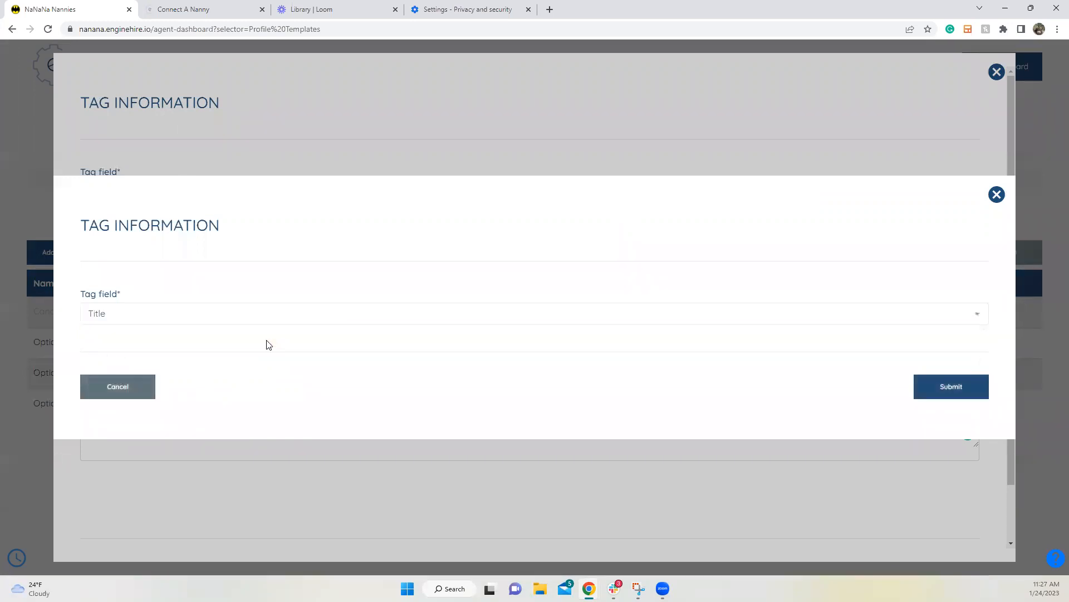
left_click(926, 384)
left_click(131, 283)
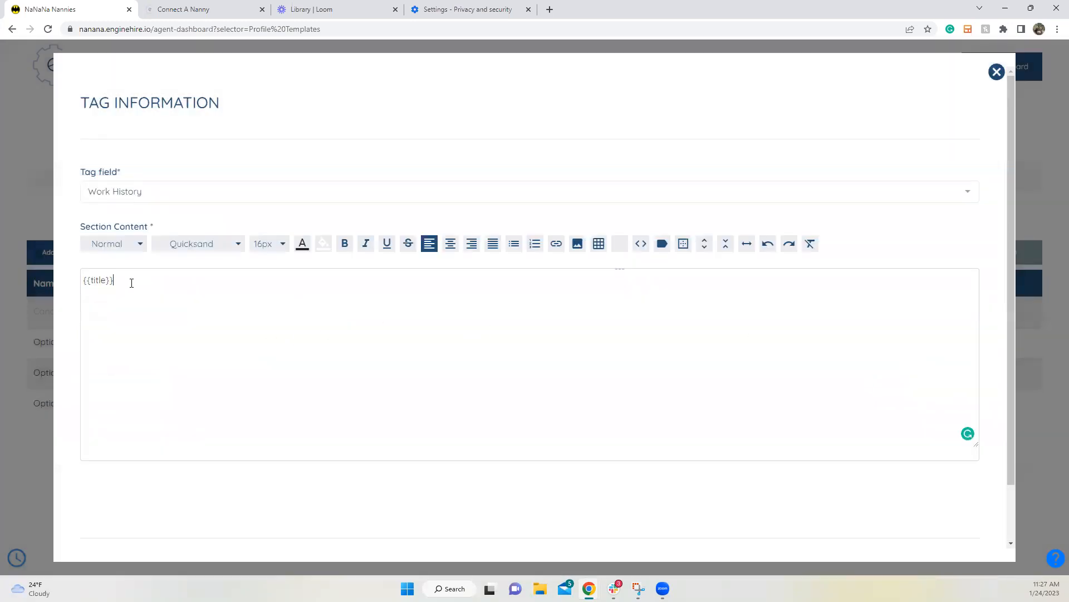
left_click(663, 244)
left_click(295, 306)
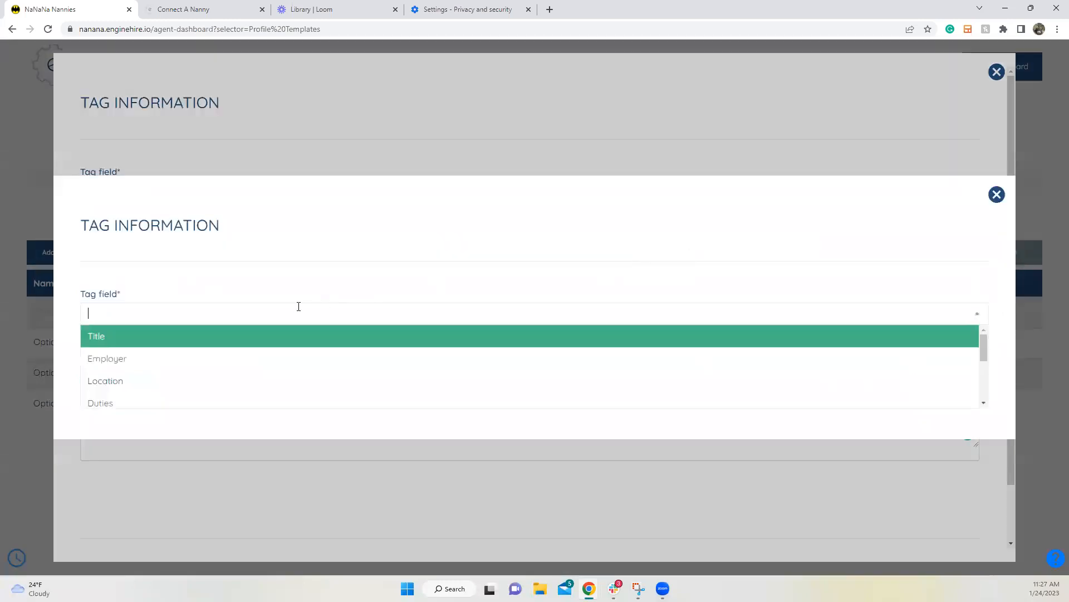
left_click(255, 382)
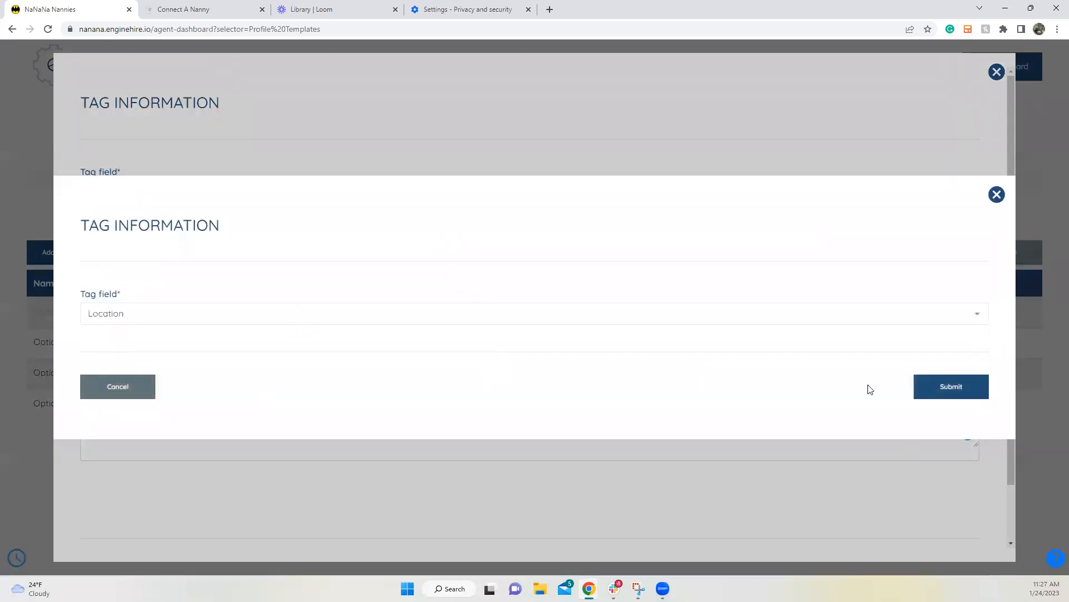
left_click(952, 390)
left_click(162, 294)
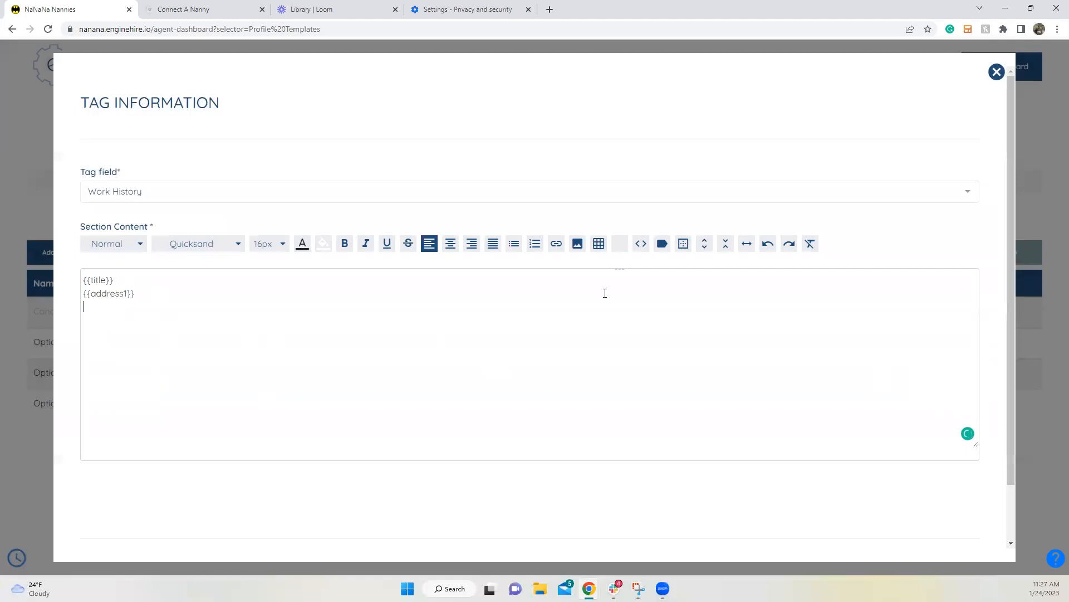
Step: Add the {{start_date}} and {{end_date}} tags on one date line
left_click(663, 244)
left_click(284, 314)
scroll(262, 346, "down", 3)
left_click(237, 360)
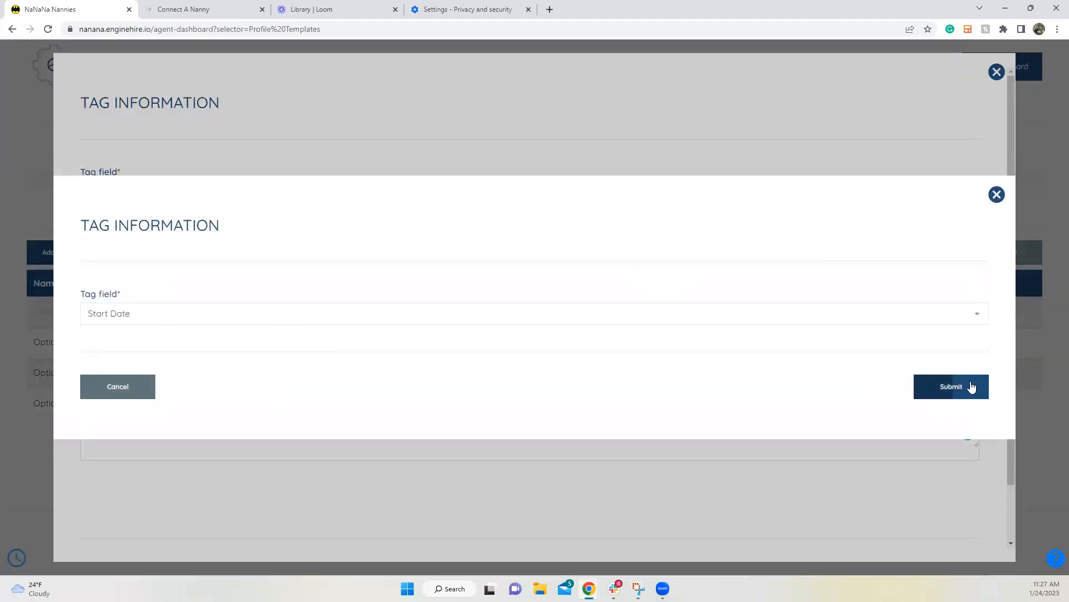
left_click(970, 385)
left_click(185, 310)
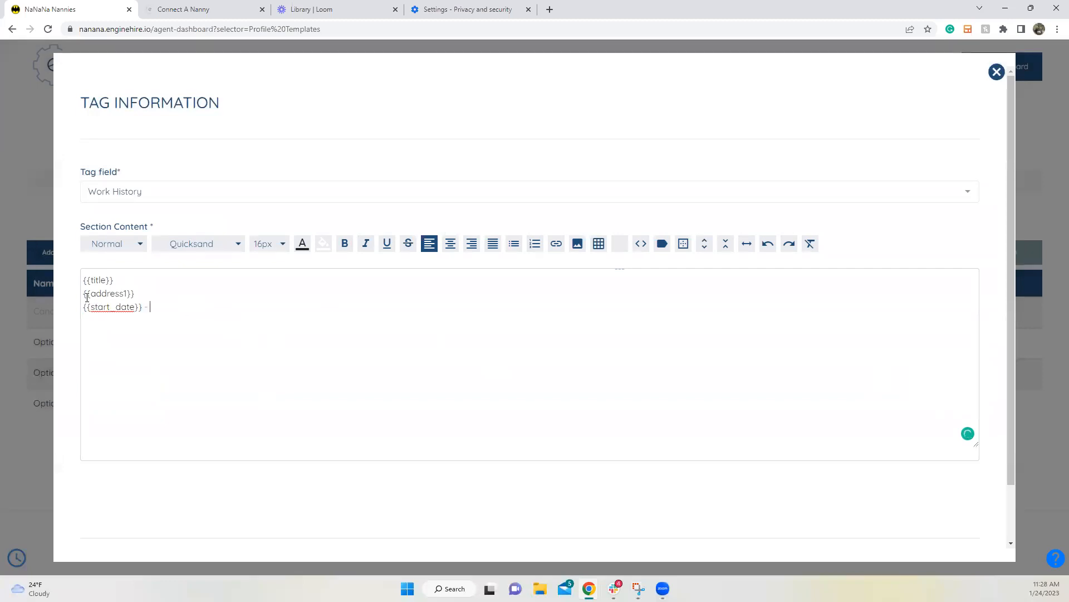
left_click(662, 244)
left_click(337, 315)
scroll(299, 353, "down", 3)
scroll(299, 352, "down", 2)
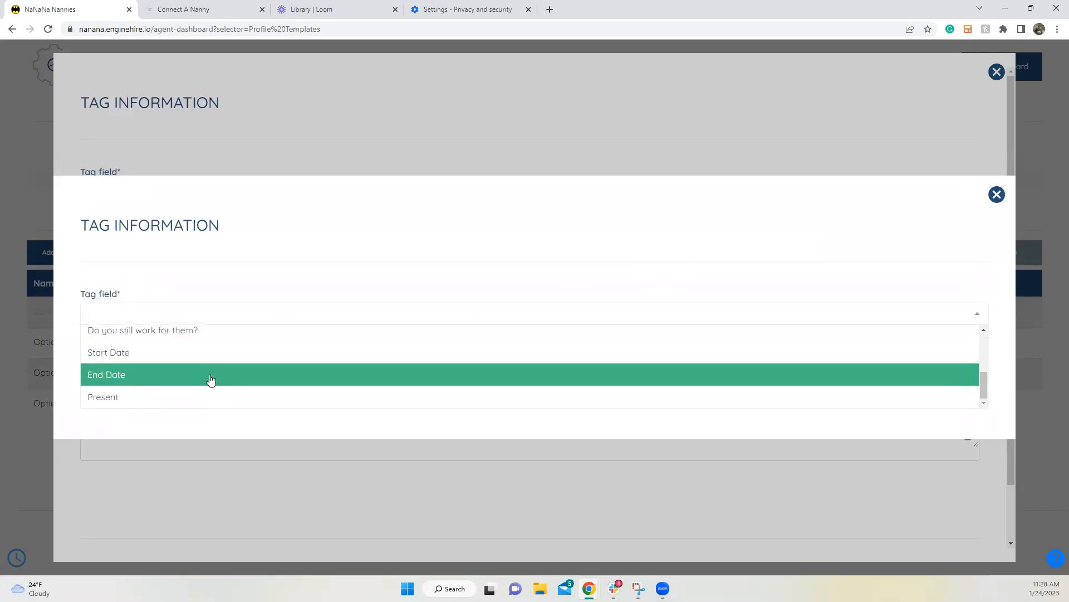
left_click(201, 380)
left_click(942, 390)
left_click(224, 311)
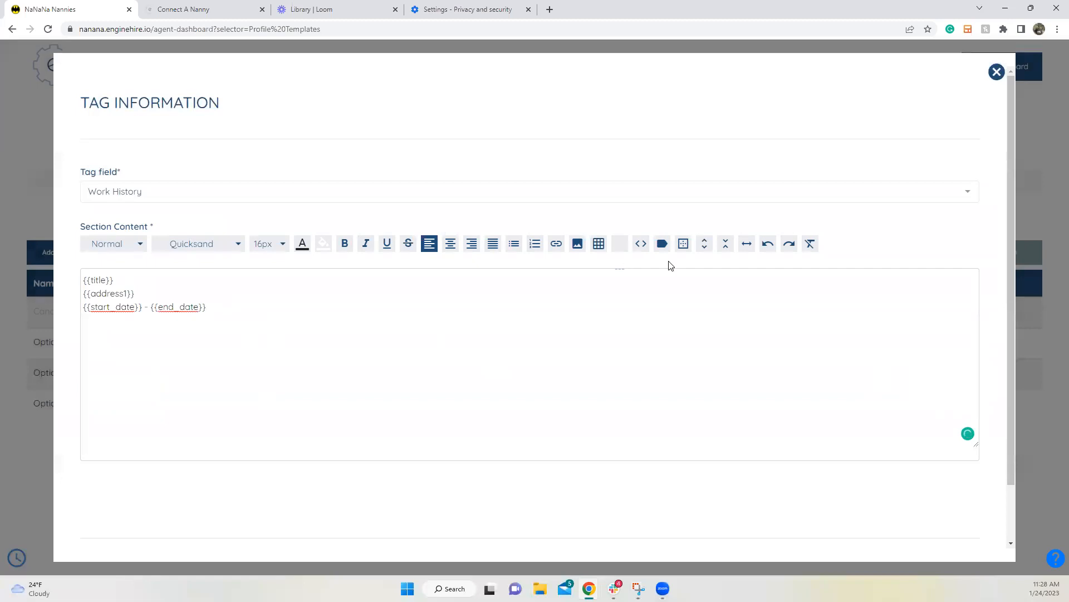
Step: Append the {{Present}} tag after the end date
left_click(662, 244)
left_click(365, 313)
scroll(303, 355, "down", 5)
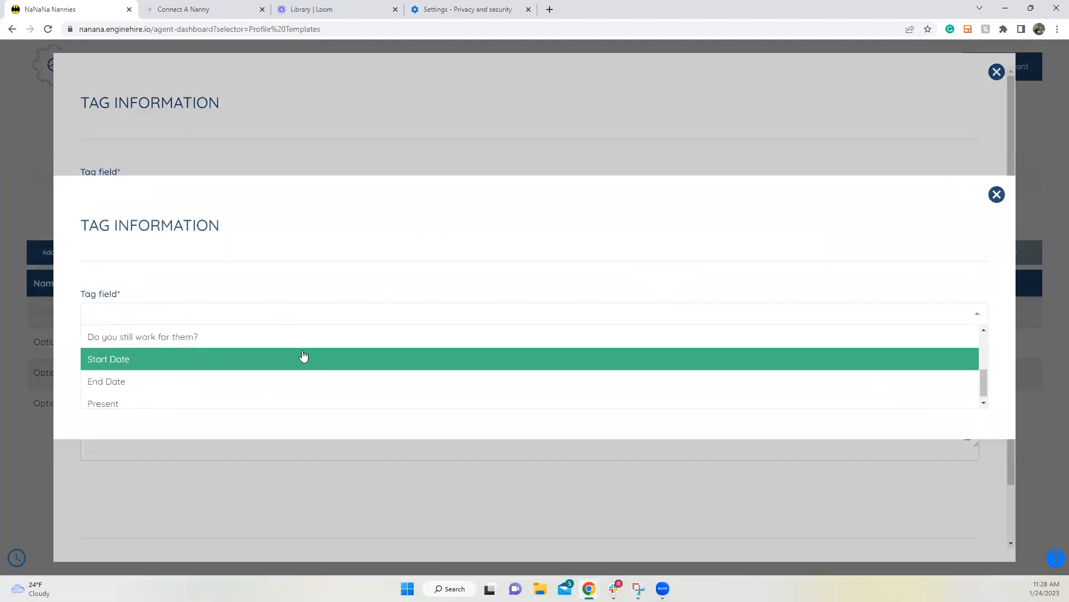
left_click(222, 402)
left_click(954, 393)
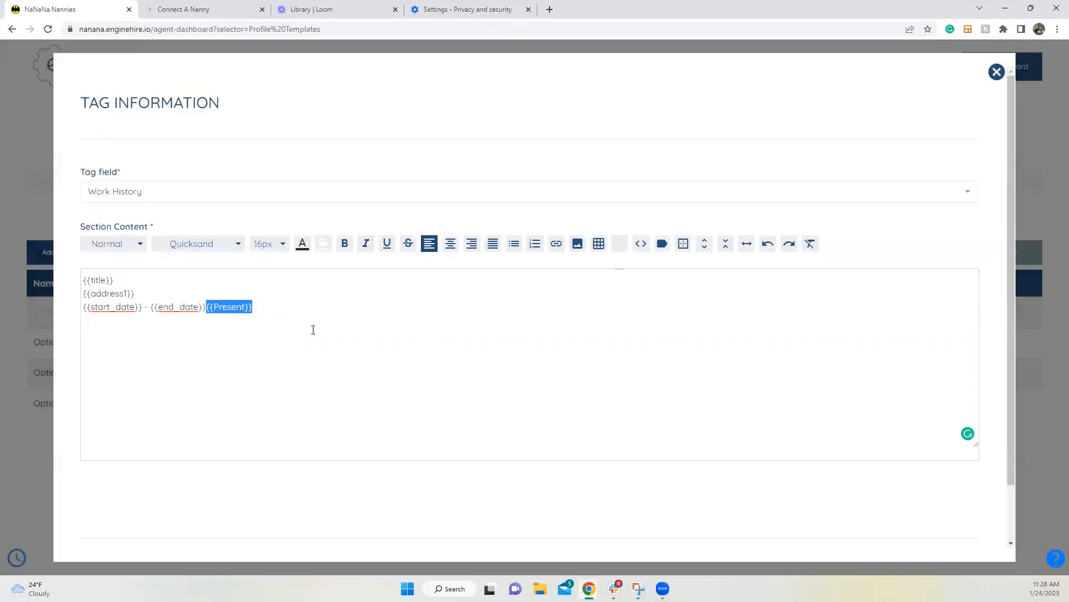
left_click(289, 312)
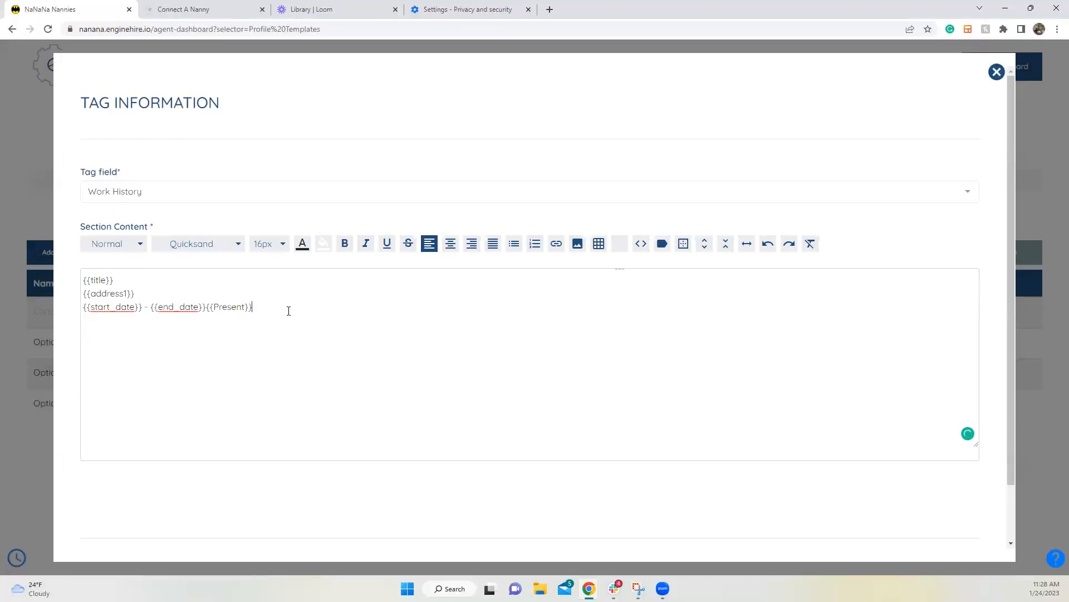
Step: Insert the {{note}} tag on a new line labelled 'Duties:'
left_click(662, 244)
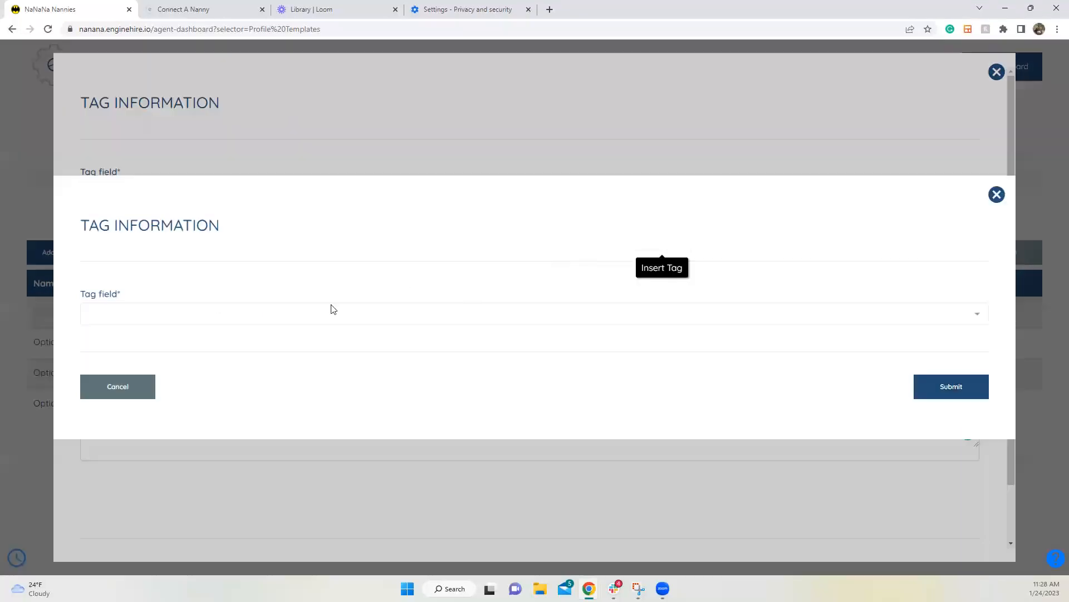
left_click(241, 313)
scroll(211, 362, "down", 3)
scroll(204, 369, "up", 3)
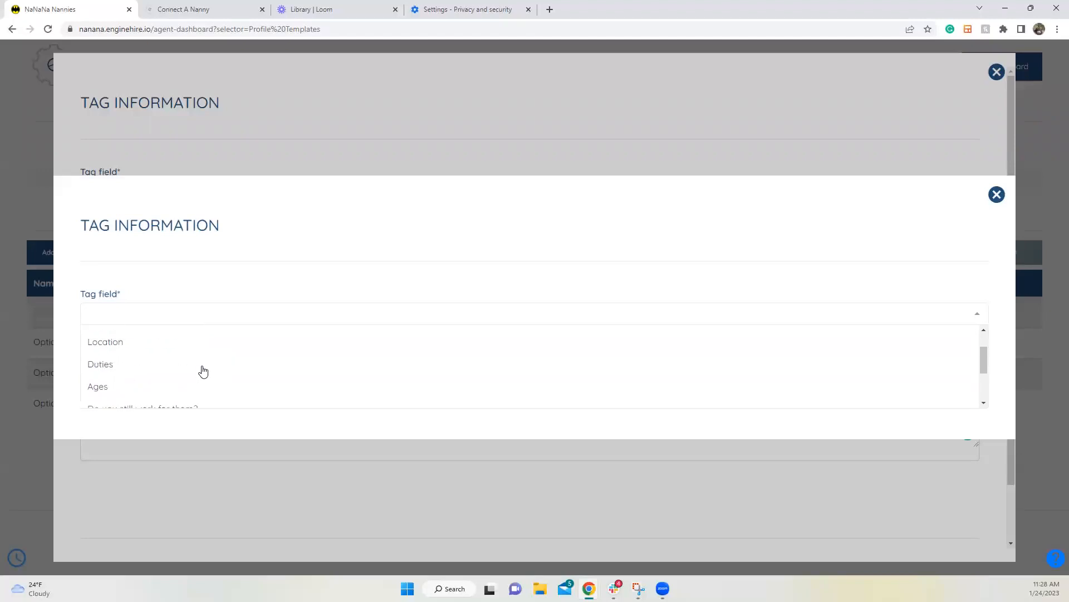
left_click(173, 400)
left_click(951, 384)
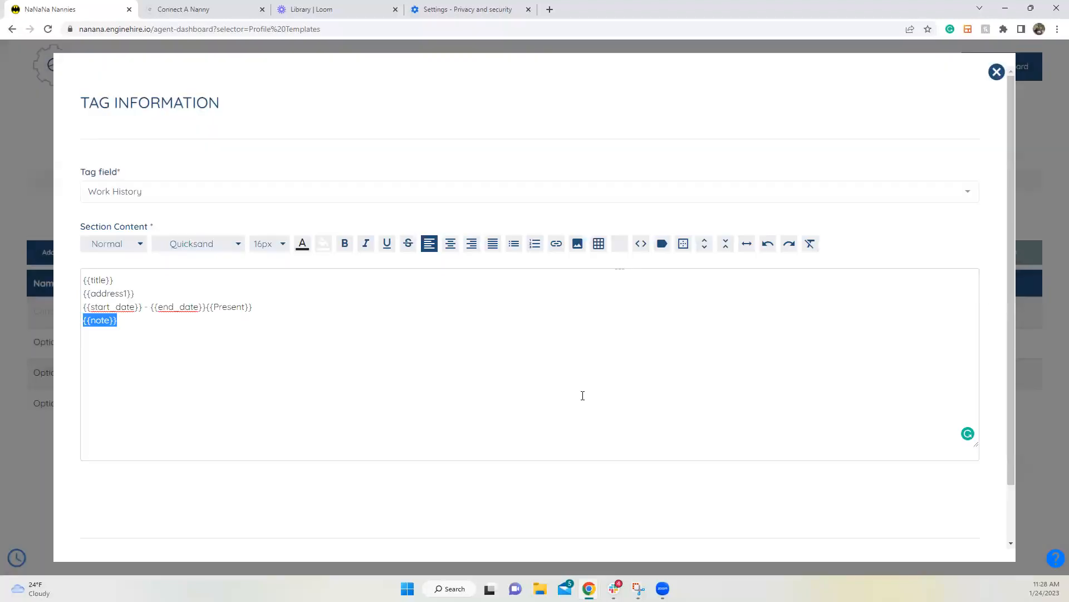
left_click(113, 323)
type("Dutie")
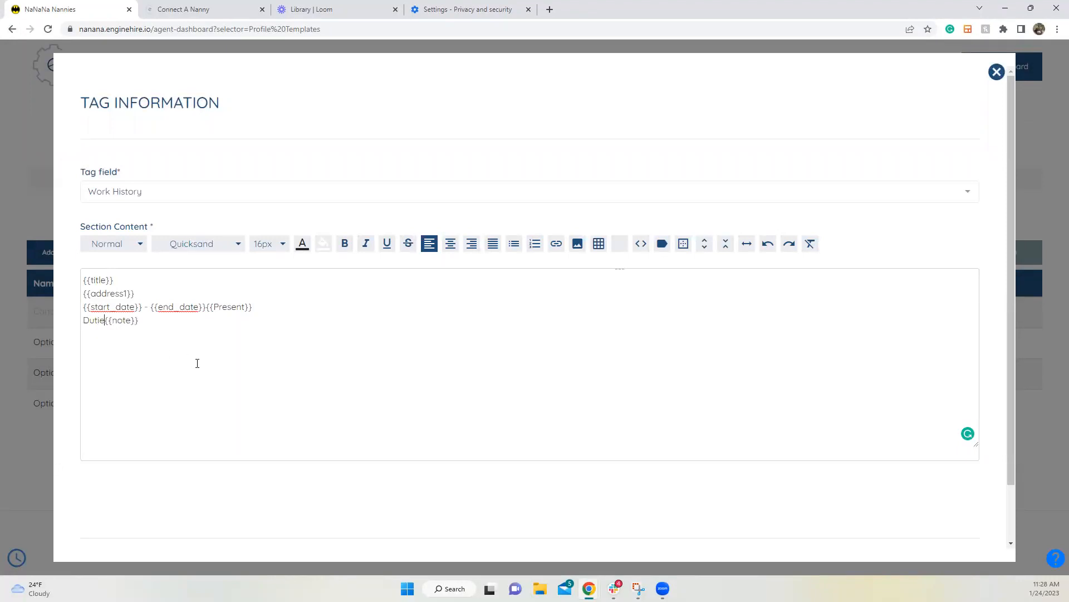
type(":")
right_click(94, 321)
left_click(136, 328)
Step: Add the {{children}} tag on a new line labelled 'Ages'
left_click(663, 244)
left_click(507, 316)
scroll(341, 373, "down", 3)
scroll(310, 380, "up", 3)
left_click(239, 373)
left_click(941, 390)
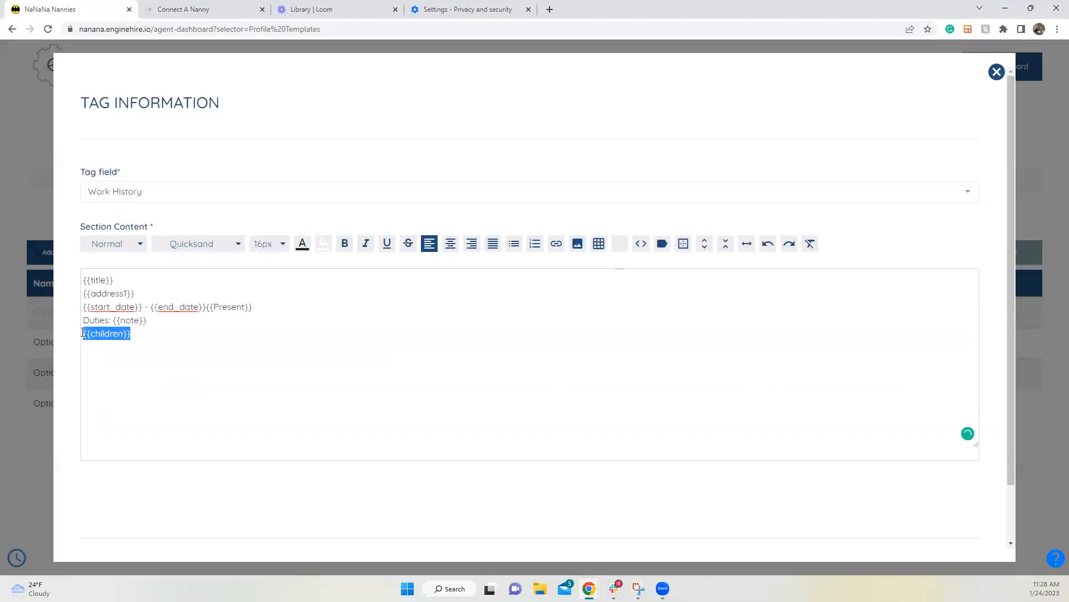
left_click(83, 333)
type("Ages")
Step: Format the {{title}} tag as Heading 3 and save the Work History section
left_click_drag(127, 278, 72, 279)
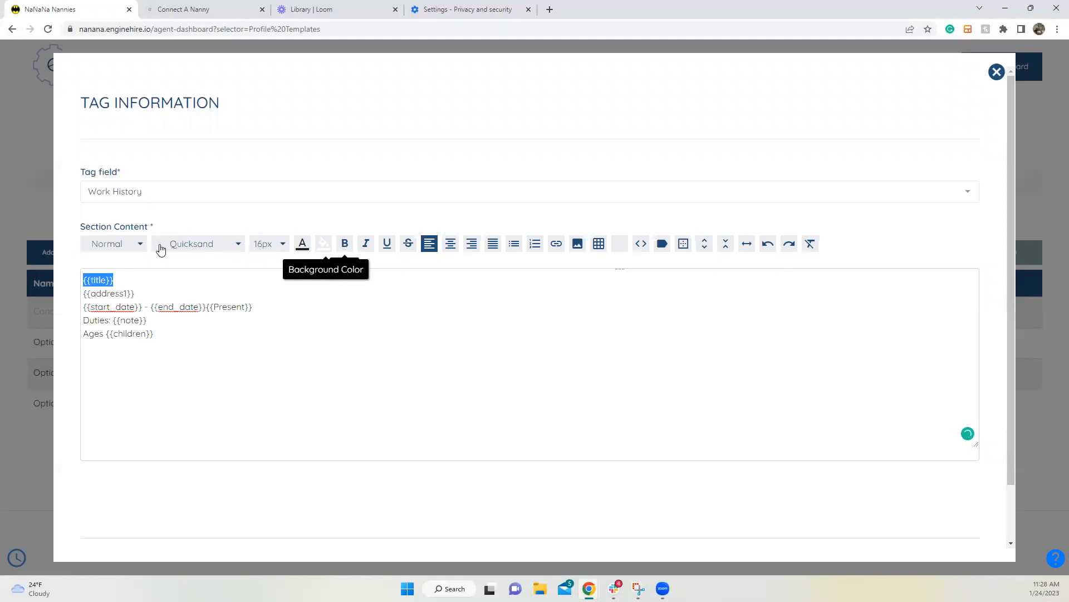
left_click(114, 243)
left_click(123, 301)
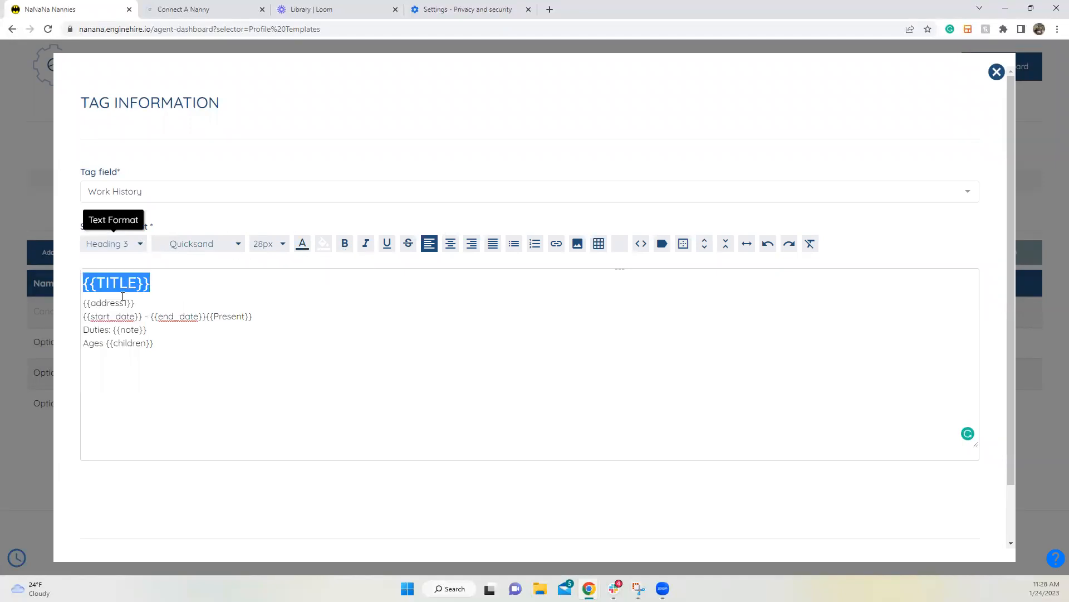
left_click(187, 278)
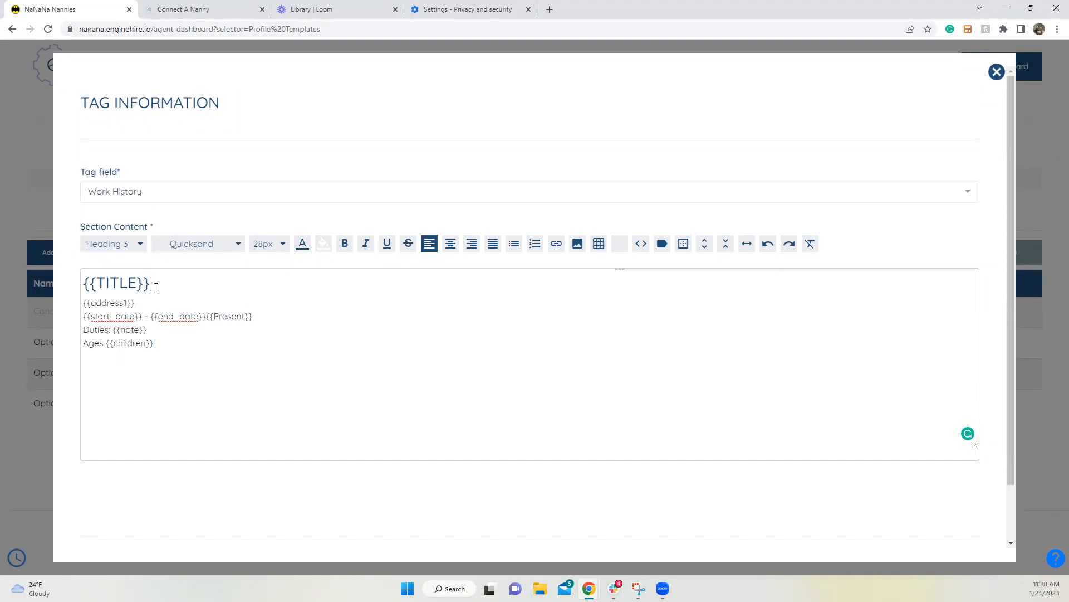
left_click_drag(156, 288, 71, 289)
left_click(228, 335)
scroll(301, 345, "down", 1)
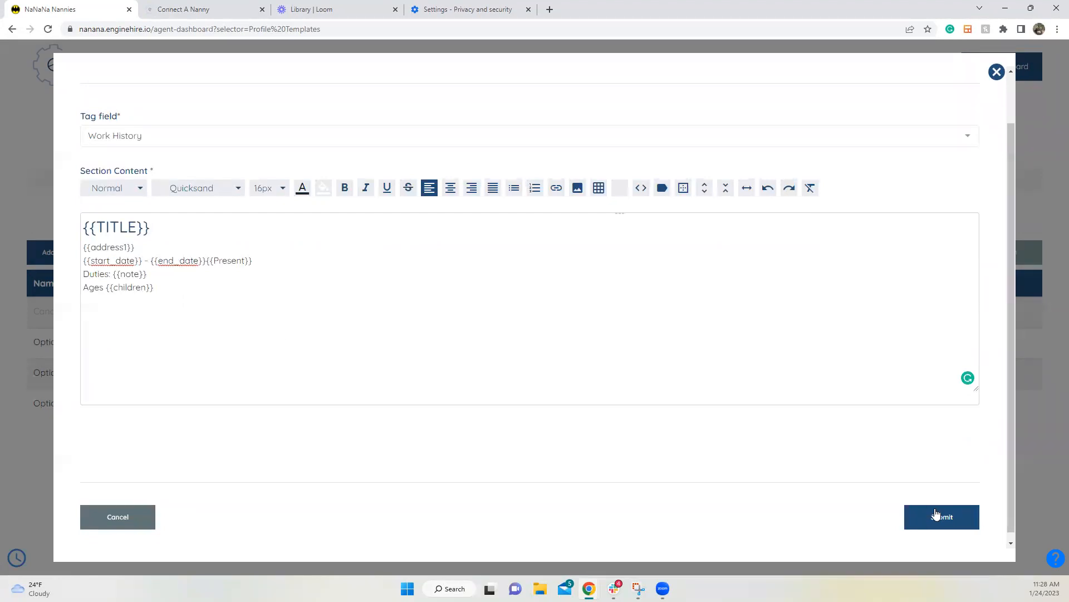
left_click(934, 515)
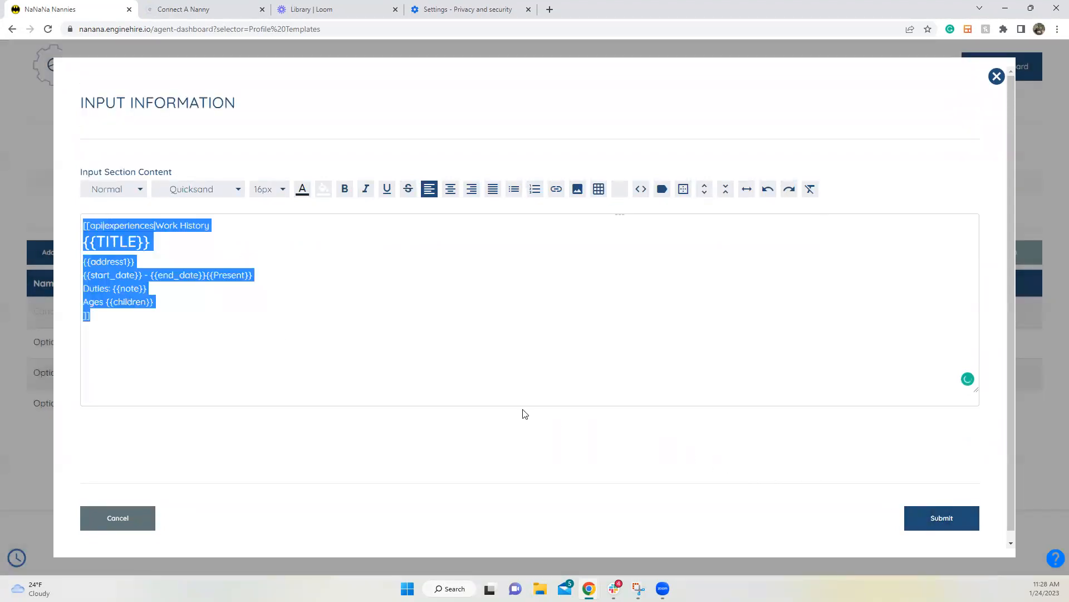
left_click(937, 518)
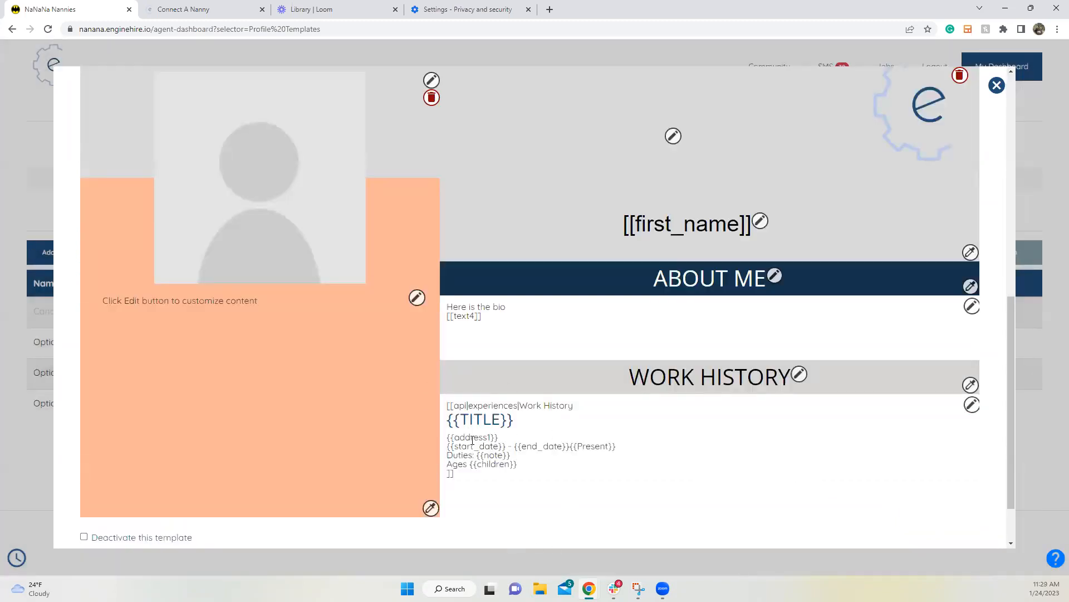
mouse_move(589, 588)
left_click(743, 550)
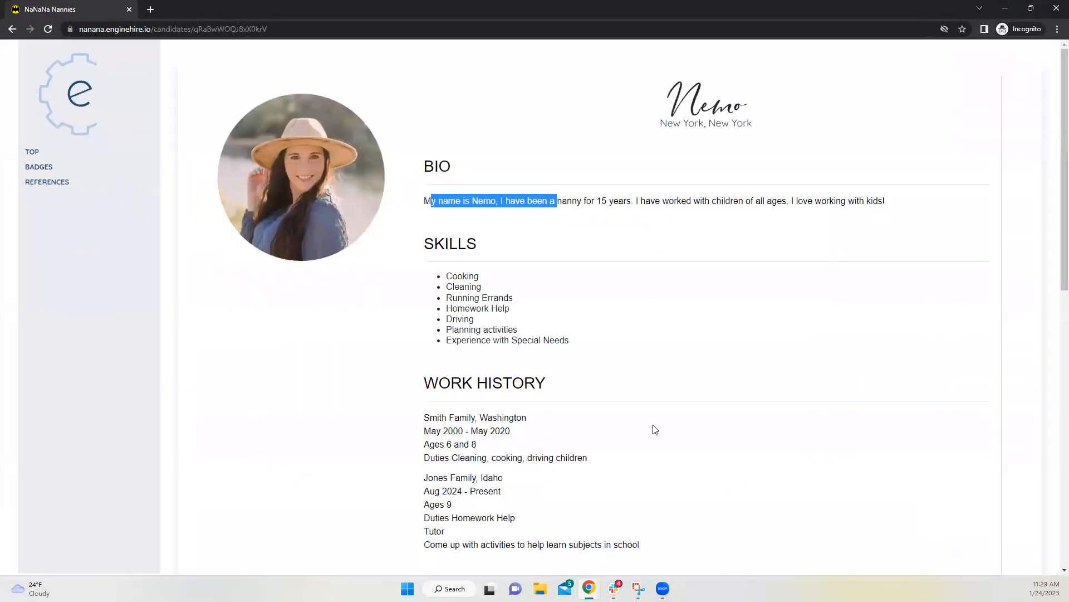
left_click_drag(426, 301, 659, 346)
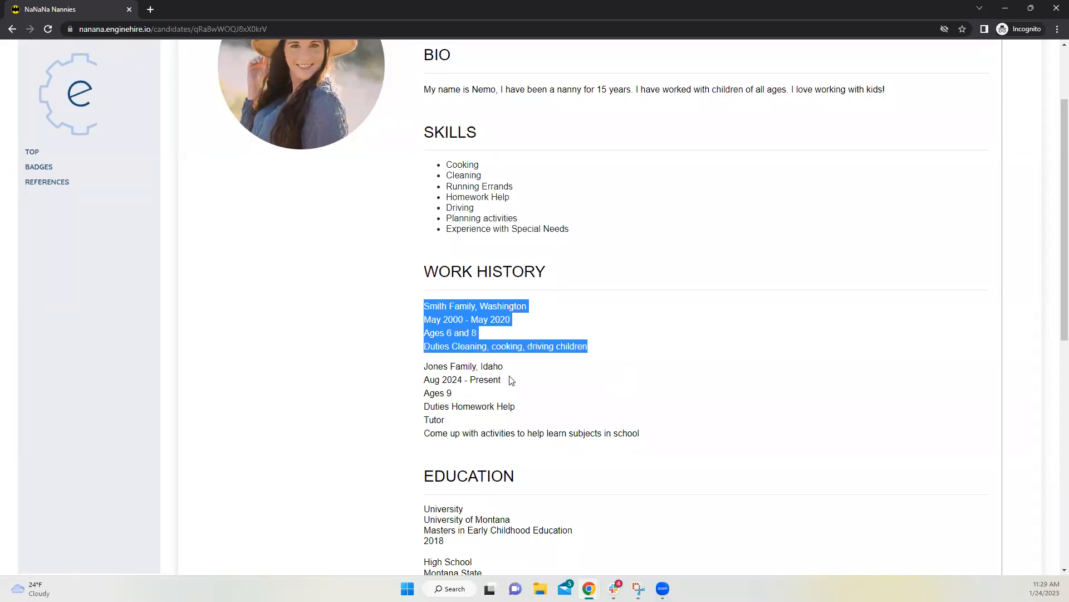
left_click(1006, 8)
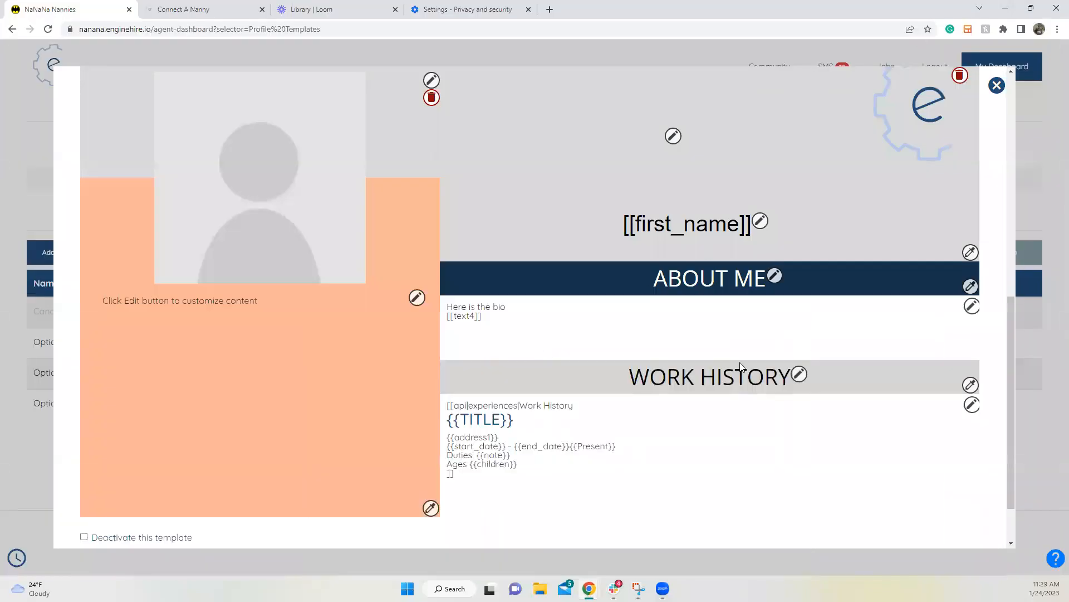
Step: Review the Work History section content and close its editor without changes
left_click(971, 405)
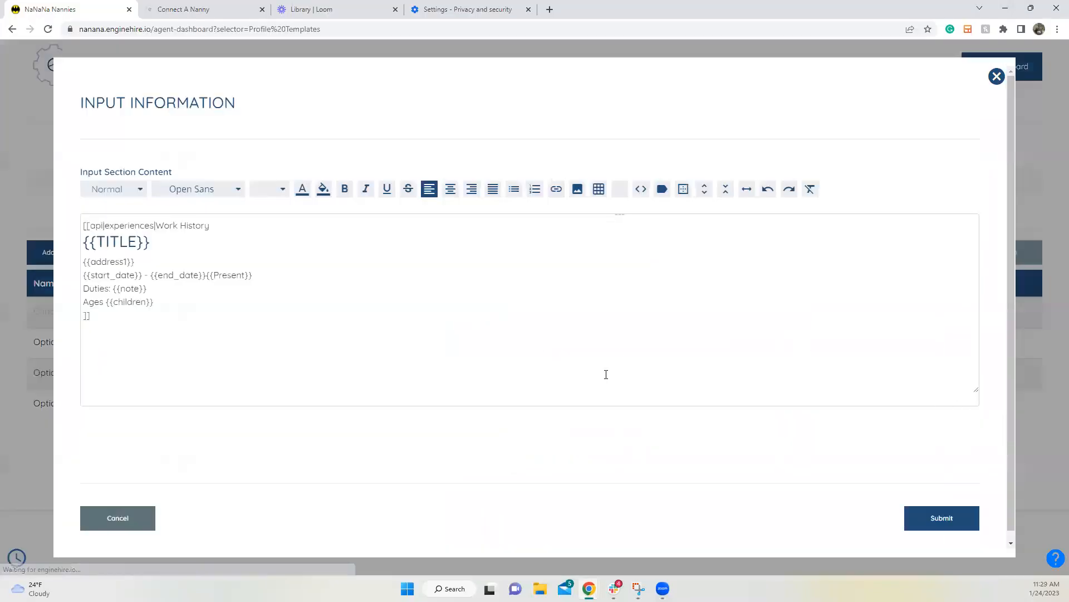
left_click_drag(154, 301, 53, 294)
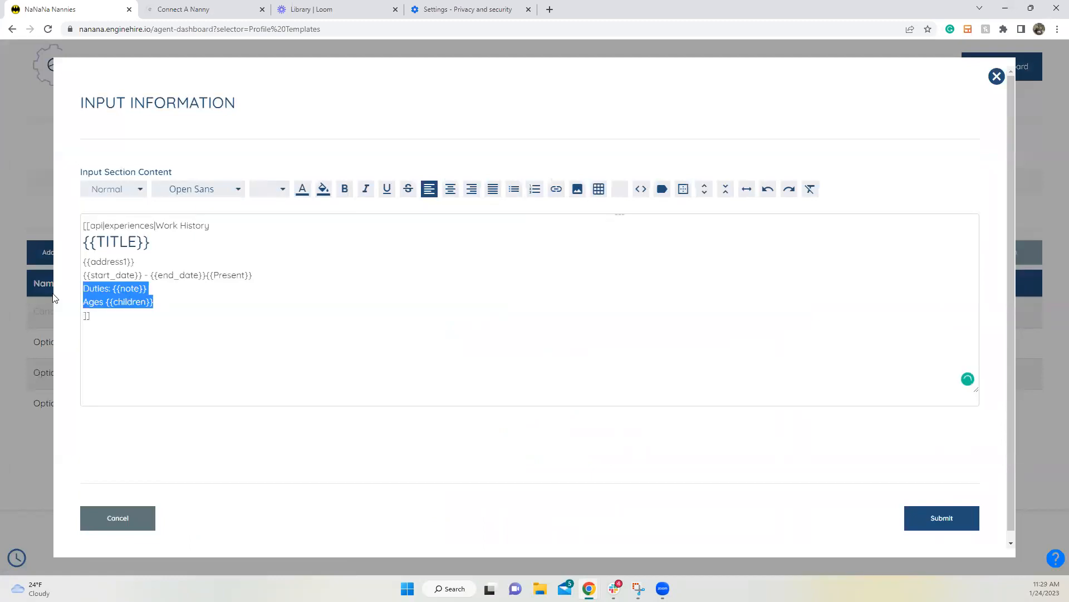
left_click(383, 306)
left_click(142, 522)
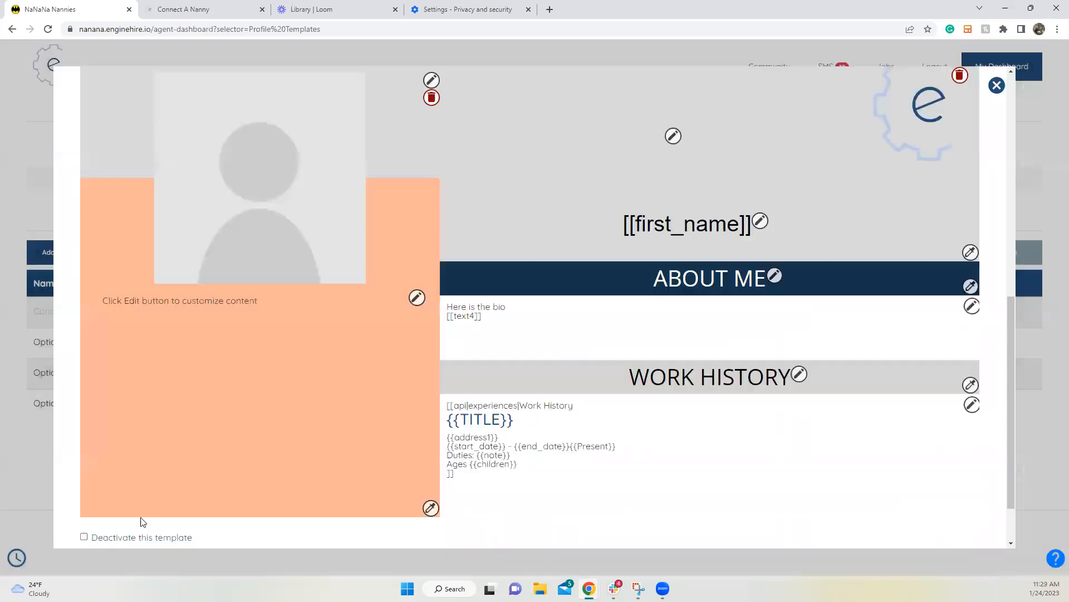
Step: Try the image and table tools in the About Me editor, cancel, and close the preview
left_click(973, 313)
left_click(224, 244)
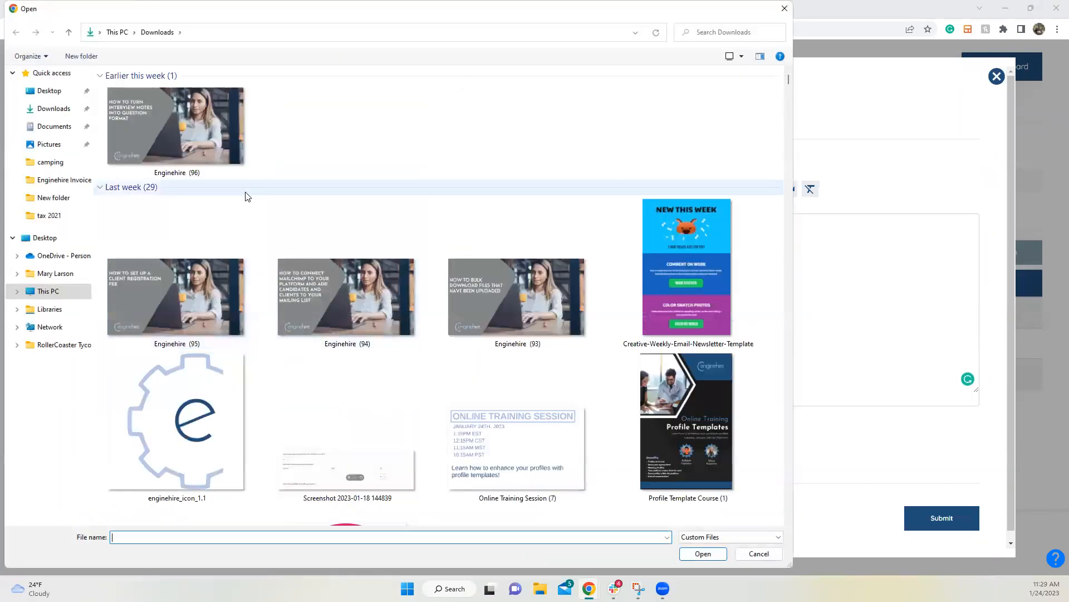
left_click(784, 9)
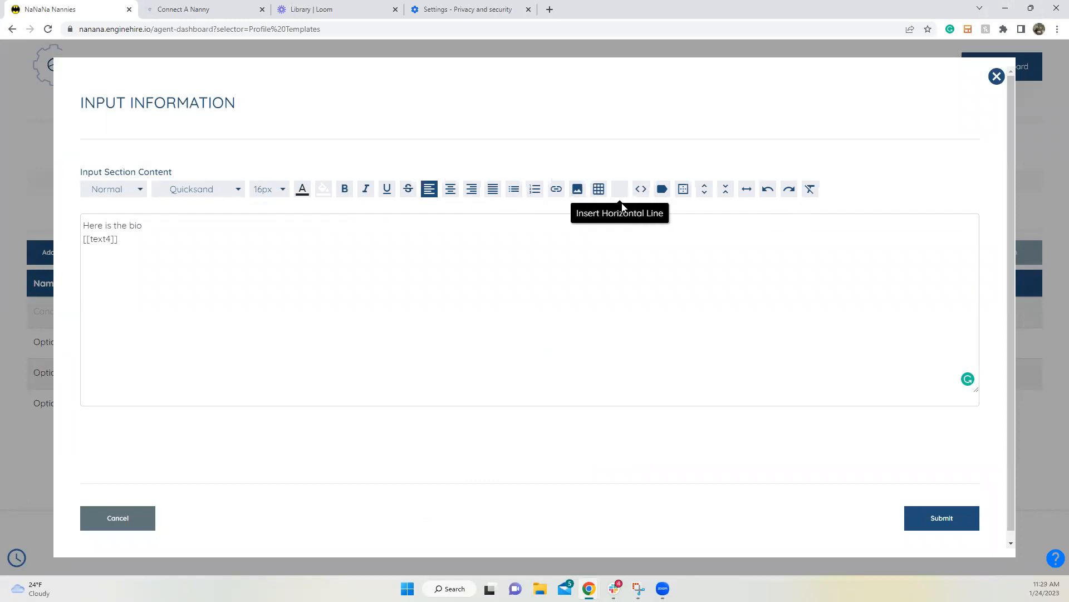
left_click(596, 192)
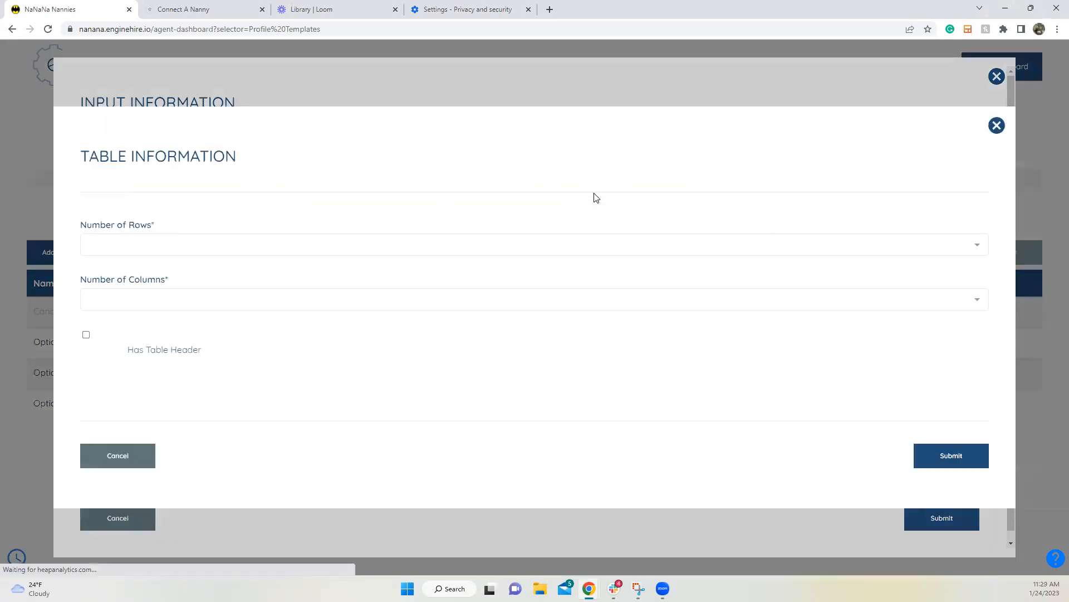
left_click(146, 459)
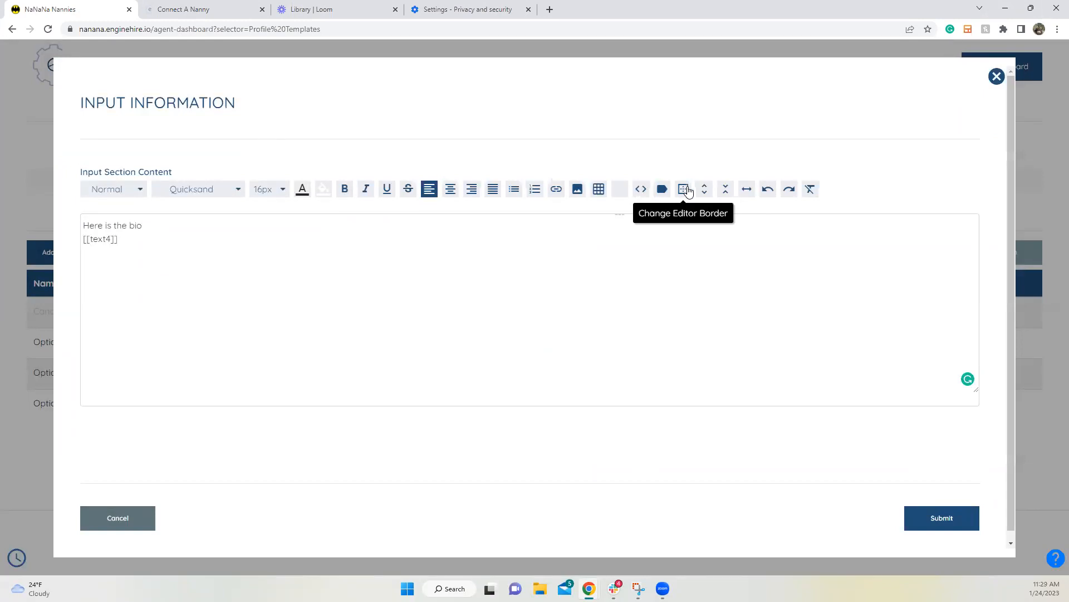
left_click(146, 519)
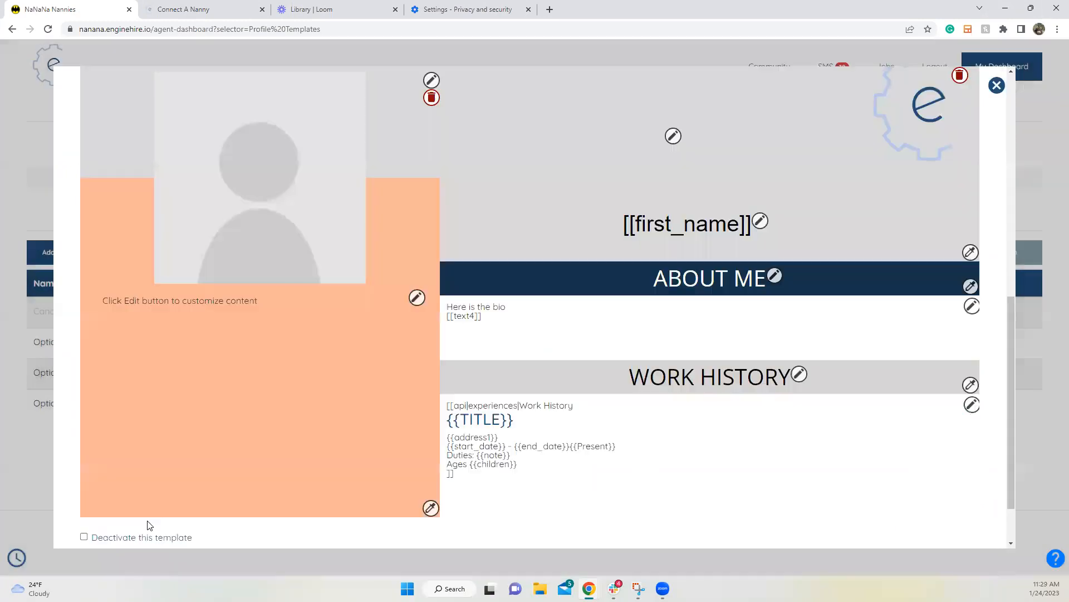
left_click(997, 85)
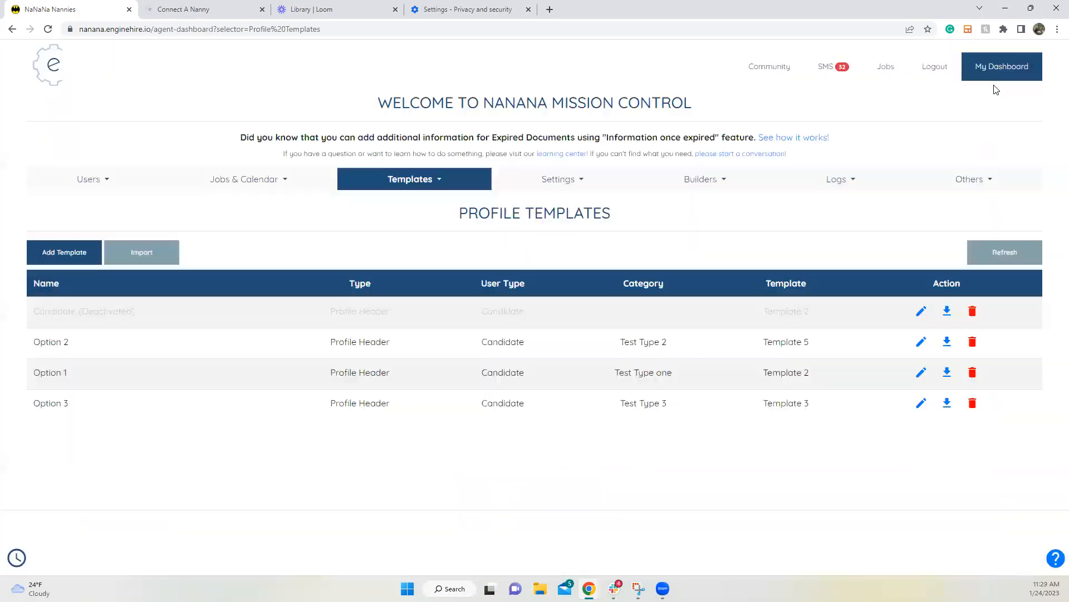
Step: Open the hired New York candidate from Users > Candidates
left_click(87, 181)
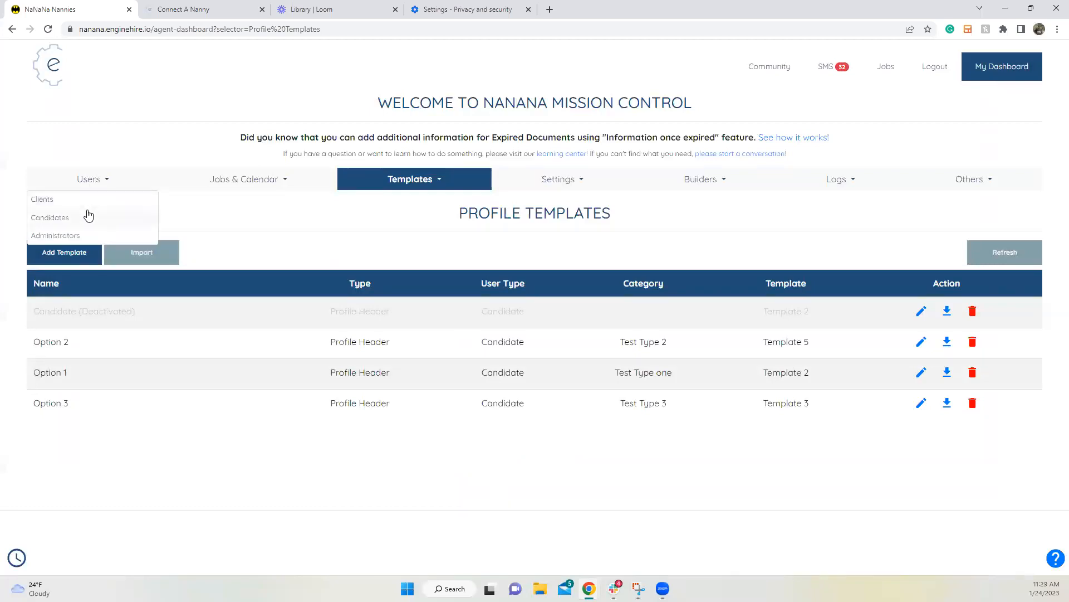
left_click(89, 217)
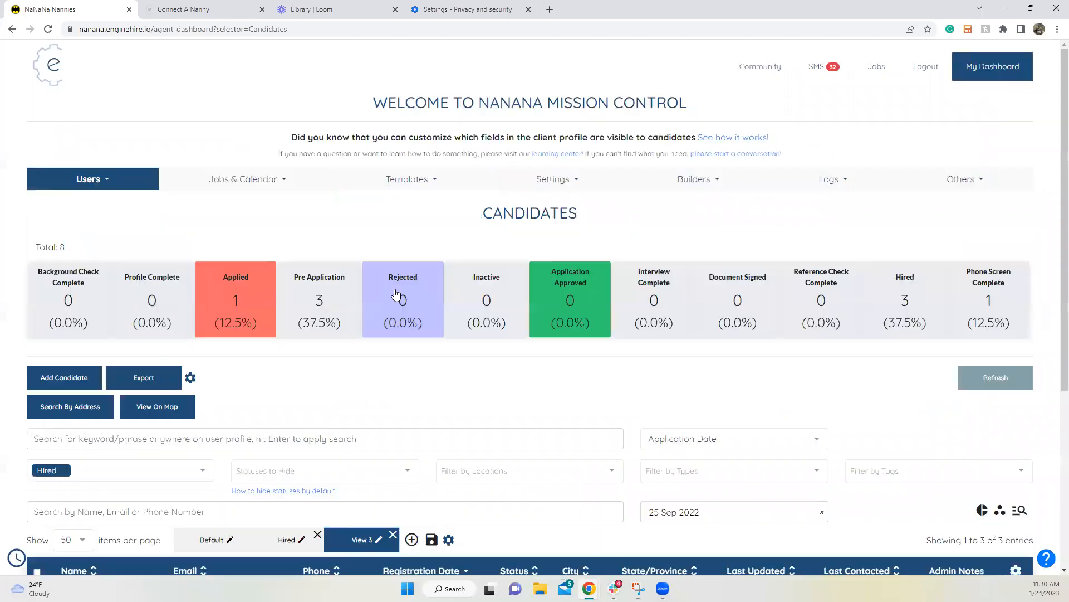
scroll(394, 312, "down", 1)
scroll(394, 311, "down", 4)
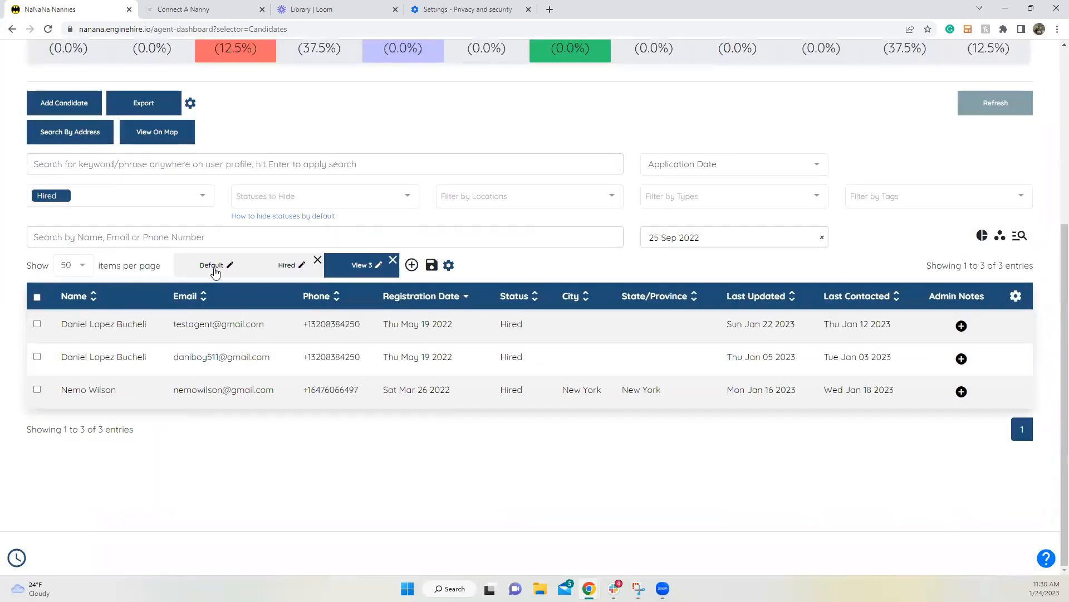
left_click(146, 391)
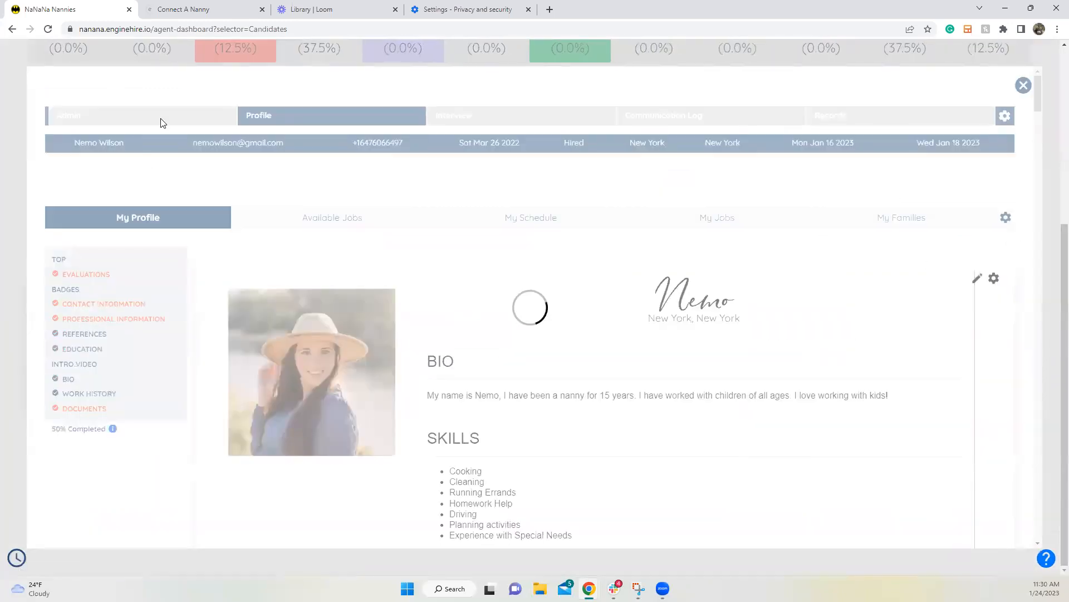
Step: Switch the candidate's type from Test Type 3 to Test Type 2 and save
left_click(160, 118)
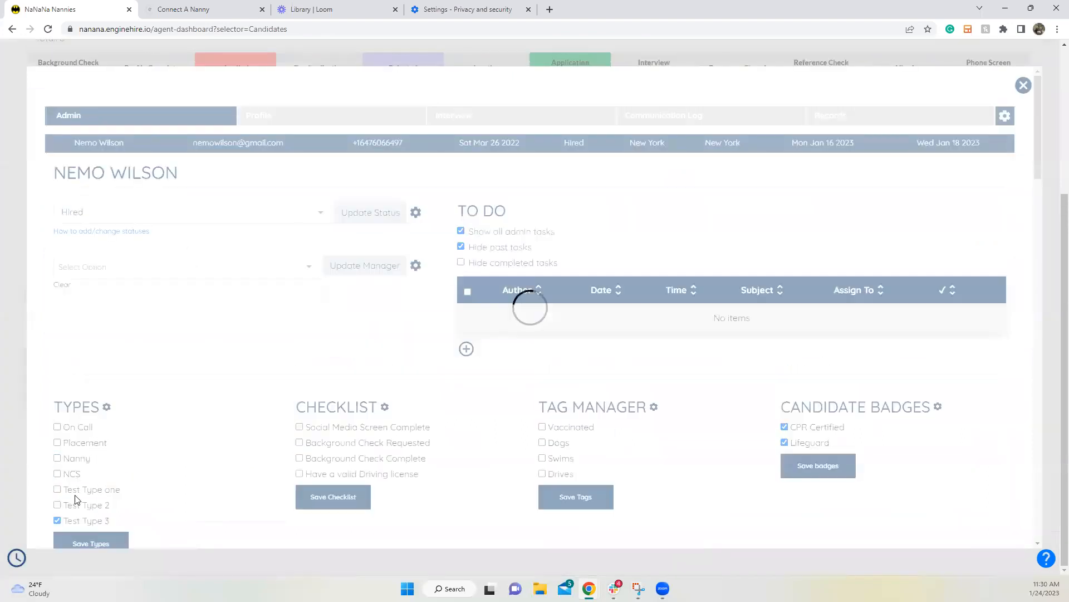
left_click(56, 521)
left_click(56, 505)
left_click(90, 543)
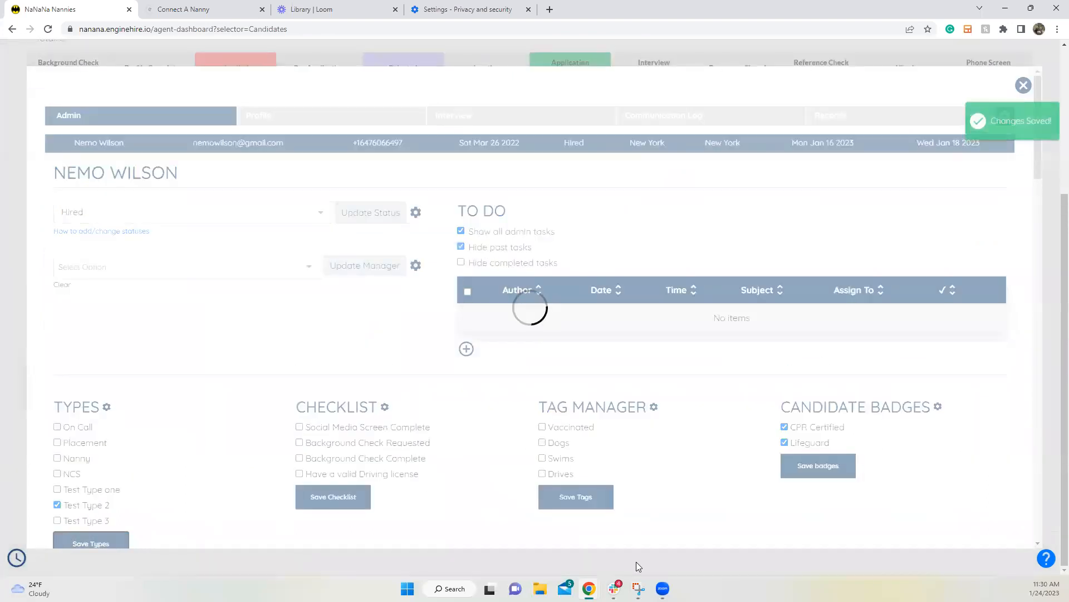
Step: Scroll through the candidate's public profile, then return to the dashboard window
mouse_move(589, 588)
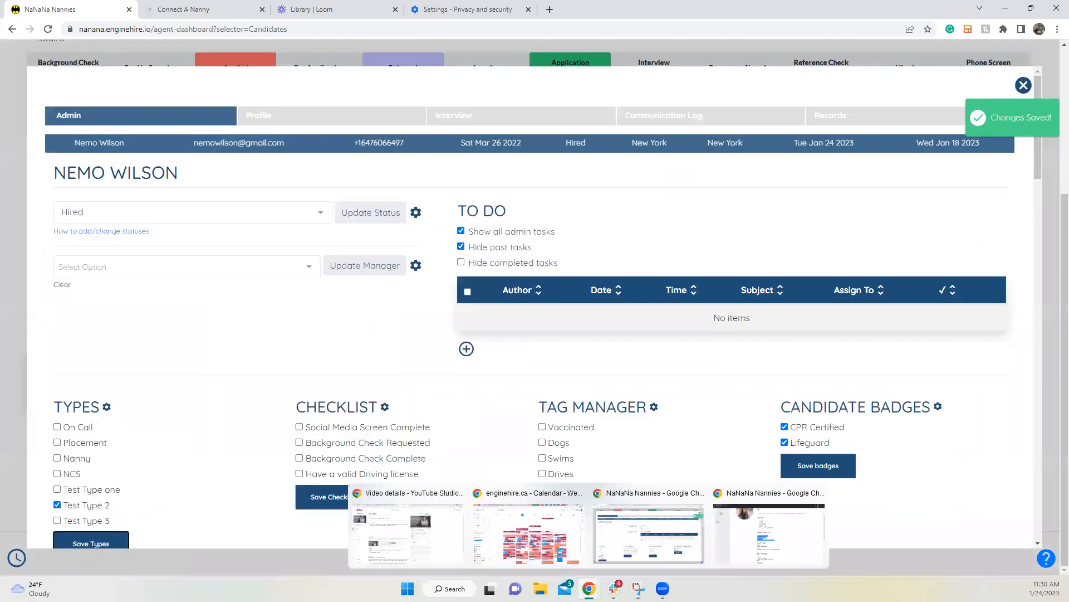
left_click(768, 546)
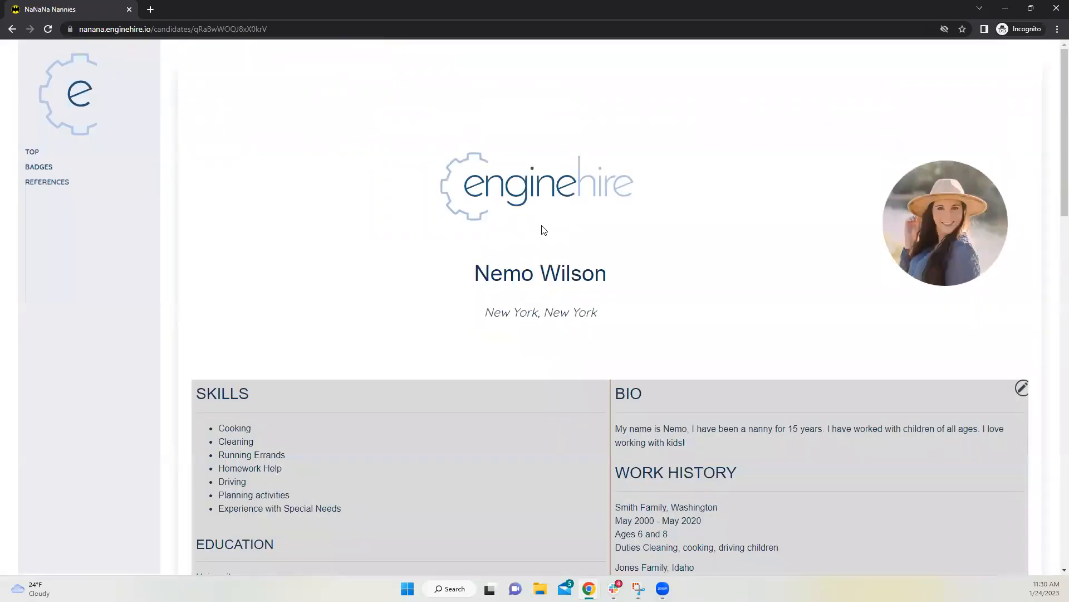
scroll(567, 253, "down", 2)
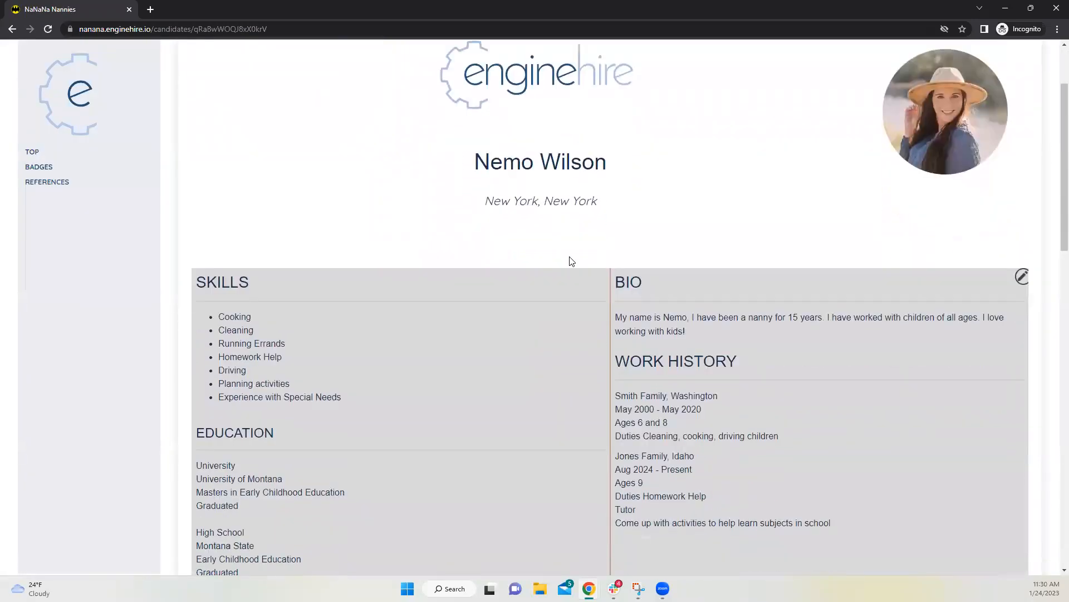
scroll(571, 260, "up", 1)
scroll(571, 262, "up", 1)
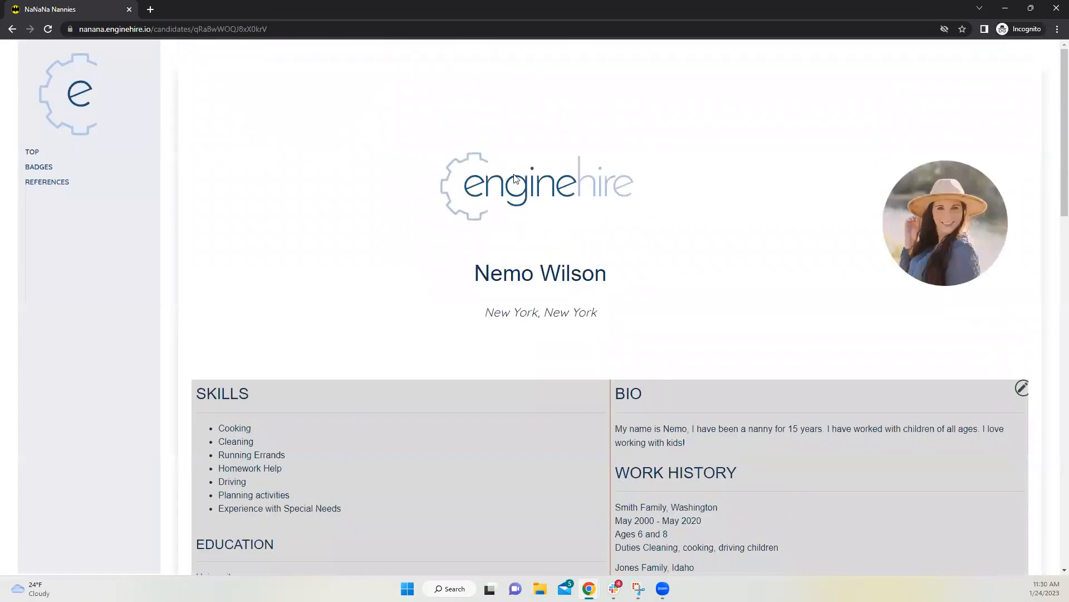
scroll(517, 179, "down", 2)
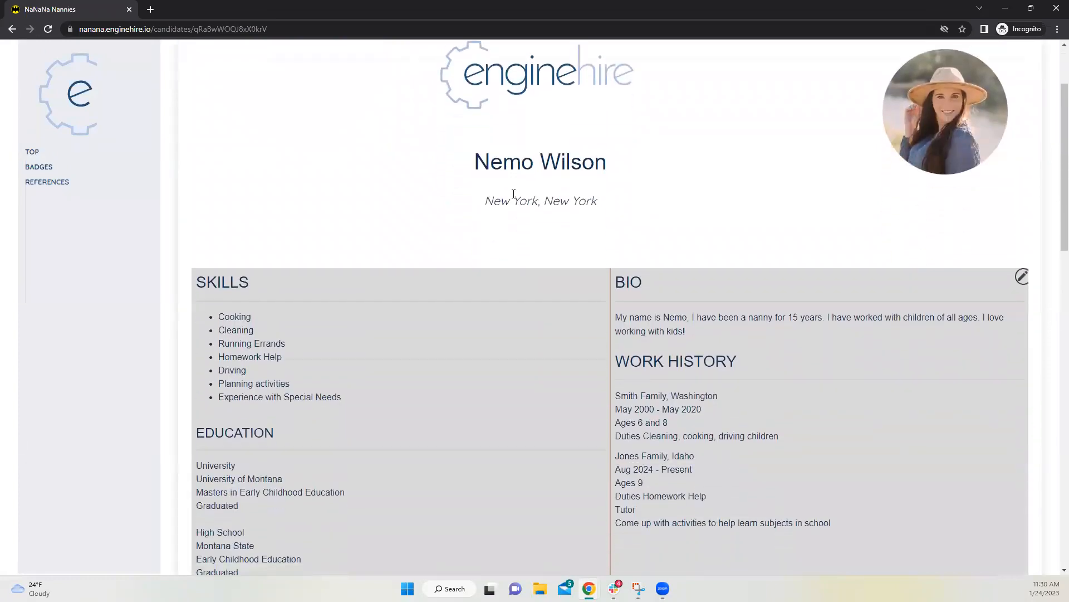
scroll(477, 214, "down", 2)
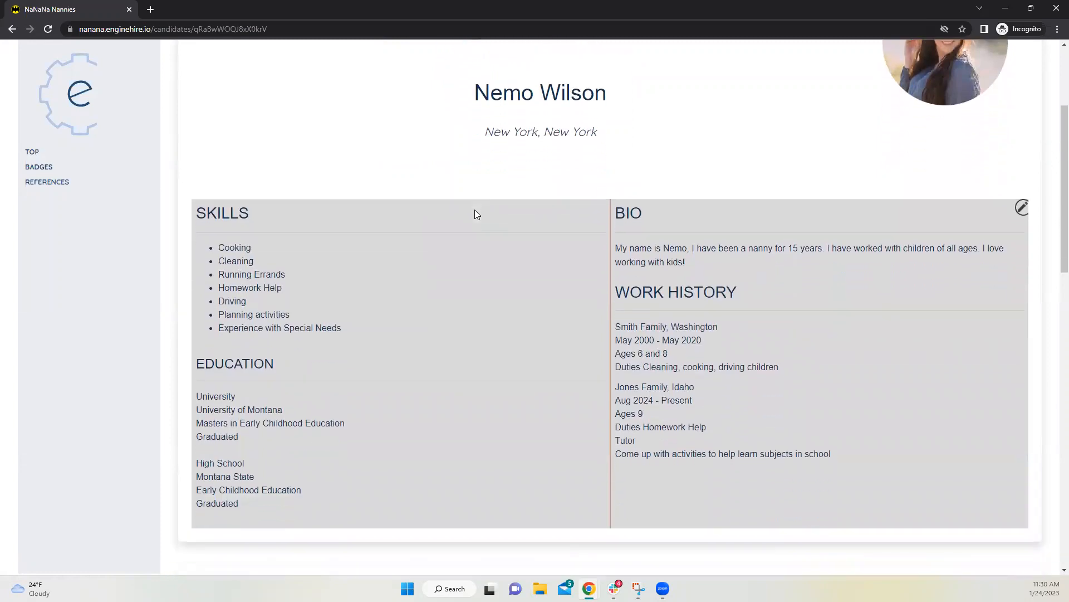
scroll(573, 248, "down", 10)
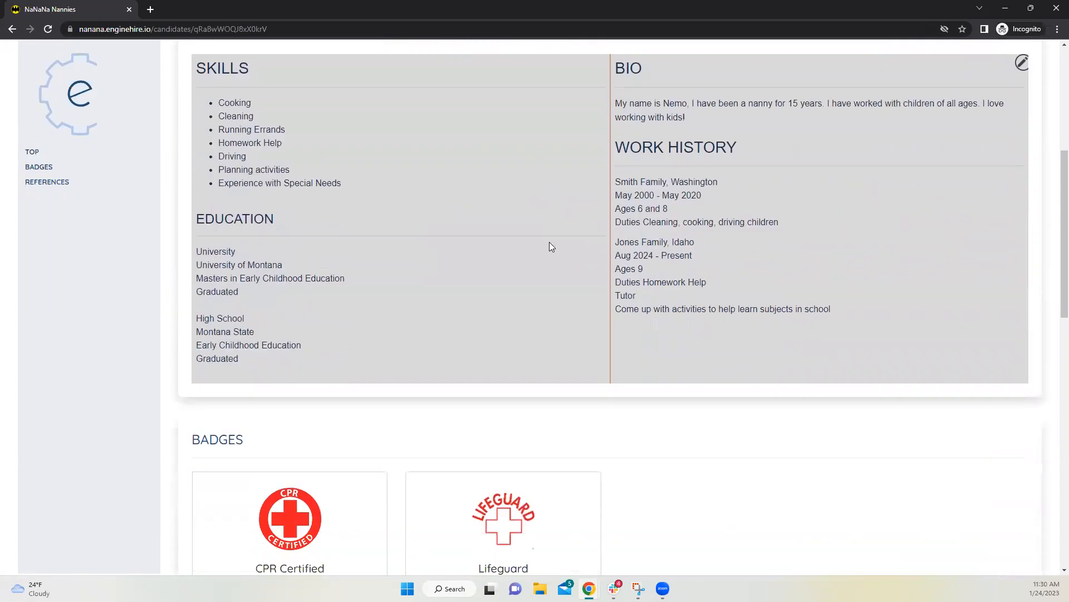
scroll(435, 277, "down", 4)
scroll(435, 276, "up", 18)
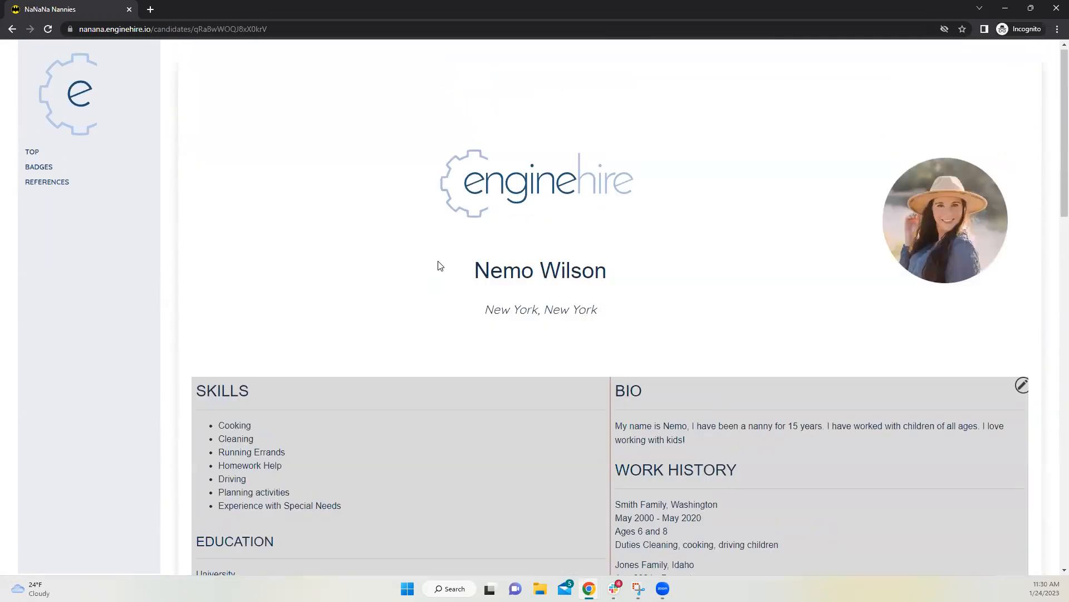
scroll(440, 266, "down", 5)
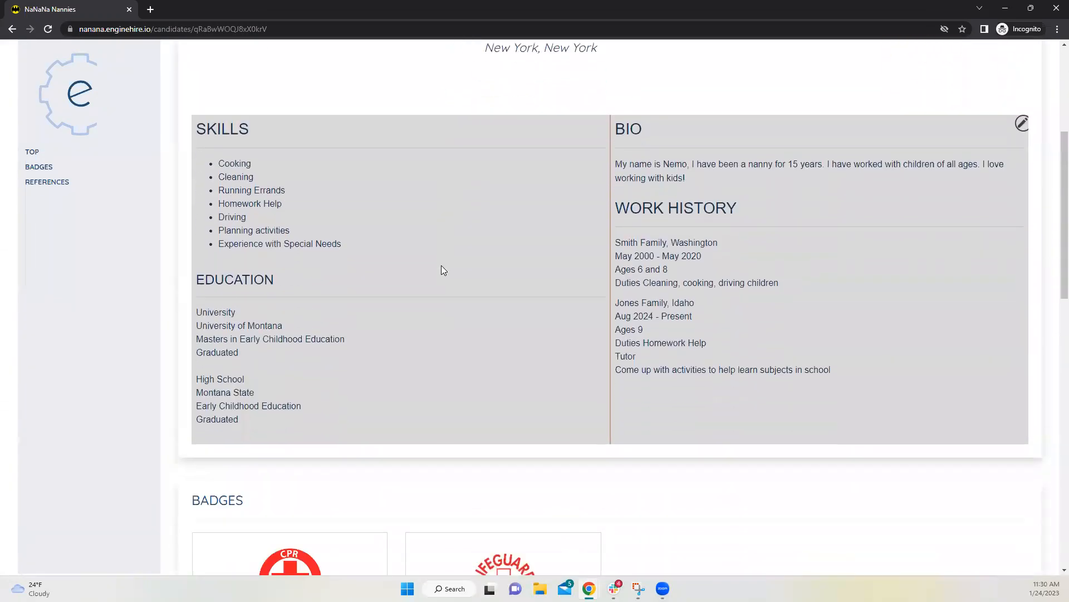
scroll(441, 265, "up", 5)
scroll(443, 270, "down", 20)
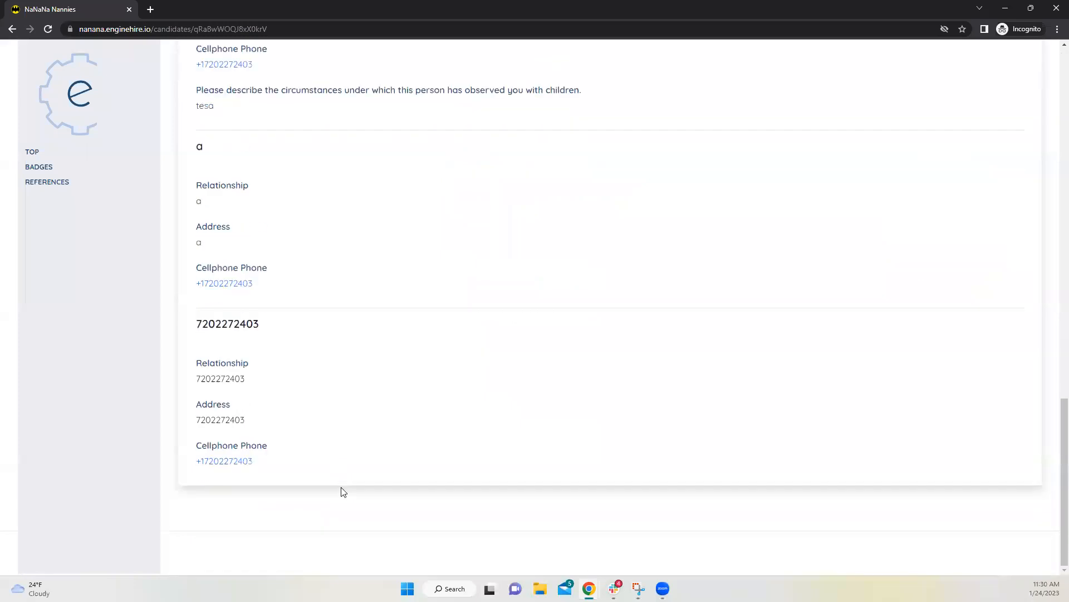
scroll(356, 426, "up", 8)
scroll(357, 427, "up", 6)
scroll(450, 290, "up", 6)
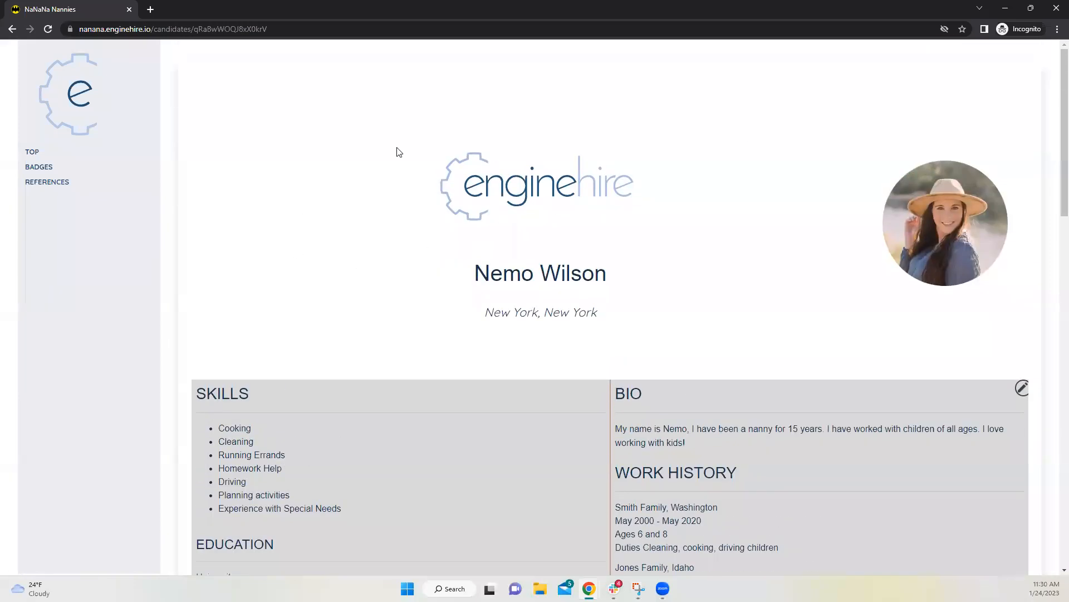
scroll(557, 251, "down", 1)
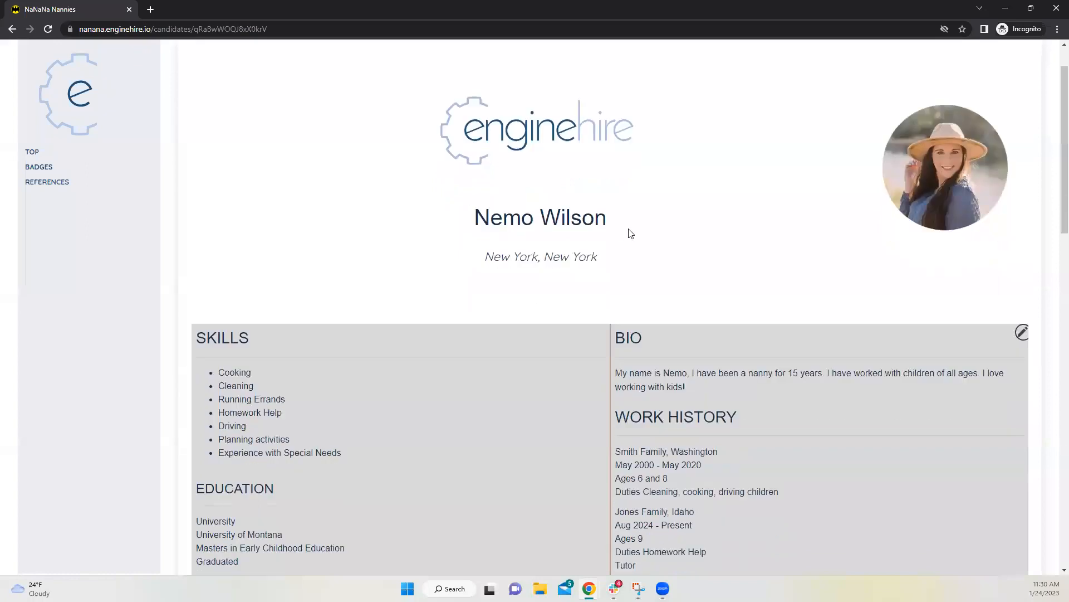
left_click(1000, 9)
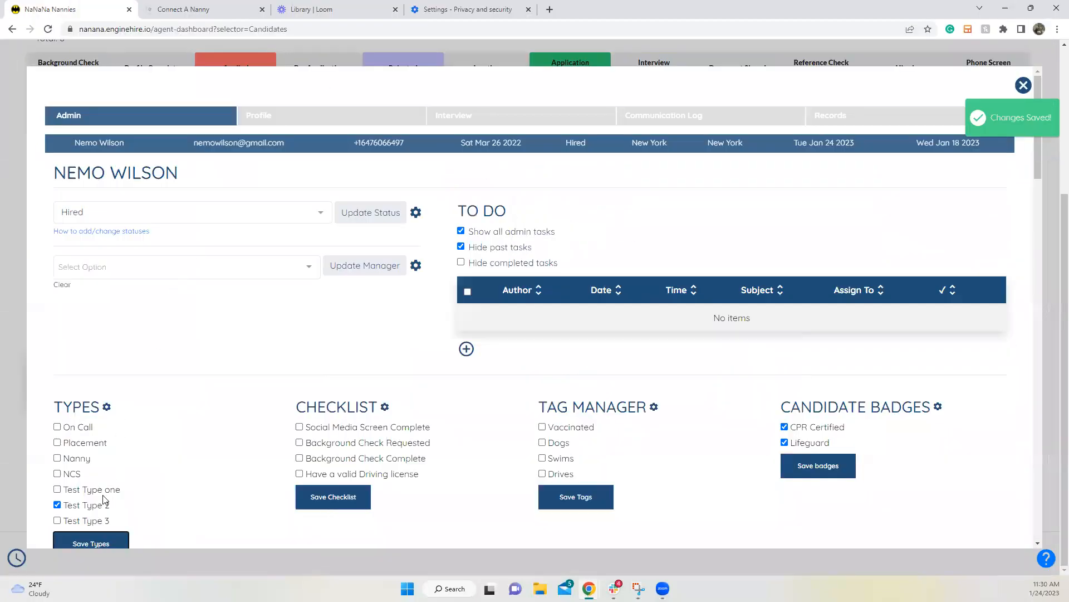
Step: Save Test Type one as the candidate's type and view the Profile tab
left_click(57, 489)
left_click(91, 542)
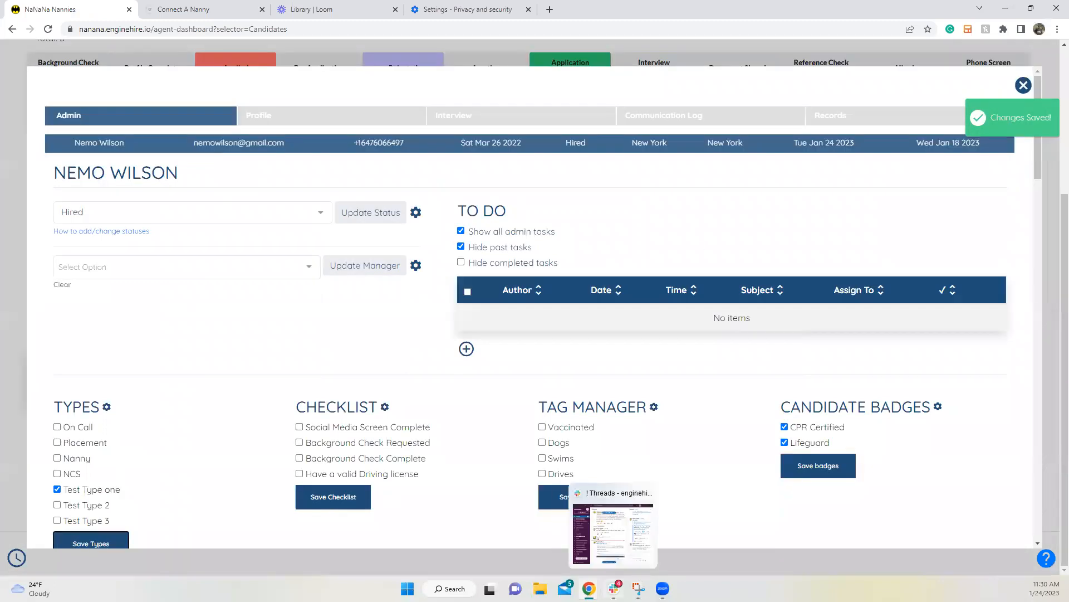
left_click(301, 116)
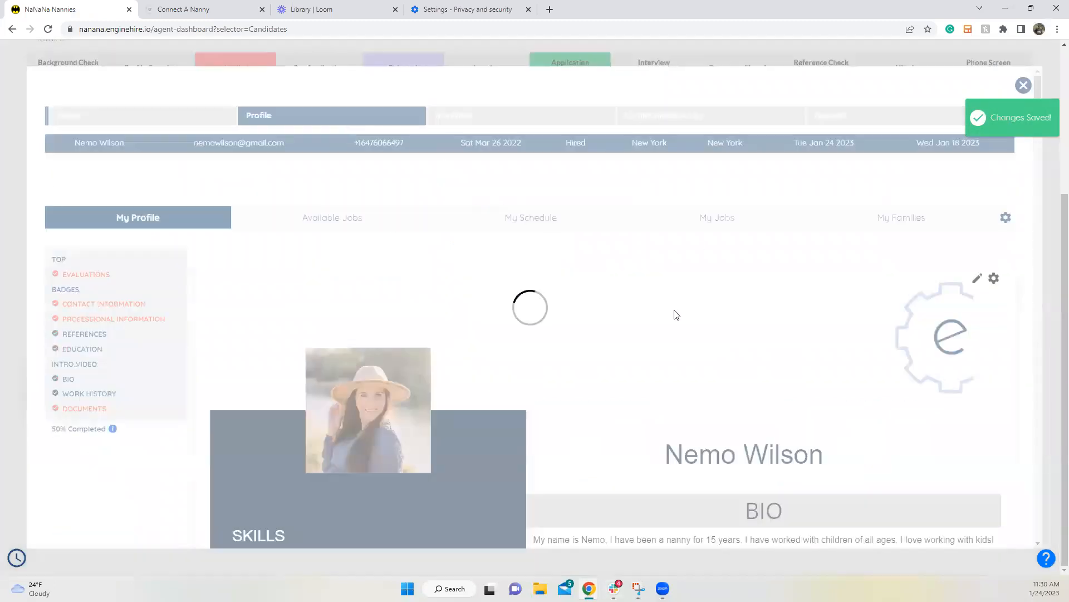
scroll(675, 315, "down", 7)
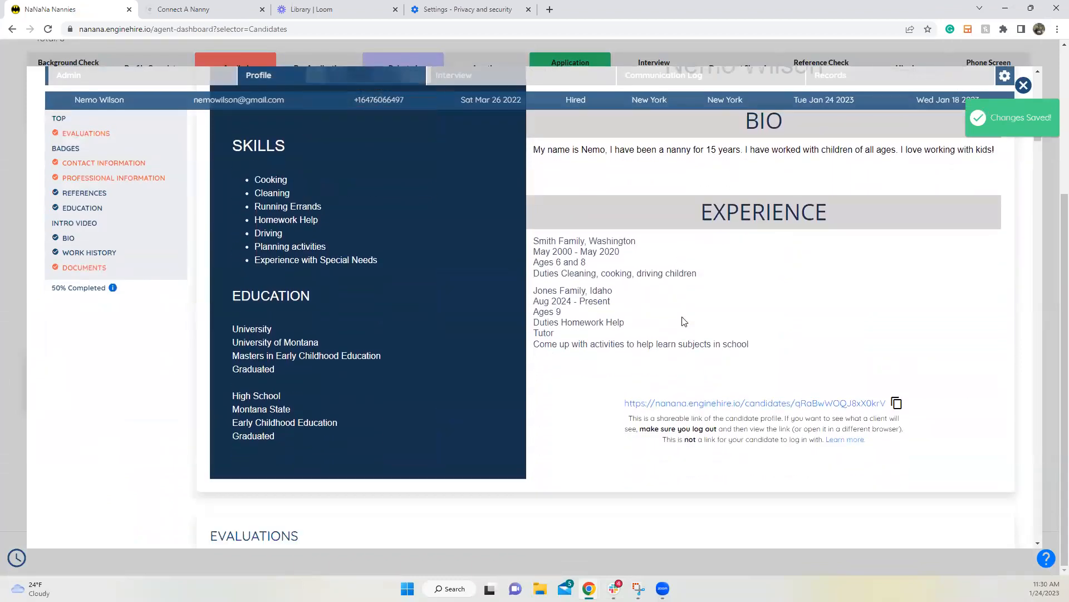
scroll(684, 321, "up", 1)
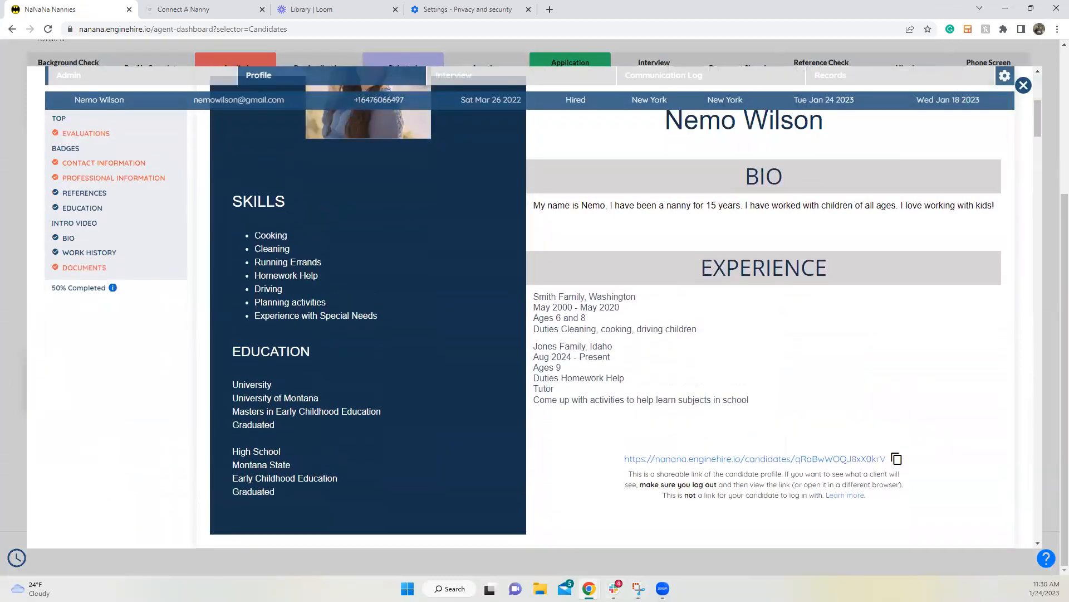
Step: Reload the public profile window to see the new dark-sidebar layout
mouse_move(589, 588)
left_click(749, 551)
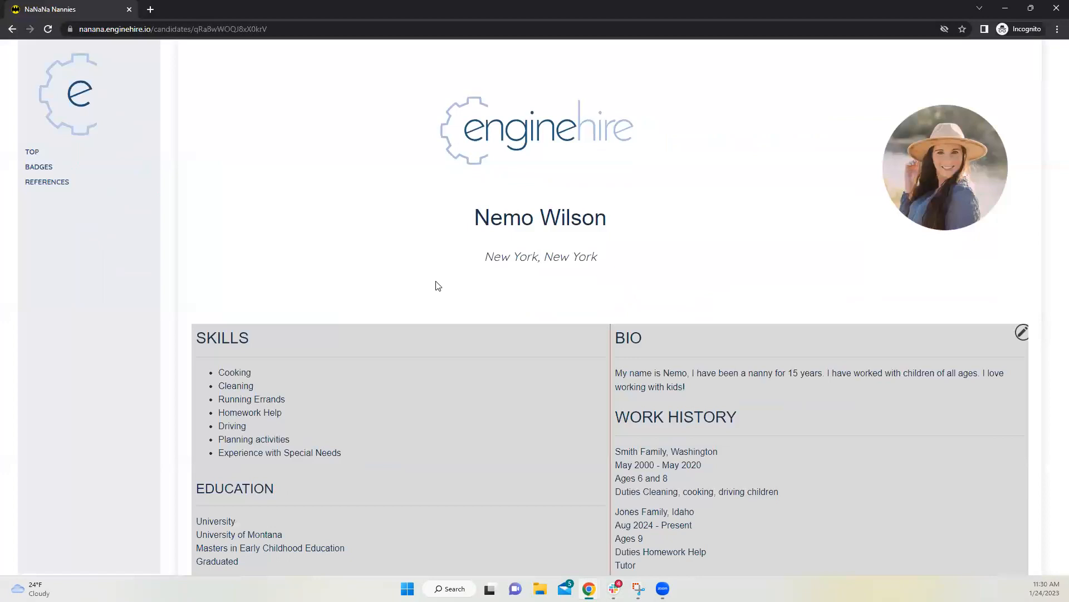
left_click(50, 31)
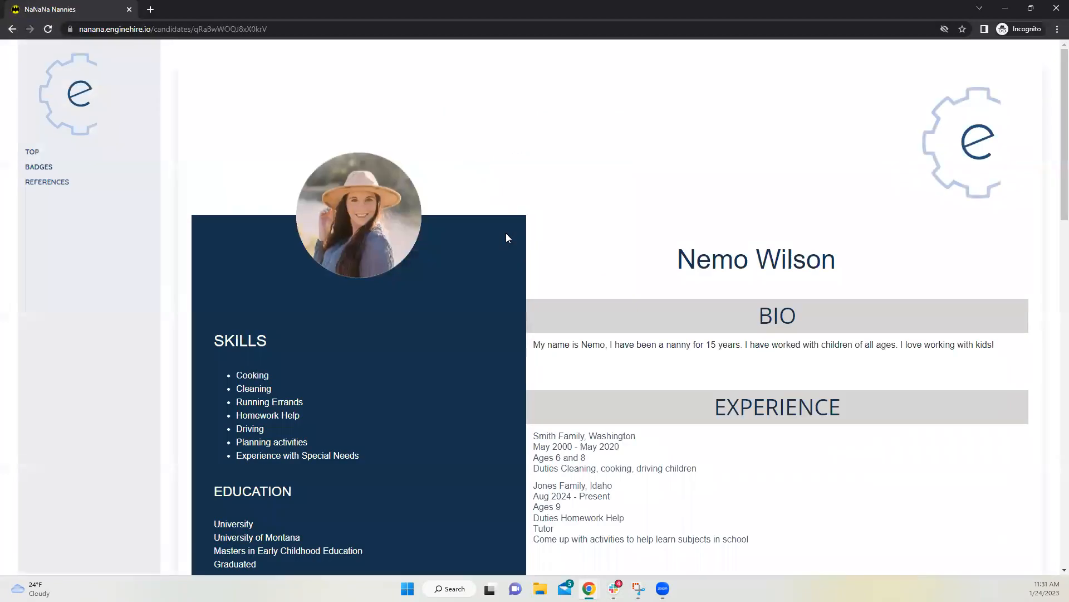
Step: Scroll the new public profile, inspecting the Experience entries, then close the window
scroll(616, 214, "down", 3)
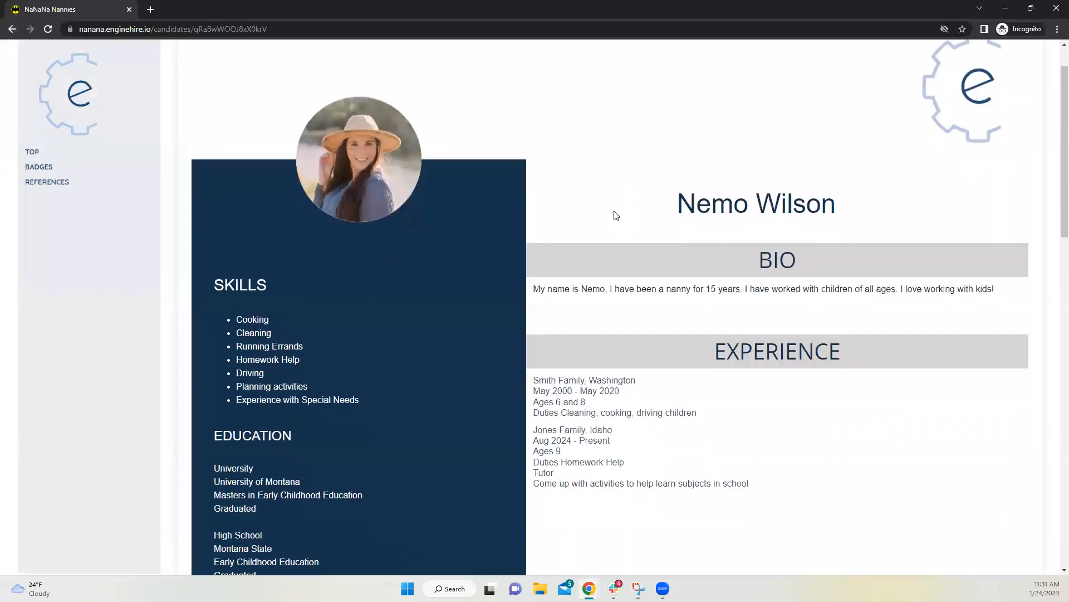
left_click_drag(536, 268, 747, 370)
left_click(561, 262)
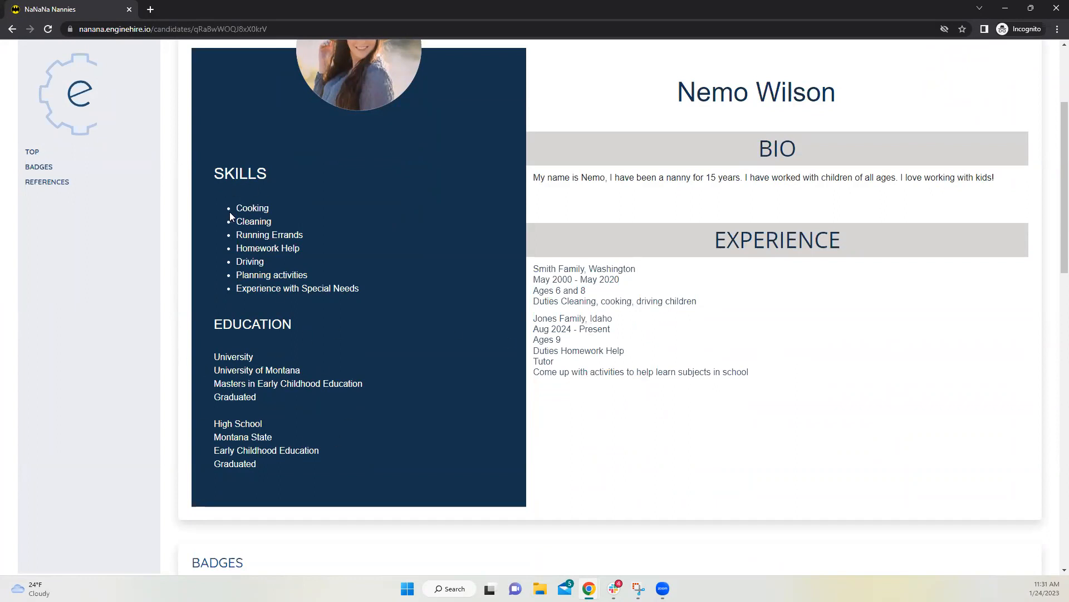
scroll(264, 219, "up", 2)
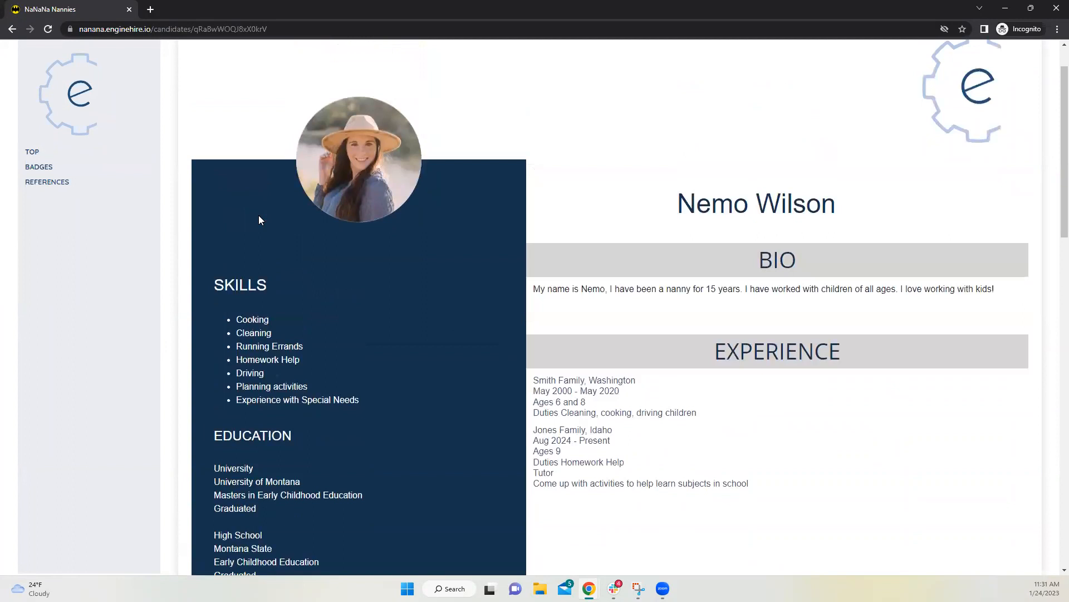
scroll(259, 219, "up", 1)
scroll(546, 284, "down", 2)
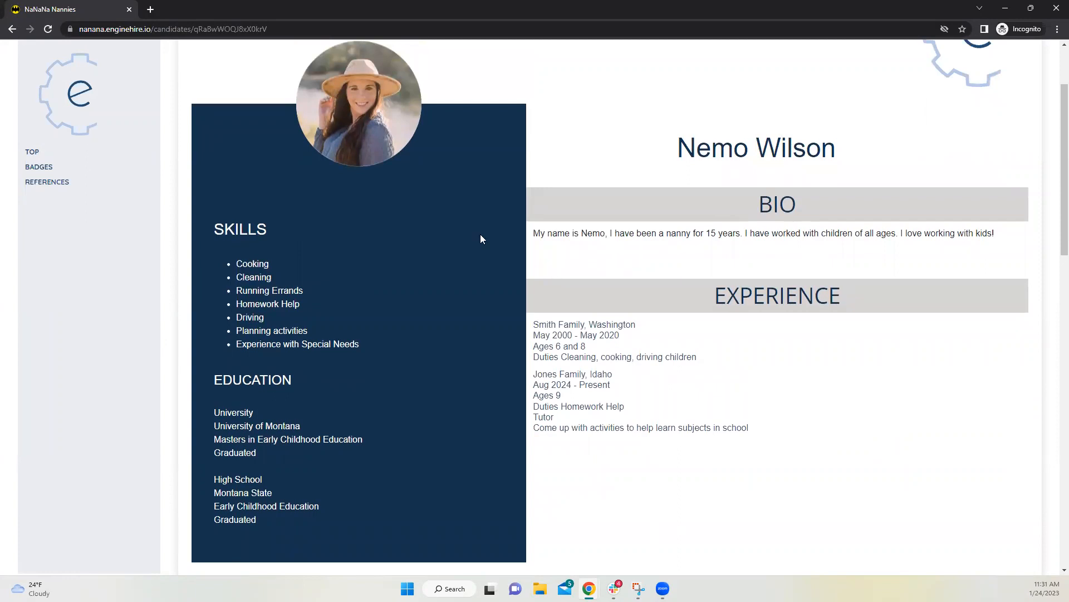
scroll(752, 205, "up", 1)
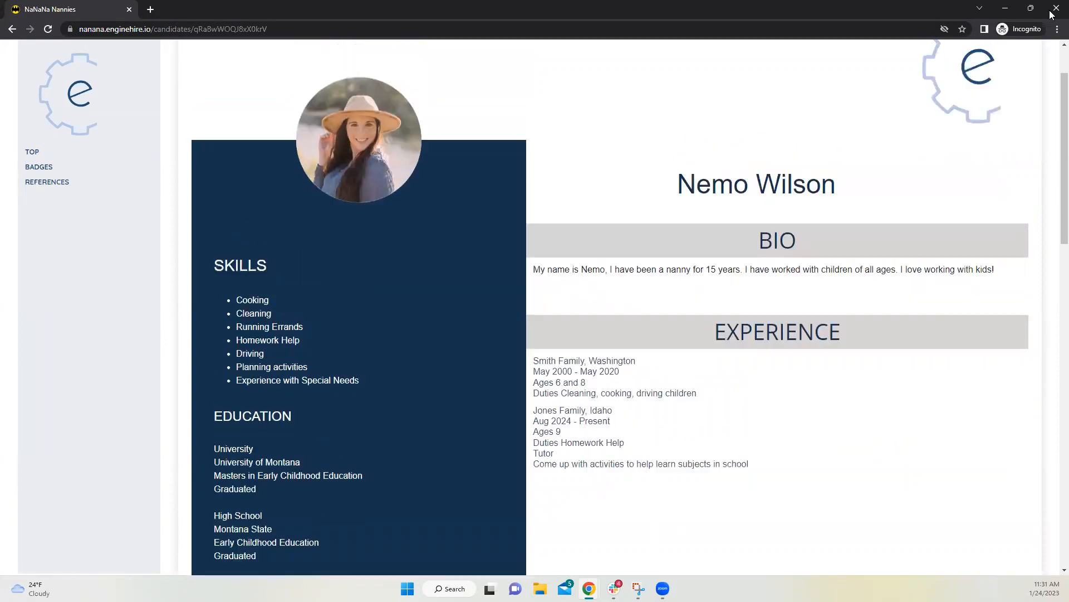
left_click(1054, 10)
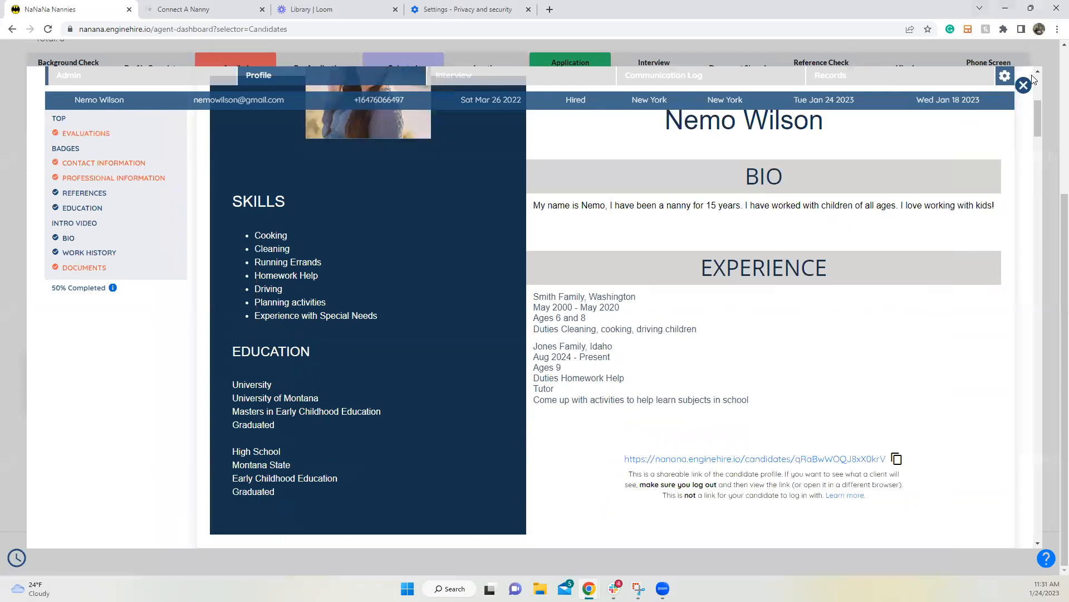
Step: Close the candidate's profile view and go to Templates > Profile Templates
left_click(1024, 86)
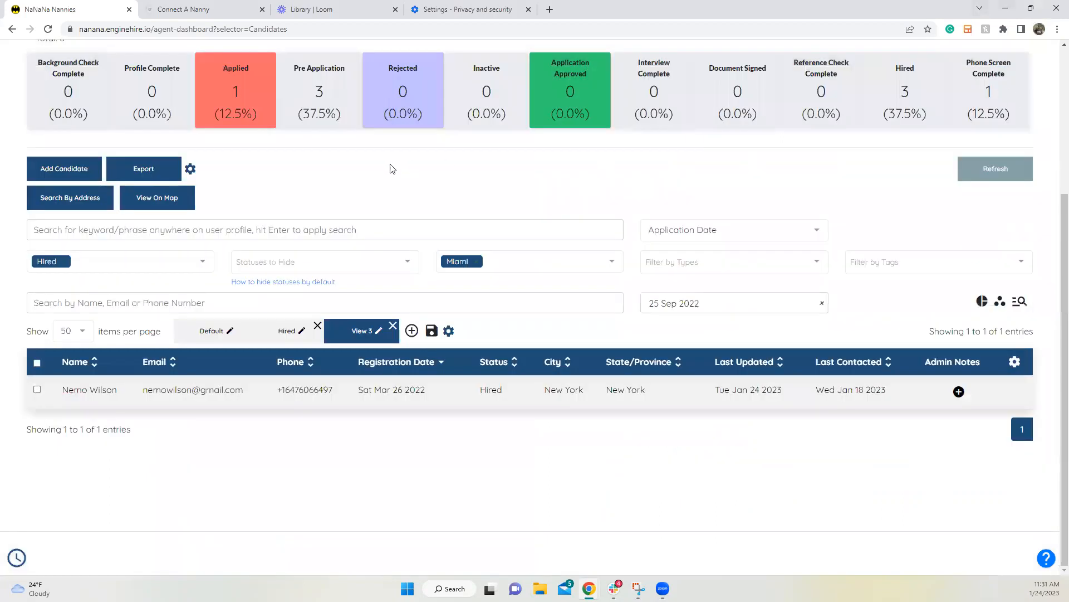
scroll(393, 168, "up", 4)
left_click(431, 181)
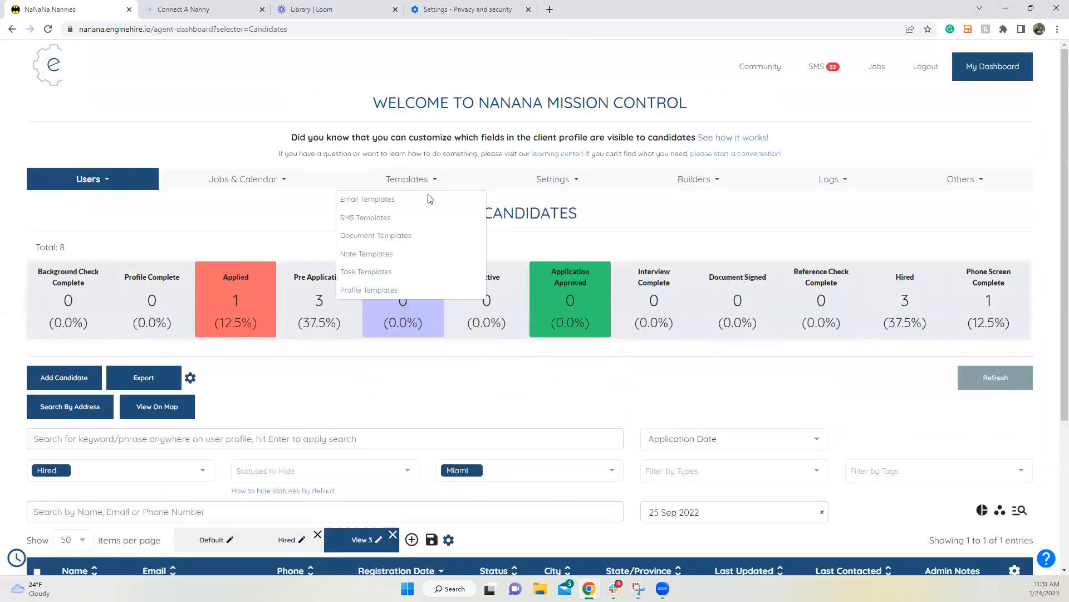
left_click(411, 288)
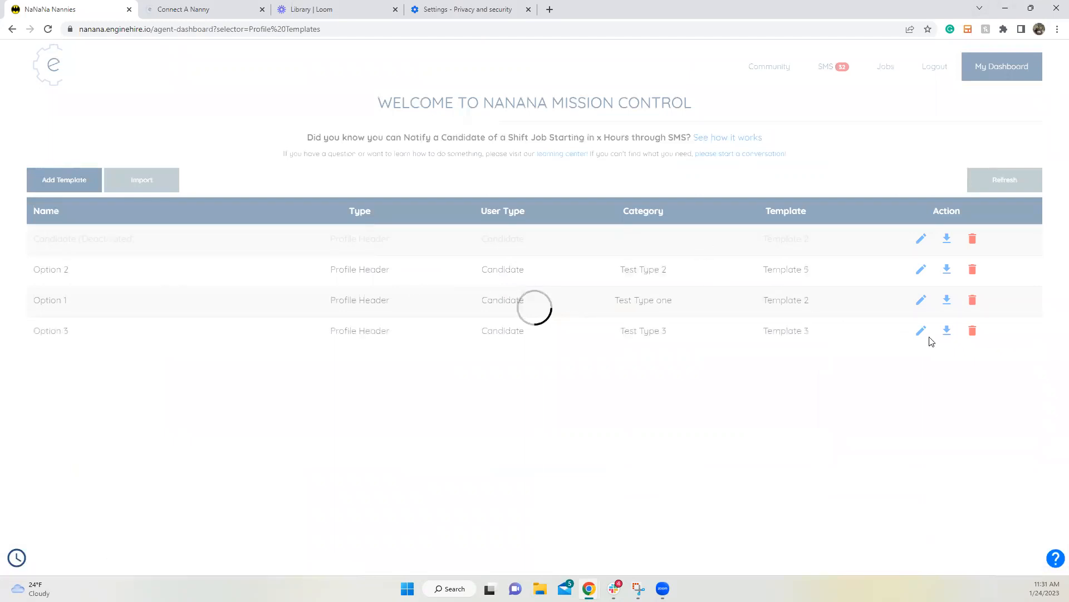
Step: Look through the Option 3 template's Template 3 layout, then close it without changes
left_click(922, 407)
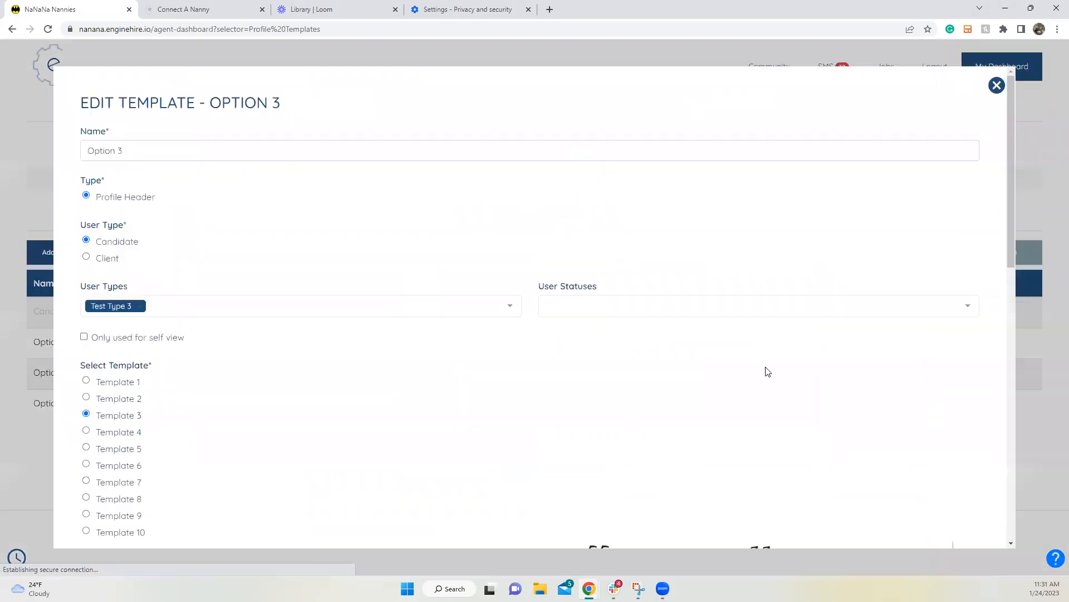
scroll(561, 348, "down", 8)
scroll(760, 269, "up", 3)
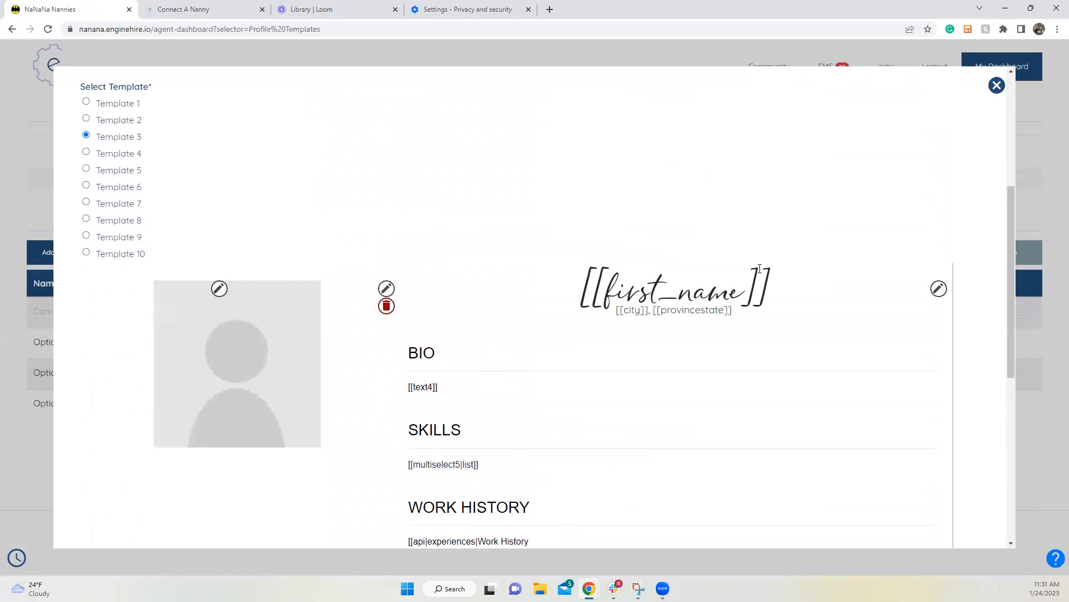
scroll(659, 300, "down", 3)
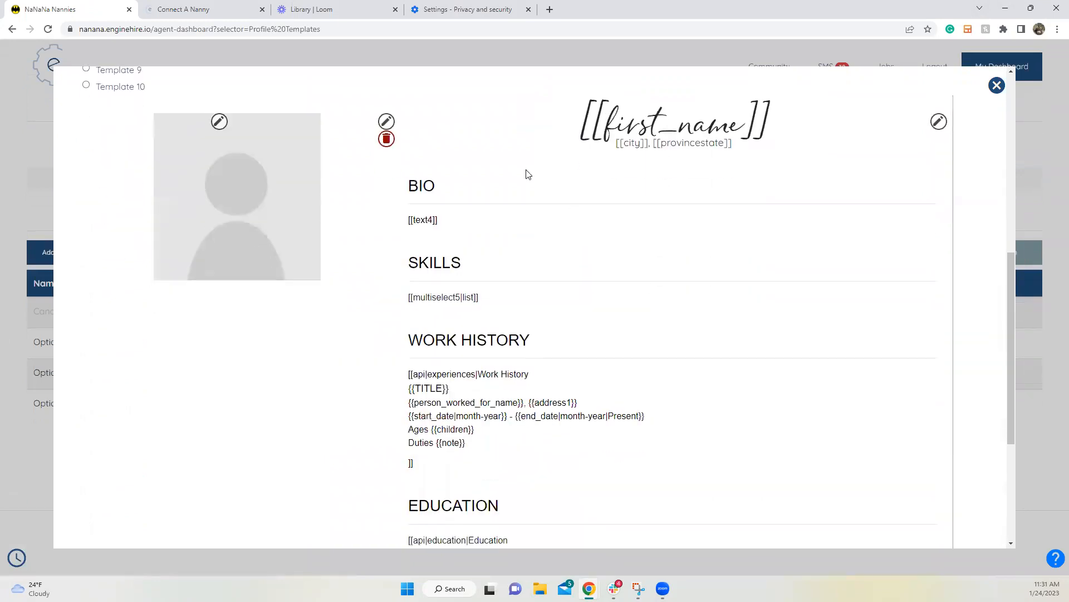
scroll(431, 209, "down", 3)
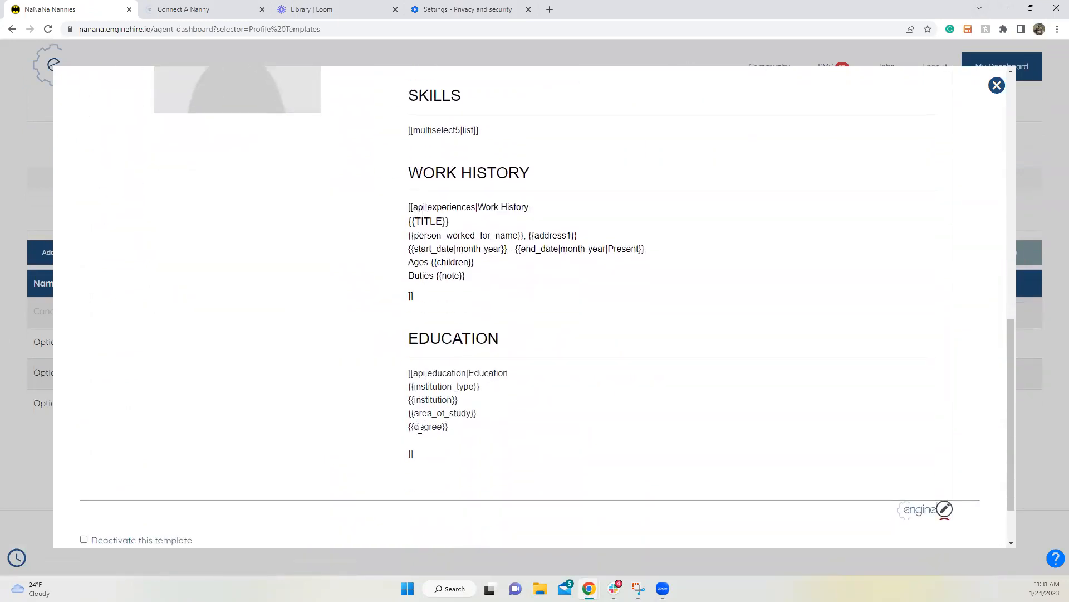
scroll(412, 334, "up", 4)
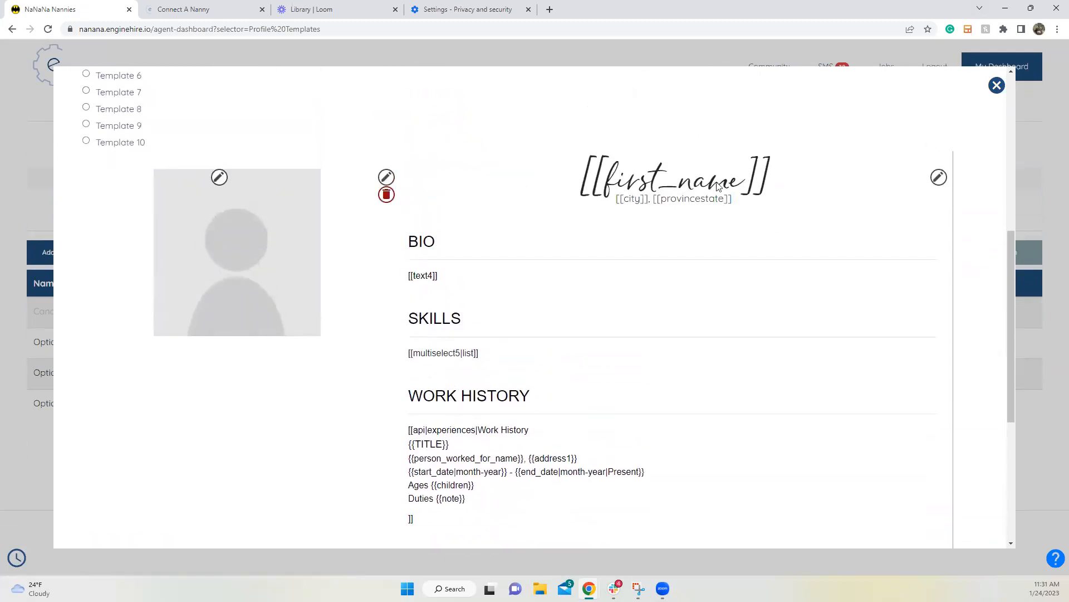
scroll(718, 186, "up", 3)
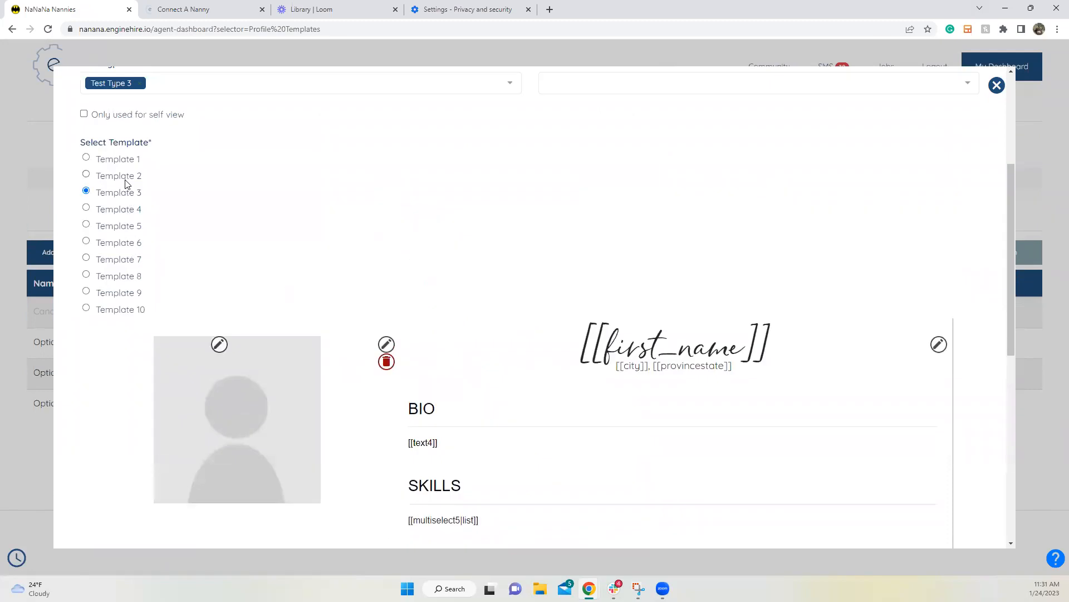
left_click(997, 85)
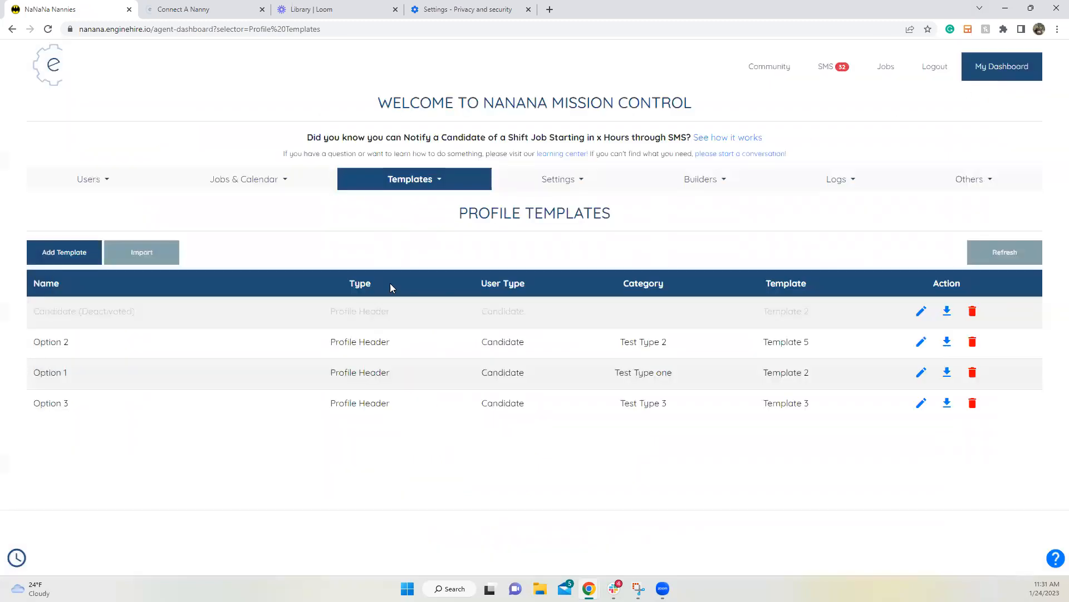
Step: Start a new profile template using the Template 10 layout
left_click(78, 250)
scroll(255, 239, "down", 1)
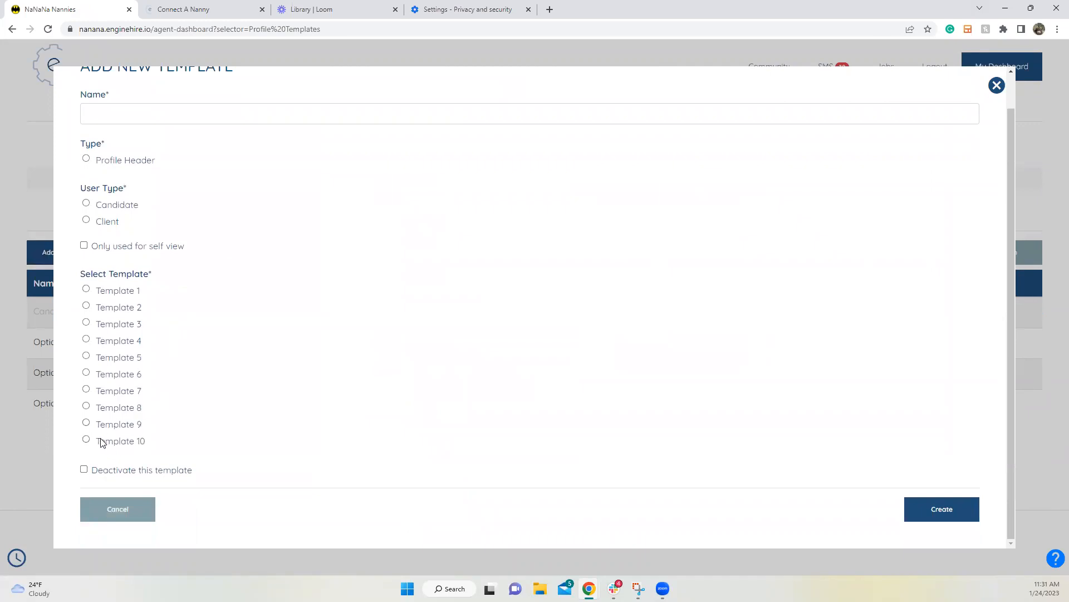
left_click(104, 441)
scroll(246, 263, "down", 8)
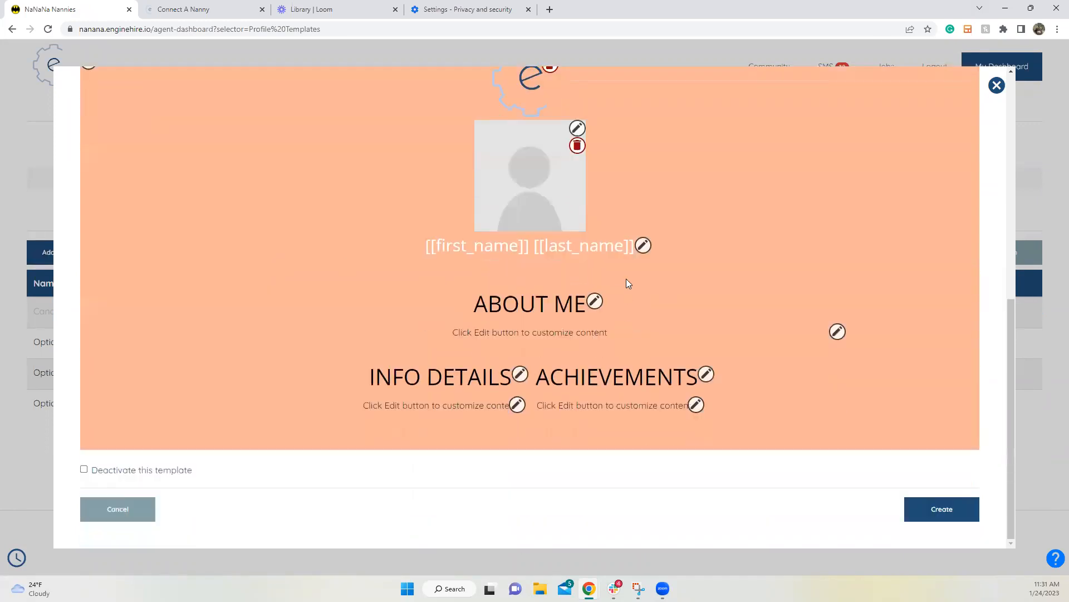
Step: Clear the name heading text and apply the empty heading
left_click(643, 245)
triple_click(188, 260)
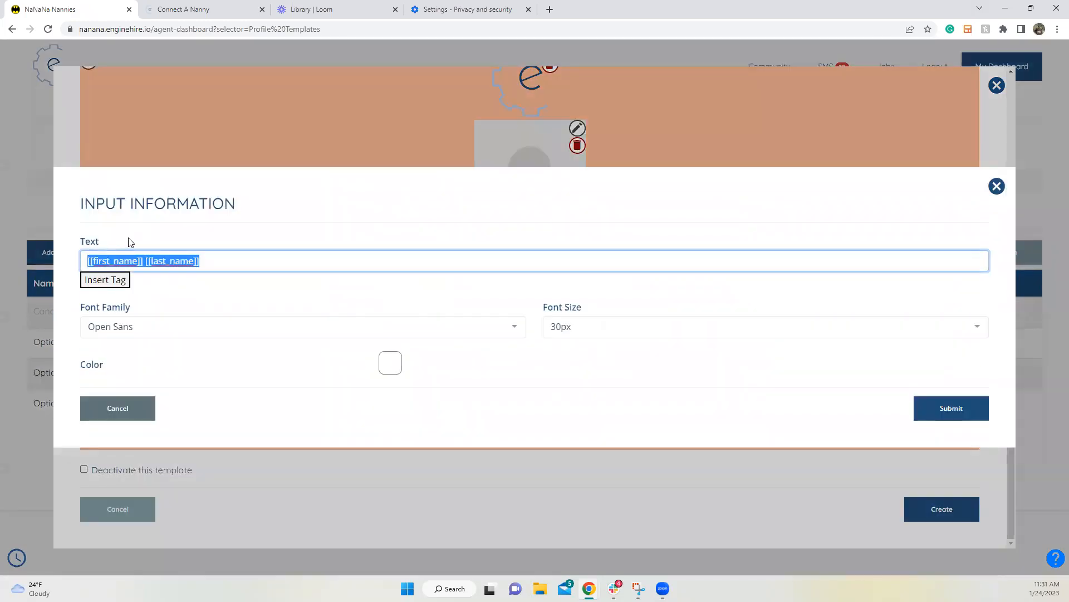
key("BackSpace")
left_click(967, 408)
Step: Mark the template deactivated, save it with Update, and dismiss the 'Template Updated' confirmation
scroll(656, 273, "up", 1)
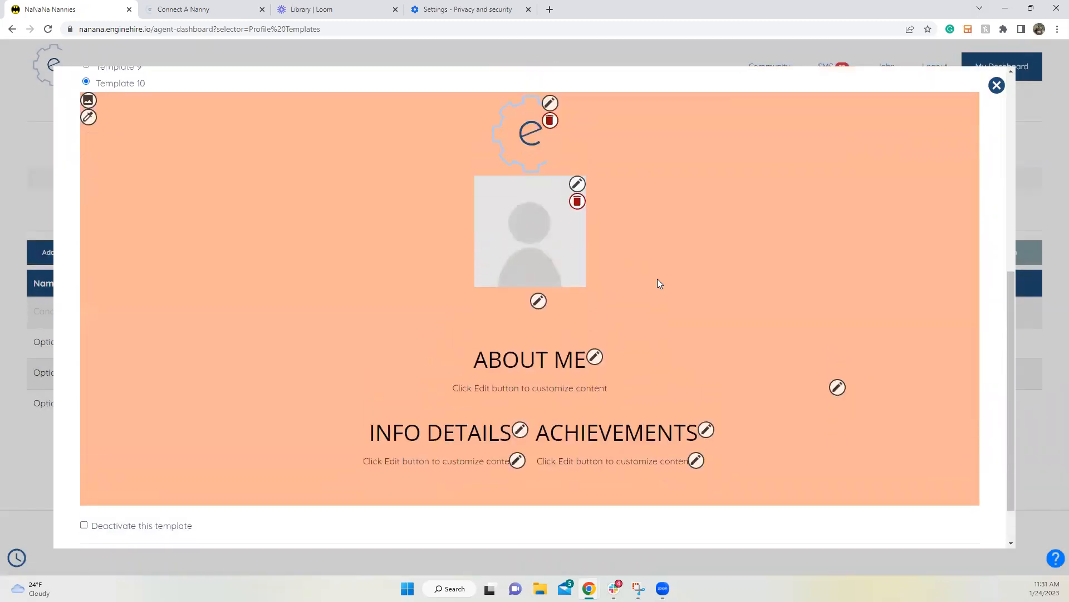
scroll(657, 279, "up", 1)
scroll(657, 278, "down", 2)
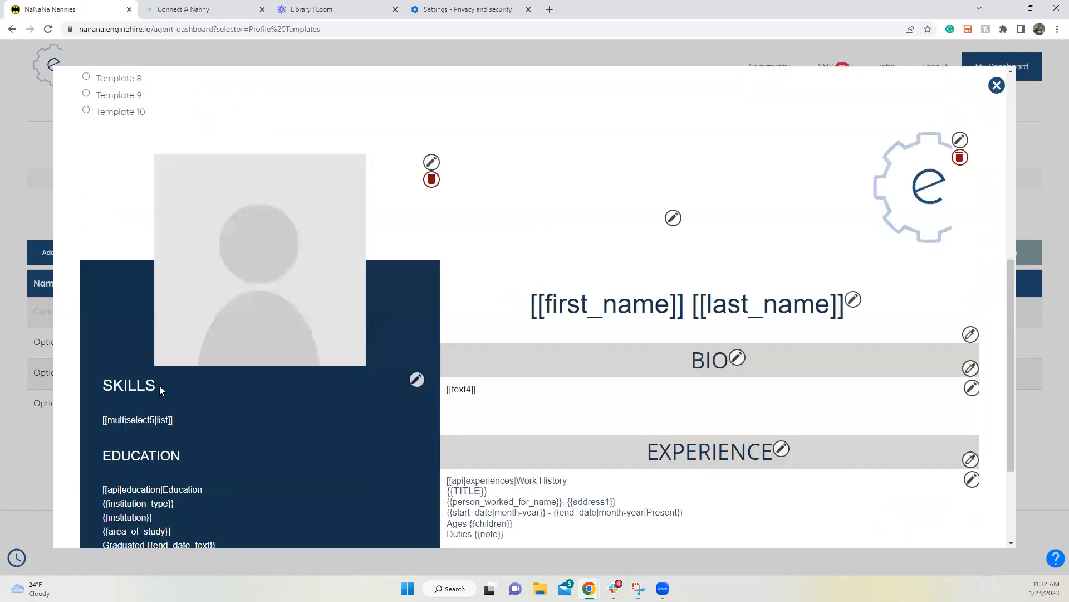
scroll(237, 294, "down", 3)
left_click(158, 470)
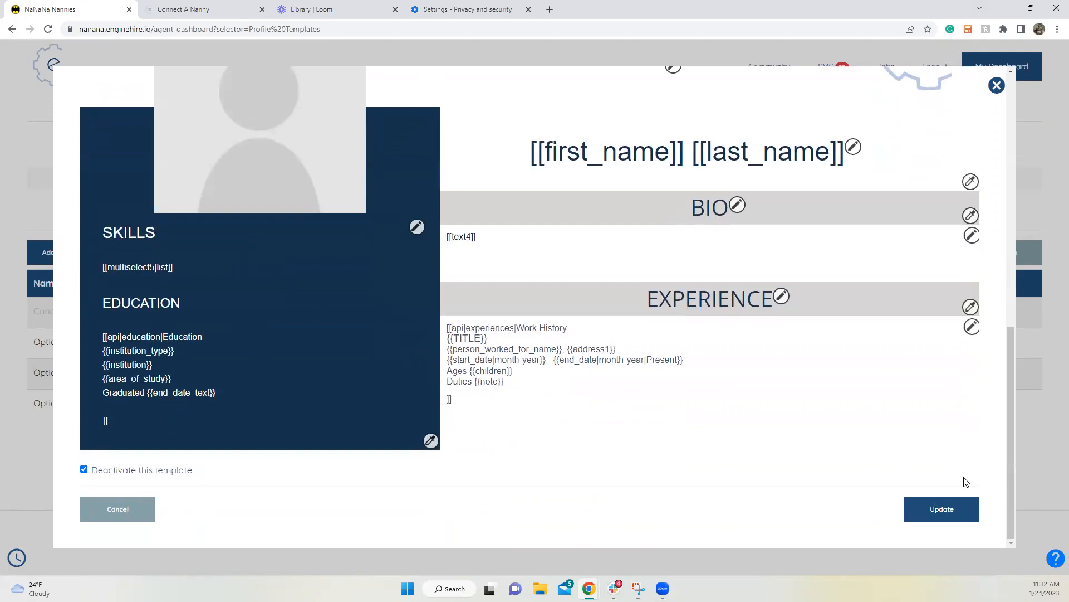
left_click(942, 509)
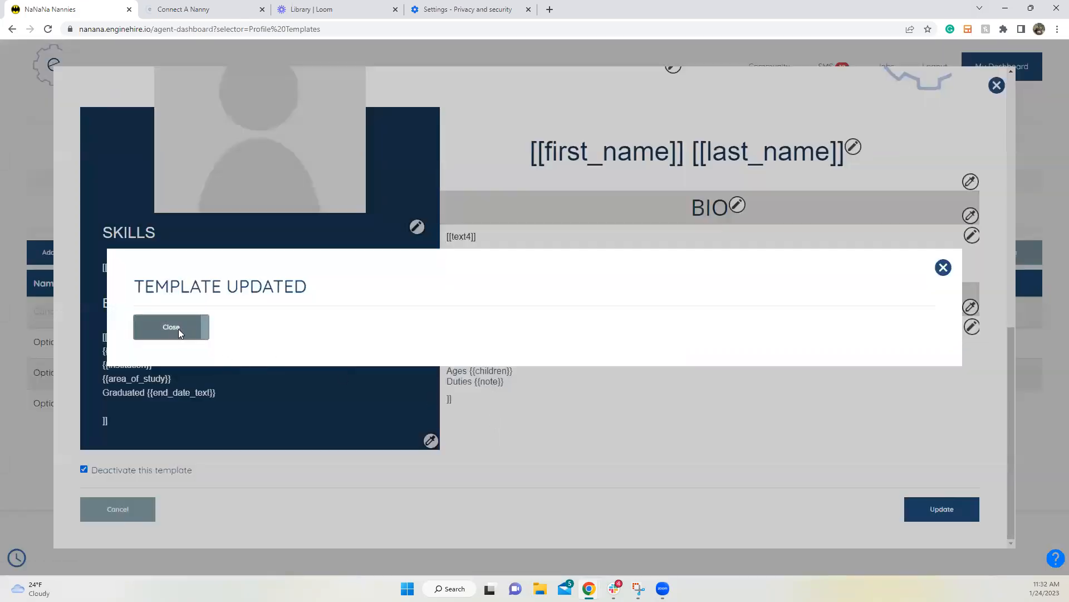
left_click(178, 329)
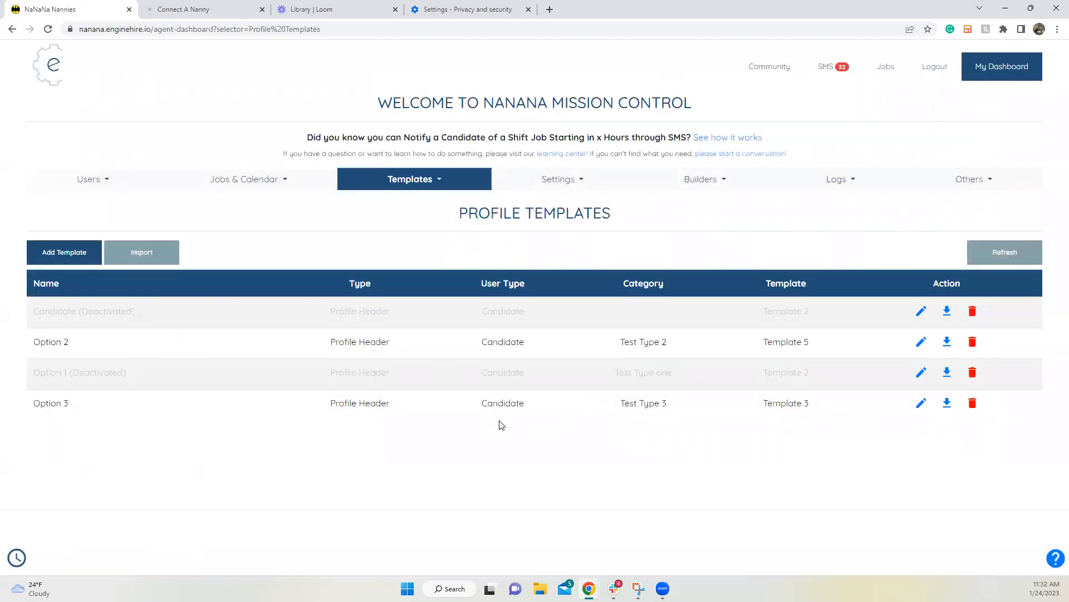
Step: Open the hired candidate's profile from Users > Candidates and scroll down to its Education section
left_click(100, 181)
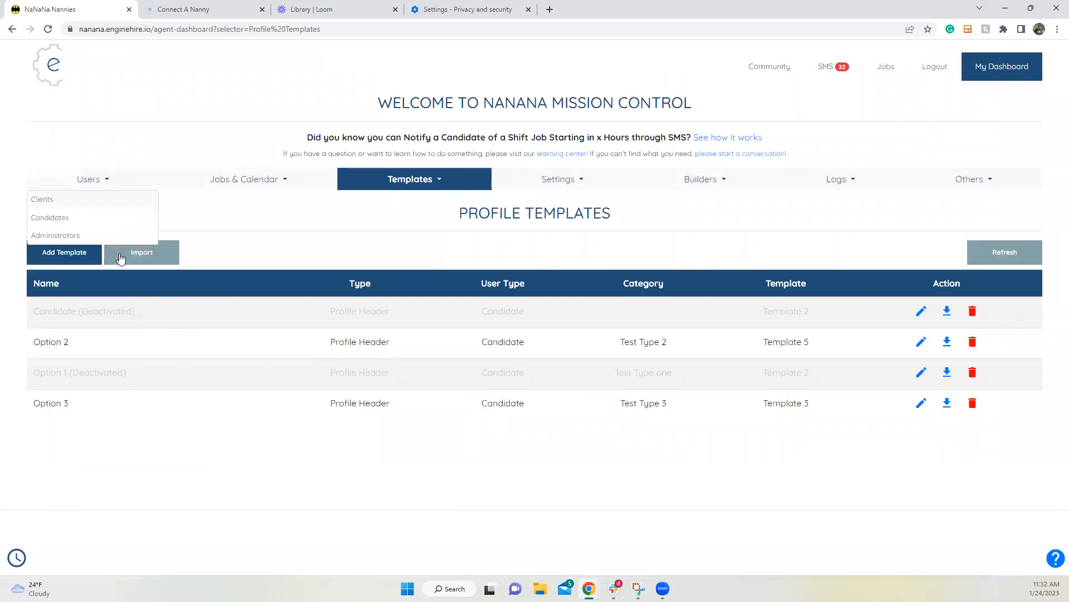
left_click(108, 216)
scroll(217, 270, "down", 2)
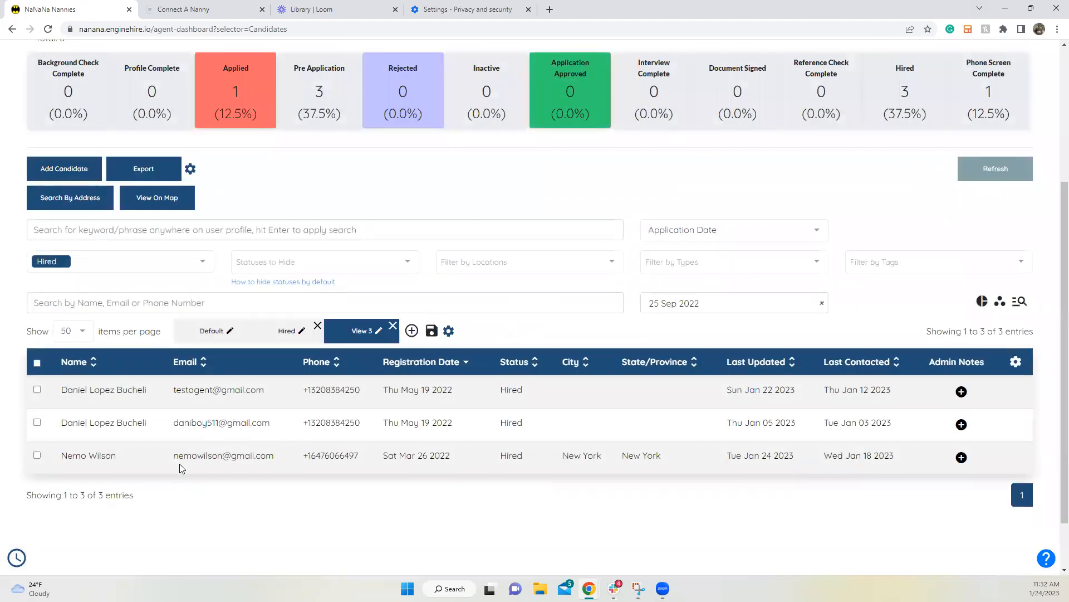
left_click(180, 464)
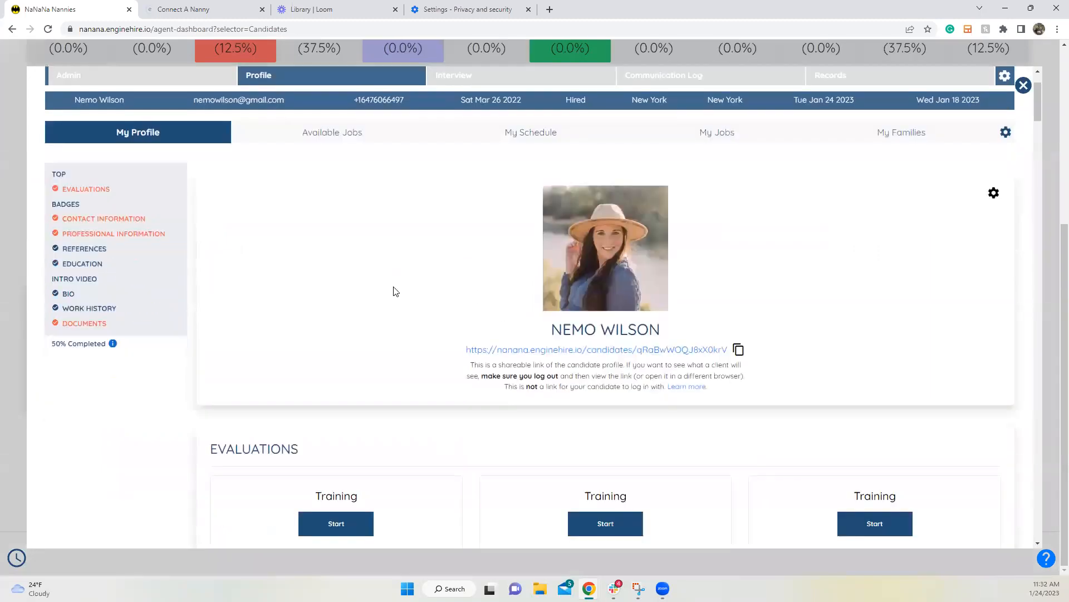
scroll(396, 291, "down", 13)
scroll(426, 296, "down", 20)
scroll(436, 304, "up", 7)
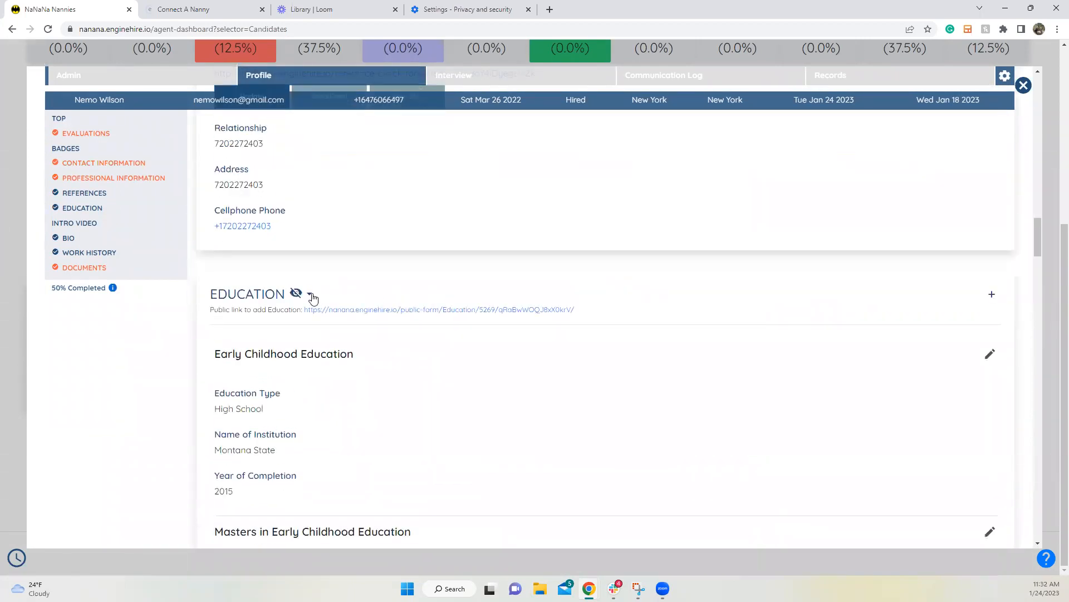
mouse_move(614, 589)
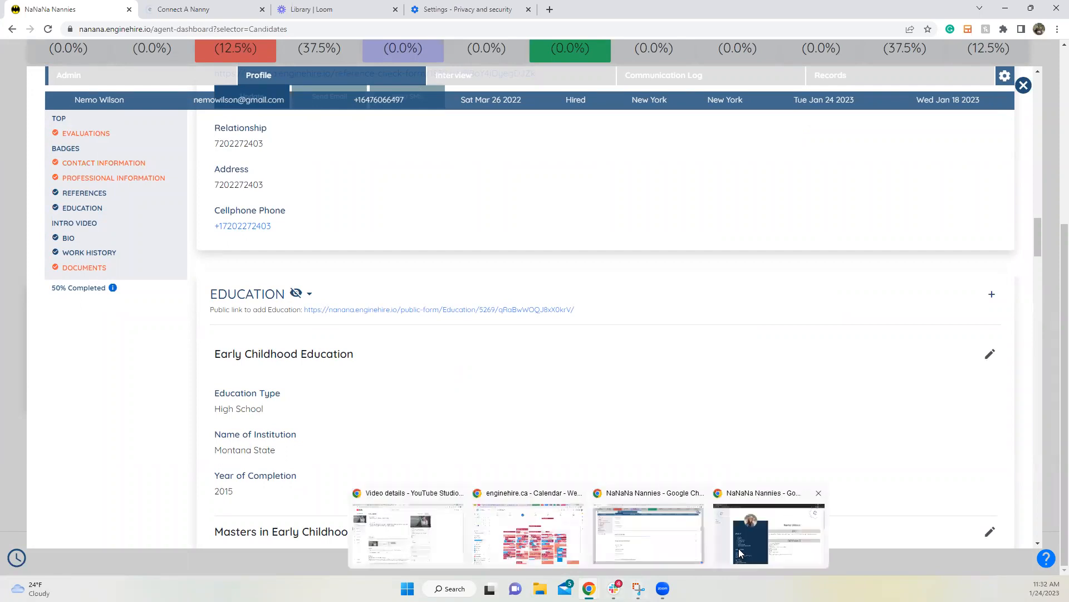
Step: Scroll through Badges and References on the incognito public profile, then close the candidate's profile view
left_click(736, 551)
scroll(628, 409, "down", 7)
scroll(626, 410, "down", 5)
scroll(288, 273, "up", 4)
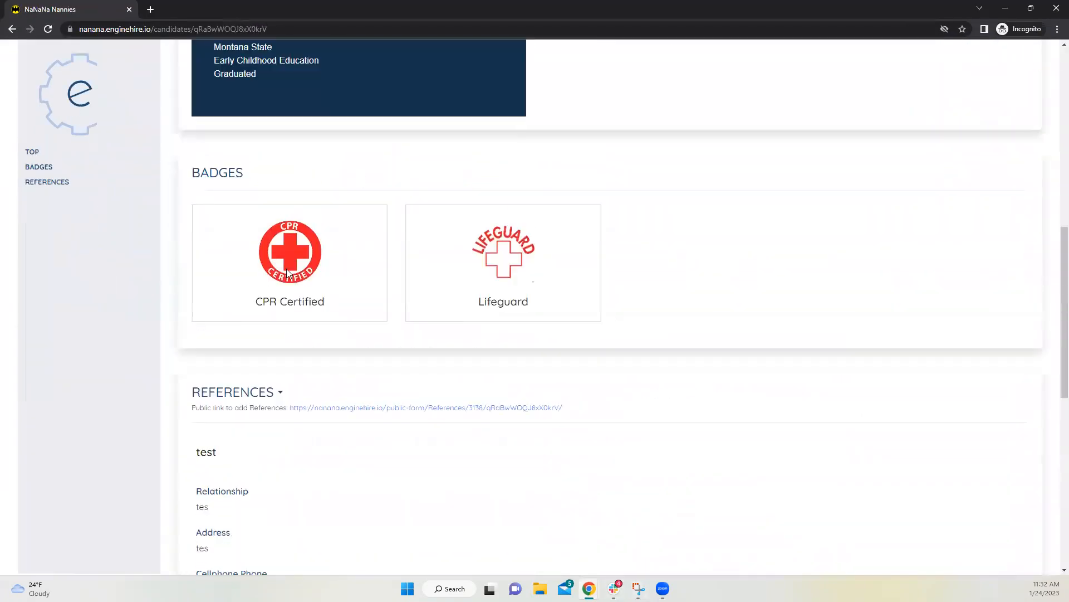
scroll(468, 311, "down", 4)
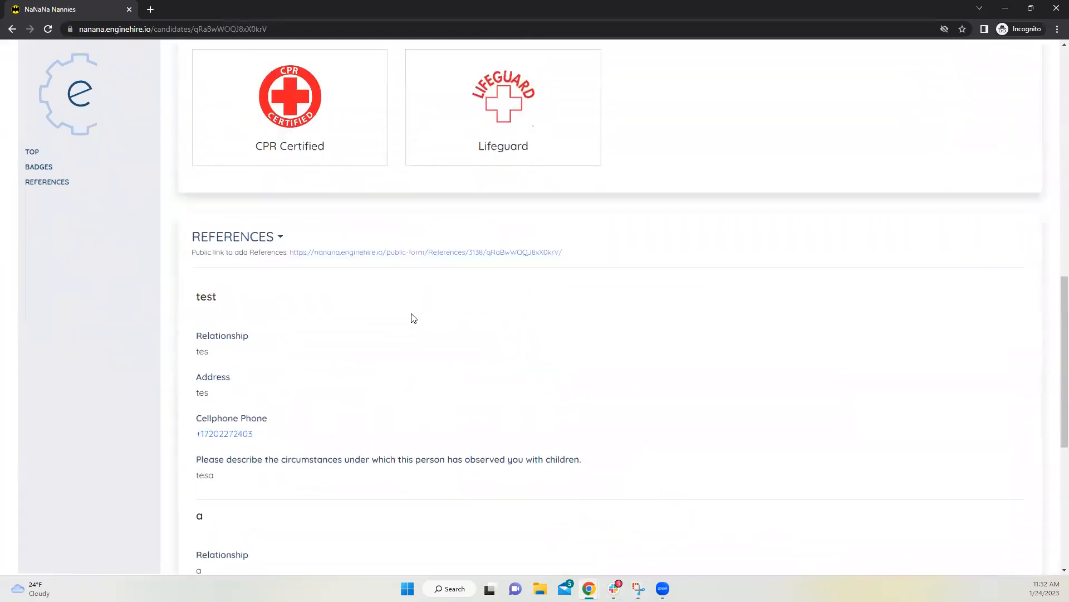
scroll(412, 325, "up", 12)
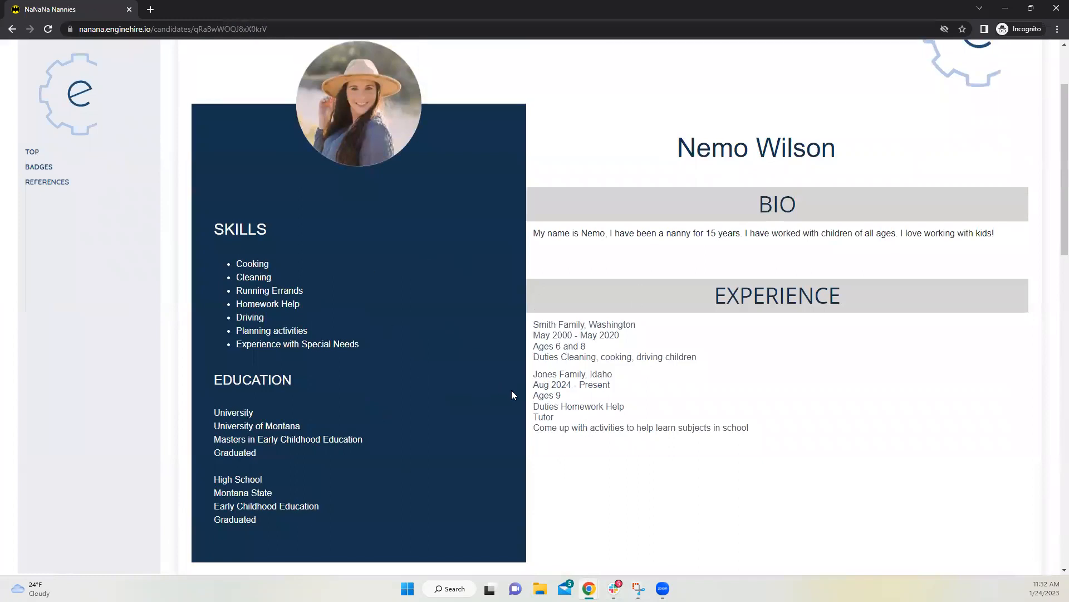
scroll(513, 390, "down", 8)
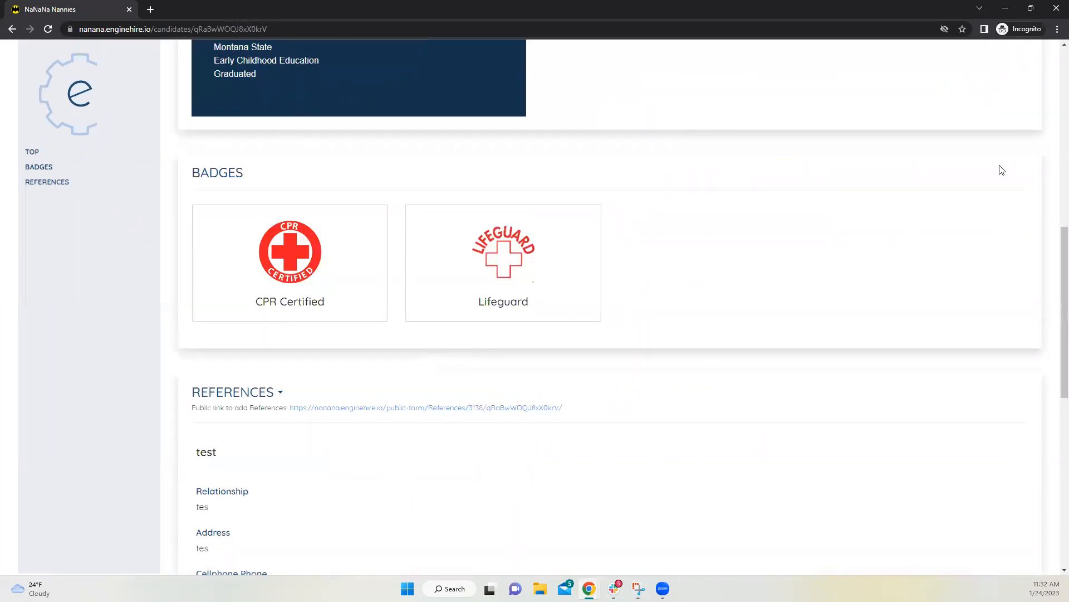
left_click(1006, 11)
left_click(1024, 85)
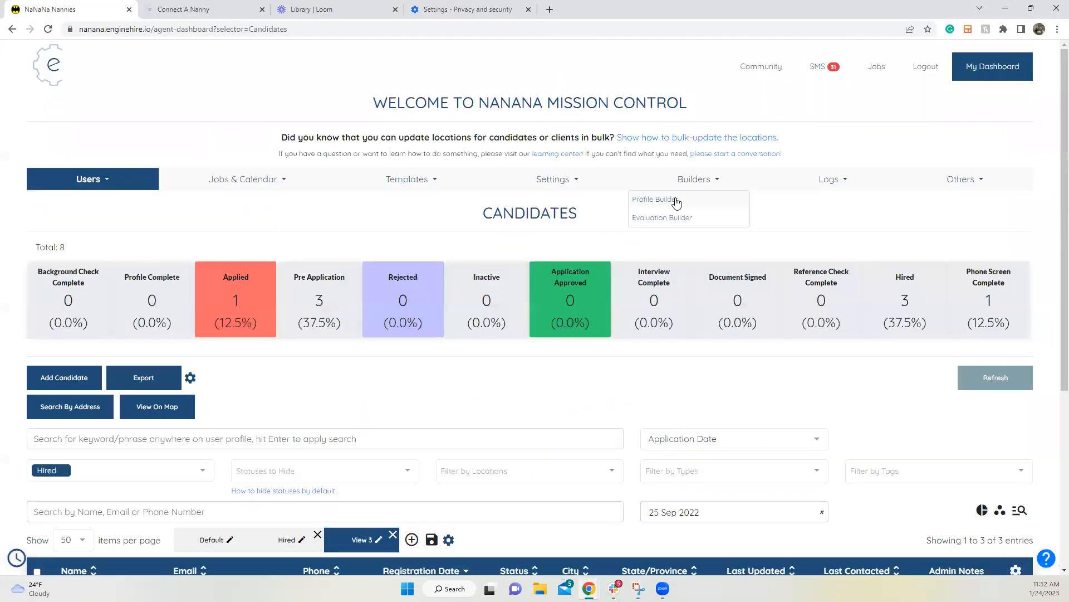
Step: In Profile Builder, filter User Type to Candidate and open the Education section's settings
left_click(677, 201)
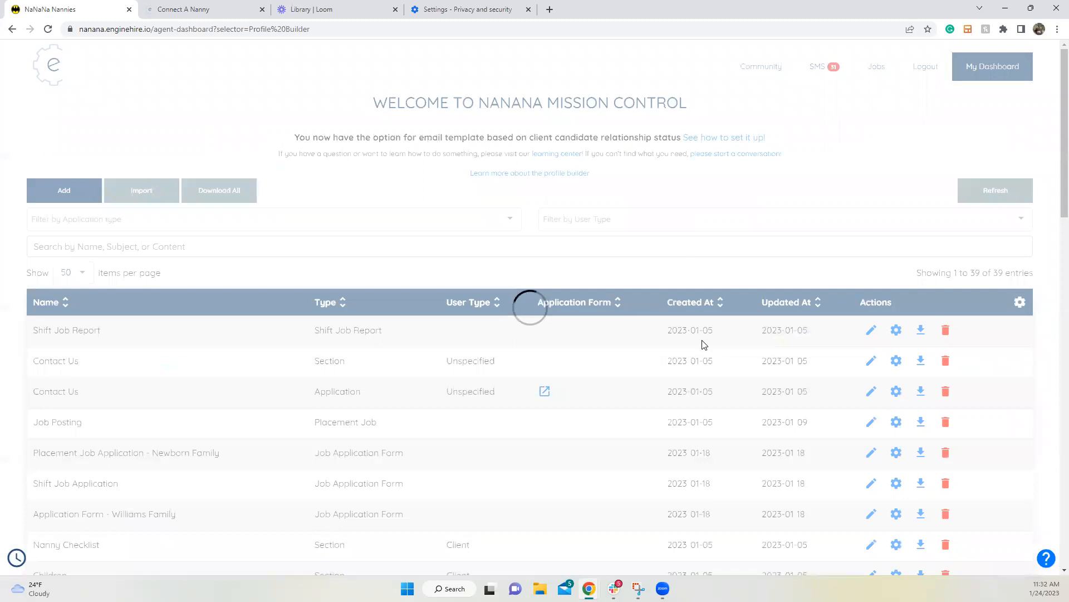
scroll(704, 345, "down", 3)
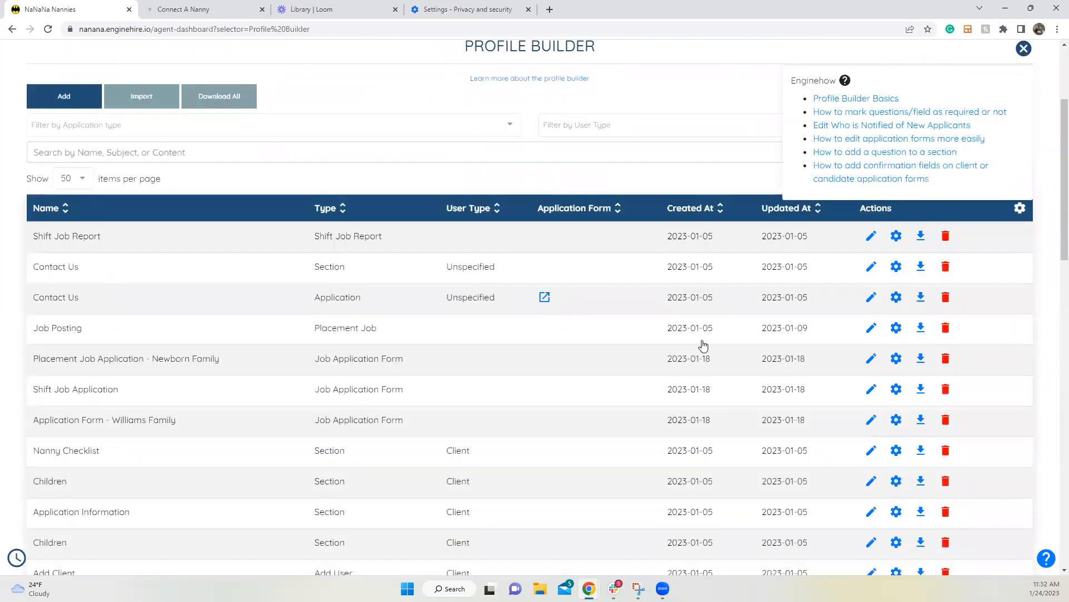
left_click(624, 134)
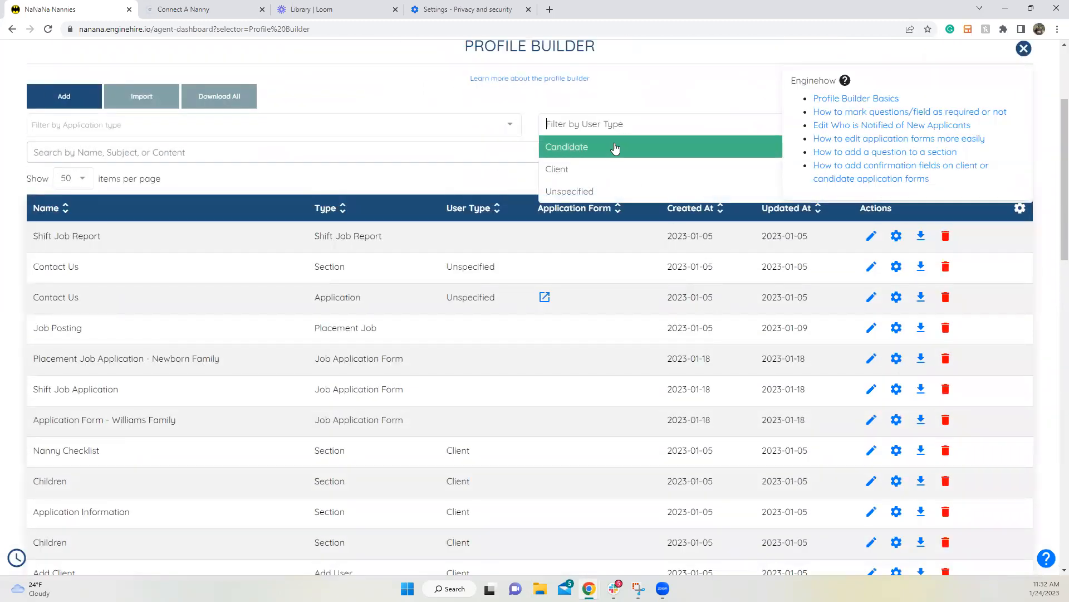
left_click(613, 146)
scroll(234, 385, "down", 2)
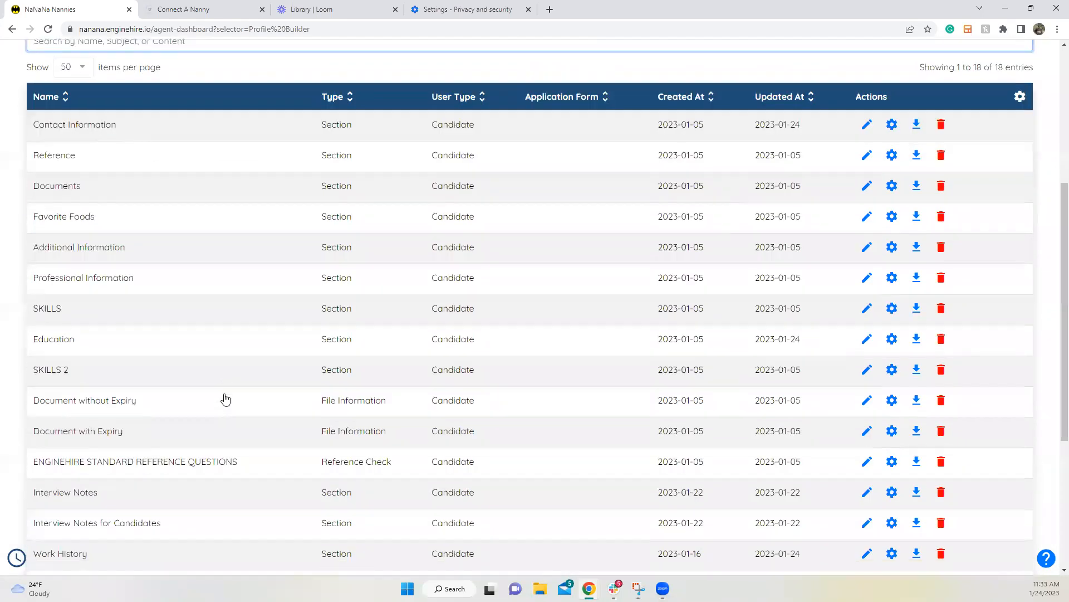
left_click(892, 340)
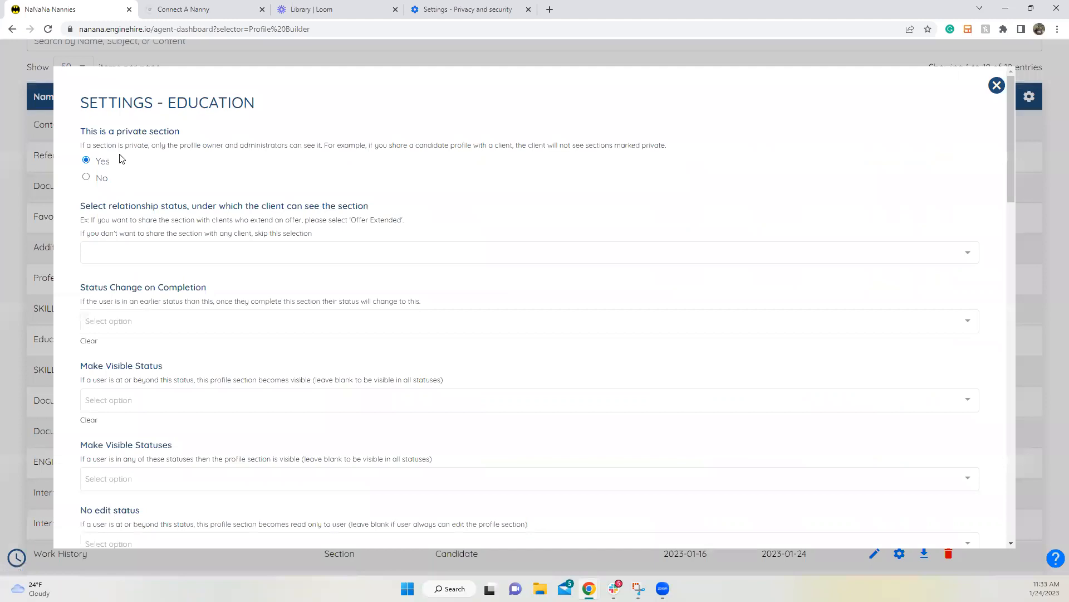
Step: Bring the candidate's public profile window back to the front
mouse_move(614, 588)
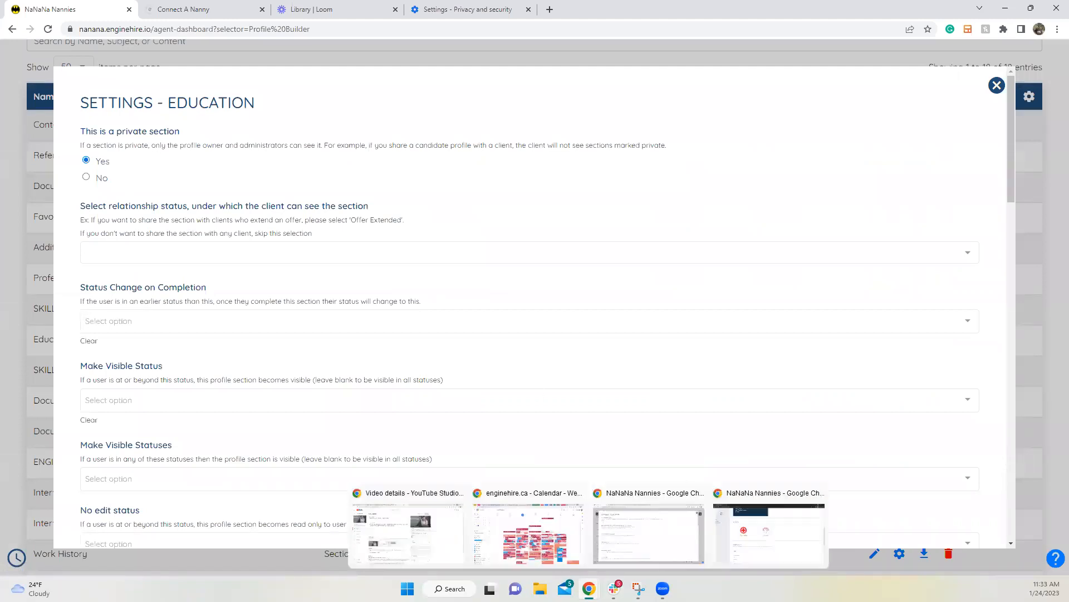
left_click(734, 547)
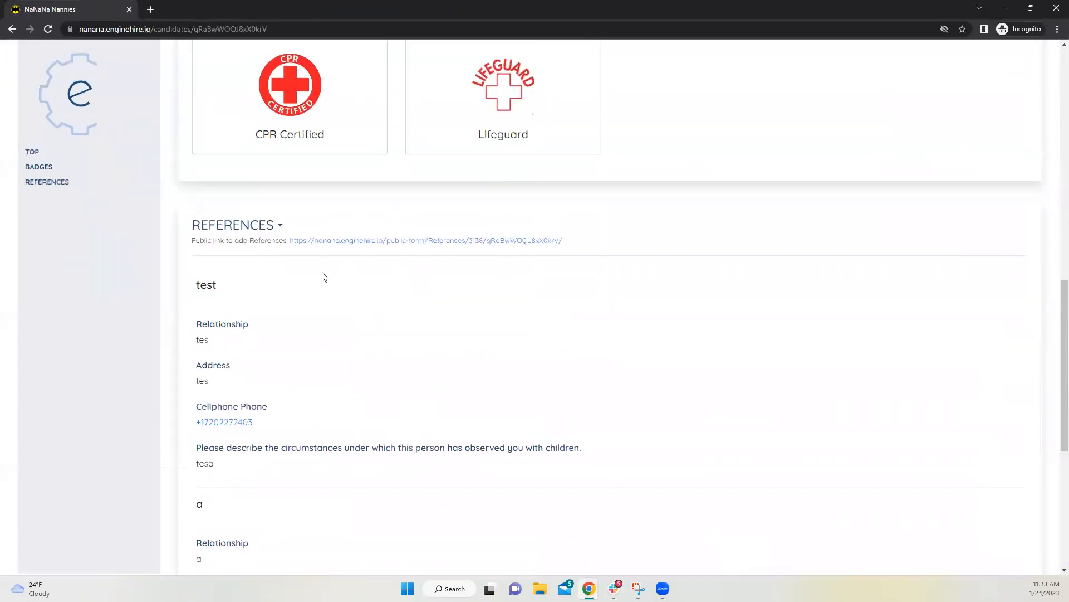
scroll(324, 277, "up", 9)
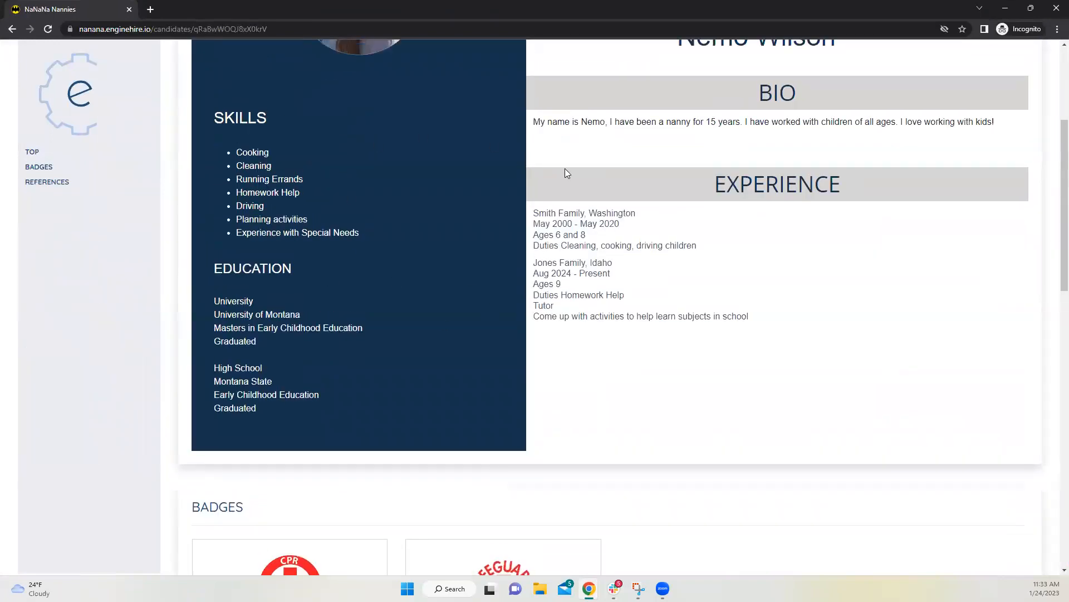
Step: Collapse the REFERENCES list on the public profile and minimize the incognito window
scroll(524, 224, "up", 2)
scroll(517, 257, "down", 4)
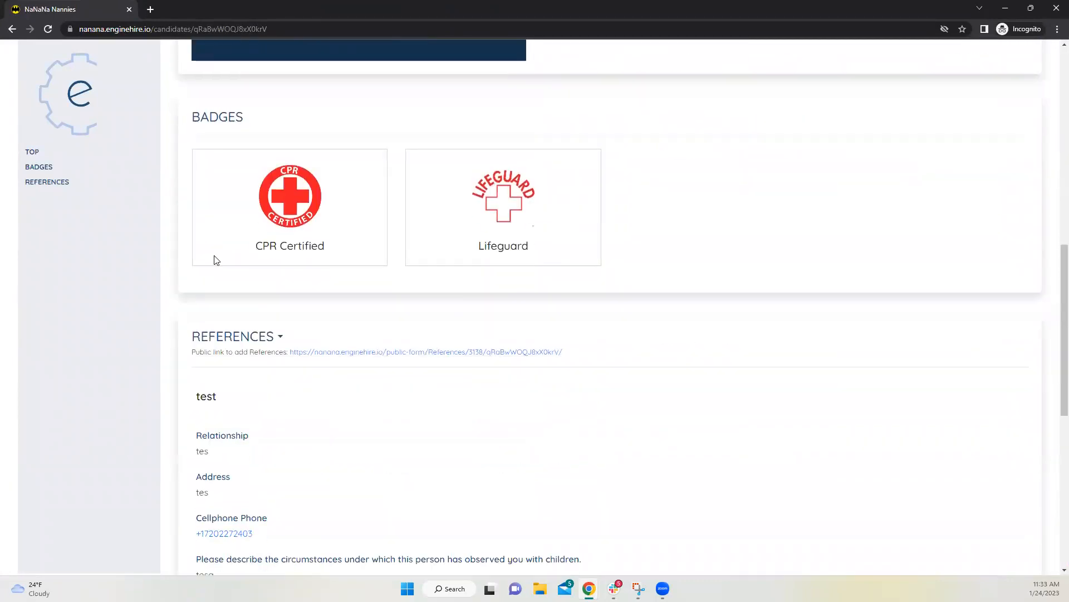
left_click(280, 338)
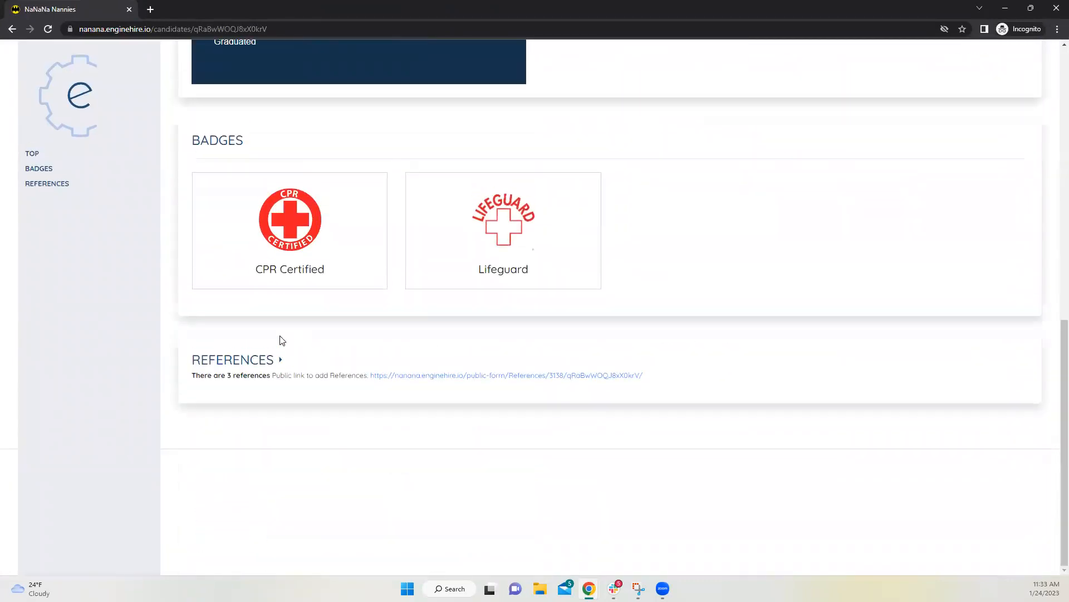
scroll(458, 294, "up", 5)
scroll(458, 293, "up", 4)
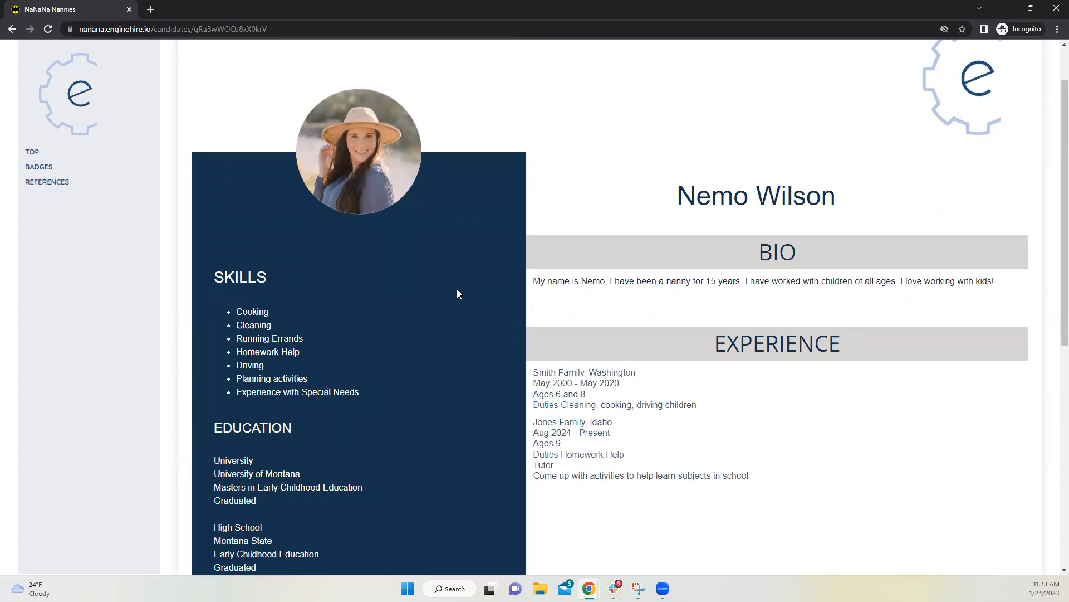
left_click(1003, 8)
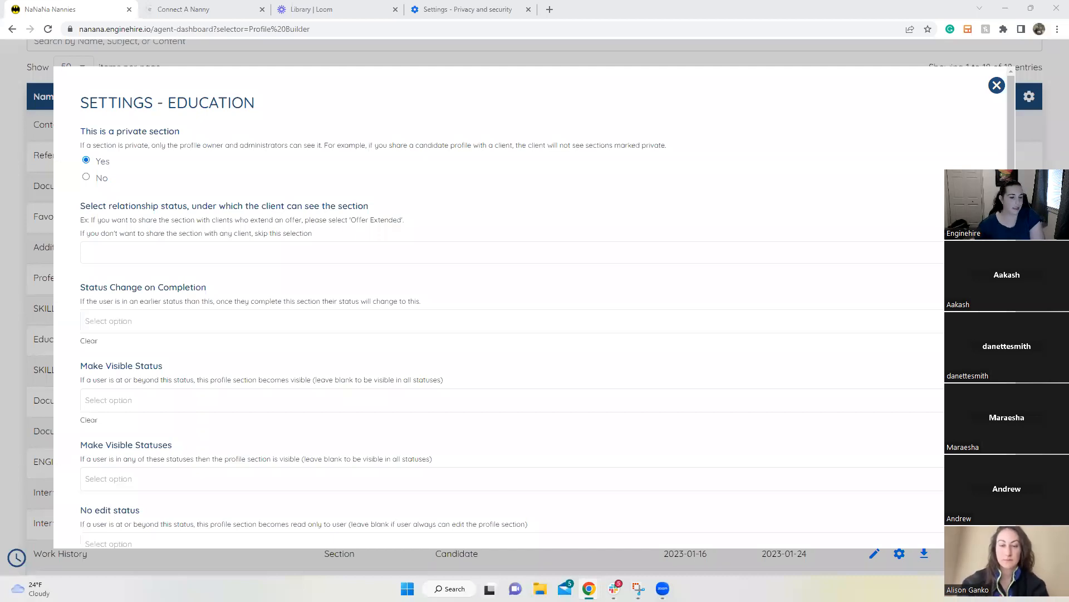
Step: Close the Education settings modal and select the Experience text on the public profile
left_click(997, 85)
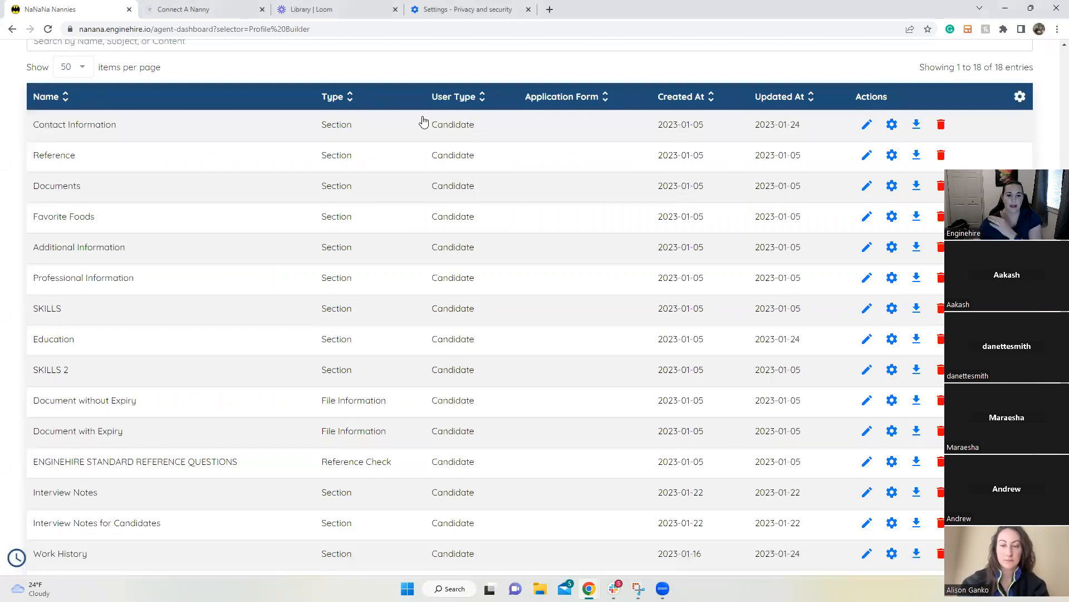
scroll(423, 121, "up", 5)
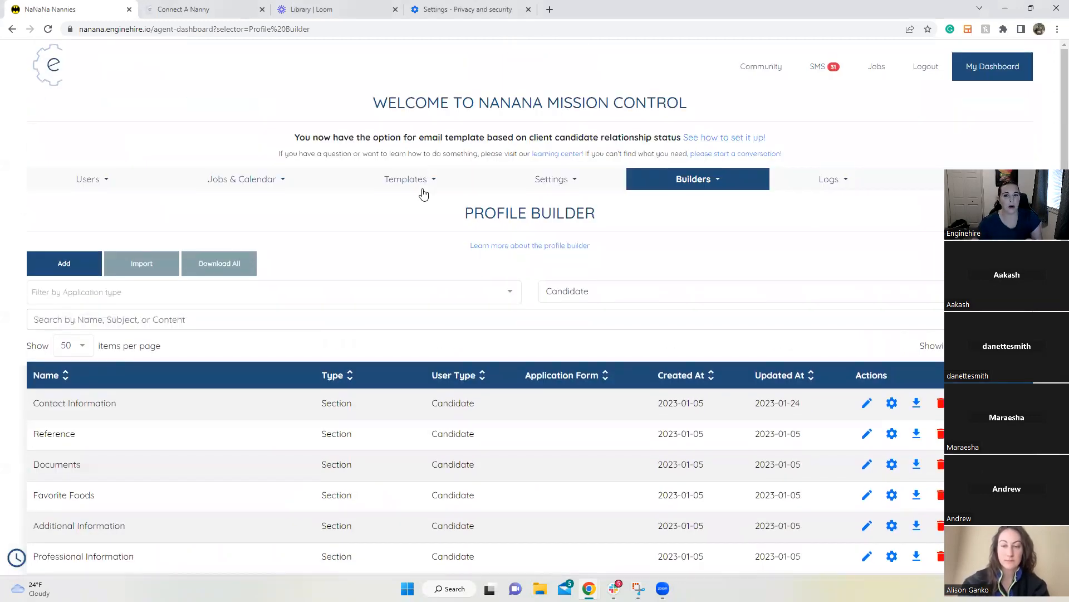
mouse_move(589, 588)
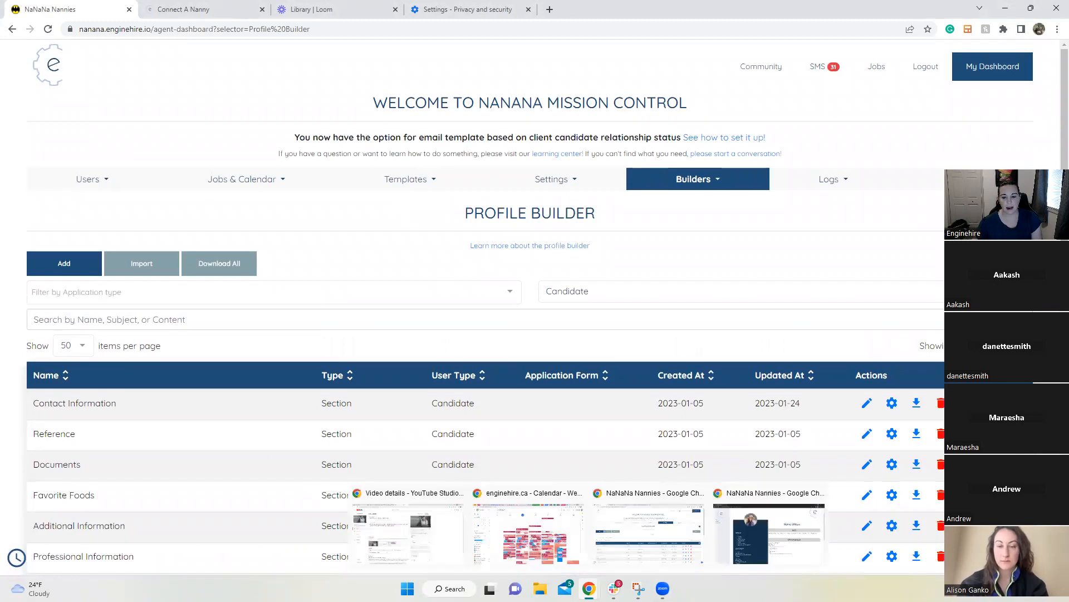
left_click(779, 536)
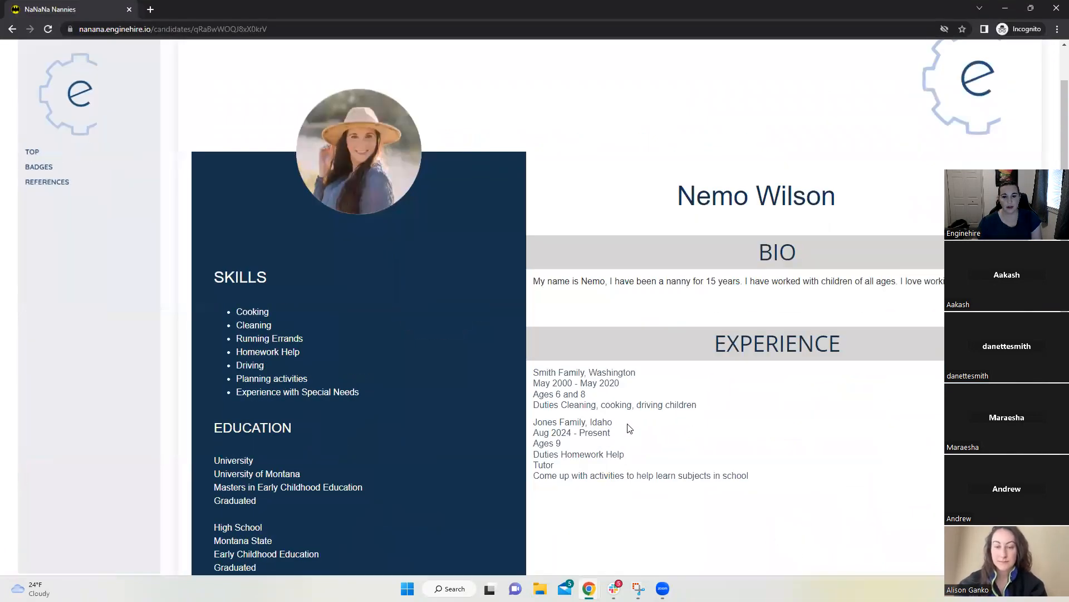
scroll(598, 334, "down", 1)
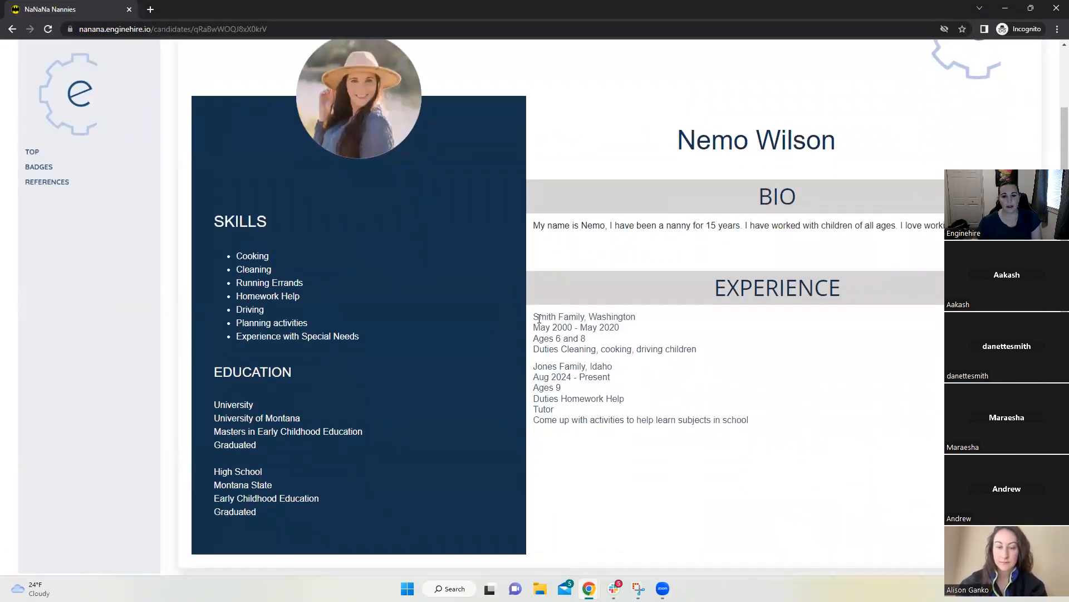
left_click_drag(534, 315, 781, 439)
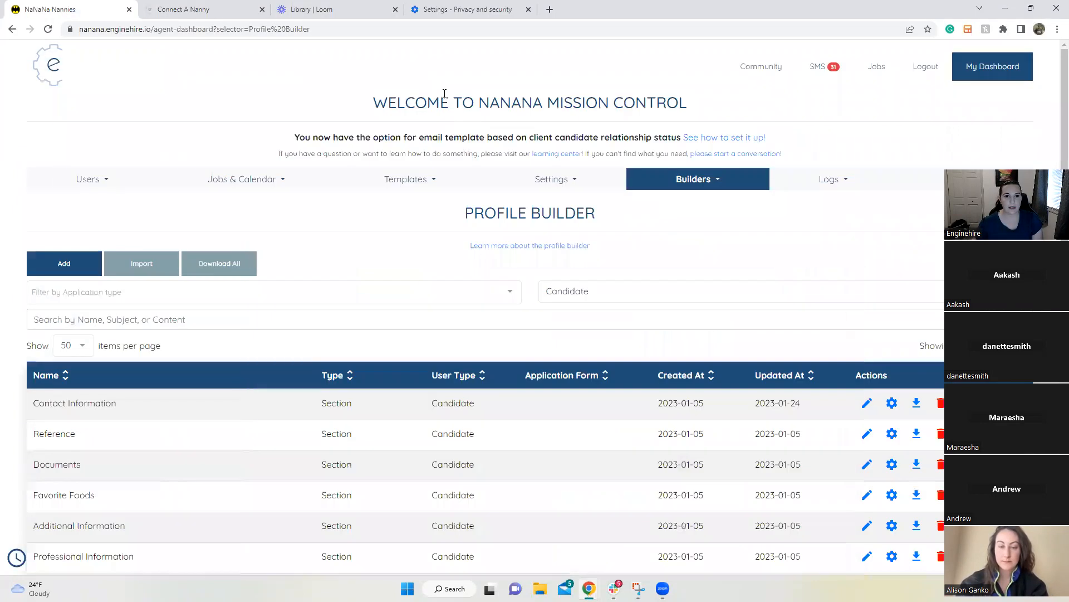
Step: Minimize the public profile and go to Templates > Profile Templates
left_click(1006, 7)
left_click(389, 181)
left_click(407, 292)
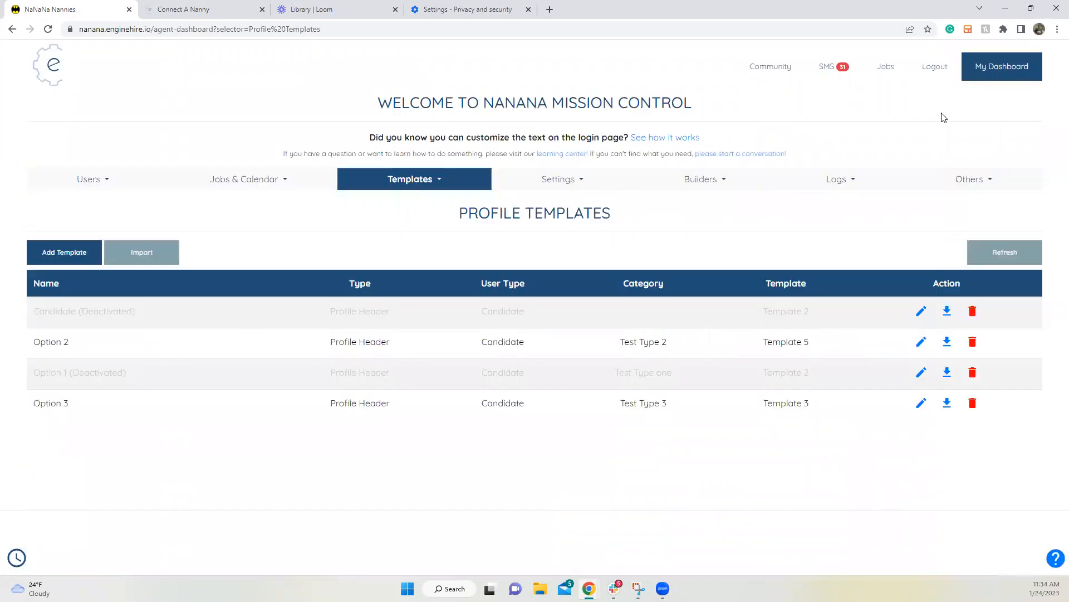
left_click(920, 373)
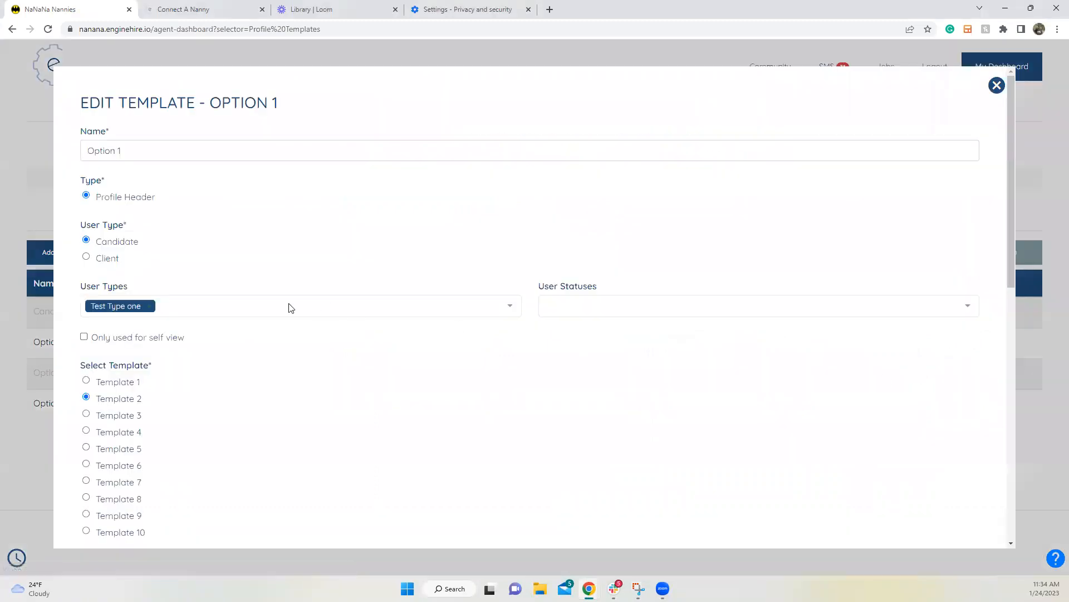
left_click(151, 306)
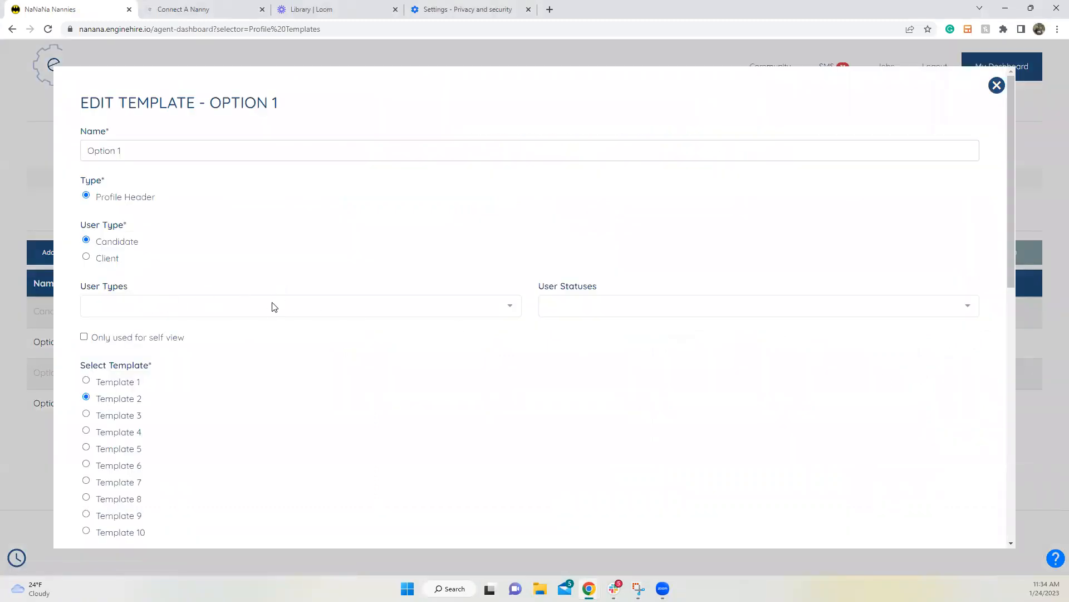
left_click(268, 316)
scroll(236, 351, "down", 2)
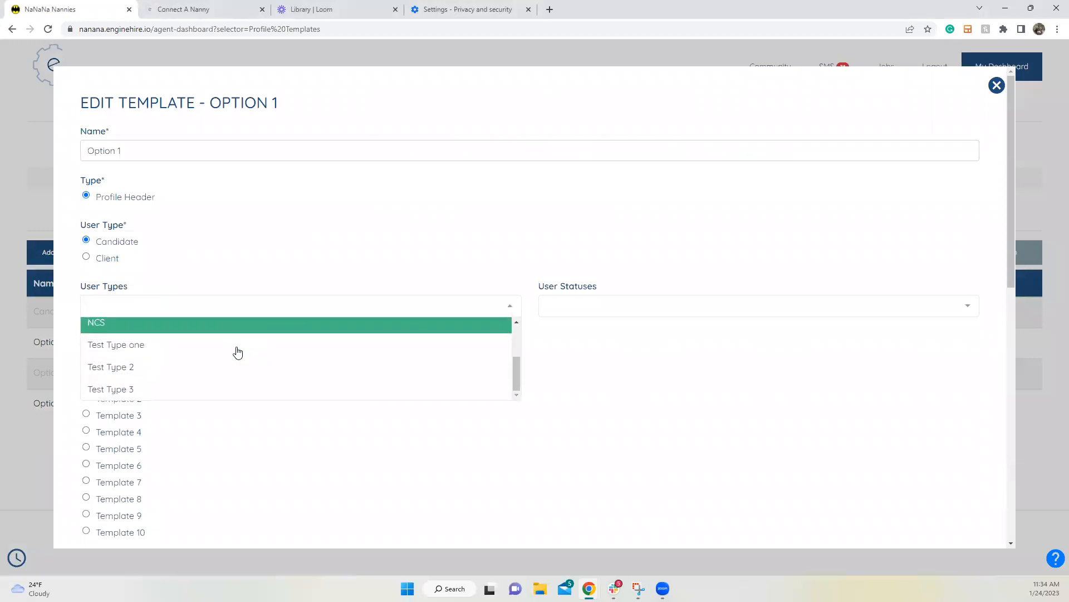
left_click(210, 365)
left_click(147, 306)
left_click(140, 306)
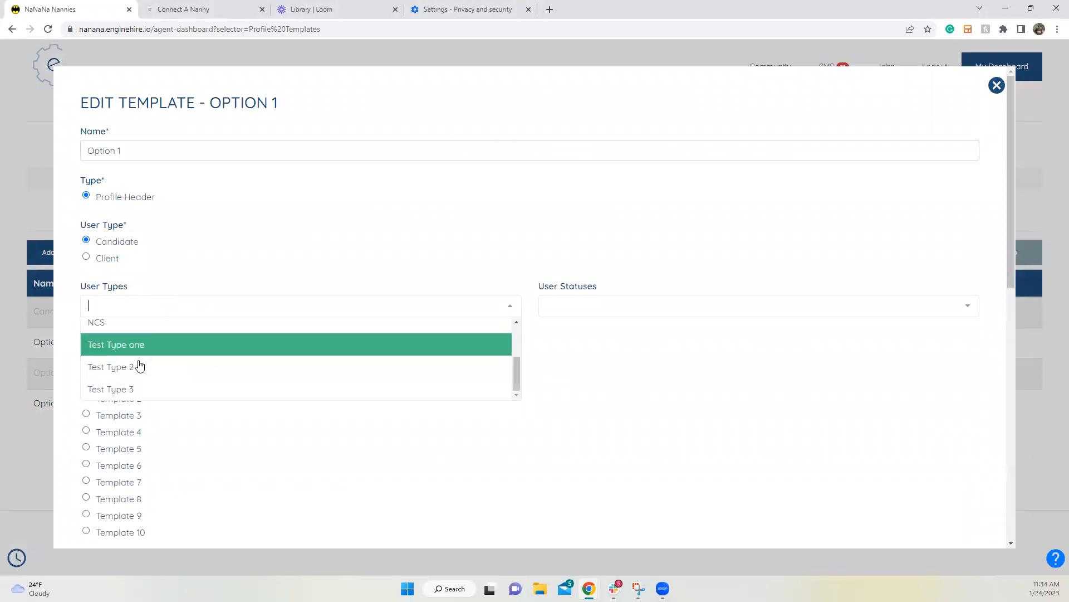
left_click(143, 344)
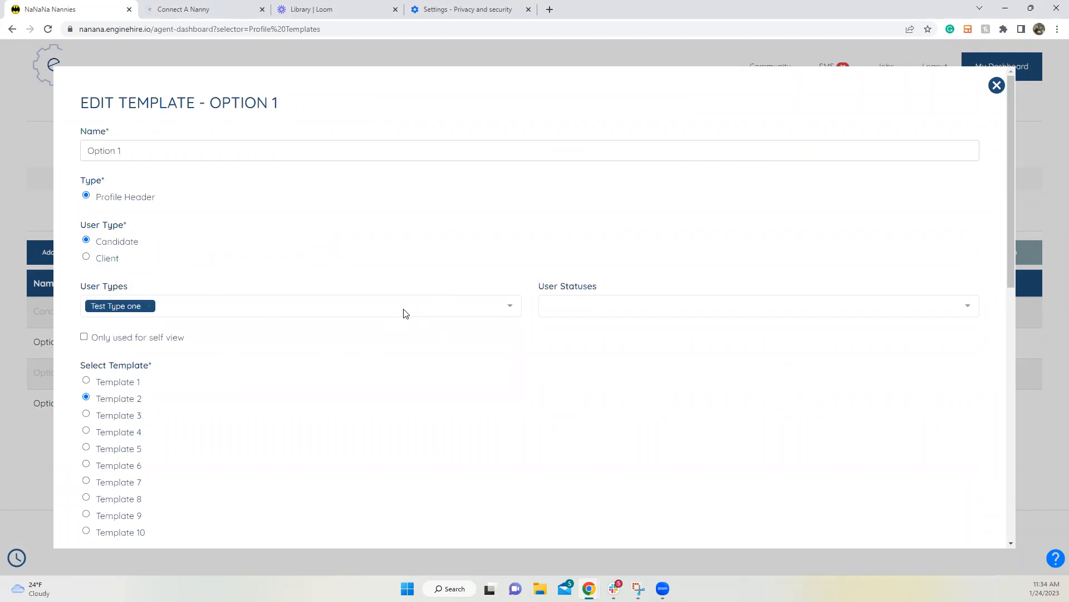
left_click(149, 306)
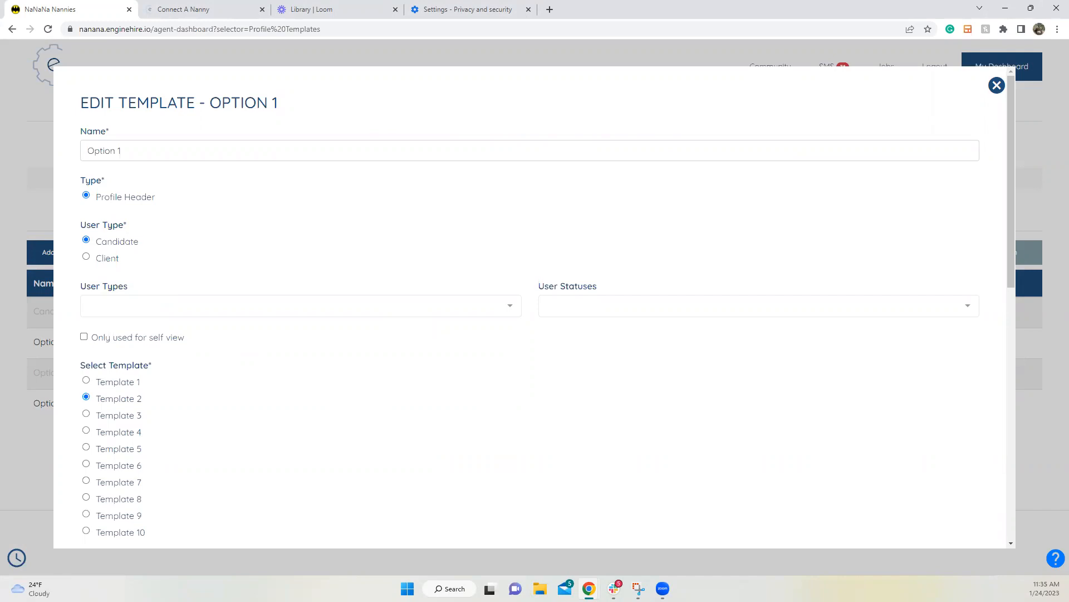
left_click(143, 304)
left_click(143, 346)
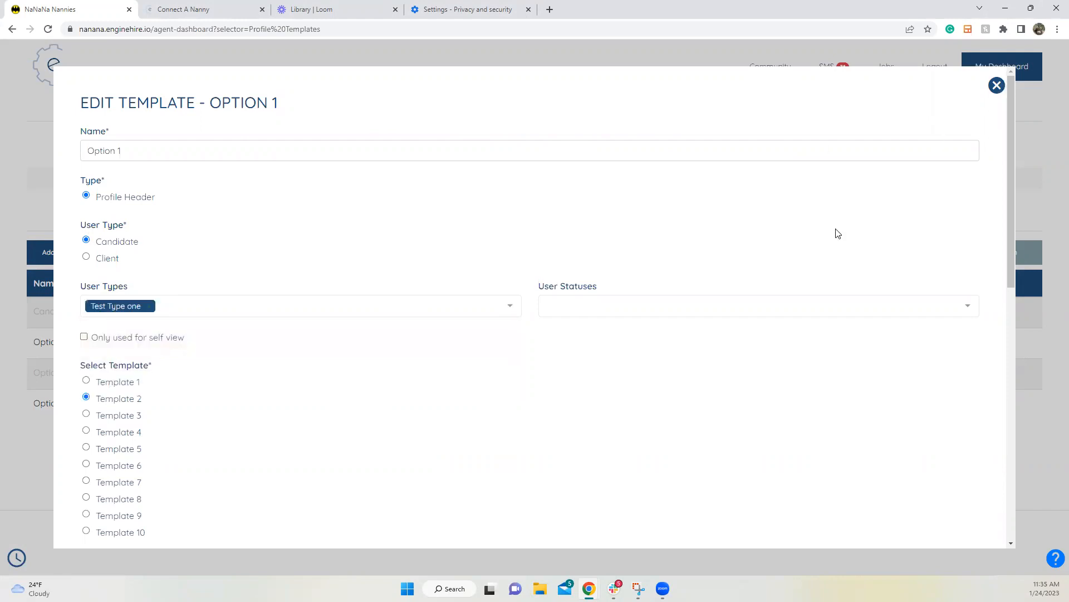
key("Escape")
left_click(920, 405)
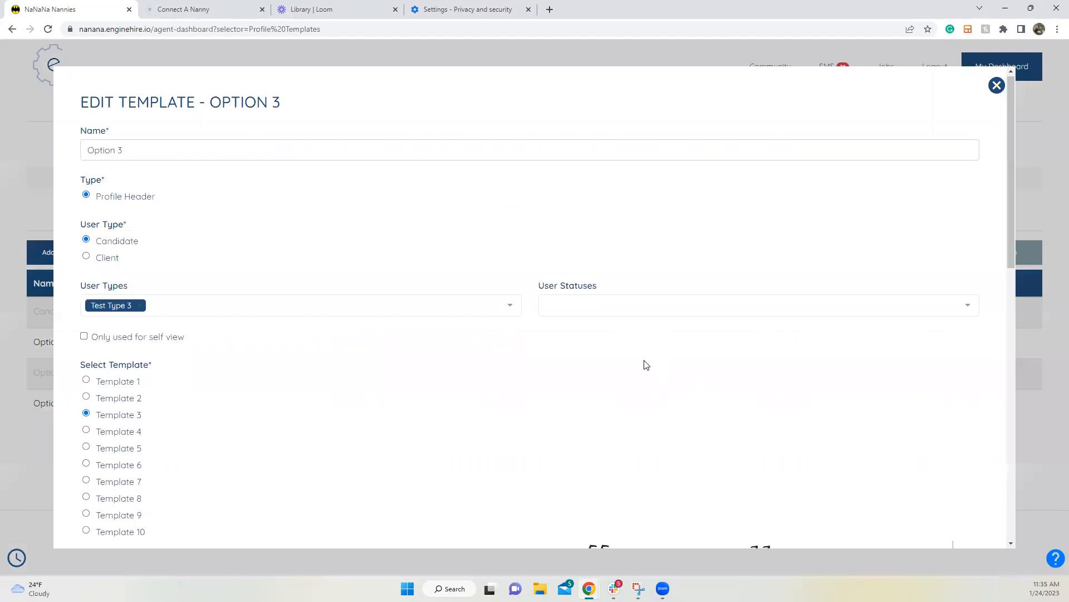
scroll(646, 365, "down", 7)
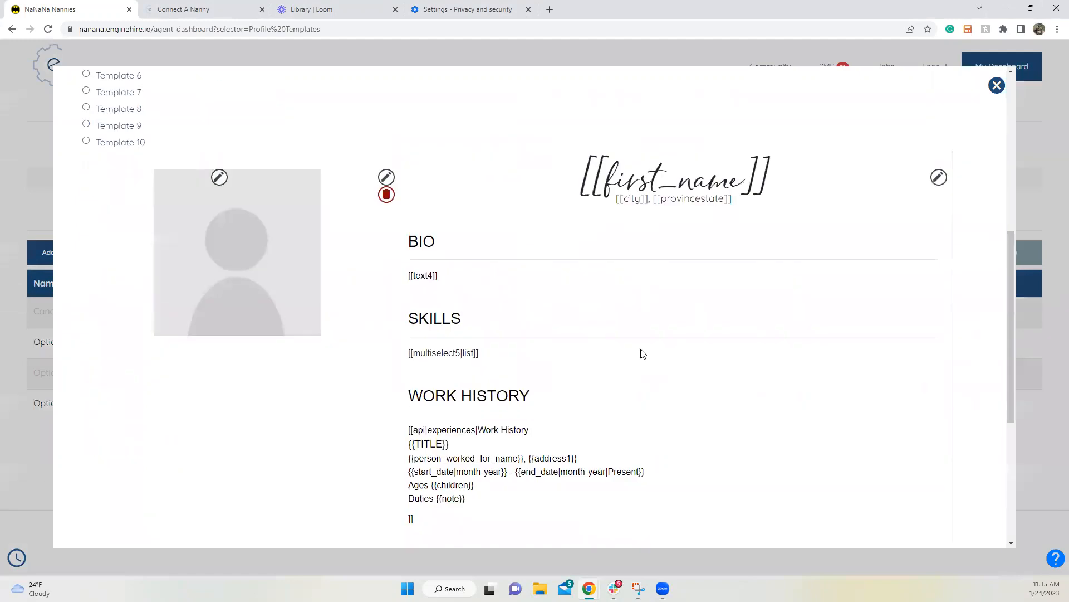
left_click(997, 85)
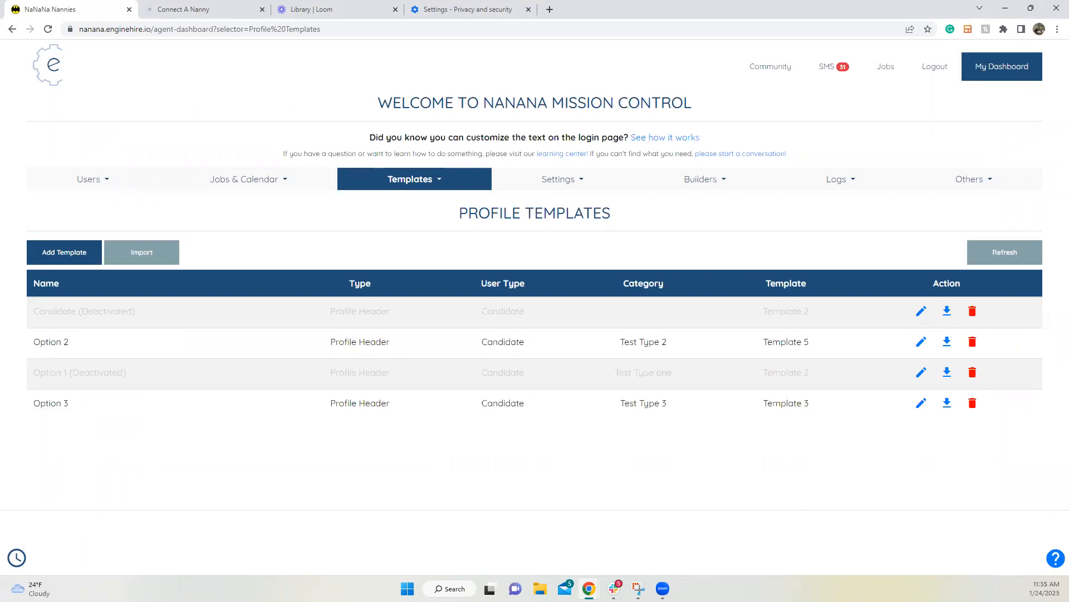
Step: Highlight both Experience entries on the candidate's public profile, then clear the selection
mouse_move(614, 584)
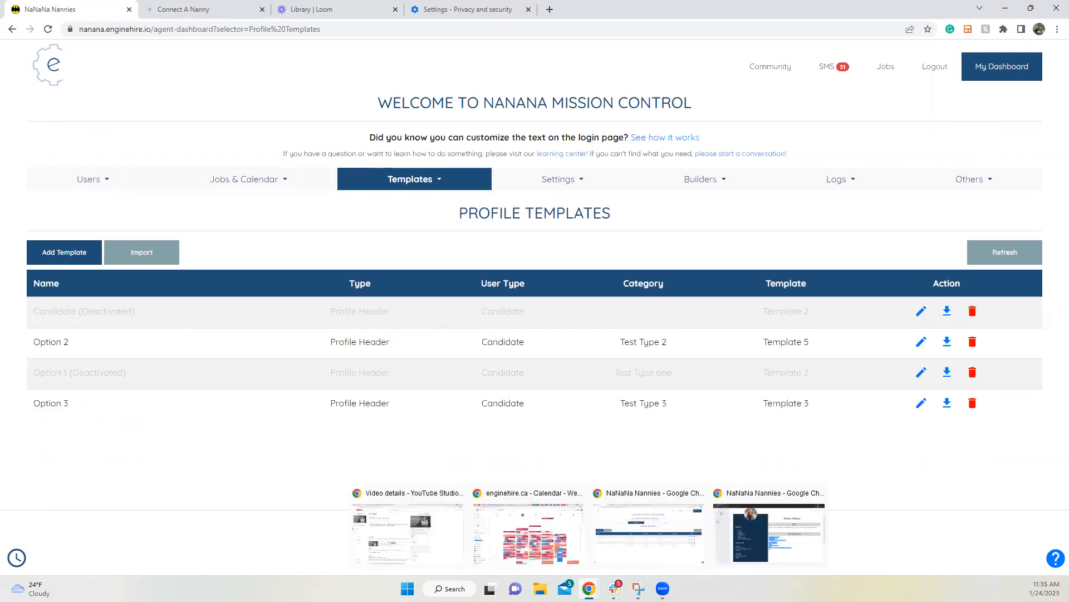
left_click(743, 535)
scroll(584, 328, "down", 4)
scroll(584, 328, "up", 4)
left_click_drag(713, 296, 893, 291)
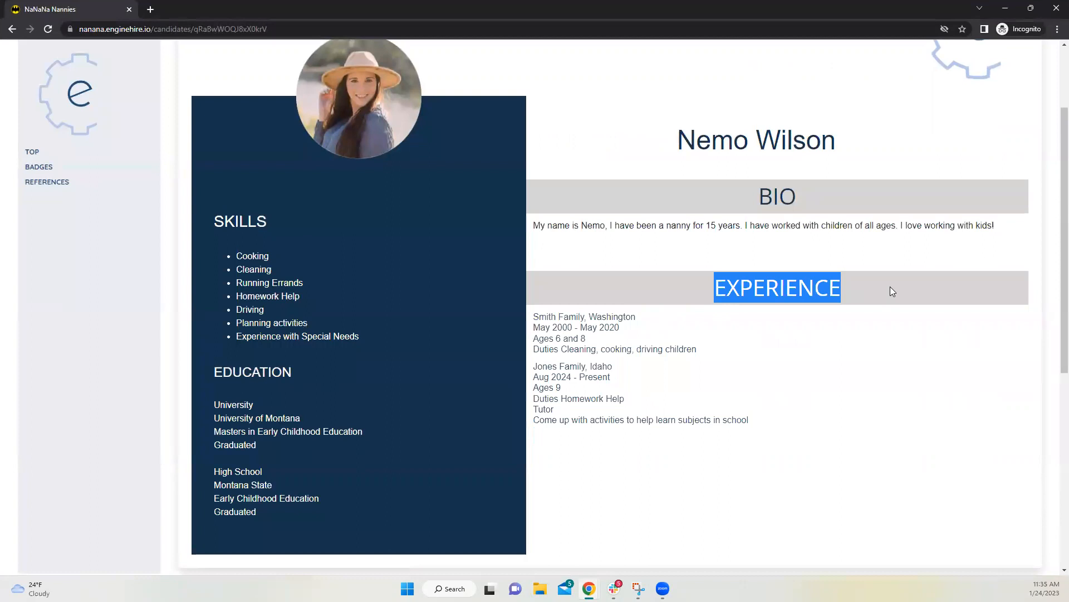
left_click_drag(534, 317, 824, 475)
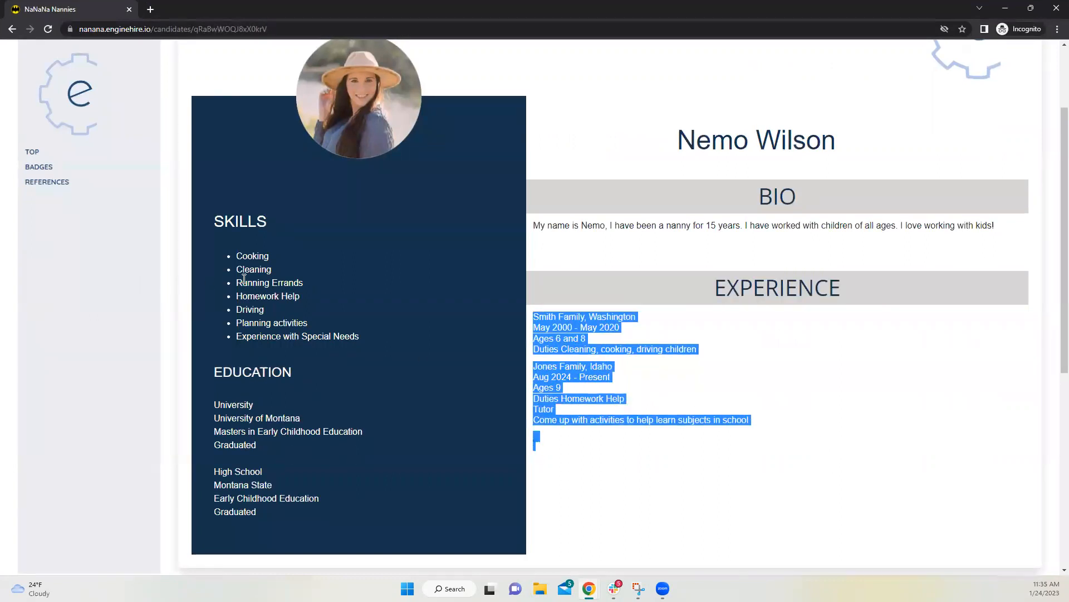
left_click(774, 399)
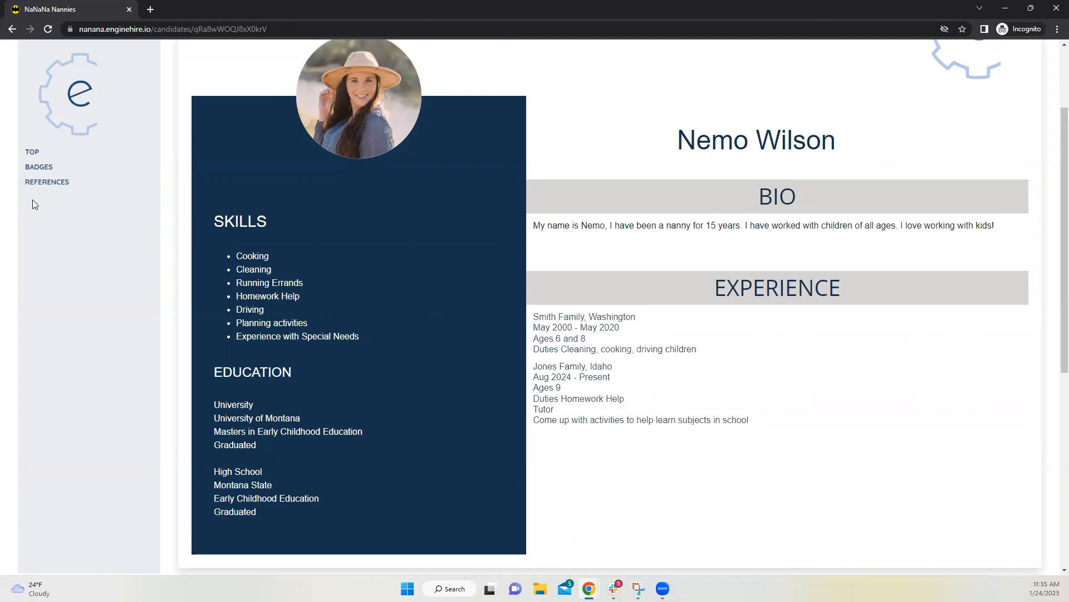
Step: Minimize the public profile and go to Settings > Agency Settings
left_click(1006, 8)
left_click(554, 187)
left_click(557, 207)
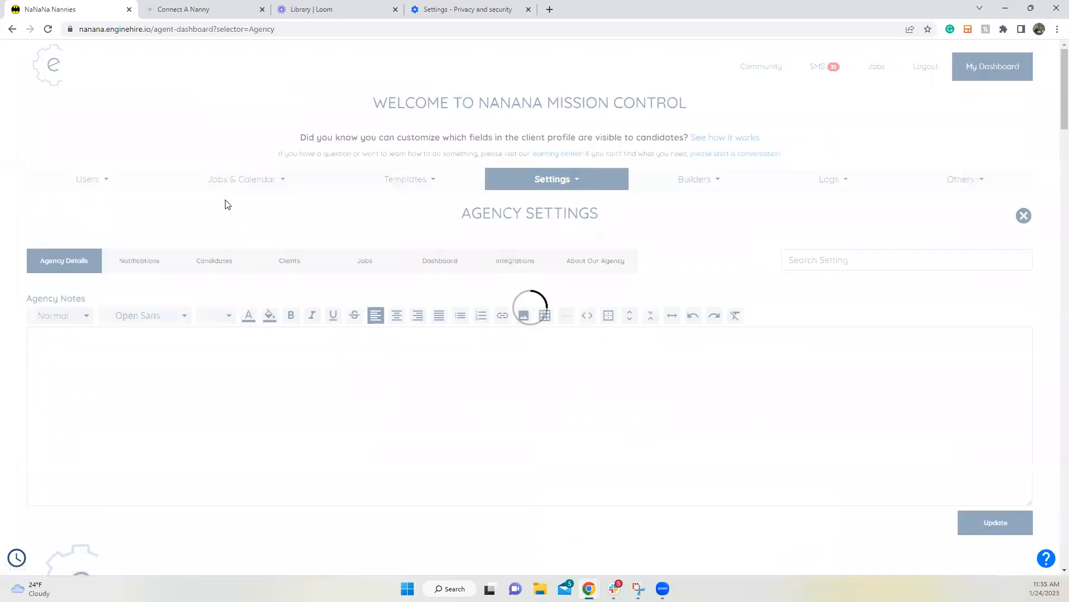
Step: Switch to the Candidates tab and expand Candidate Badge Settings showing CPR Certified and Lifeguard
left_click(223, 268)
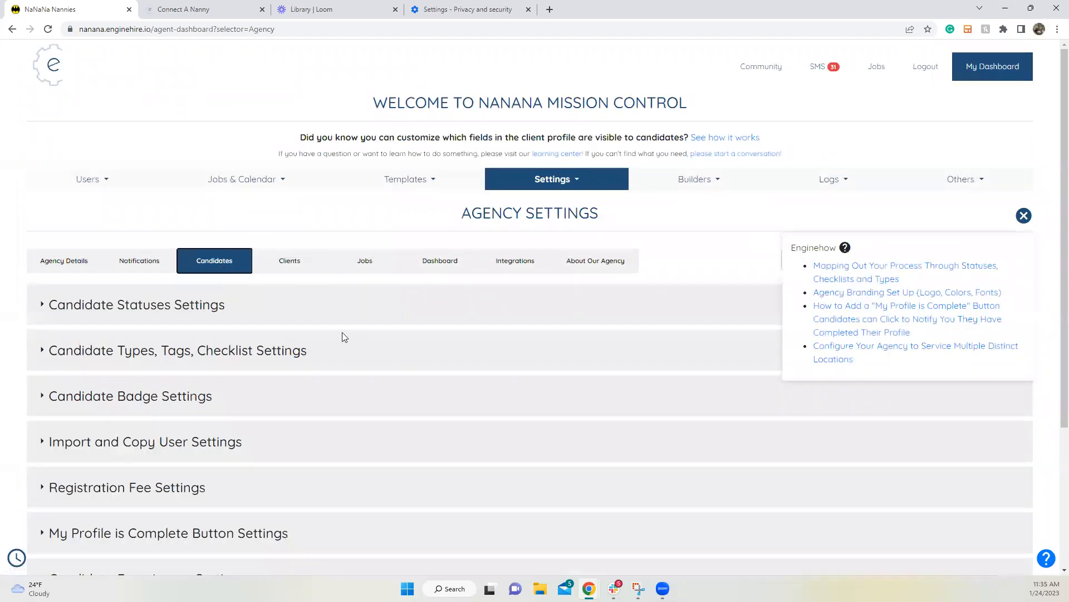
scroll(148, 346, "down", 1)
left_click(162, 348)
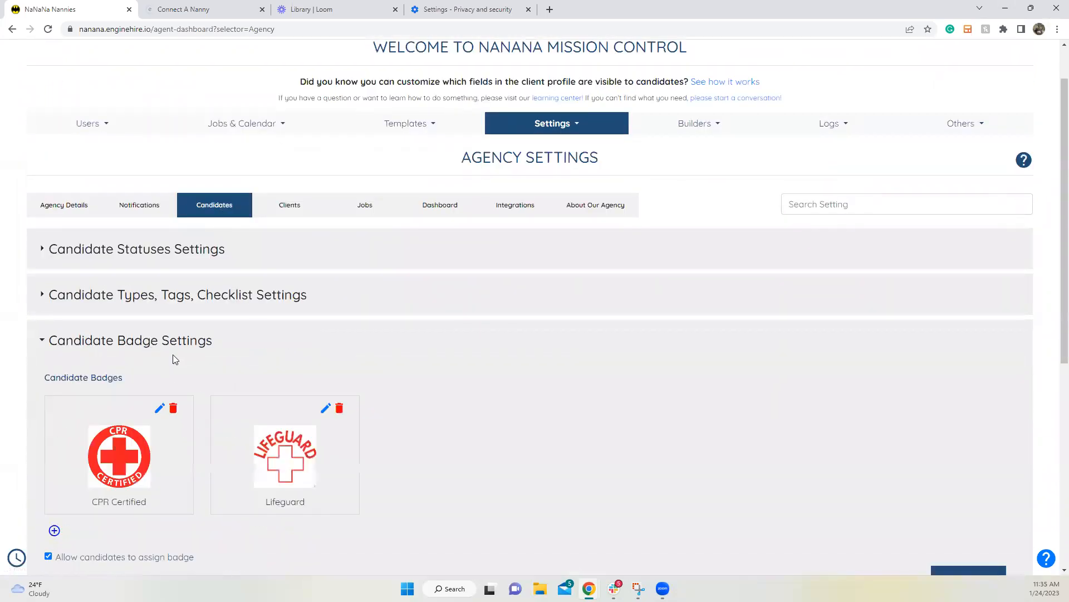
scroll(214, 364, "down", 2)
scroll(214, 366, "down", 1)
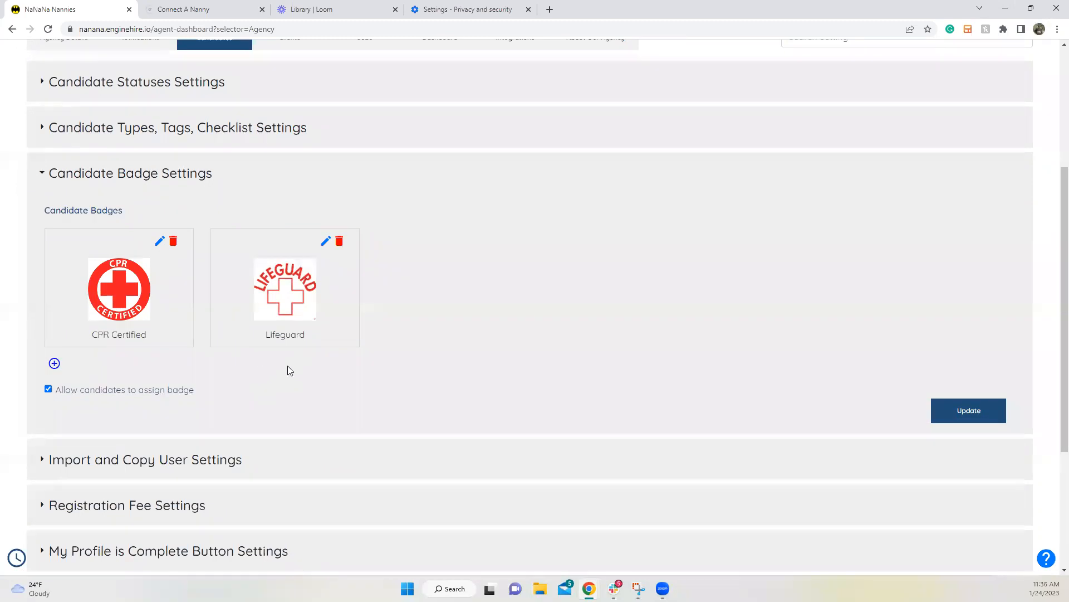
left_click(54, 363)
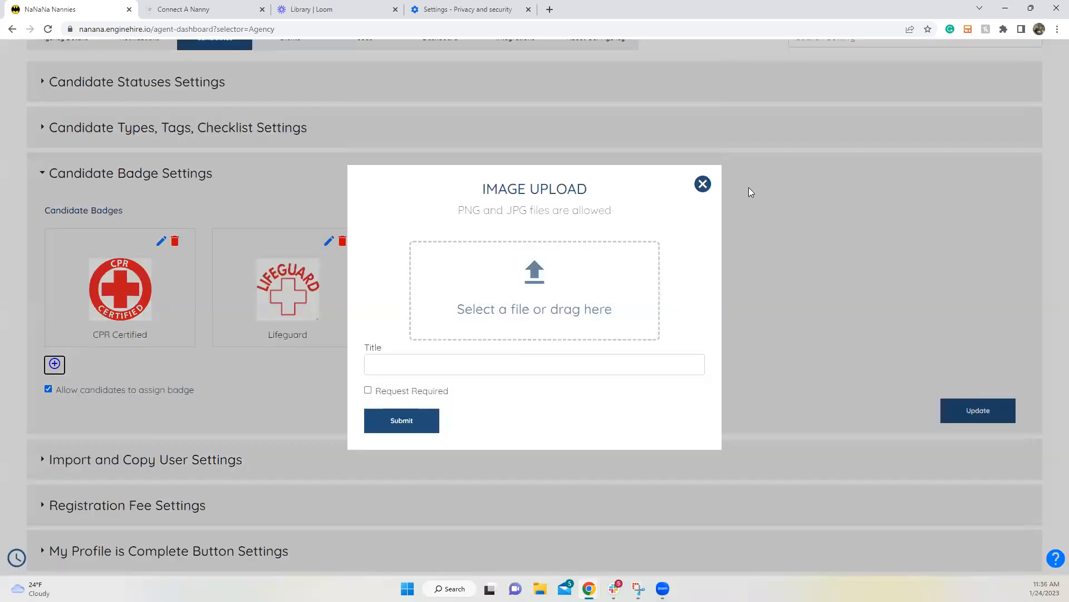
left_click(702, 185)
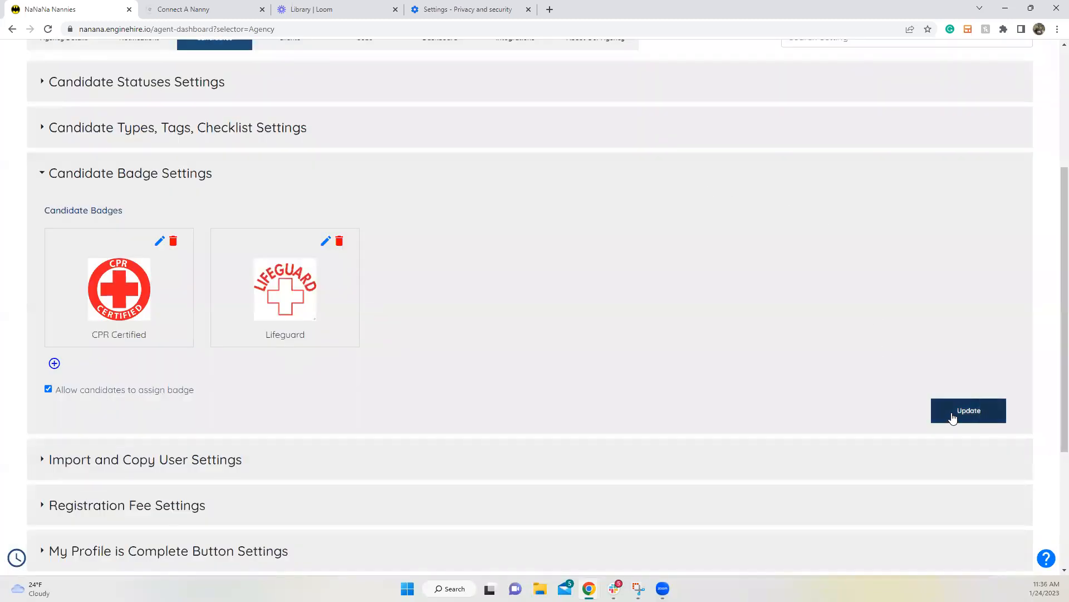
scroll(505, 308, "up", 1)
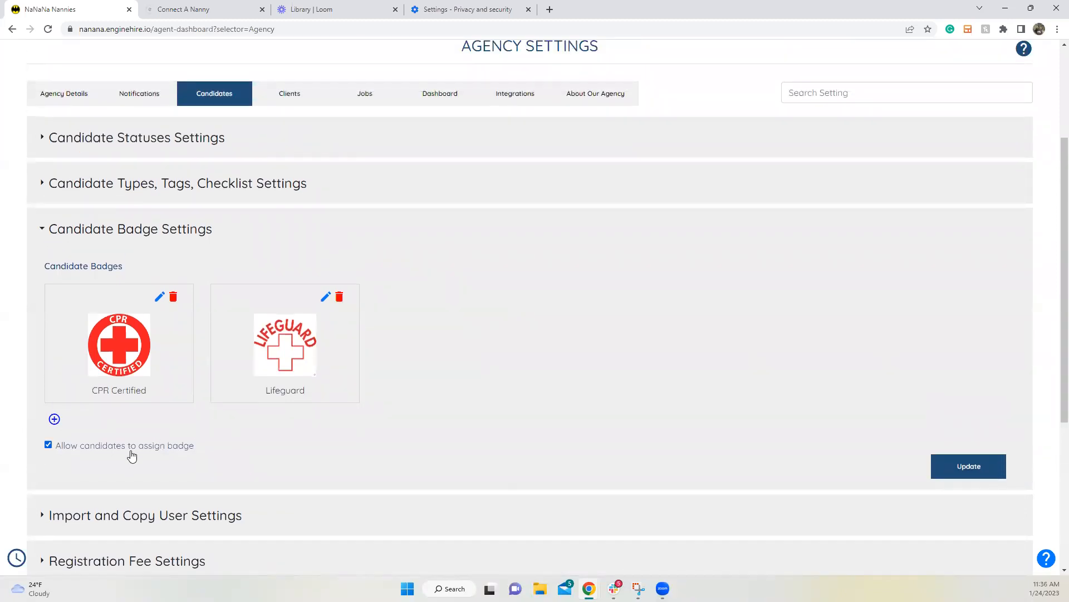
left_click(327, 301)
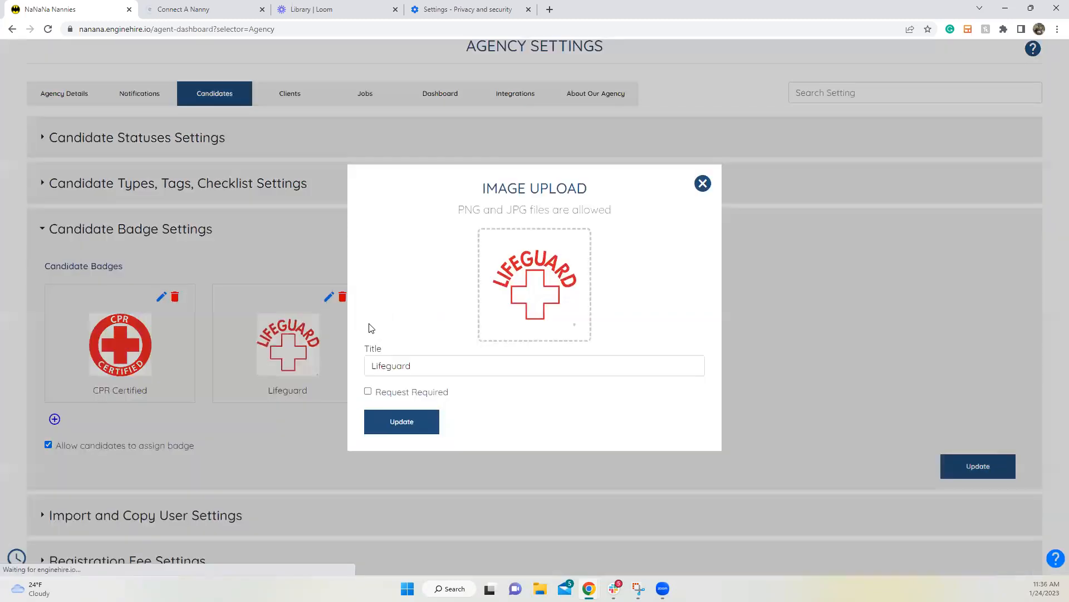
left_click(434, 392)
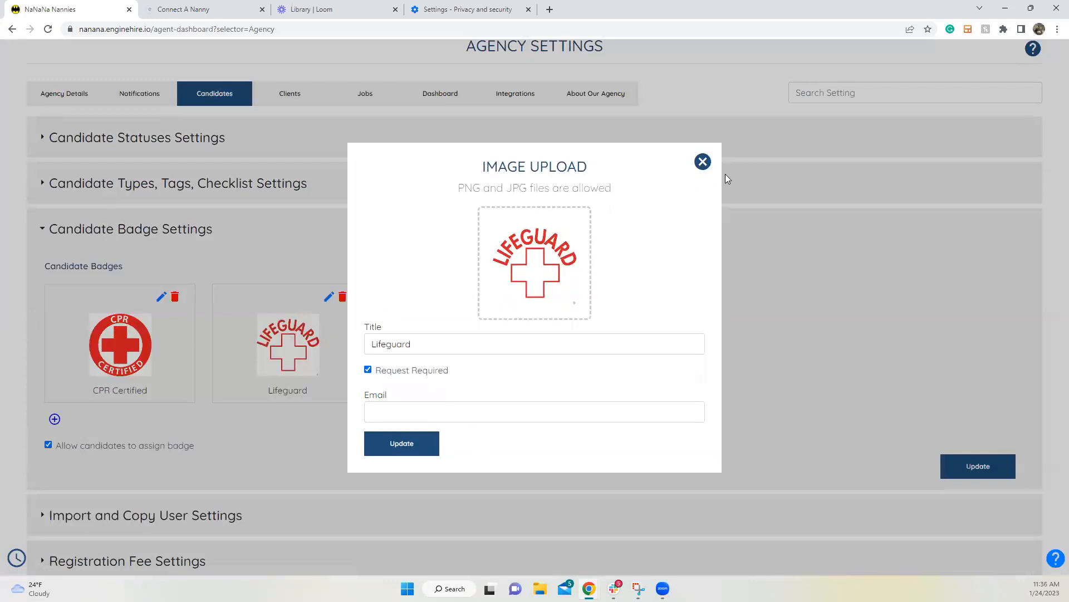
left_click(703, 162)
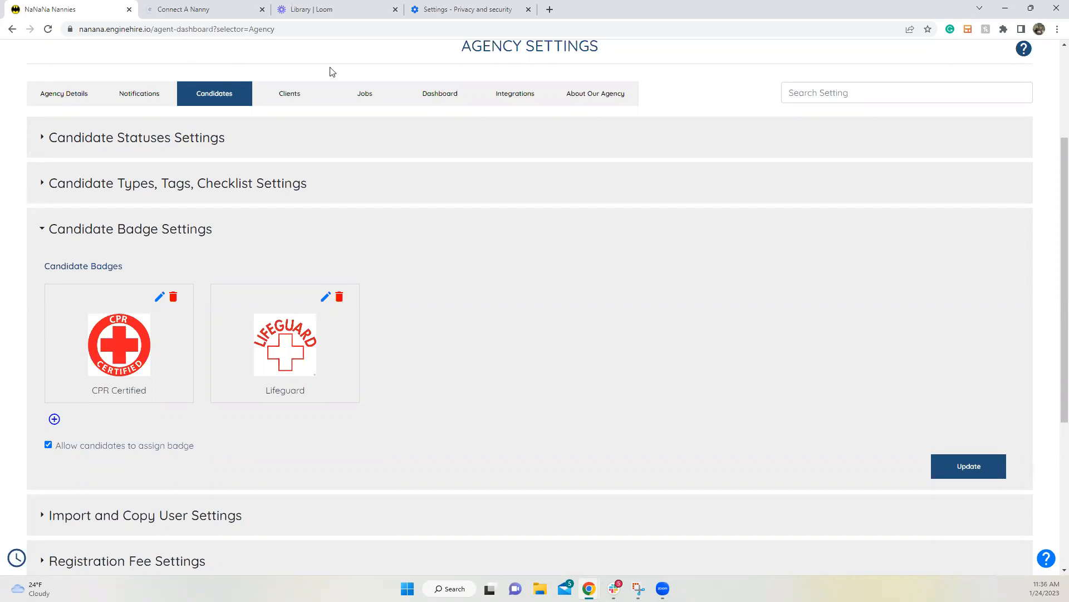
Step: Go back to the top and open the Candidates list from the Users menu
scroll(329, 72, "up", 3)
mouse_move(418, 191)
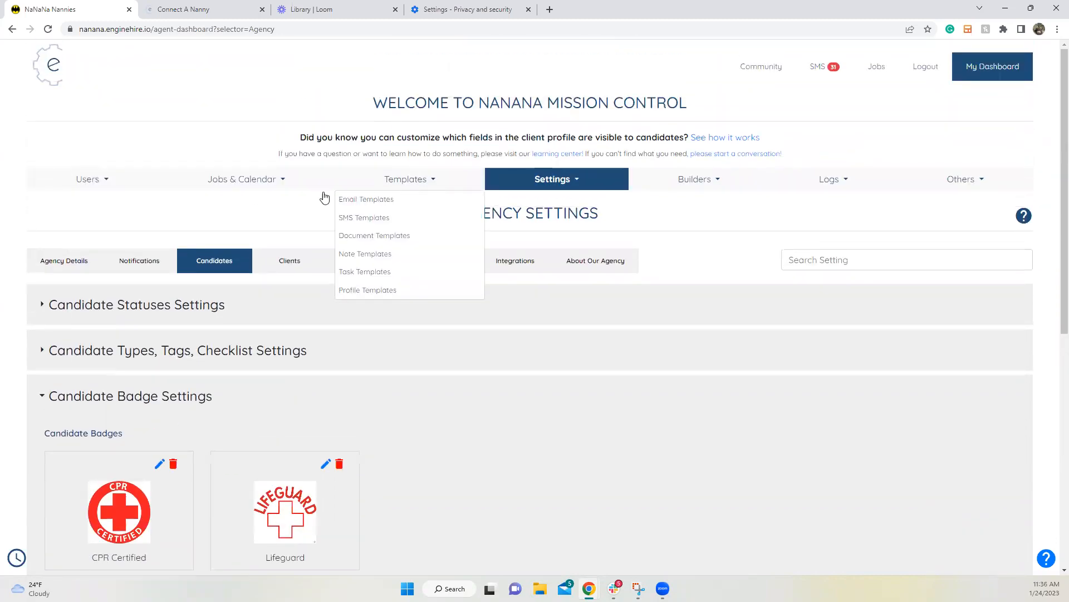
left_click(102, 179)
left_click(102, 216)
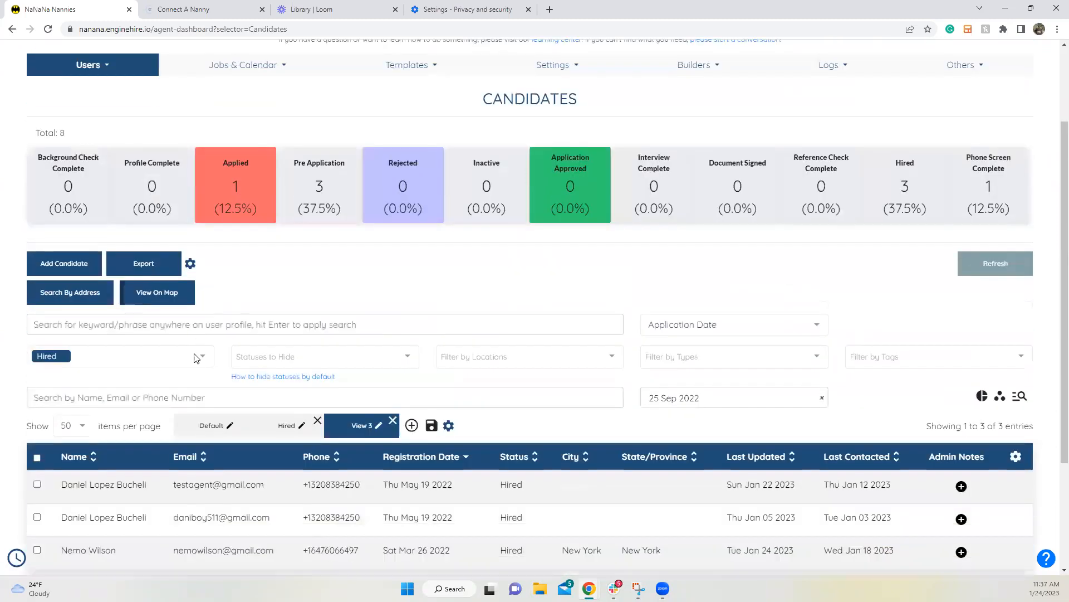
Step: Swap the last-row candidate's type from Test Type one to Test Type 2 and save
scroll(173, 384, "down", 3)
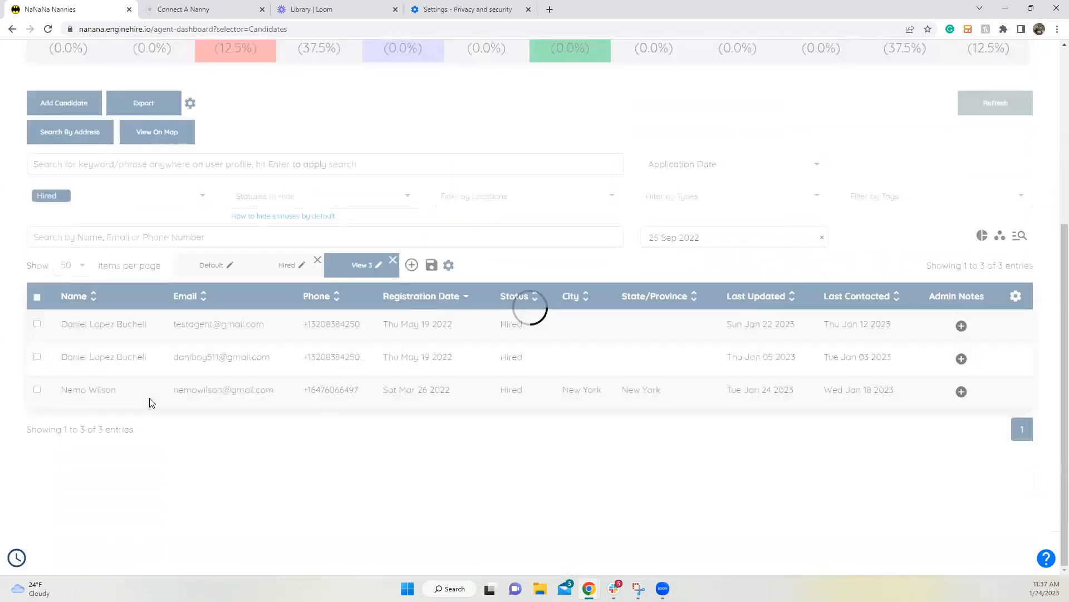
left_click(149, 390)
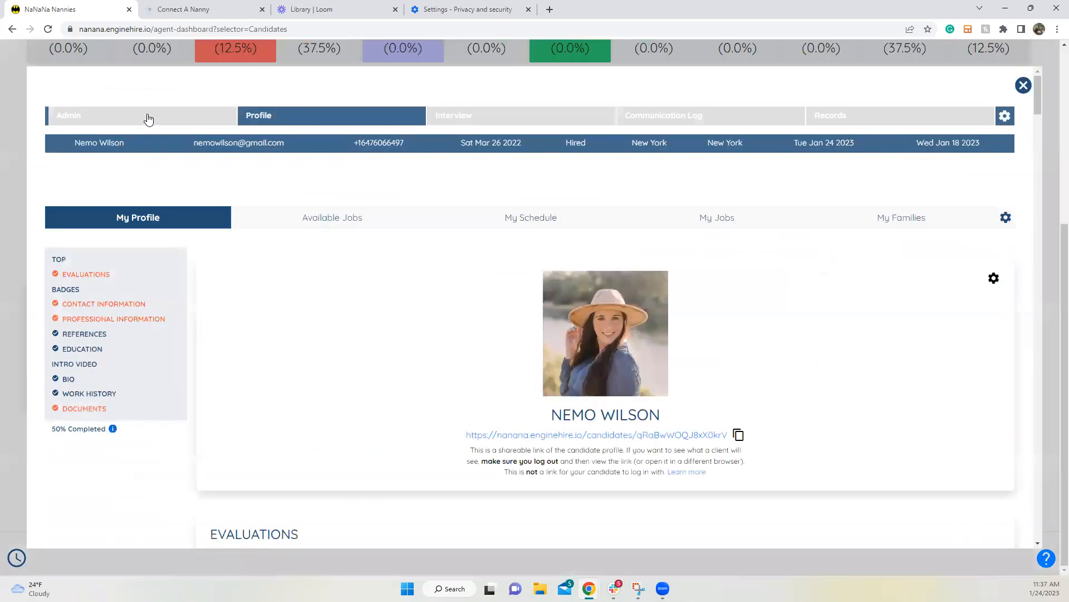
left_click(148, 119)
scroll(167, 323, "down", 2)
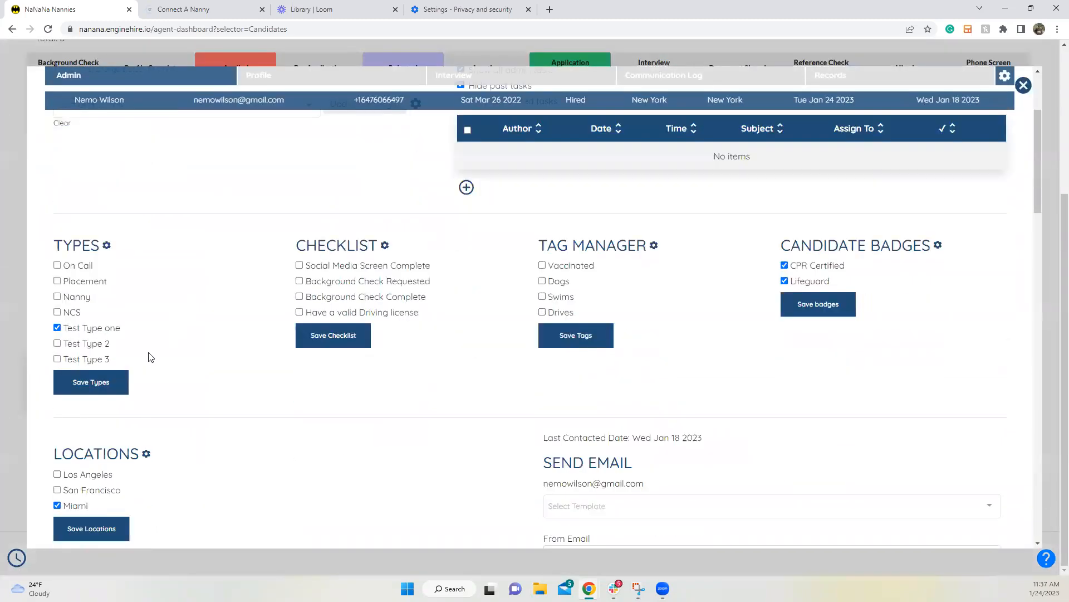
left_click(104, 324)
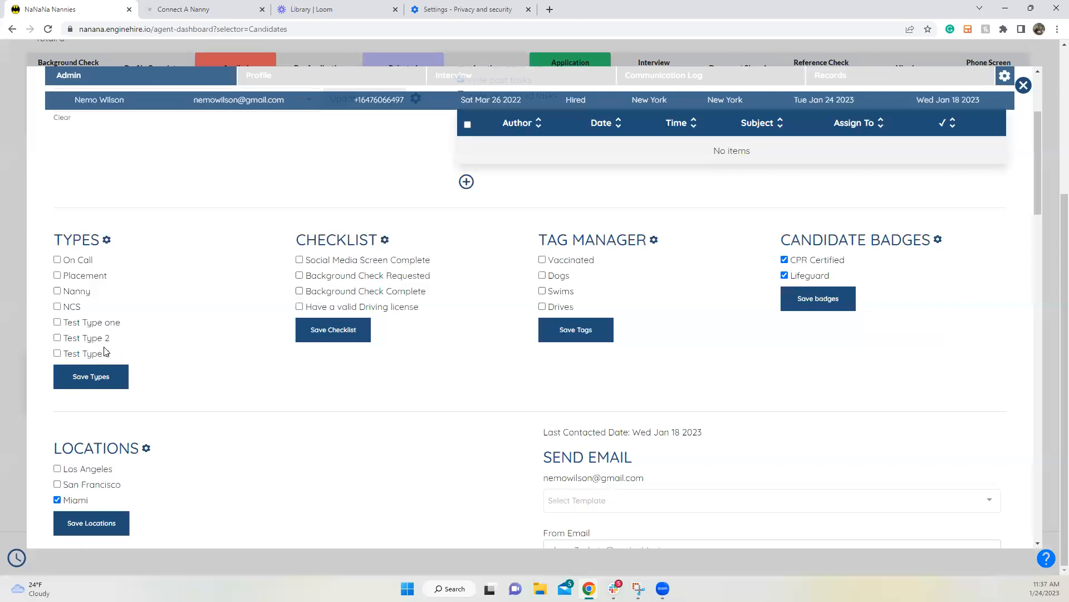
left_click(98, 340)
left_click(103, 381)
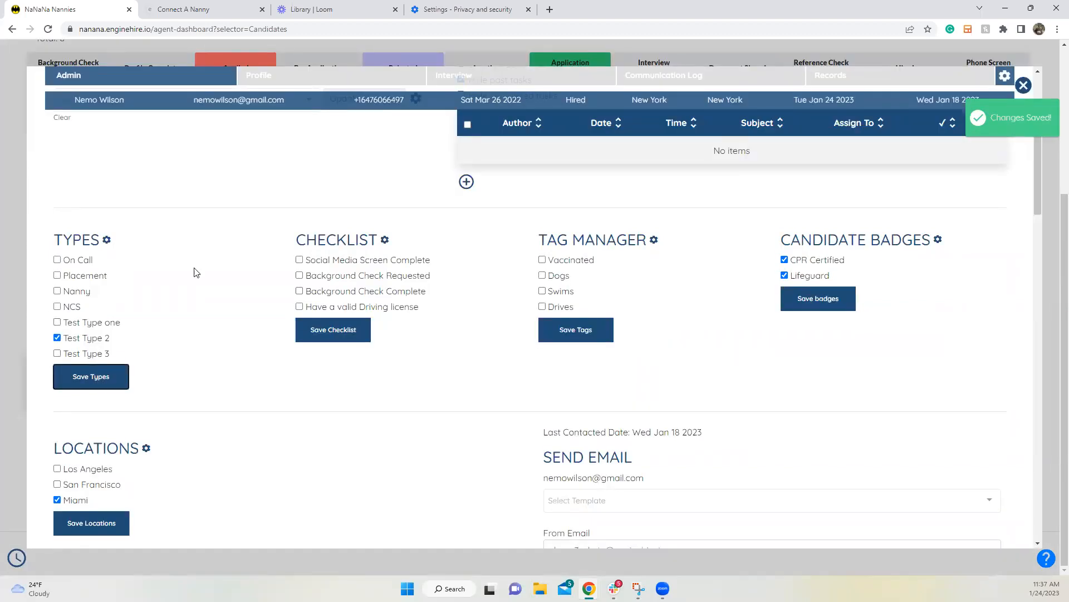
Step: Check the candidate's profile, return to the Admin details, then close the record
left_click(298, 76)
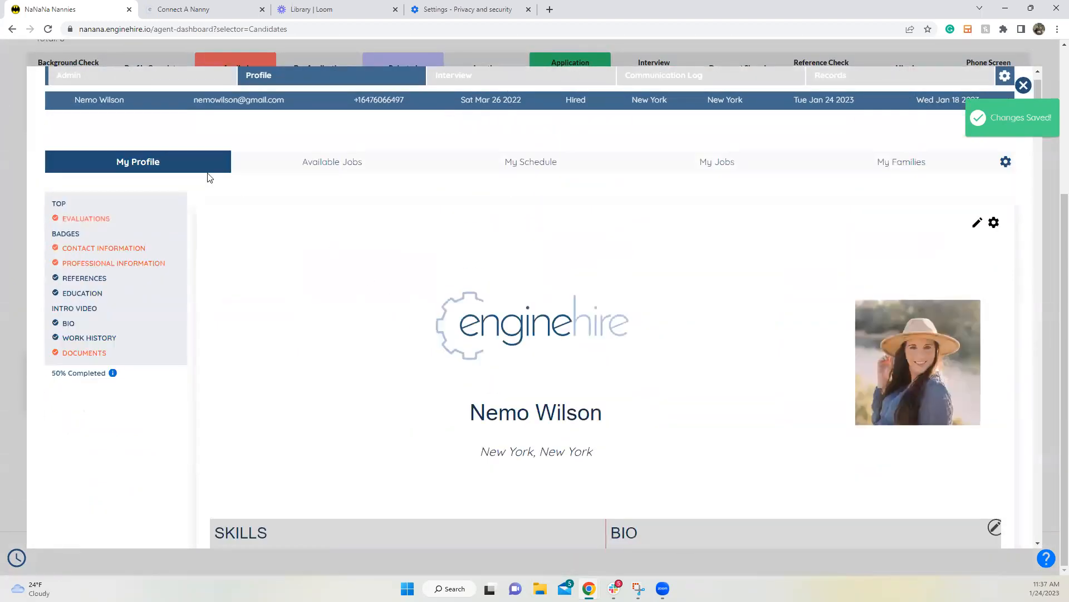
left_click(132, 85)
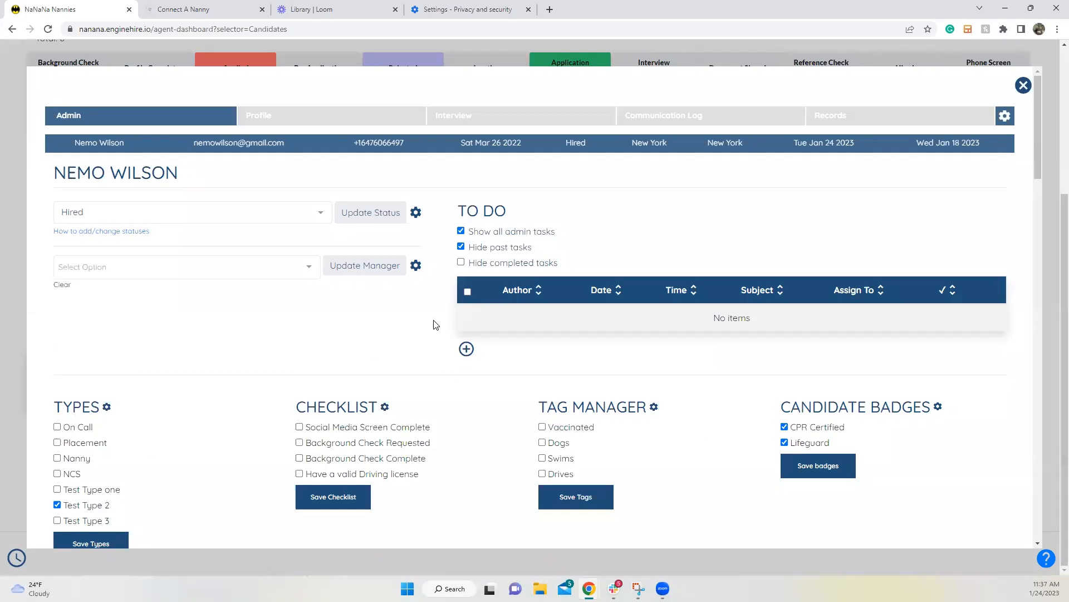
left_click(1023, 86)
scroll(452, 266, "up", 4)
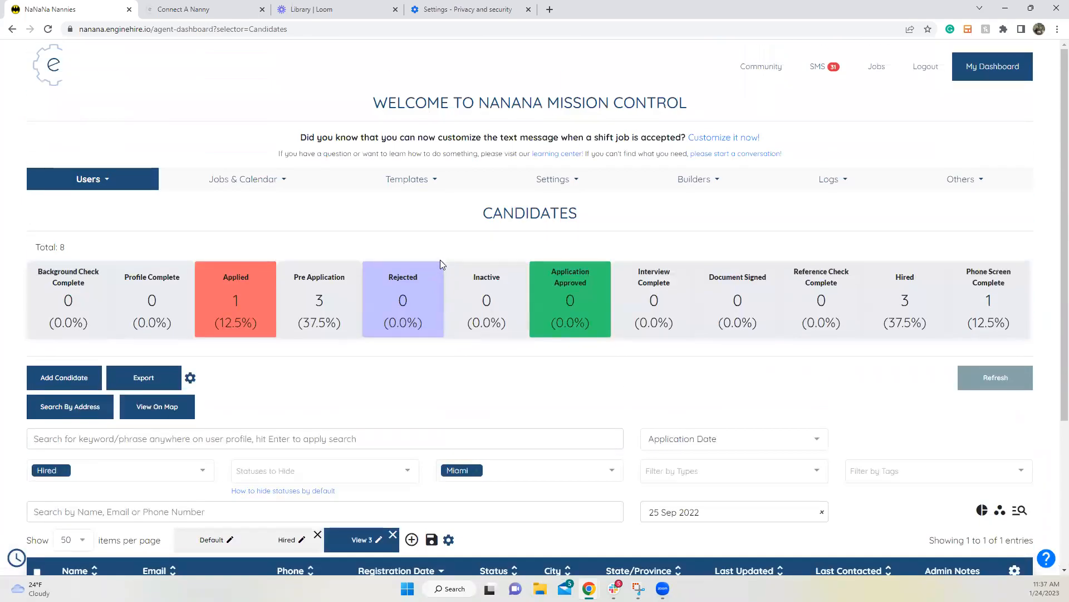
Step: Open the bottom-row client from the Users > Clients list
left_click(123, 181)
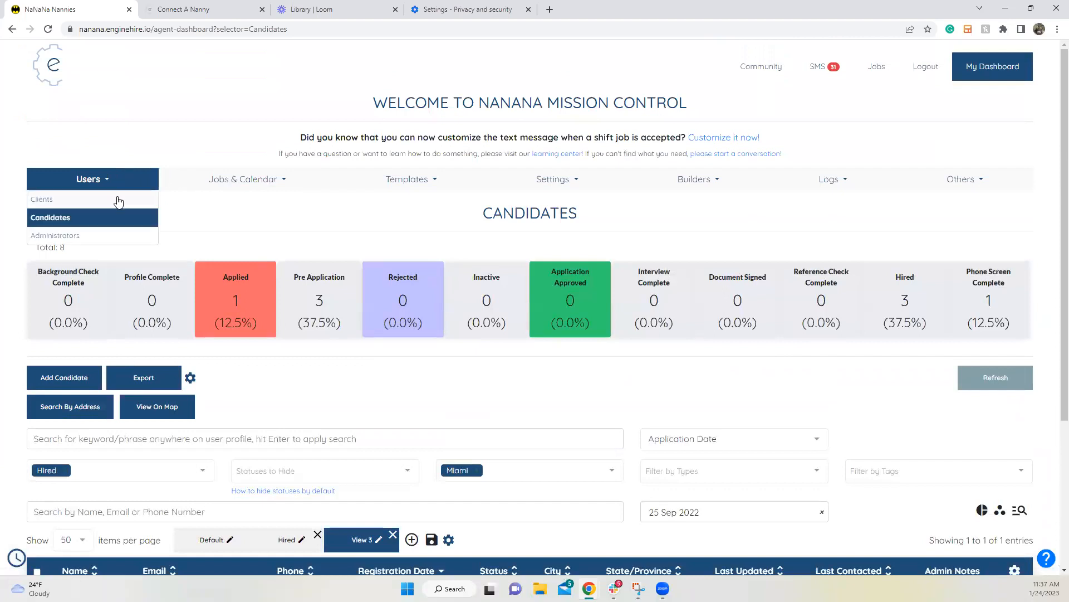
left_click(128, 208)
scroll(233, 370, "down", 5)
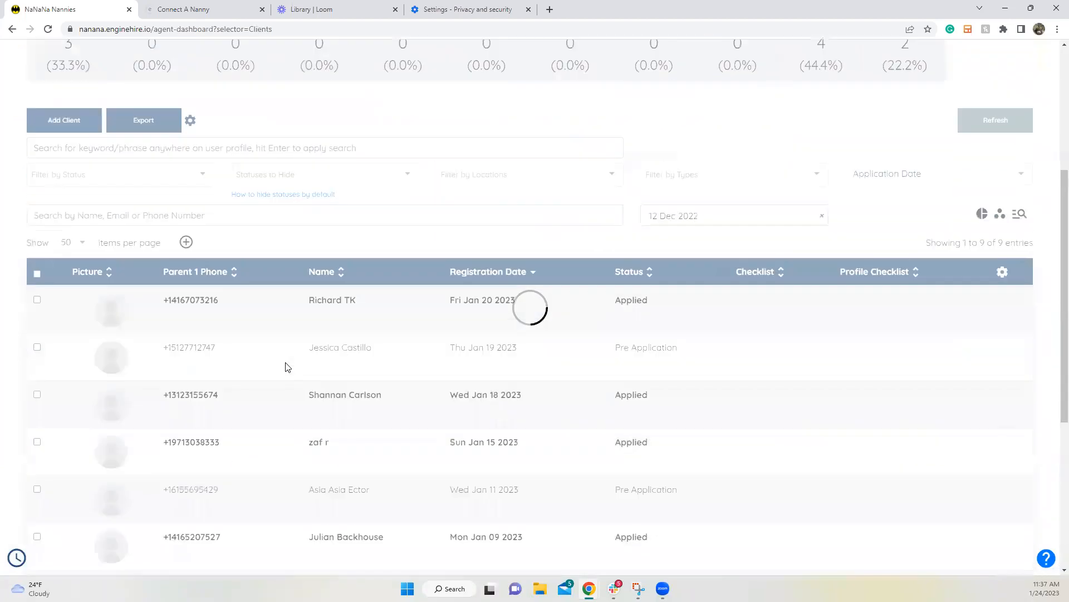
scroll(203, 365, "down", 4)
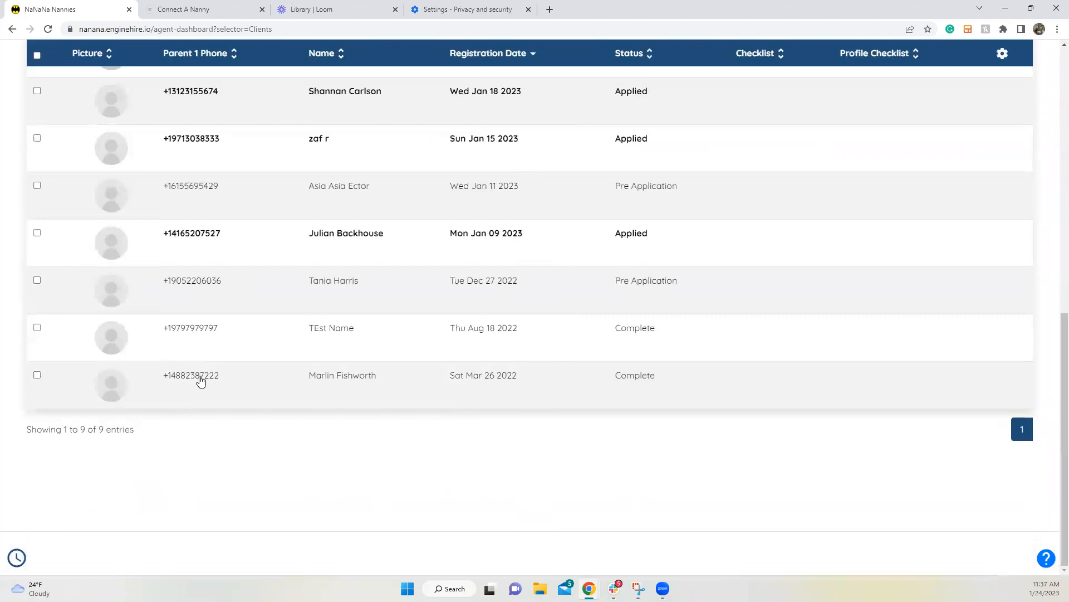
left_click(201, 376)
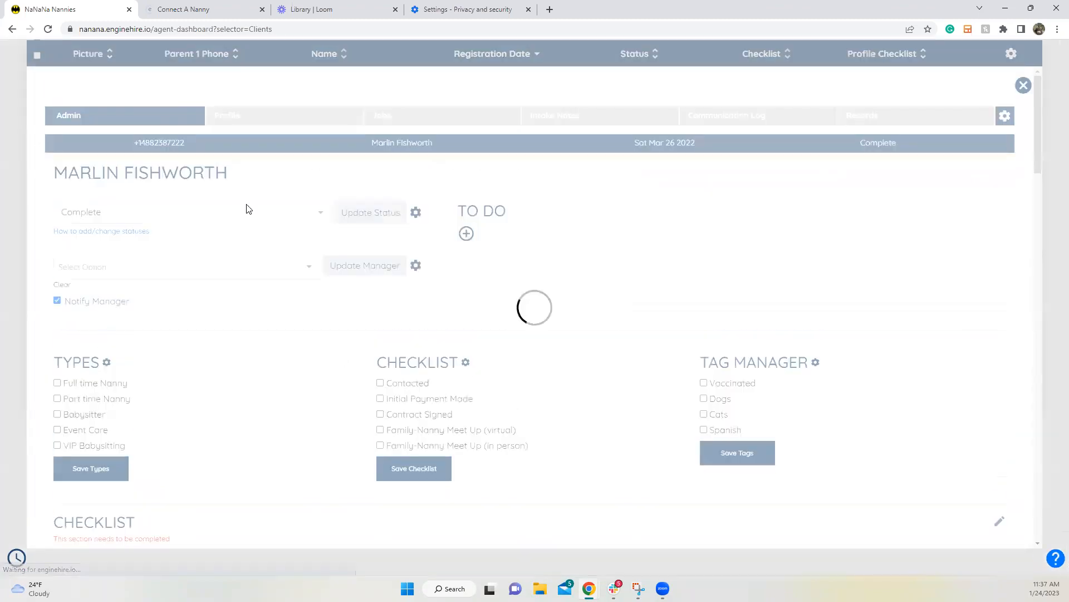
Step: Check the assigned candidate on the Jan 24–25 booking in the client's calendar, then close it
left_click(240, 118)
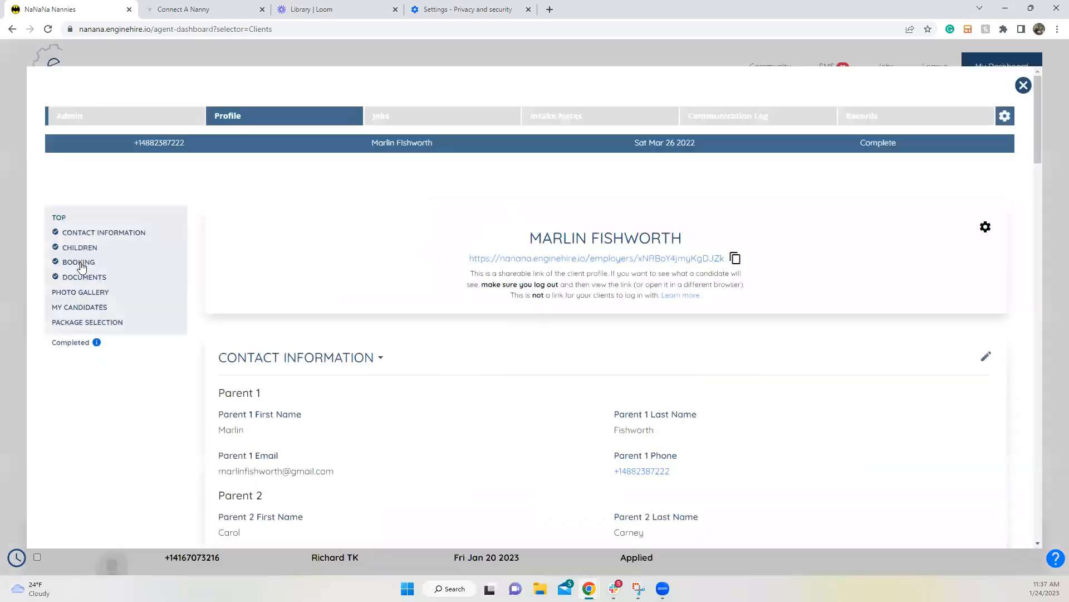
left_click(81, 262)
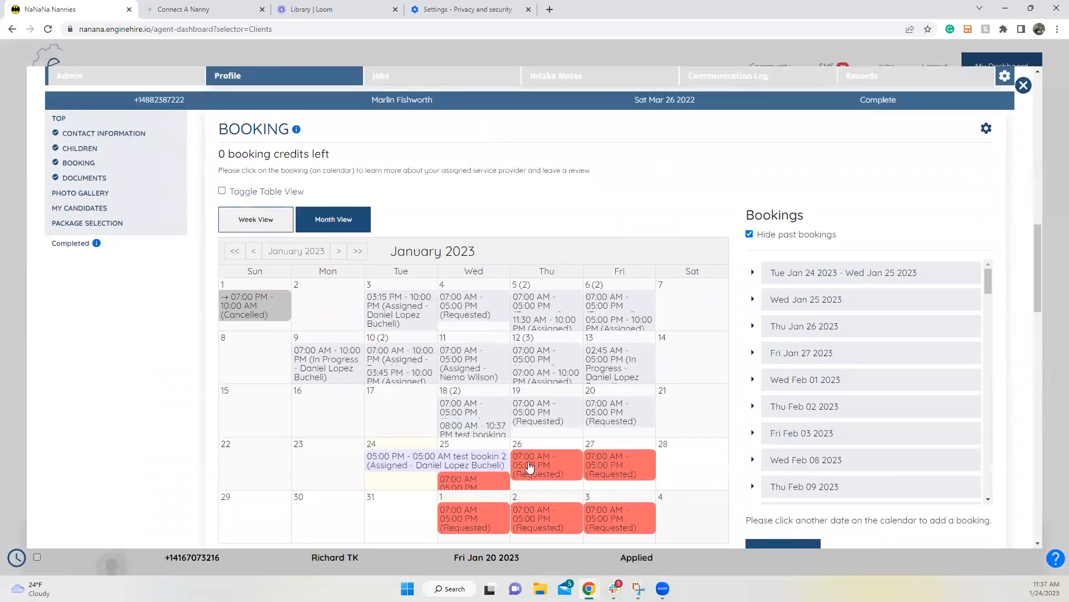
left_click(481, 462)
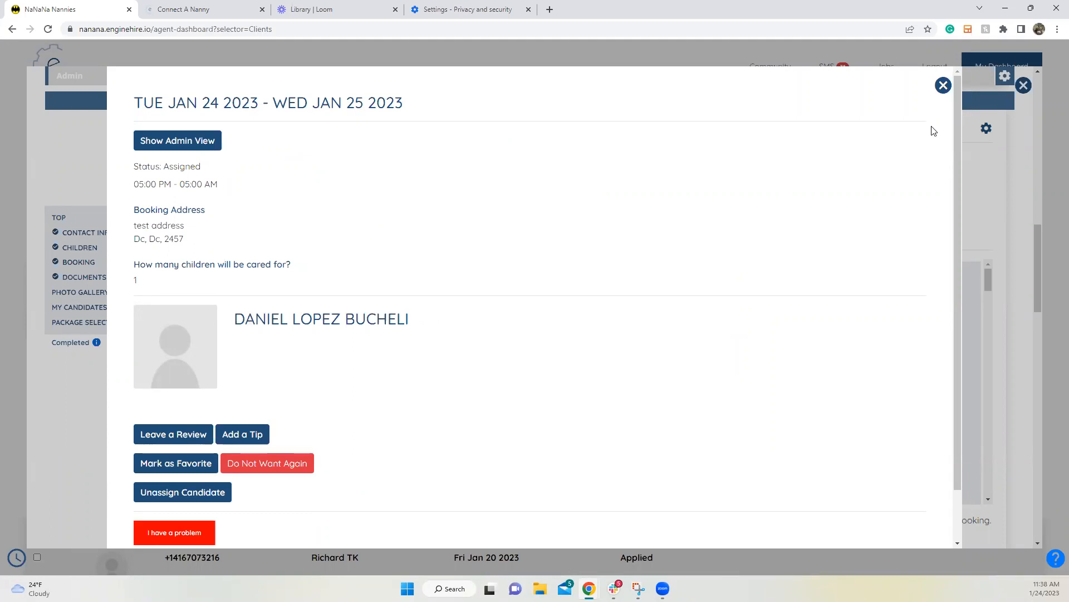
left_click(944, 86)
left_click(542, 179)
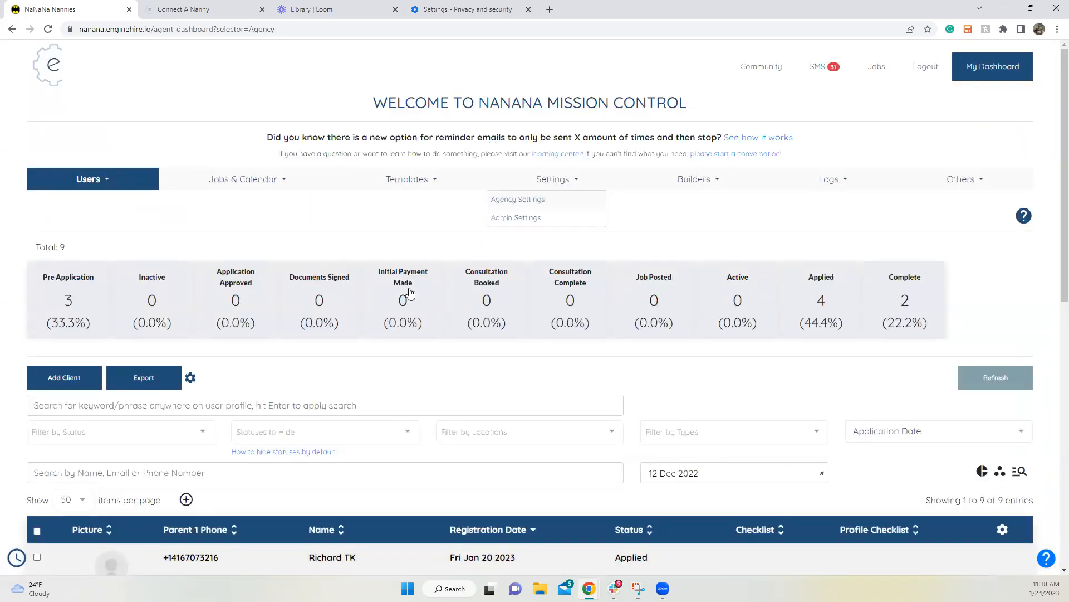
Step: Open Agency Settings > Candidates, expand Other Settings and scroll through its options
left_click(519, 202)
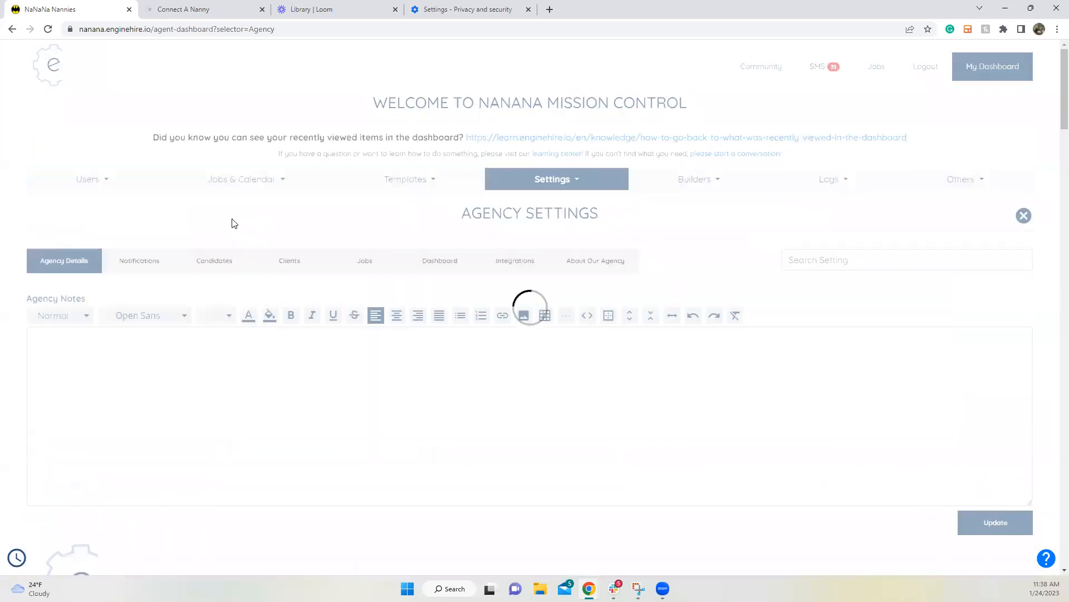
left_click(216, 265)
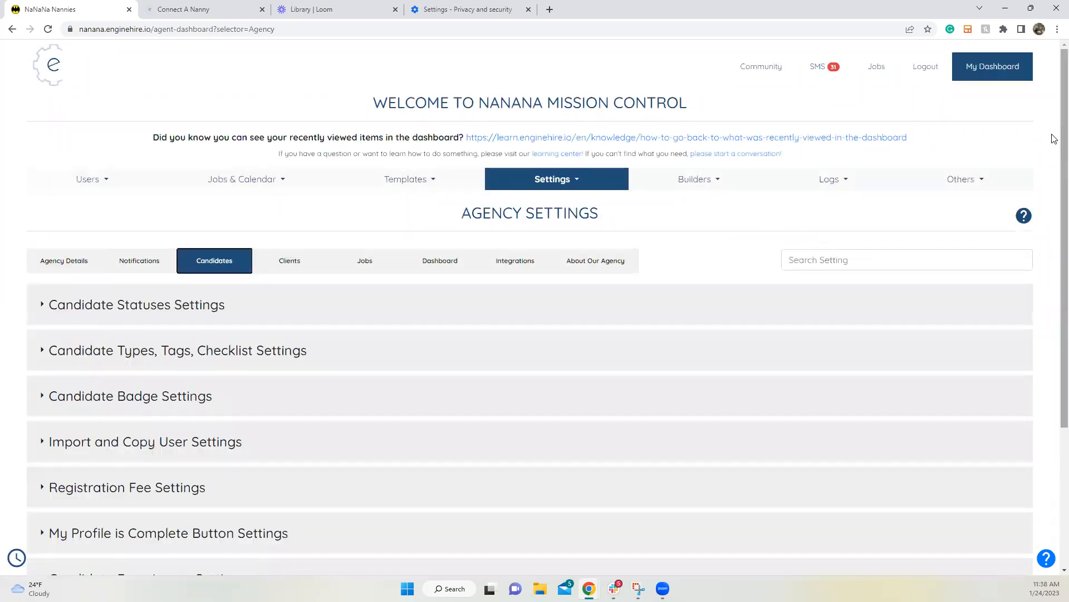
scroll(198, 447, "down", 4)
left_click(105, 430)
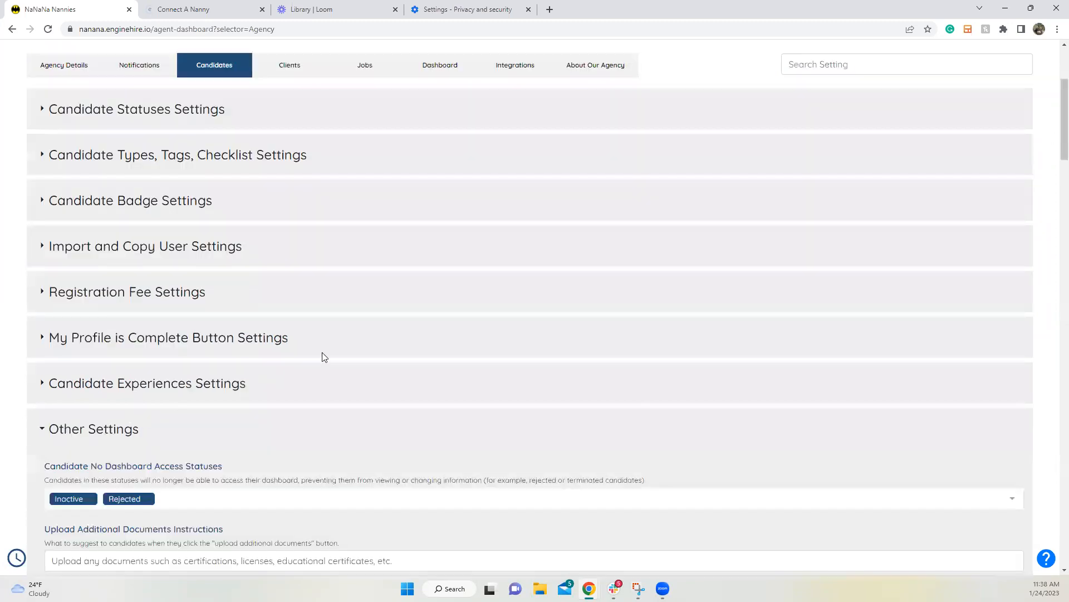
scroll(322, 355, "down", 10)
scroll(496, 351, "down", 15)
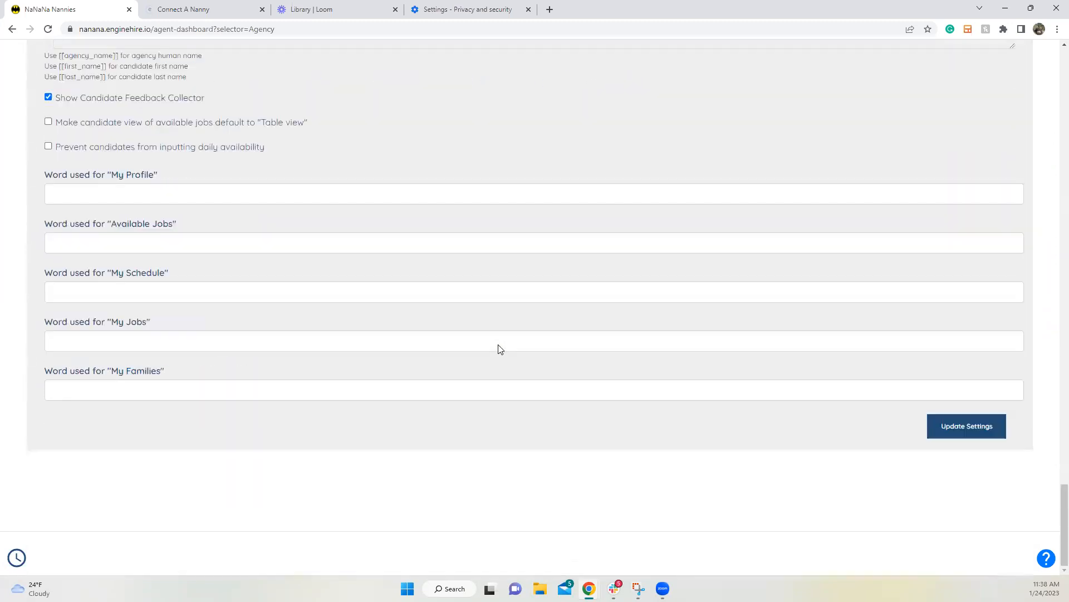
scroll(501, 340, "up", 6)
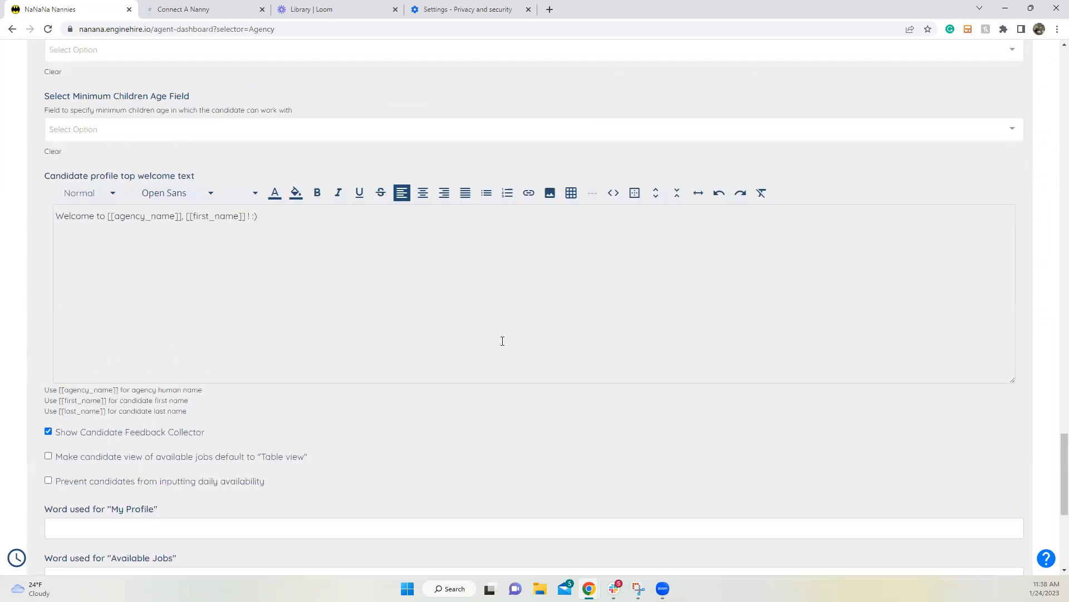
scroll(502, 341, "up", 10)
scroll(503, 345, "up", 2)
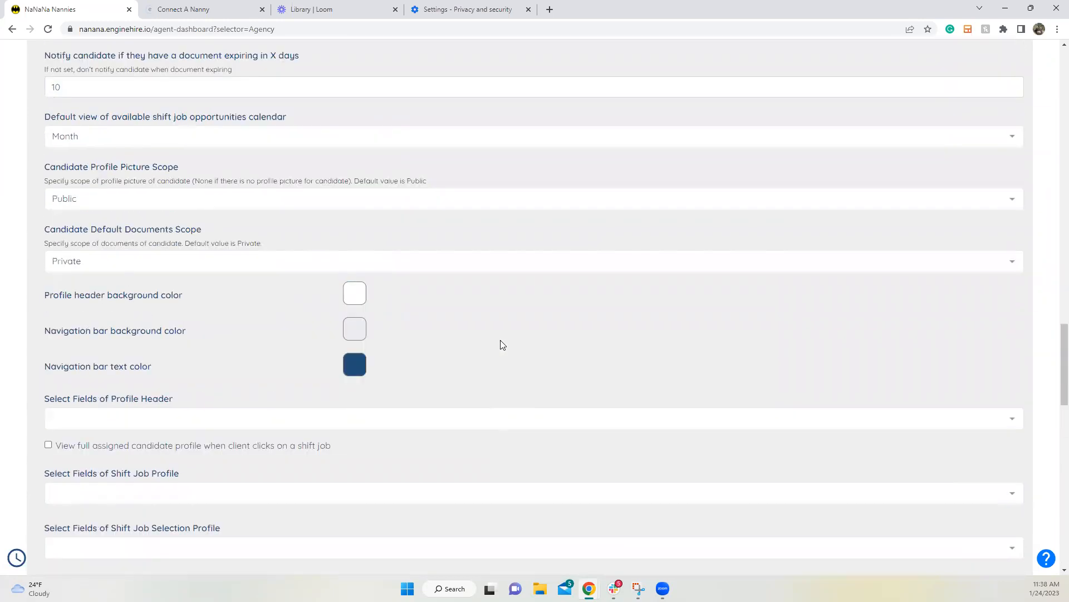
scroll(502, 344, "down", 3)
Step: Look at the Shift Job Profile field list without choosing any field, then return to the top
left_click(167, 382)
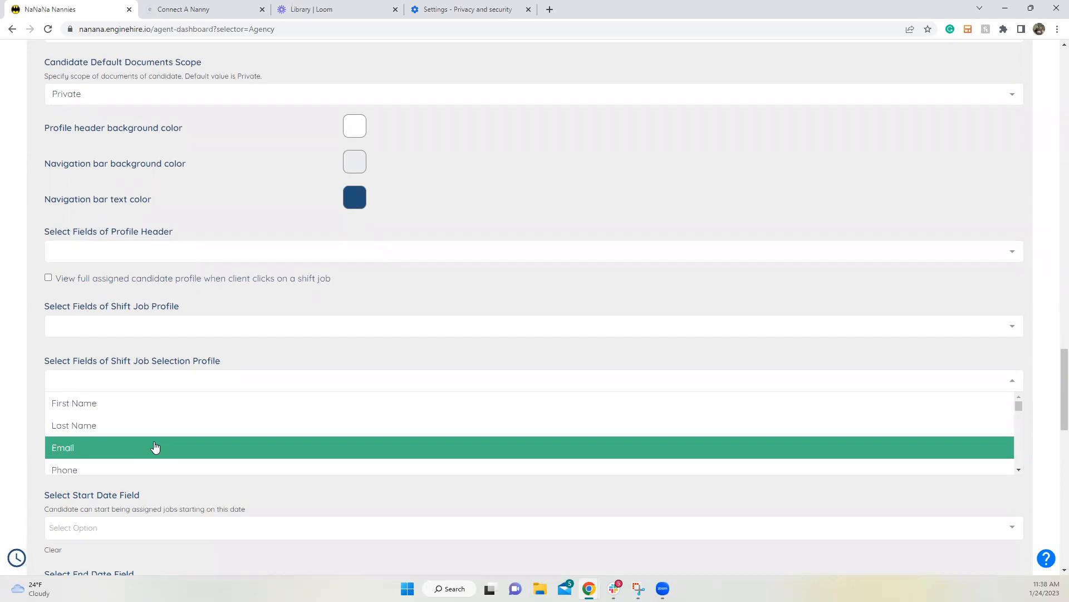
left_click(147, 354)
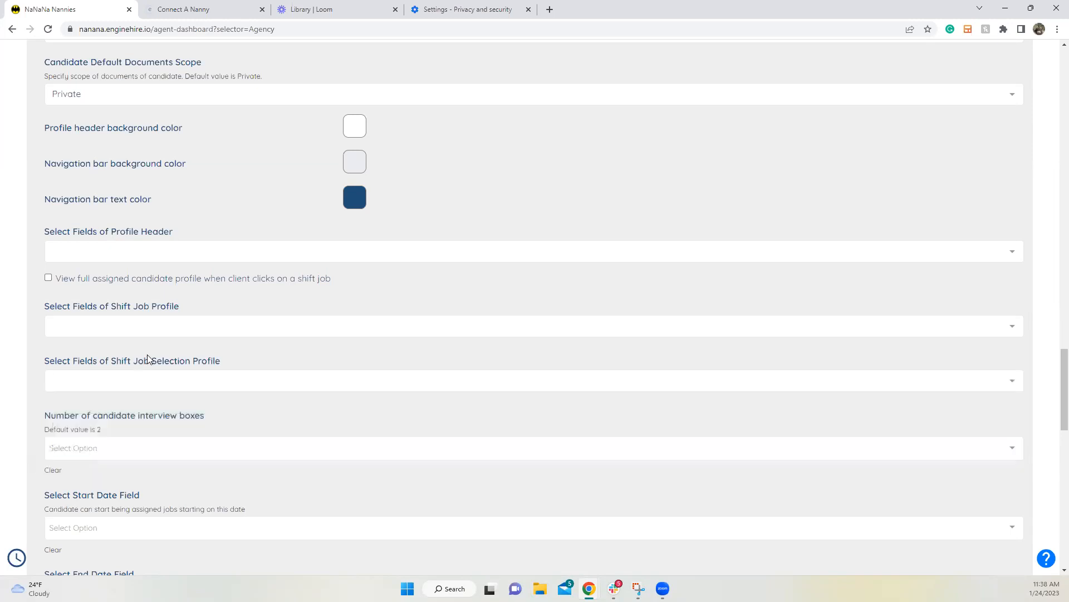
left_click_drag(1063, 382, 1061, 61)
left_click(90, 180)
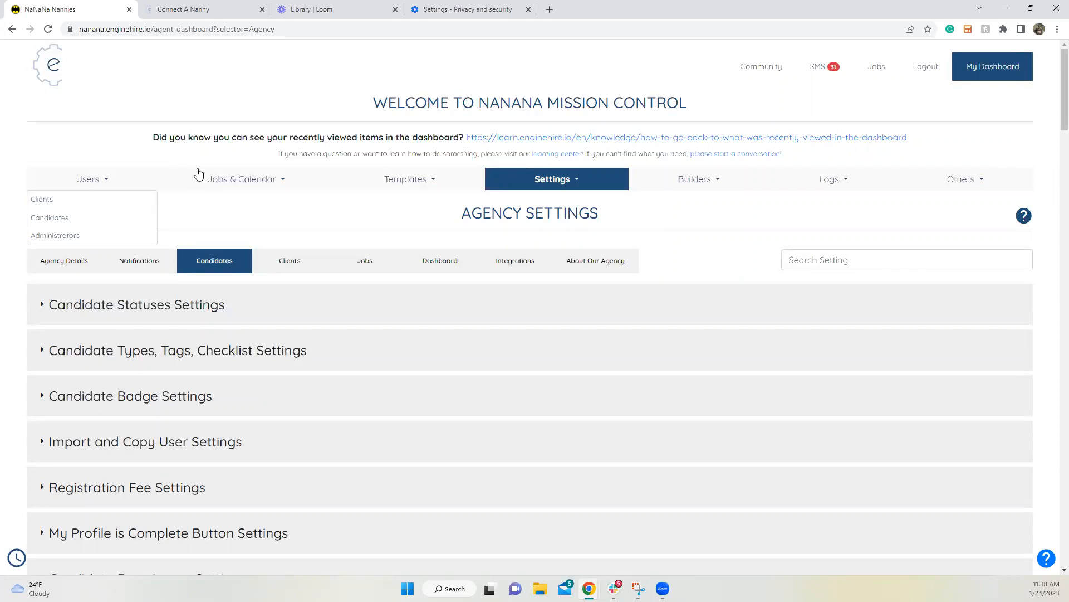
left_click(392, 184)
left_click(387, 291)
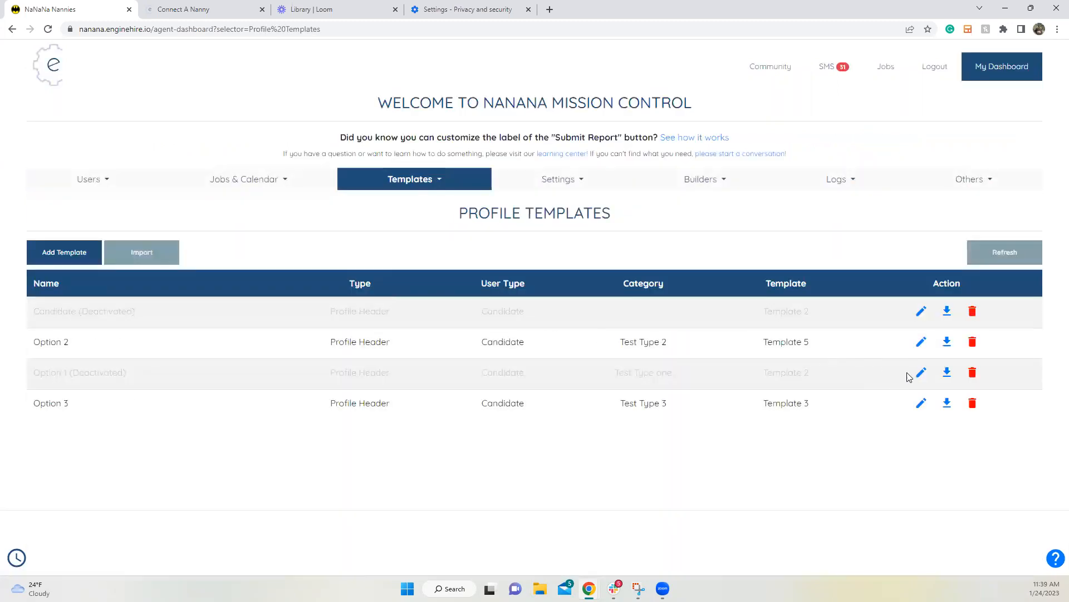
left_click(921, 373)
scroll(502, 378, "down", 5)
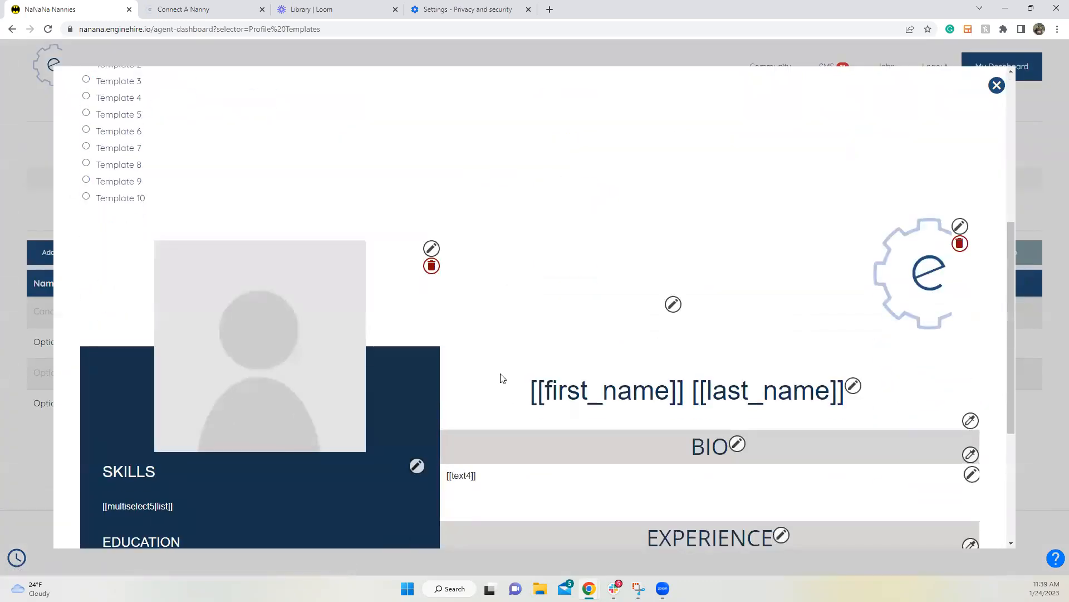
scroll(157, 216, "up", 2)
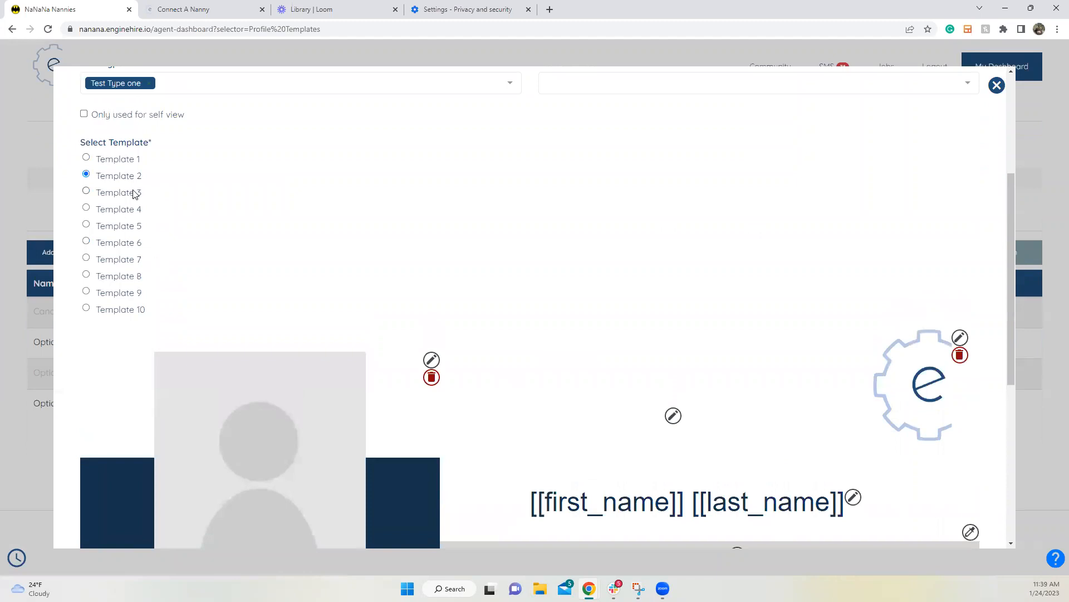
left_click(134, 193)
left_click(134, 237)
scroll(360, 313, "down", 6)
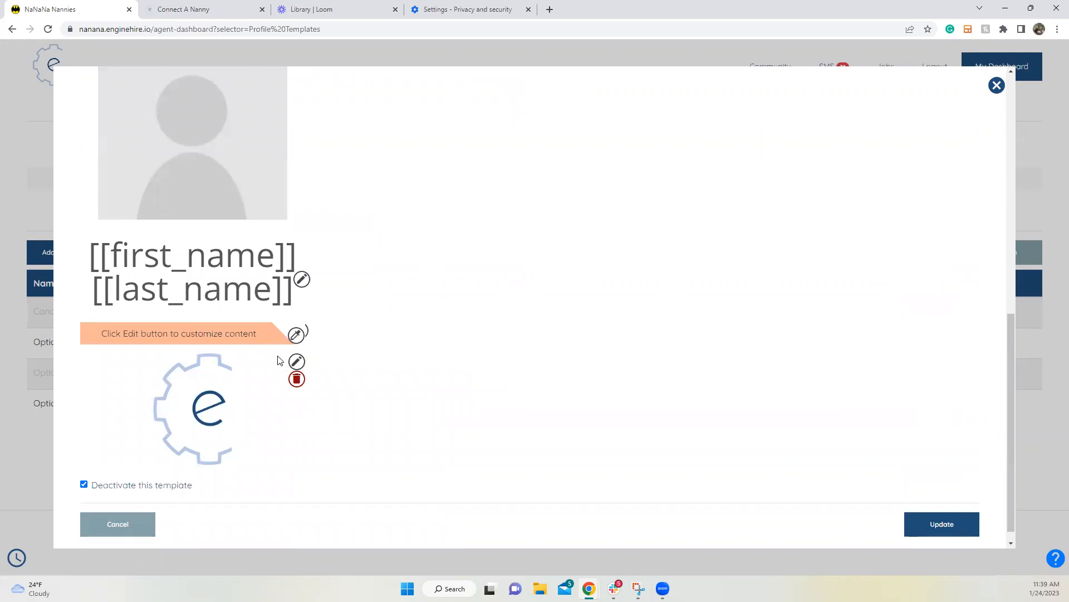
scroll(280, 360, "up", 2)
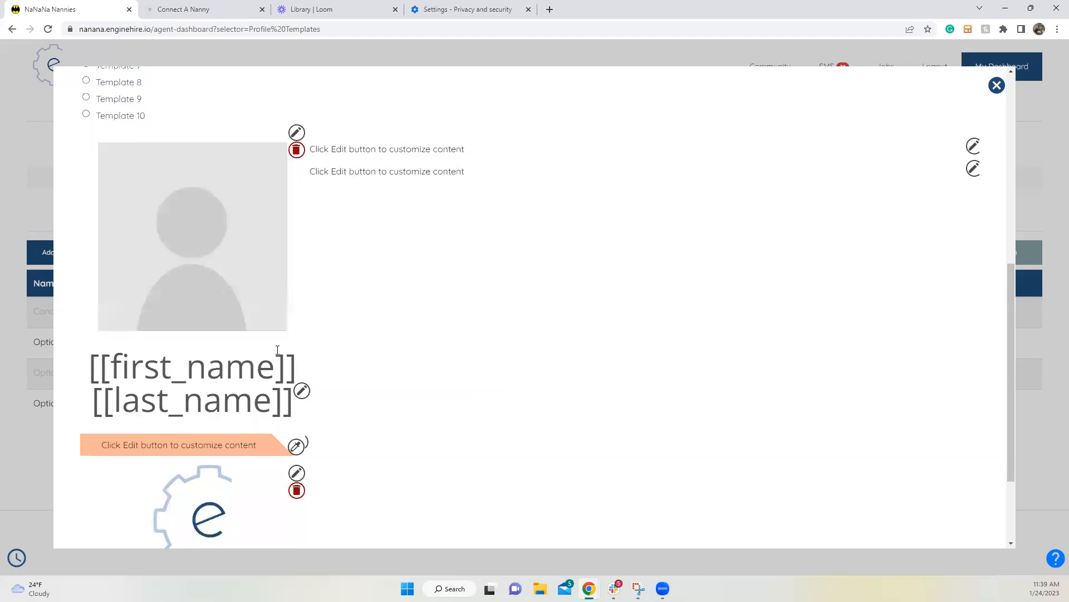
scroll(278, 350, "up", 2)
left_click(125, 160)
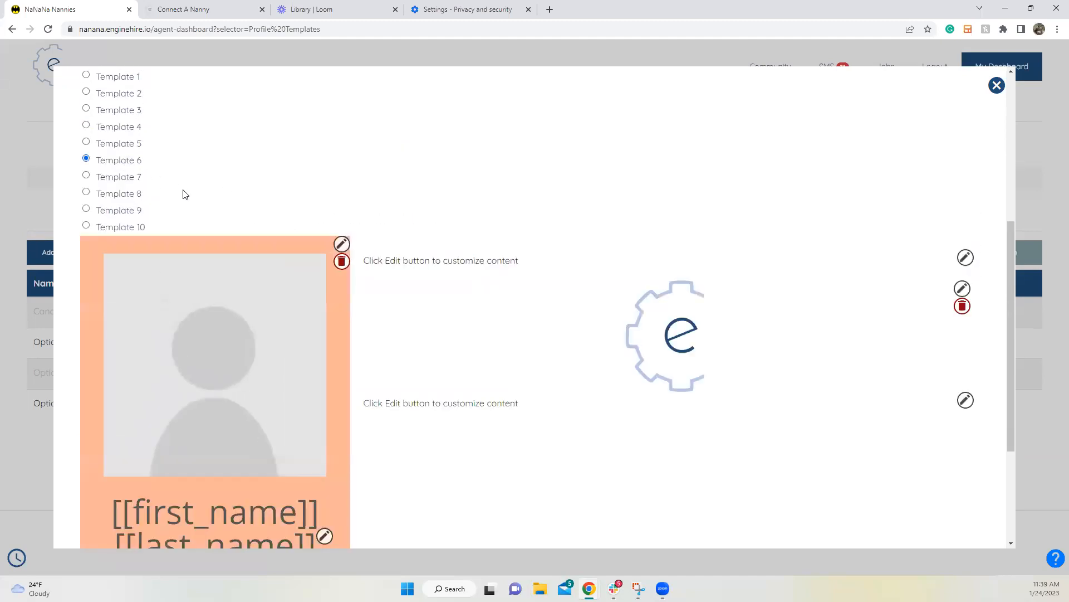
scroll(195, 206, "down", 3)
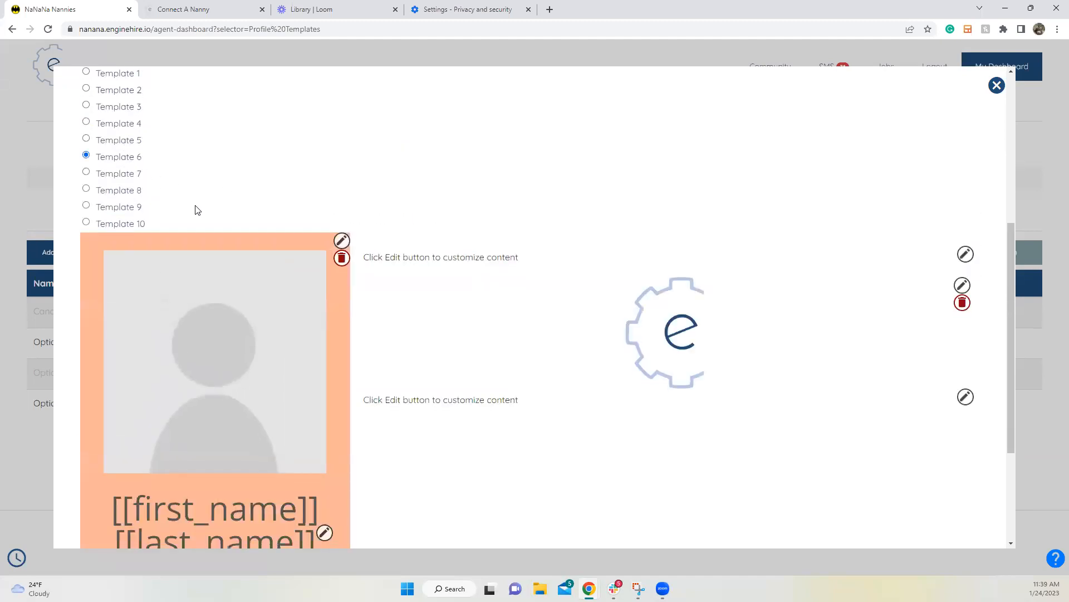
scroll(196, 210, "up", 3)
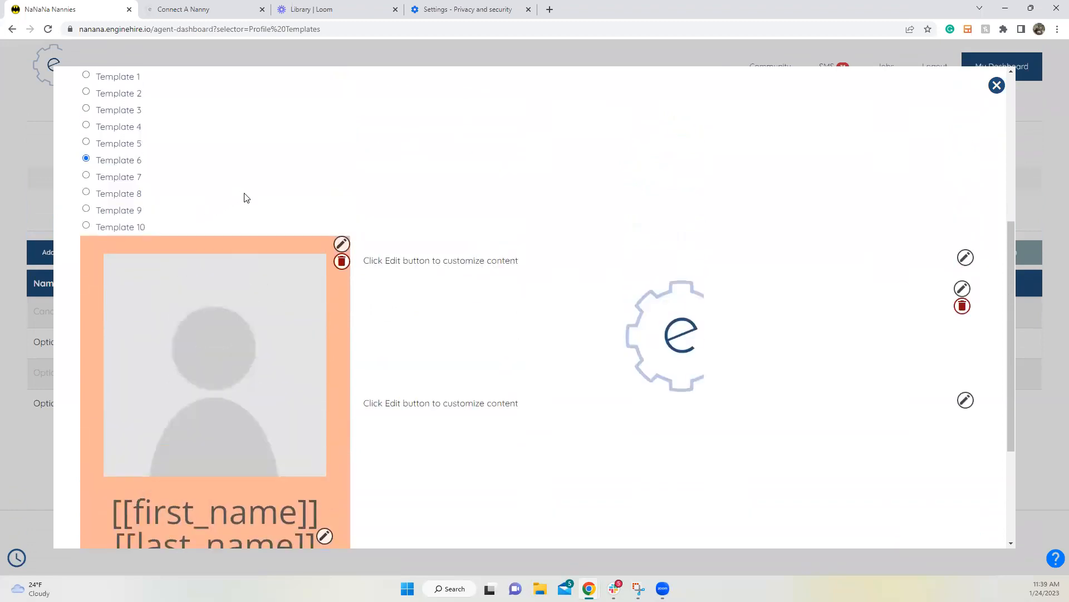
scroll(248, 206, "up", 4)
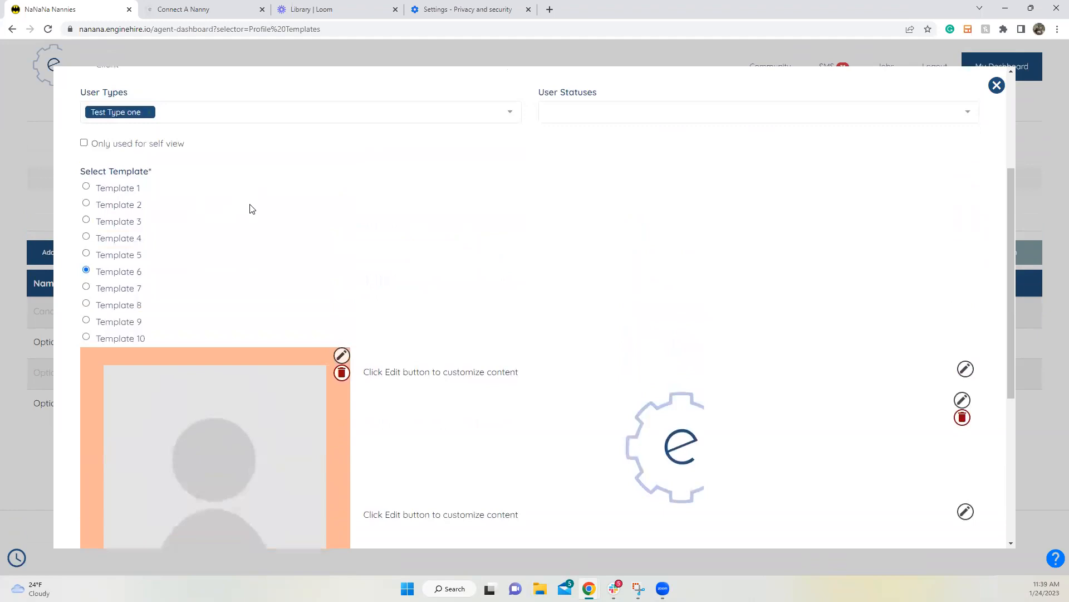
left_click(135, 350)
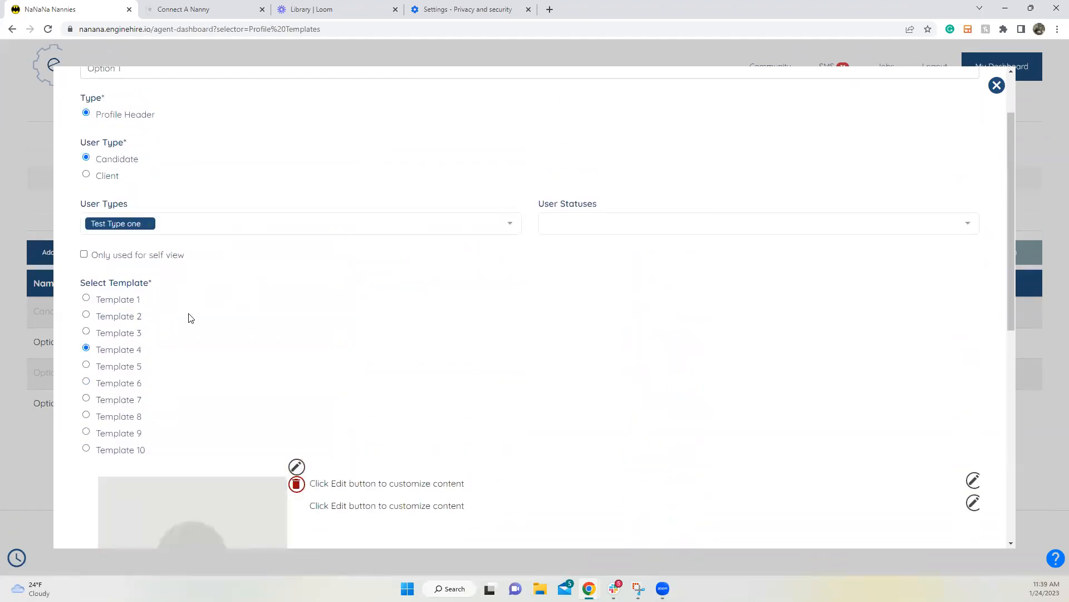
scroll(190, 318, "down", 5)
scroll(190, 319, "down", 3)
scroll(198, 311, "up", 6)
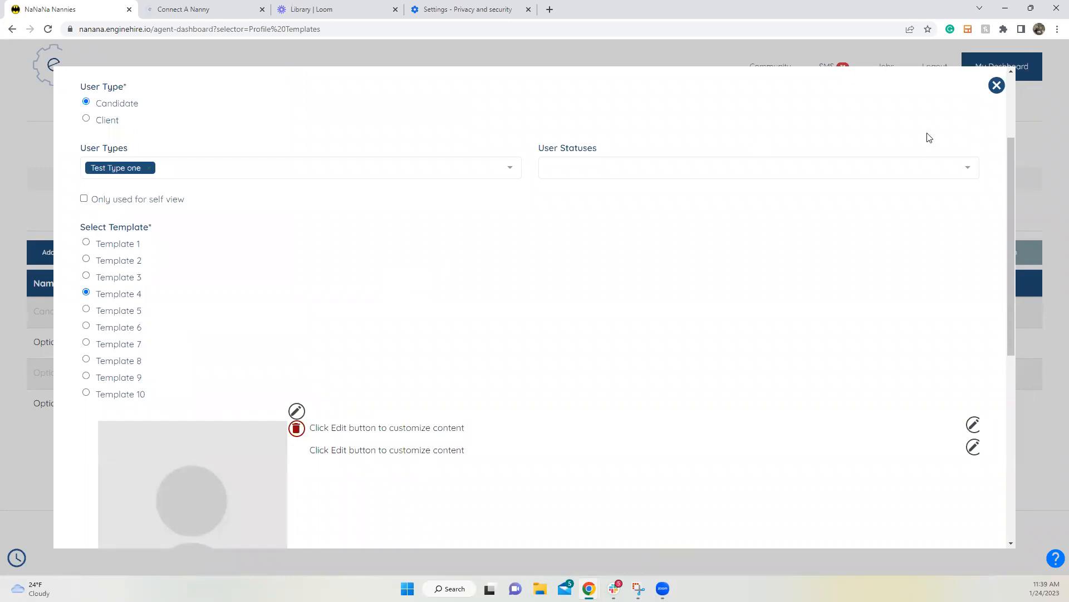
left_click(996, 86)
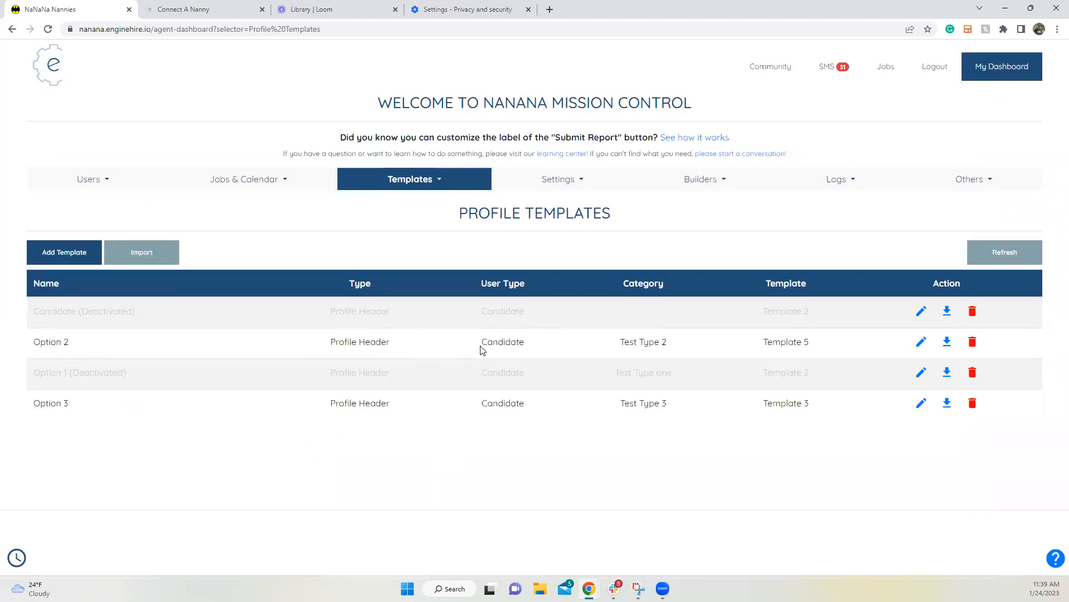
Step: Update Option 2 with Deactivate this template checked and dismiss the confirmation
left_click(922, 341)
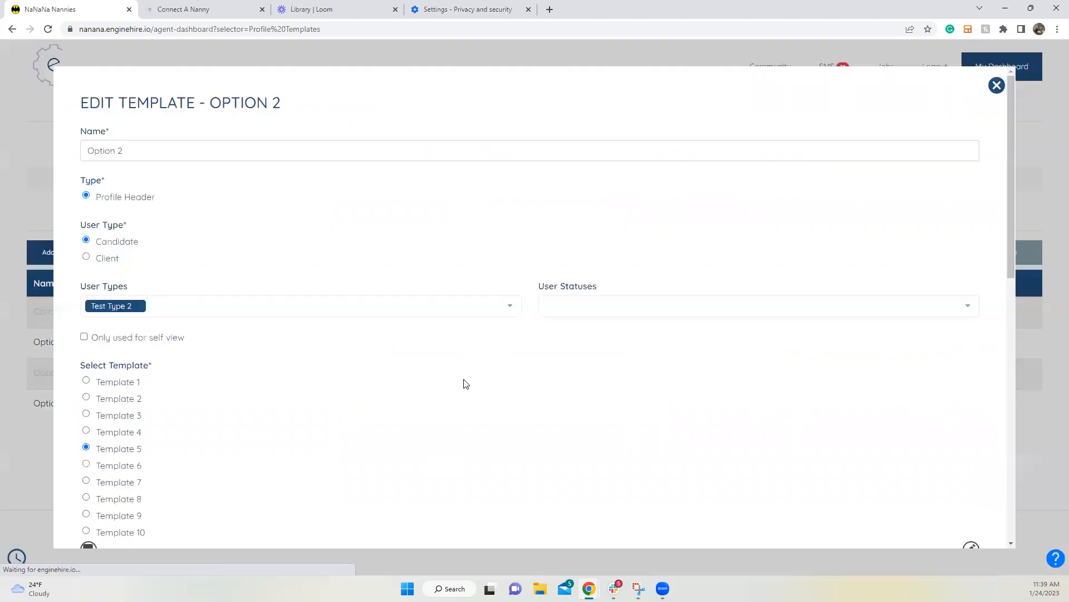
scroll(338, 428, "down", 15)
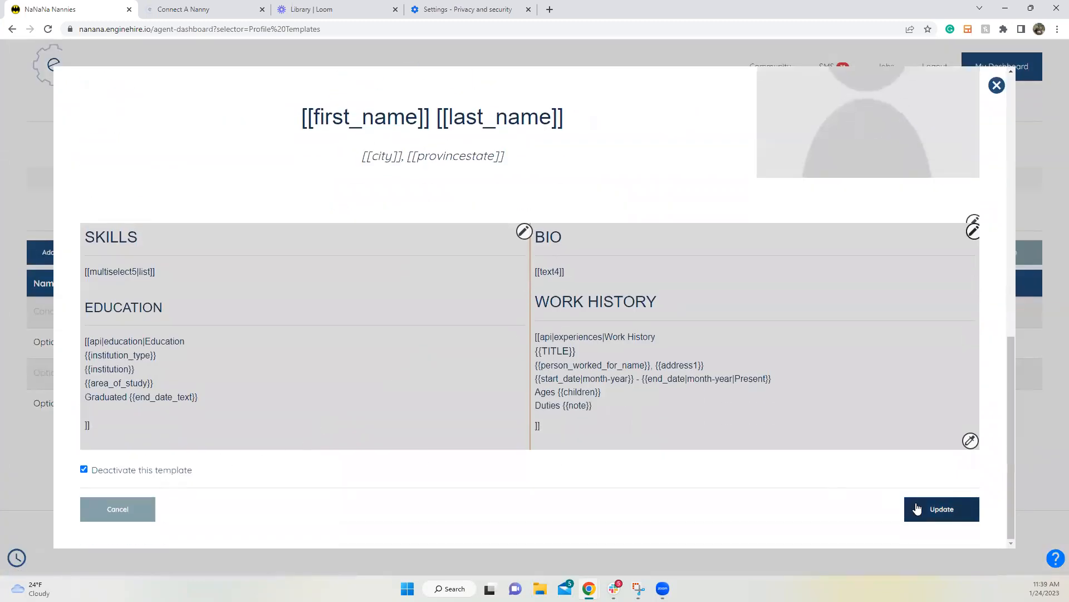
left_click(941, 508)
left_click(171, 326)
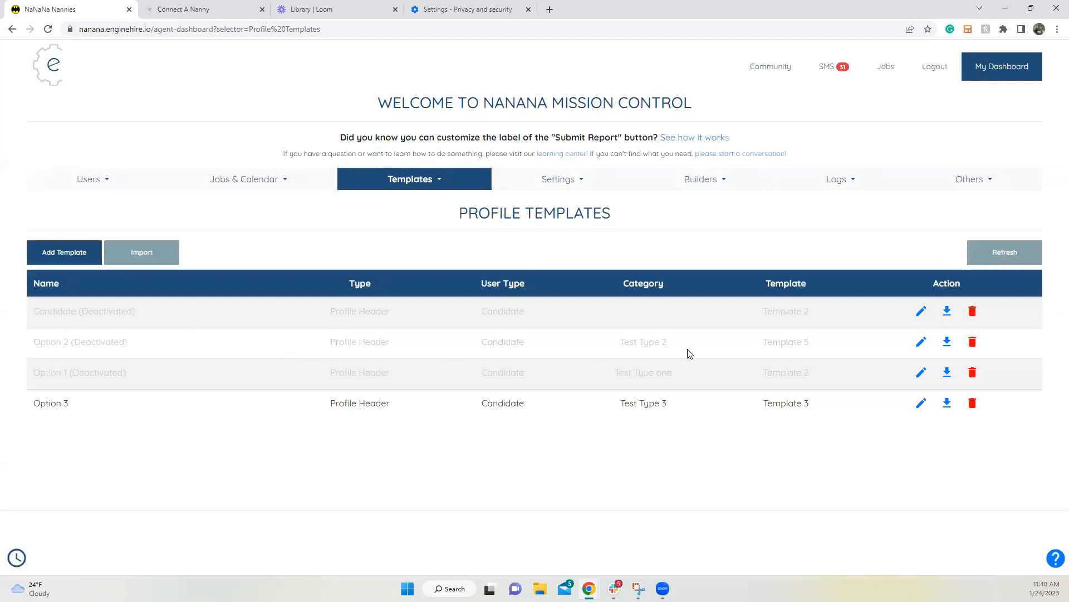
Step: Open the Option 1 template and cancel without saving
left_click(922, 372)
scroll(640, 358, "down", 15)
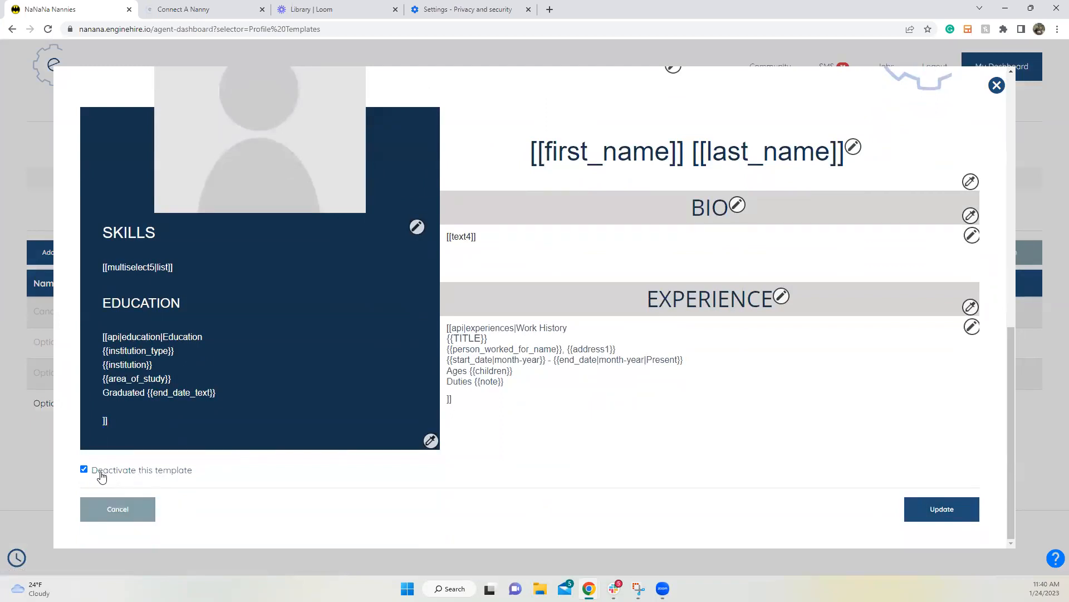
left_click(130, 515)
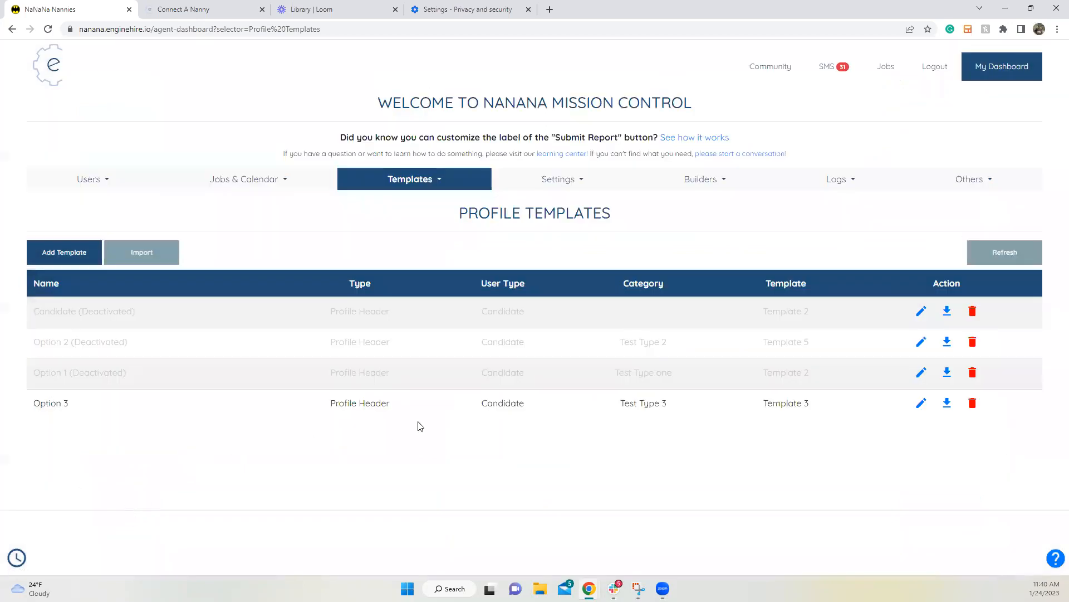
left_click(439, 182)
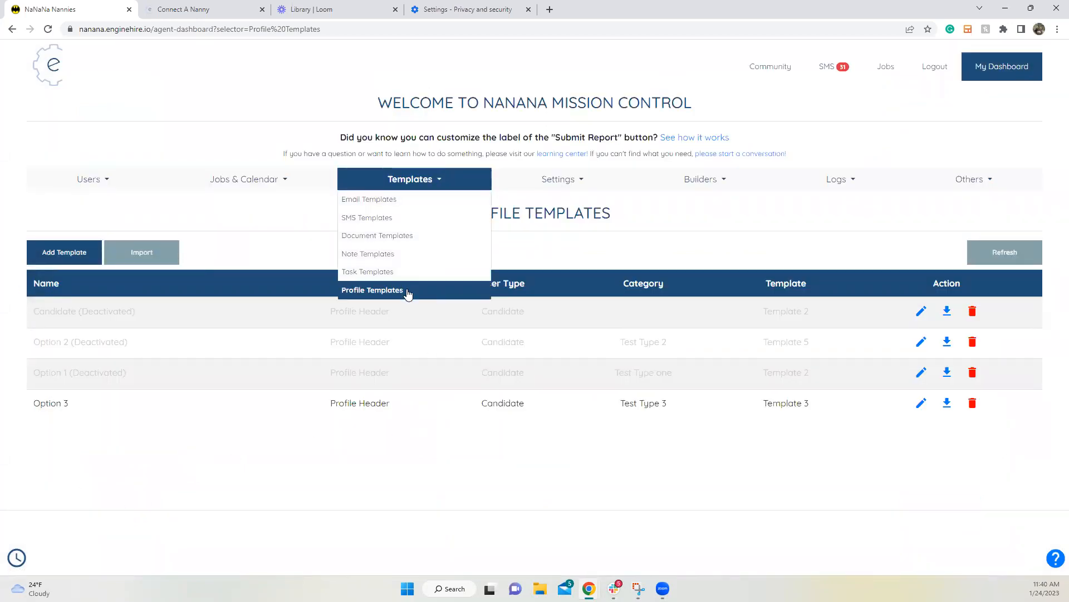
left_click(64, 252)
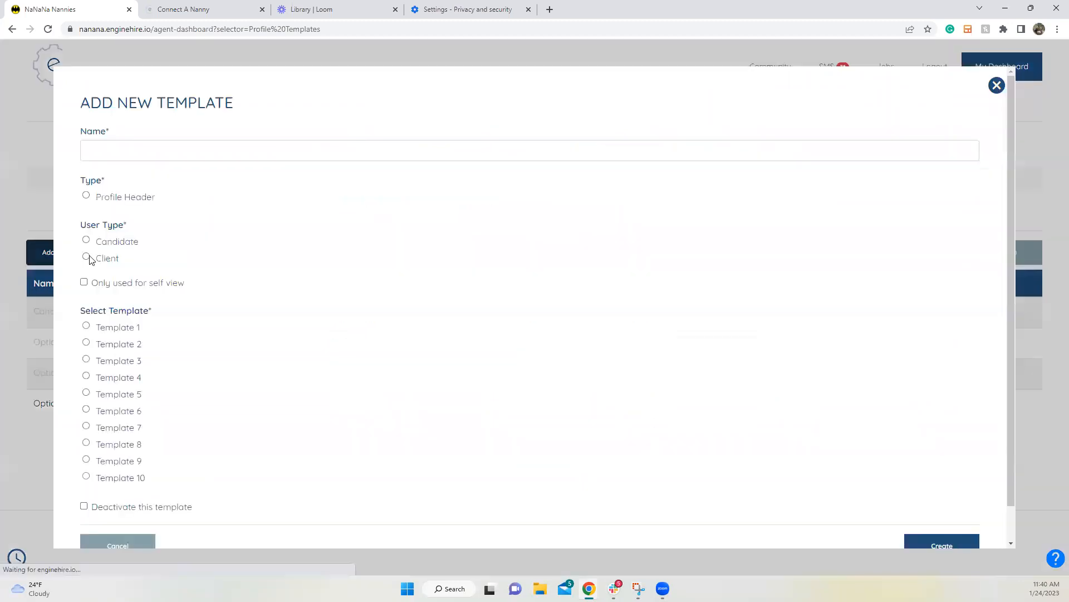
scroll(133, 323, "down", 1)
left_click(126, 305)
scroll(162, 329, "down", 3)
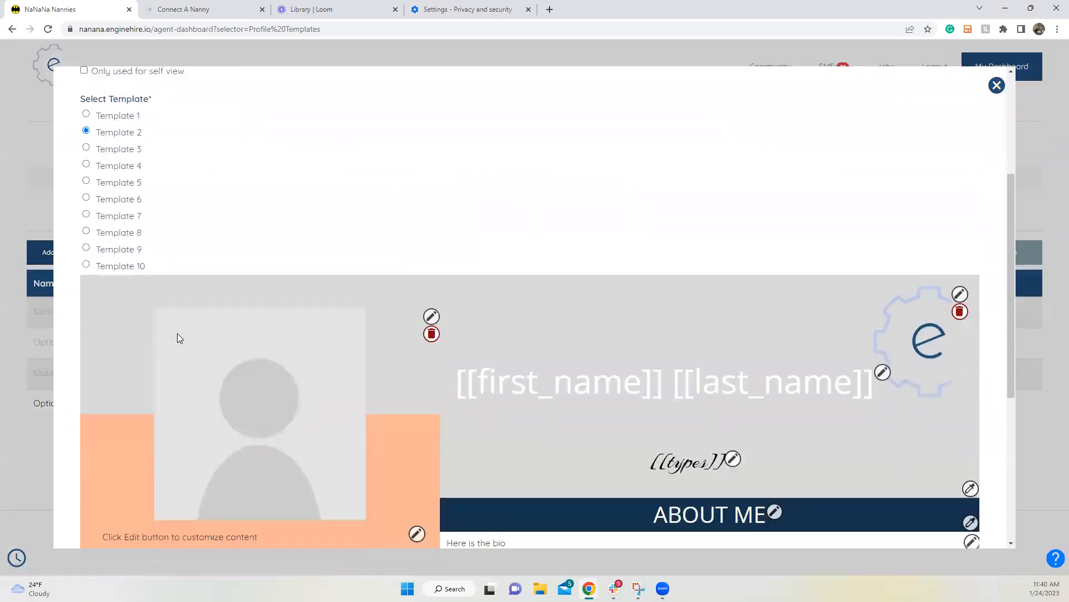
scroll(178, 333, "down", 4)
scroll(177, 333, "up", 6)
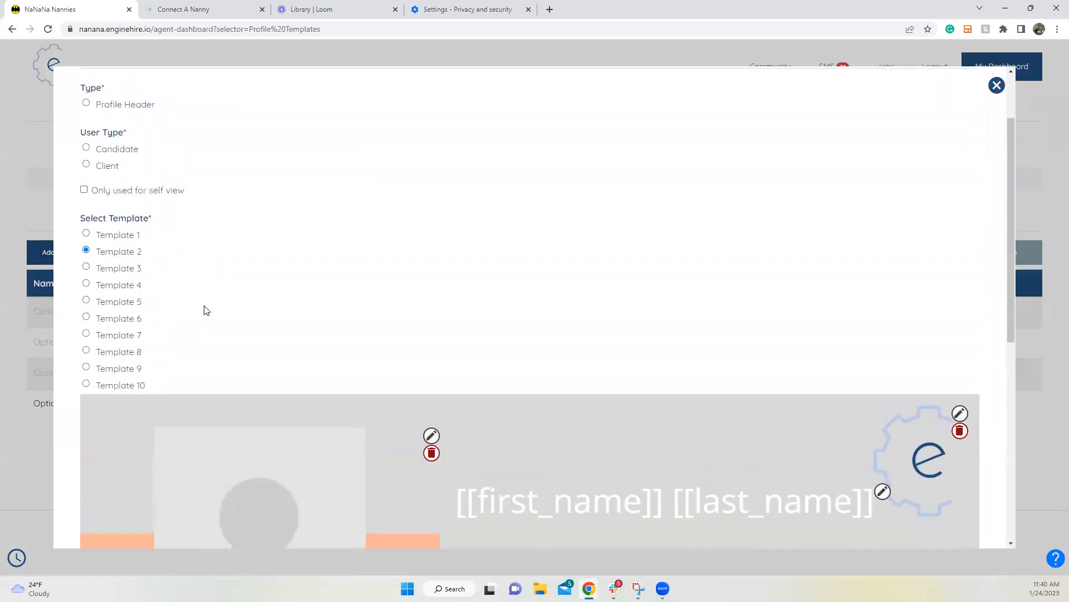
scroll(592, 203, "down", 8)
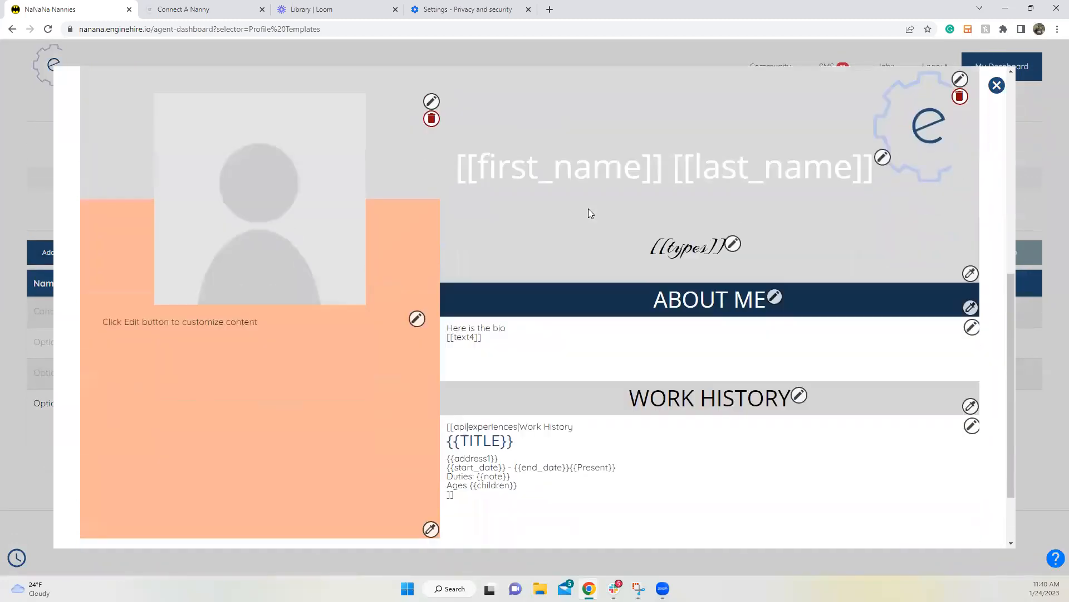
left_click(994, 86)
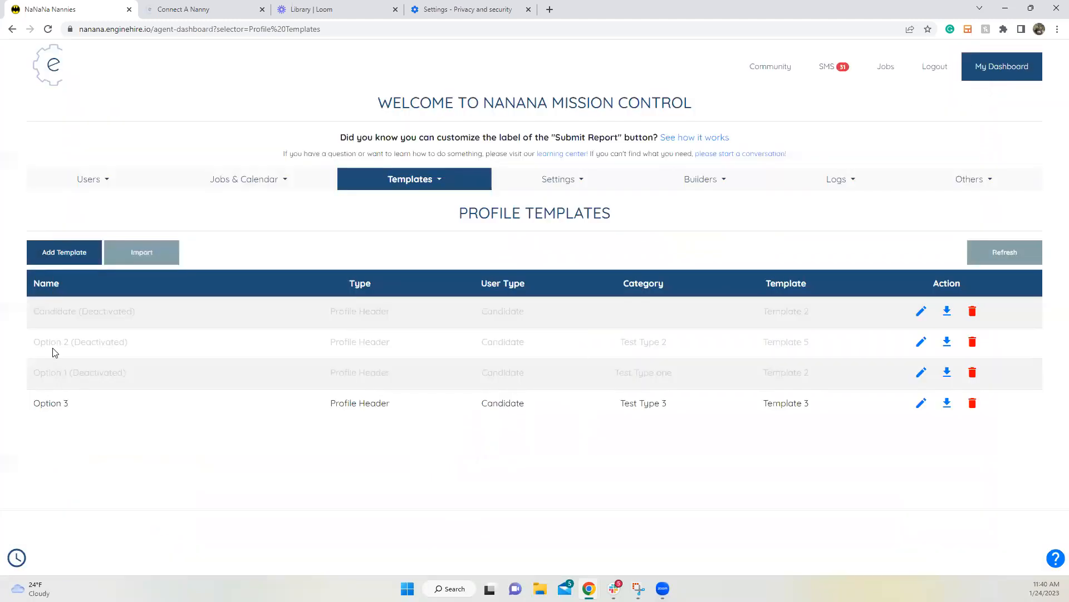
Step: Open Option 2, review its User Types list, and update it unchanged
left_click(921, 341)
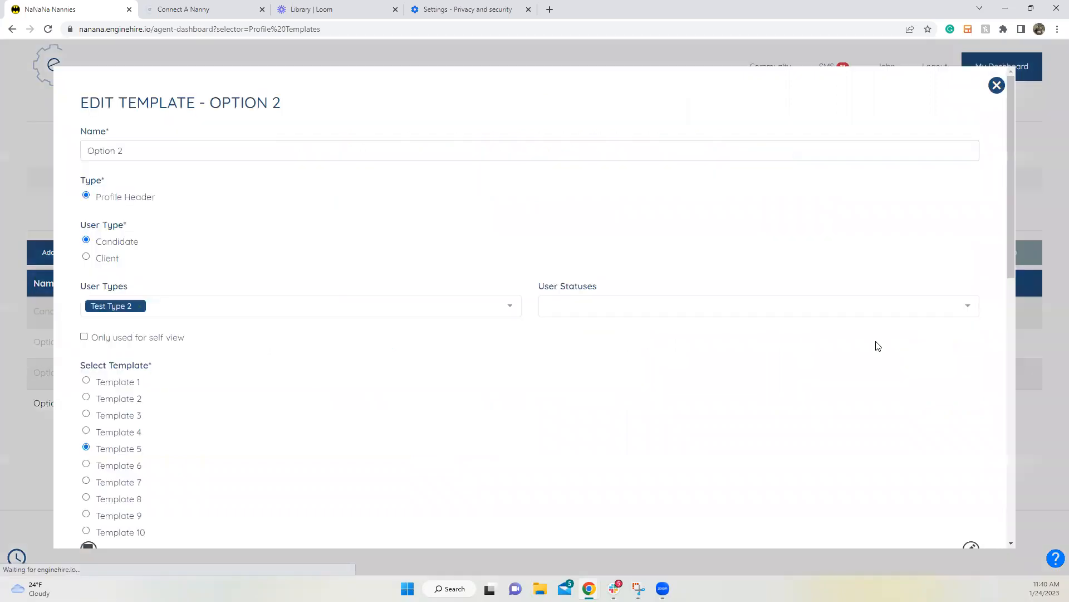
scroll(223, 411, "down", 10)
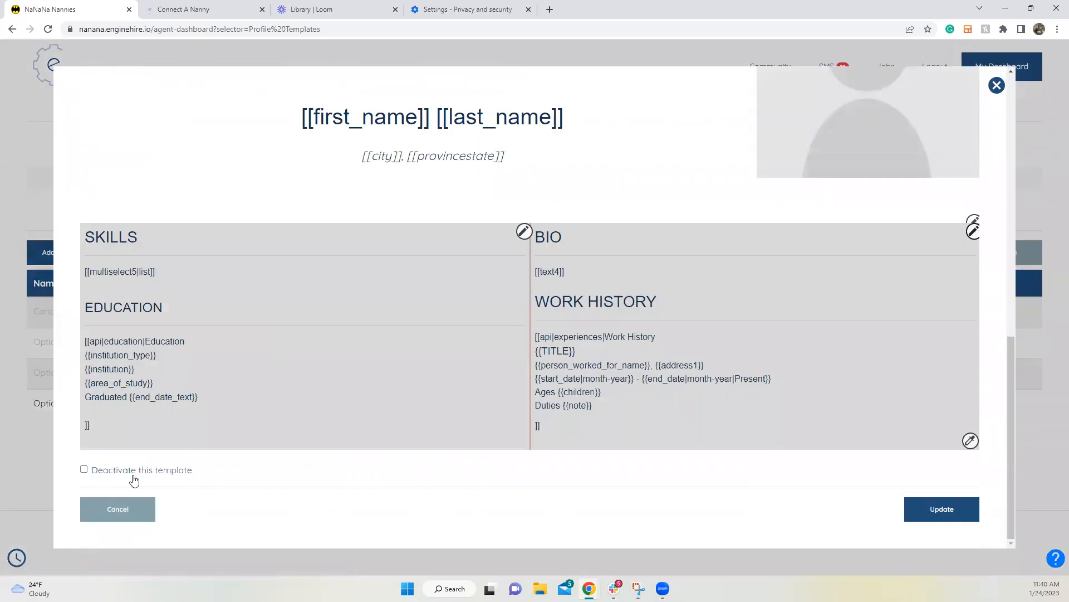
scroll(352, 356, "up", 10)
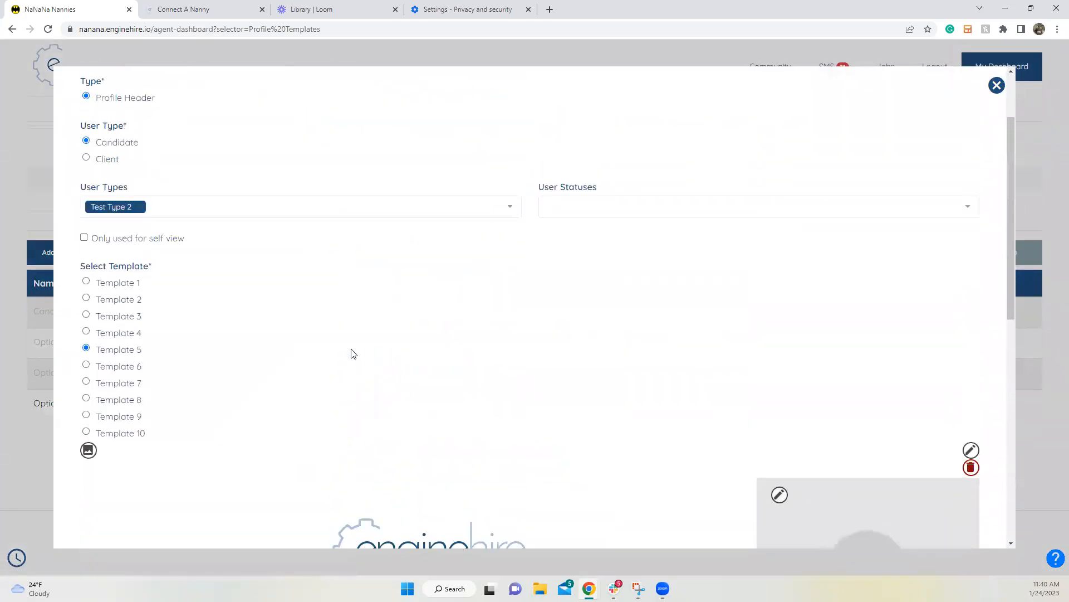
left_click(247, 305)
left_click(313, 243)
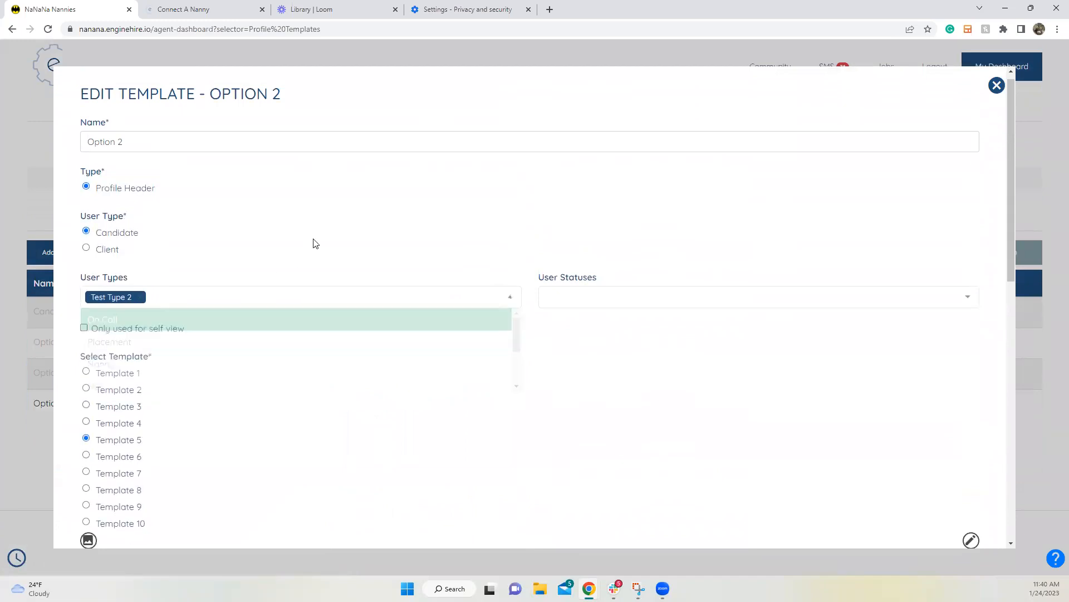
scroll(951, 531, "down", 8)
scroll(956, 504, "down", 3)
left_click(935, 509)
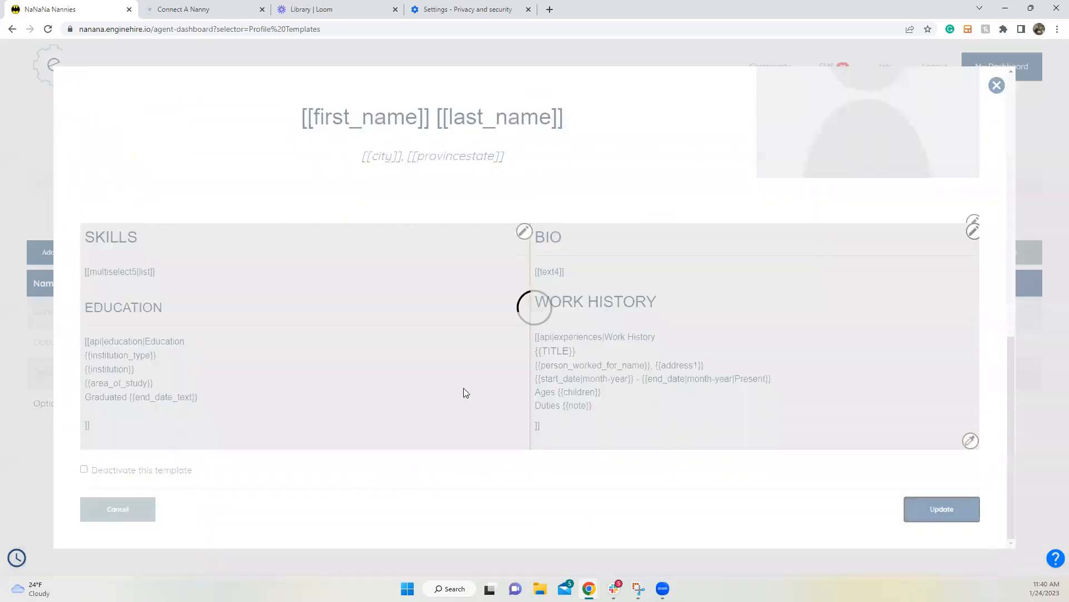
left_click(168, 326)
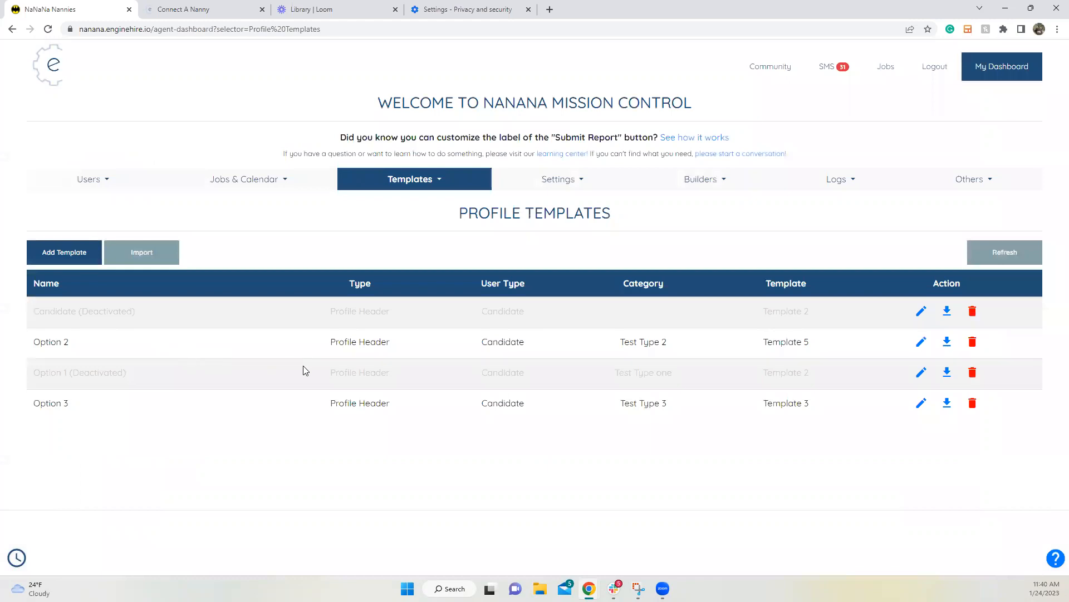
Step: Remove the Test Type 2 tag from Option 2's User Types and update the template
left_click(921, 342)
left_click(143, 311)
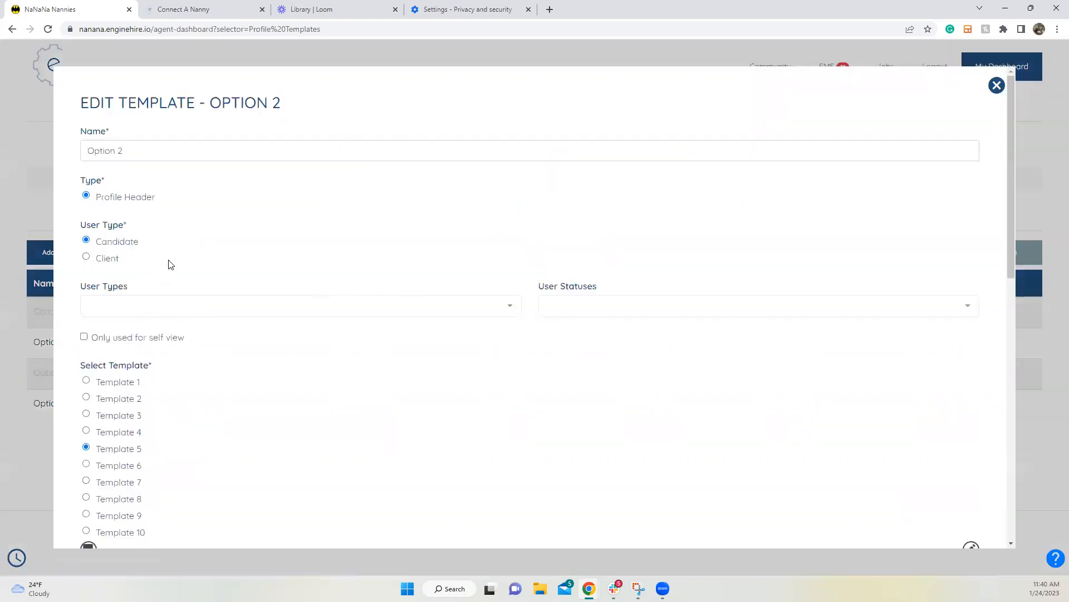
scroll(856, 429, "down", 10)
left_click(942, 509)
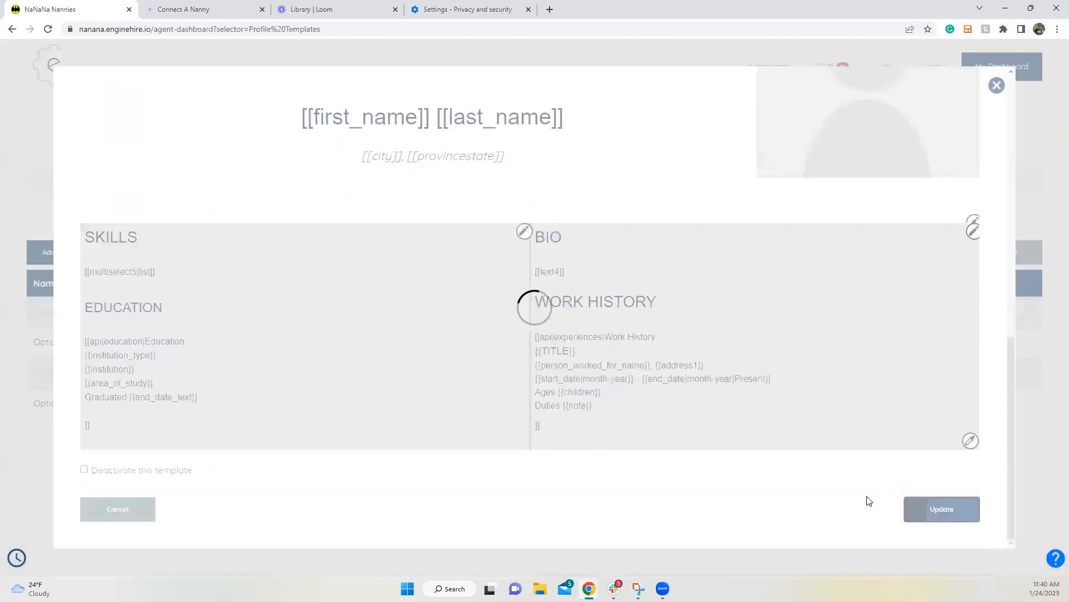
left_click(196, 332)
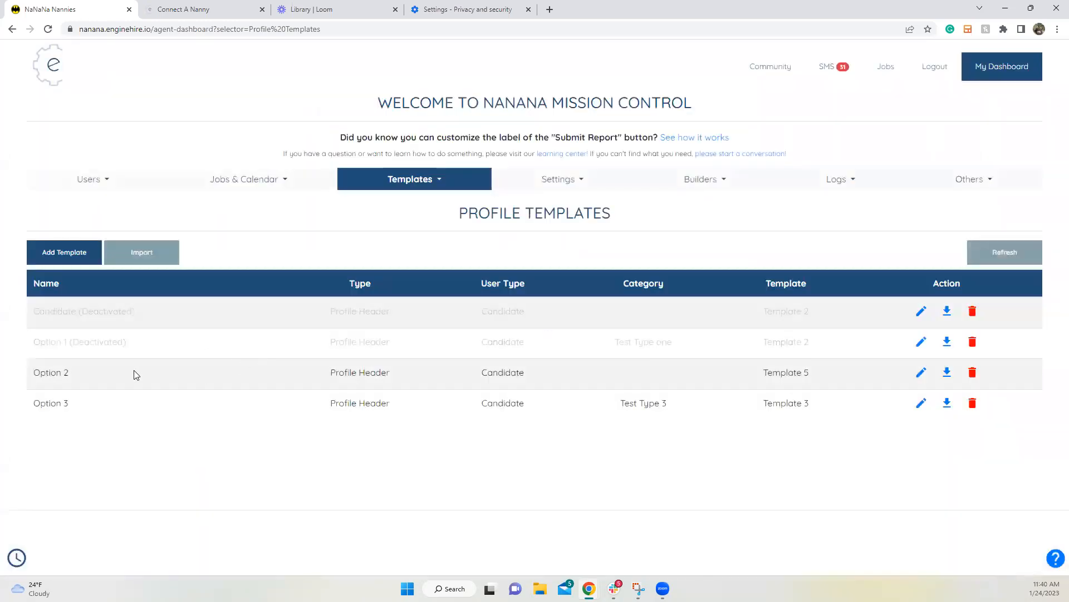
left_click_drag(34, 341, 816, 344)
left_click(642, 442)
Step: Choose Agency Settings from the Settings dropdown
left_click(545, 188)
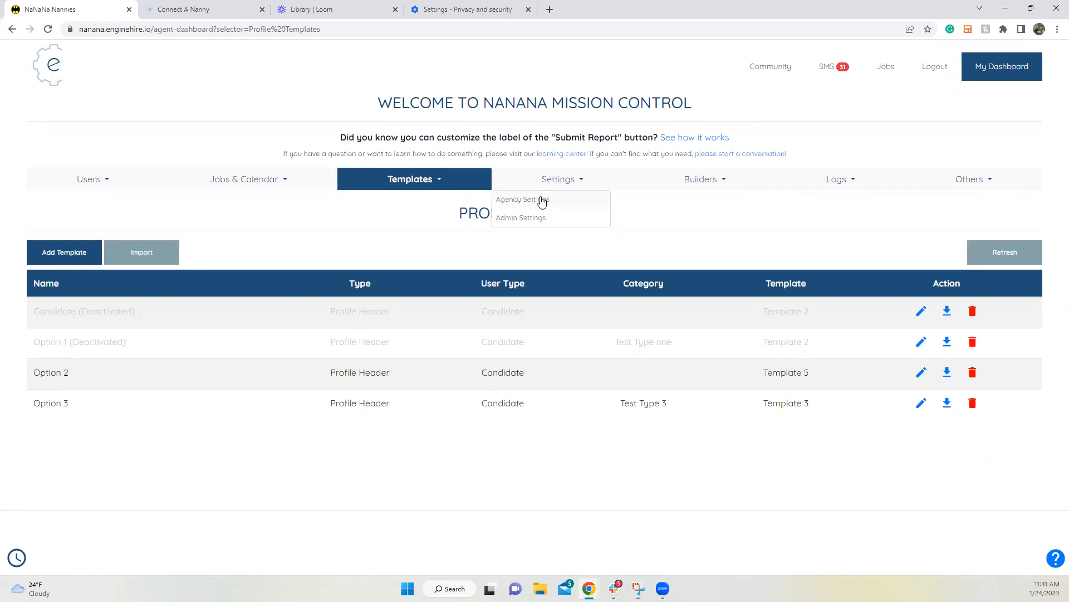
left_click(542, 201)
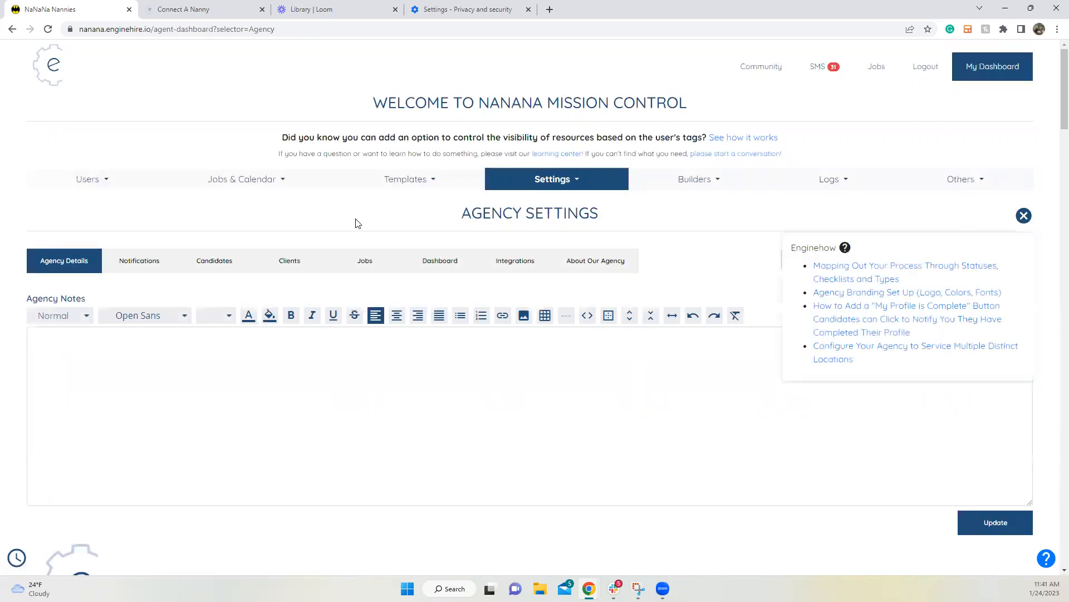
Step: Expand Other Settings under Candidates and browse the profile header and Shift Job Profile field choices
left_click(217, 267)
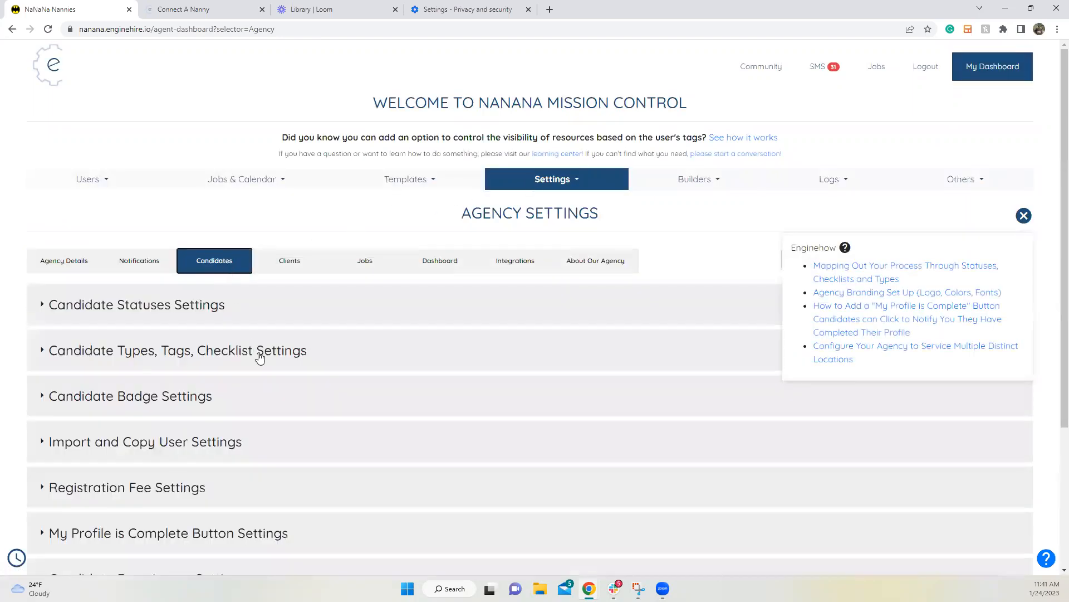
scroll(282, 348, "down", 3)
left_click(127, 430)
scroll(241, 337, "down", 20)
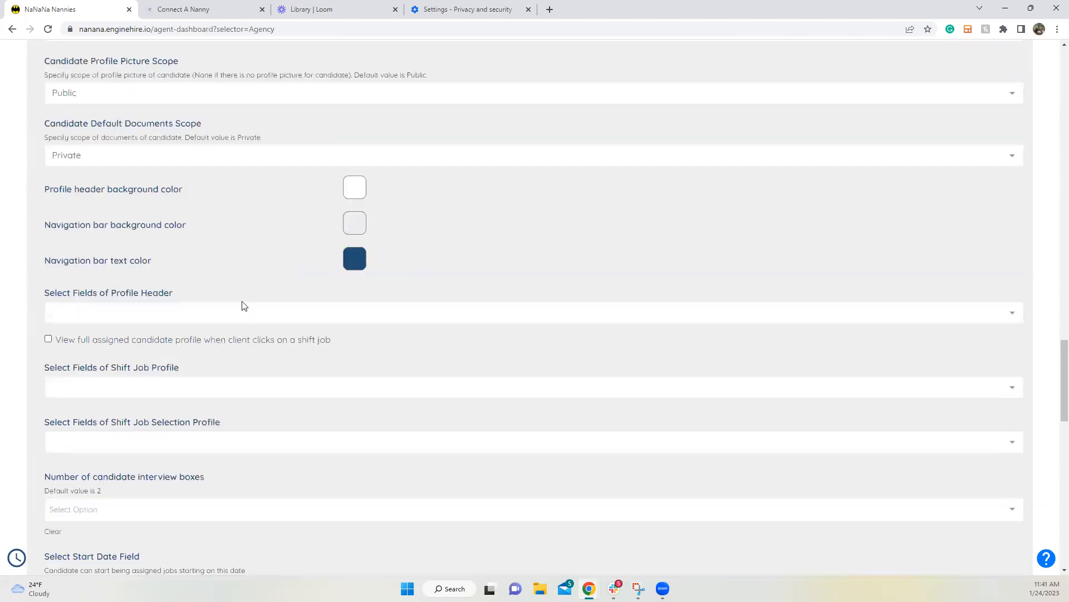
left_click(228, 319)
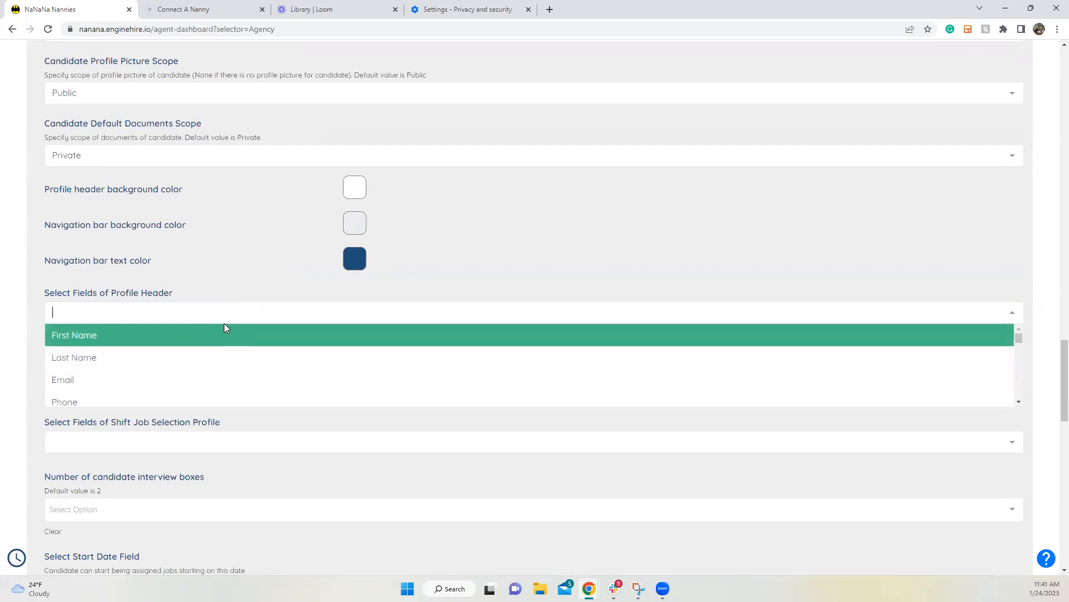
left_click(190, 285)
left_click(162, 389)
left_click(177, 363)
scroll(177, 362, "down", 1)
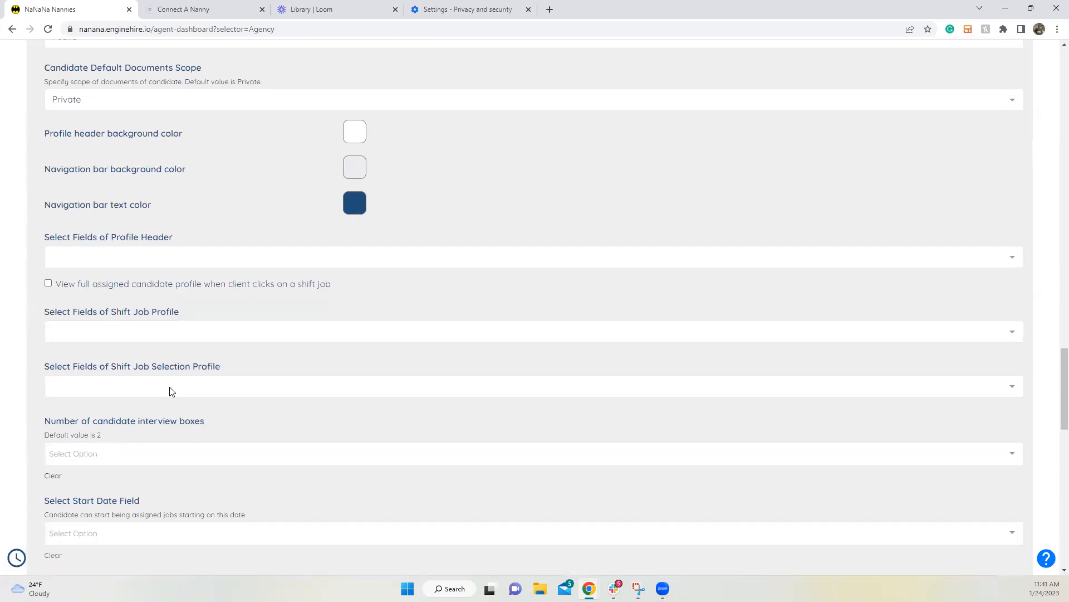
Step: Add First Name and Bio to the Shift Job Profile fields and save with Update Settings
left_click(179, 335)
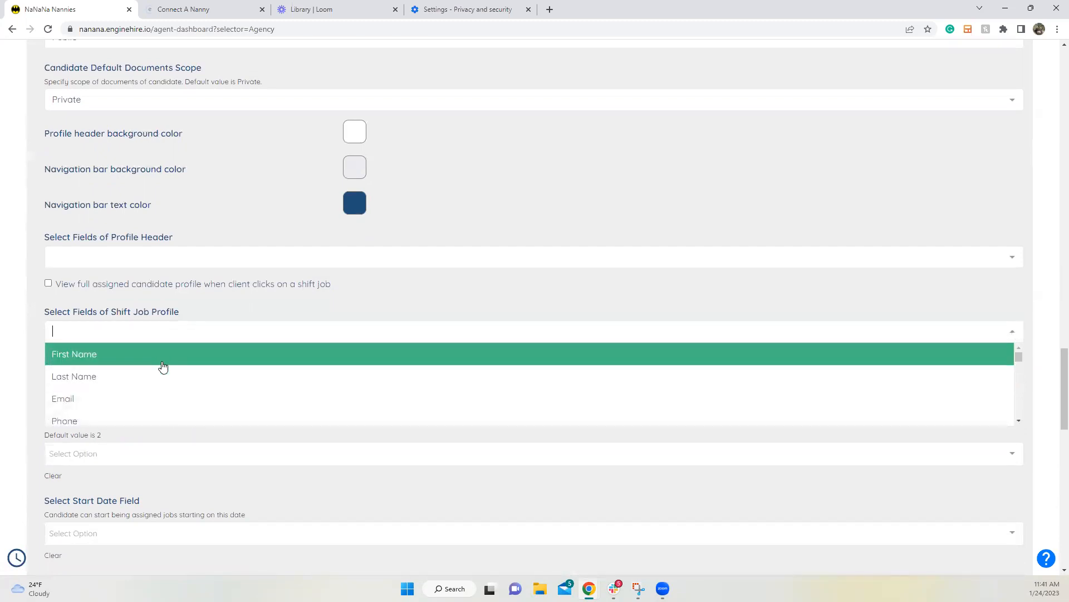
left_click(162, 354)
left_click(159, 346)
scroll(139, 385, "down", 2)
type("bio")
left_click(143, 372)
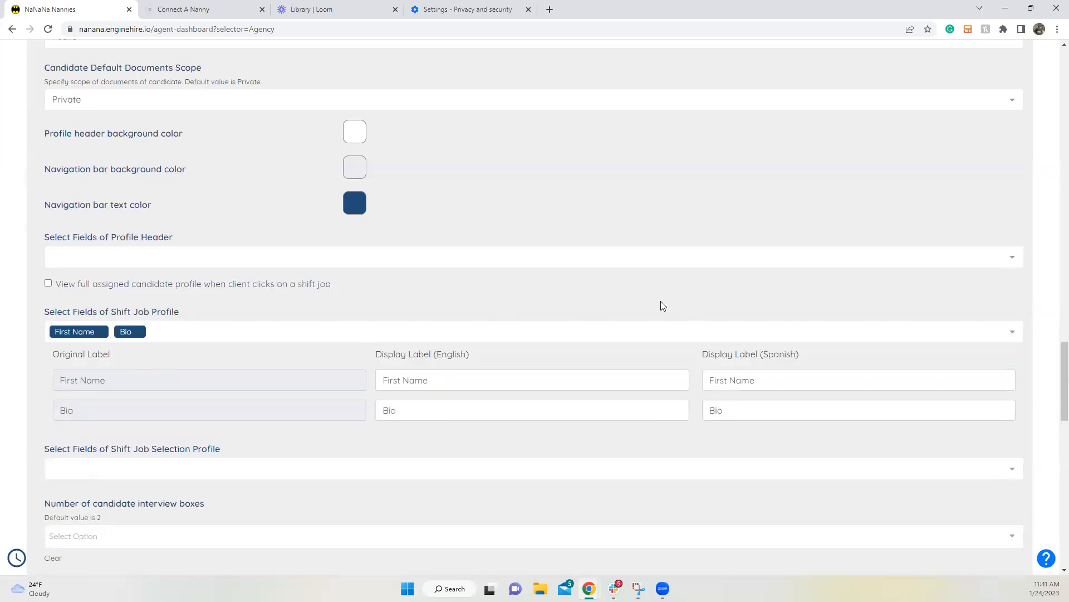
scroll(733, 316, "down", 20)
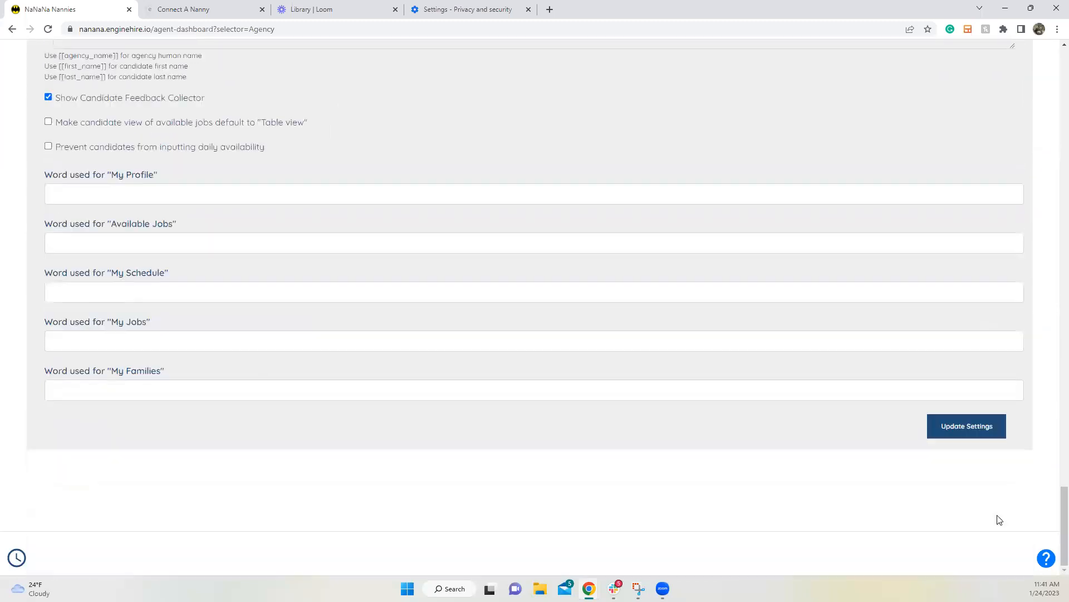
left_click(967, 430)
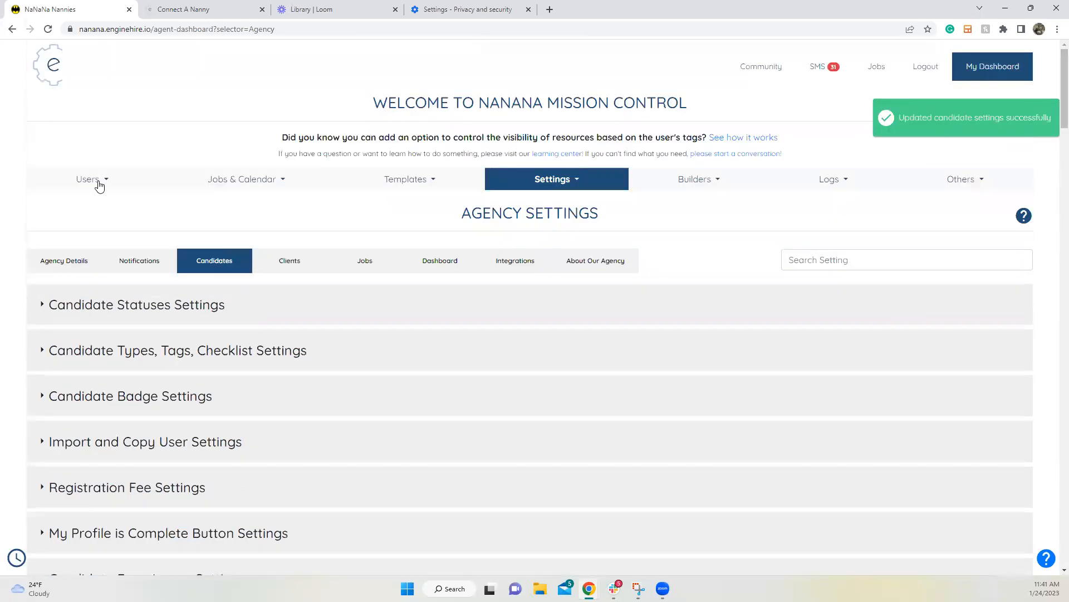
left_click(99, 184)
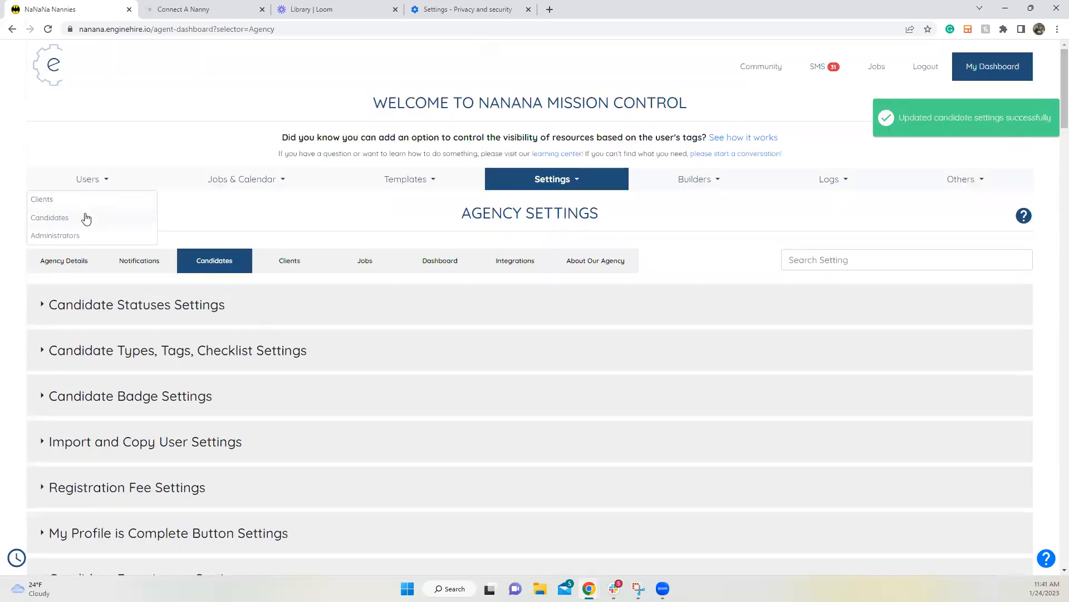
Step: Show all candidates in the default view, then open and close the hired test candidate's record
left_click(90, 216)
scroll(383, 298, "down", 3)
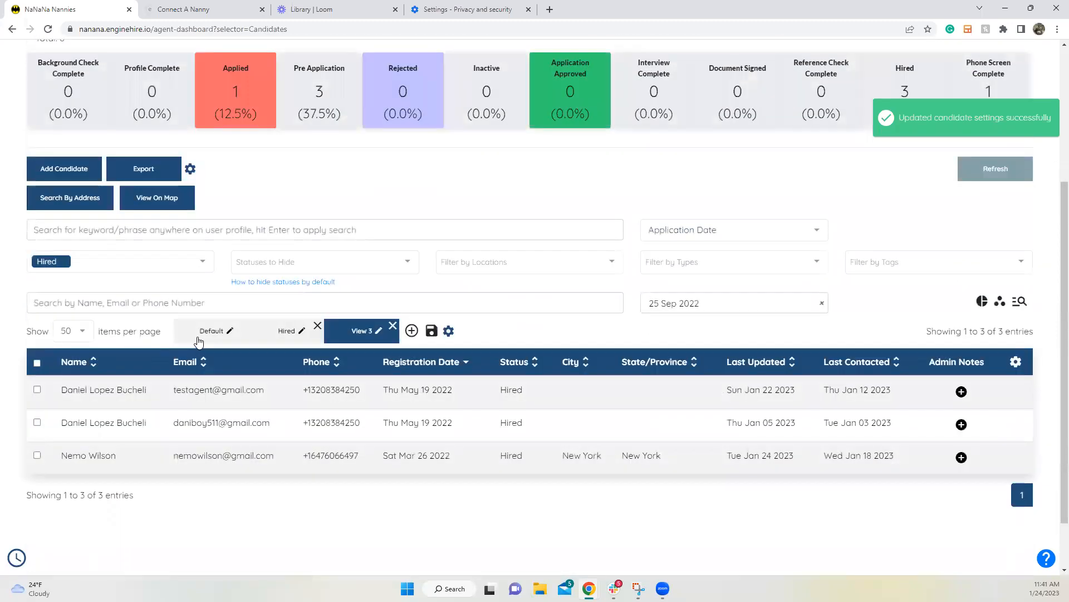
left_click(212, 330)
scroll(211, 387, "down", 3)
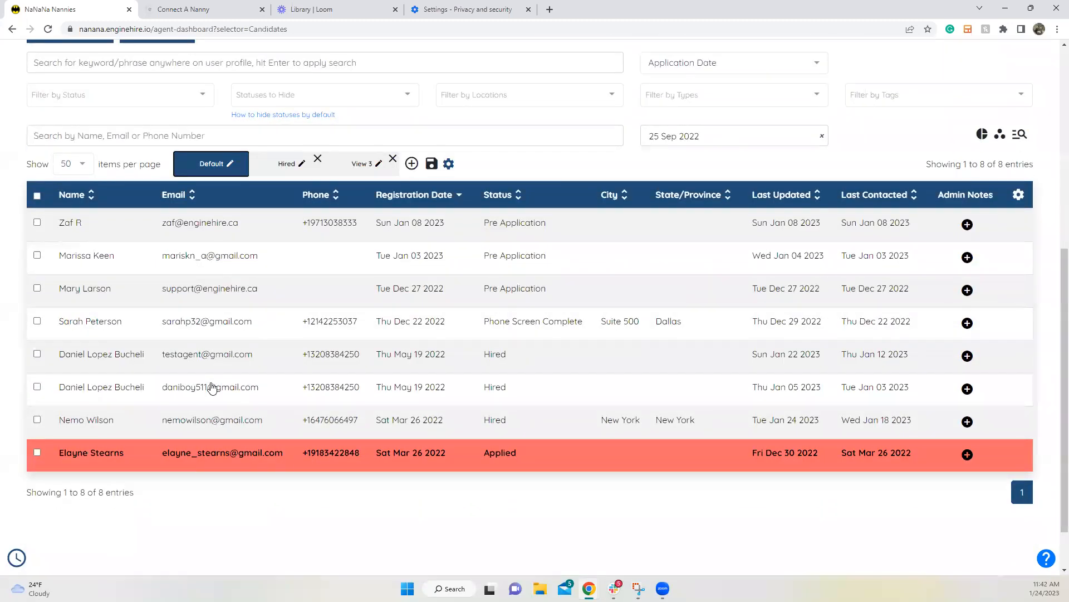
left_click(117, 350)
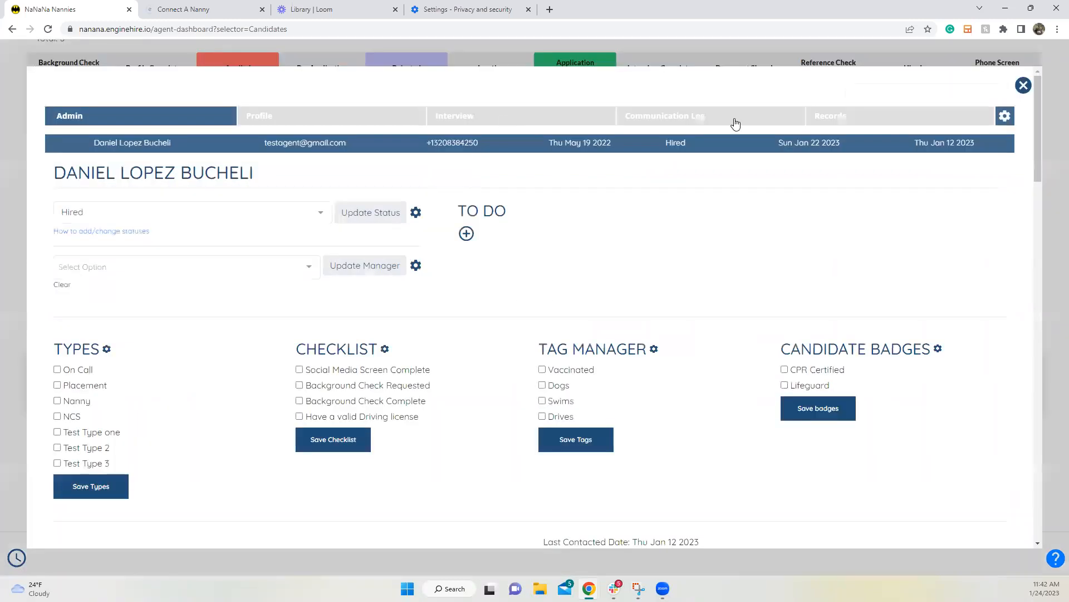
left_click(1023, 86)
scroll(311, 155, "up", 5)
Step: Open the completed client's profile from the Clients list
left_click(99, 177)
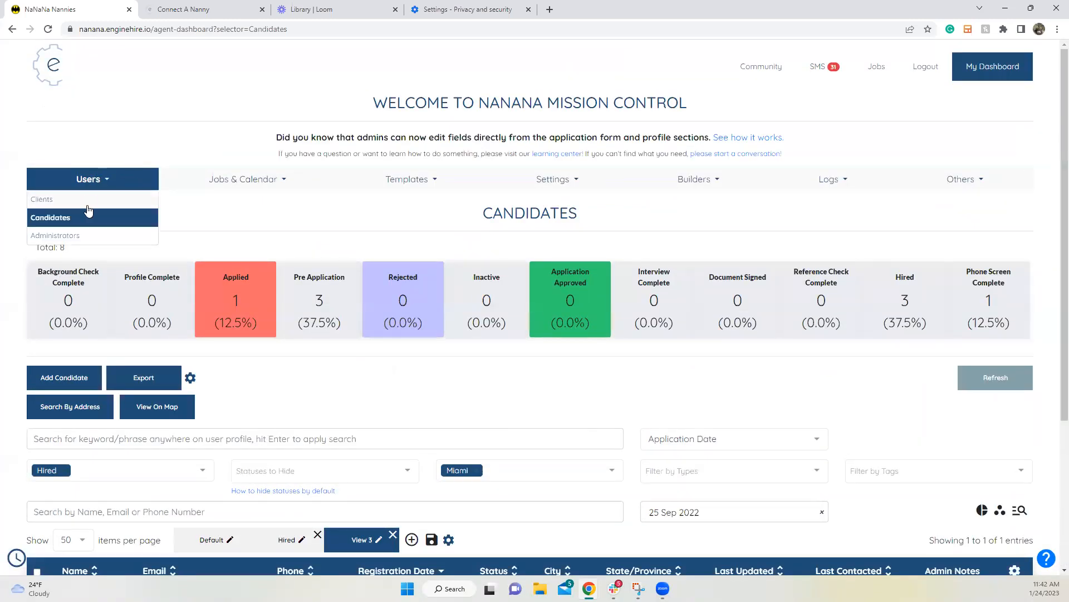
left_click(88, 199)
scroll(273, 359, "down", 8)
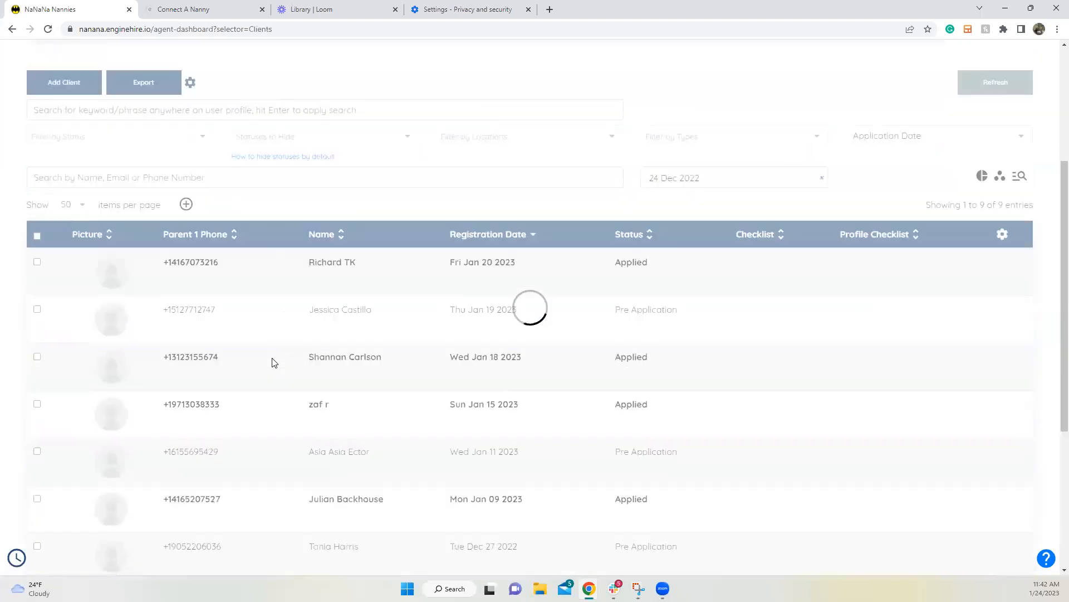
left_click(187, 387)
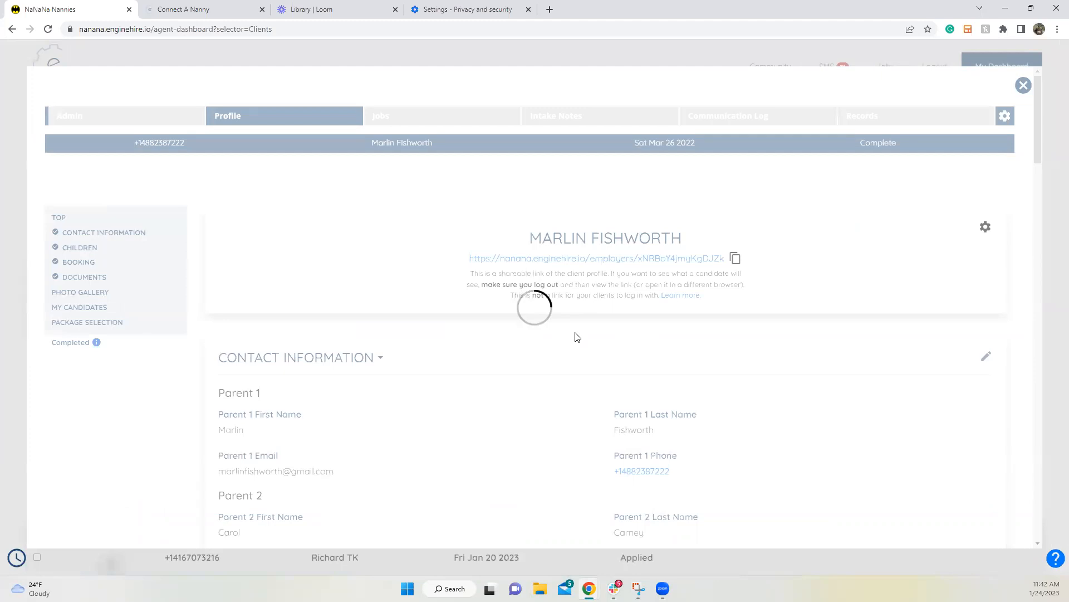
scroll(577, 329, "down", 15)
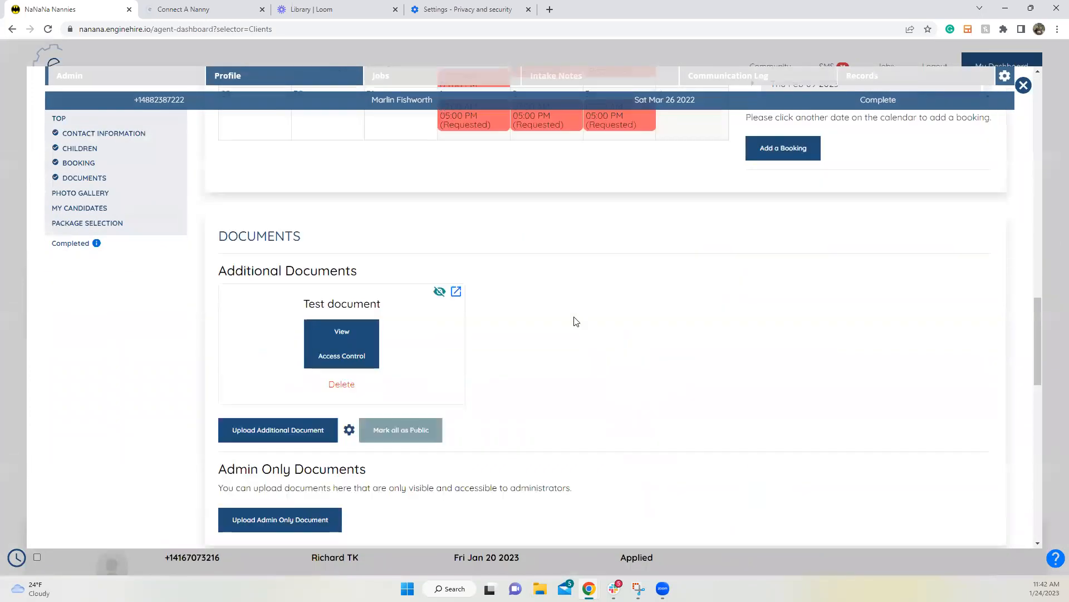
scroll(576, 321, "up", 3)
Step: Review the Jan 26 booking details and close them
left_click(544, 238)
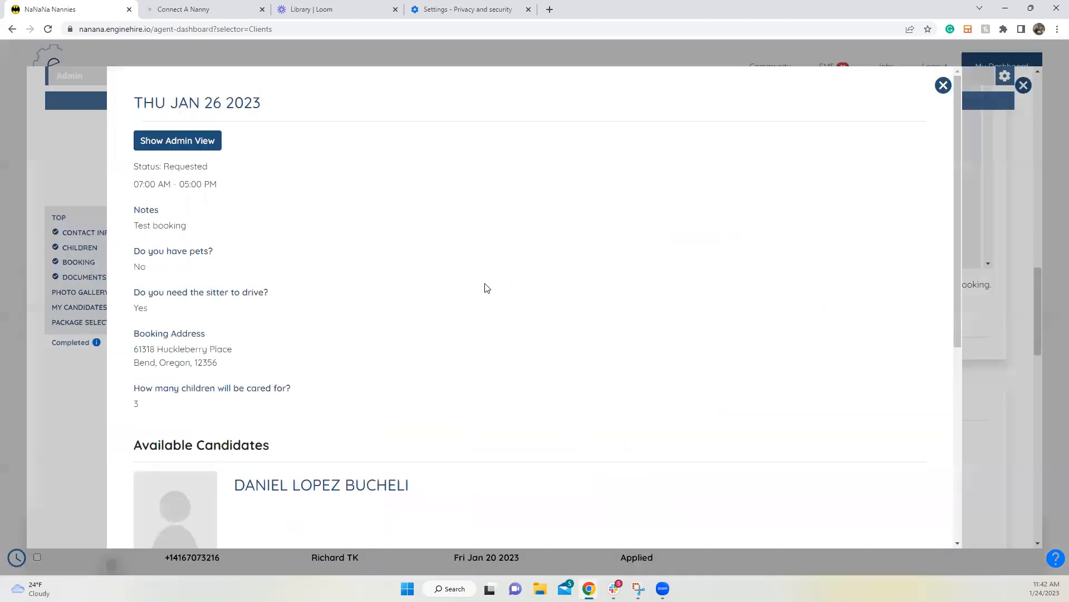
scroll(482, 290, "down", 5)
scroll(478, 292, "down", 2)
scroll(474, 297, "up", 6)
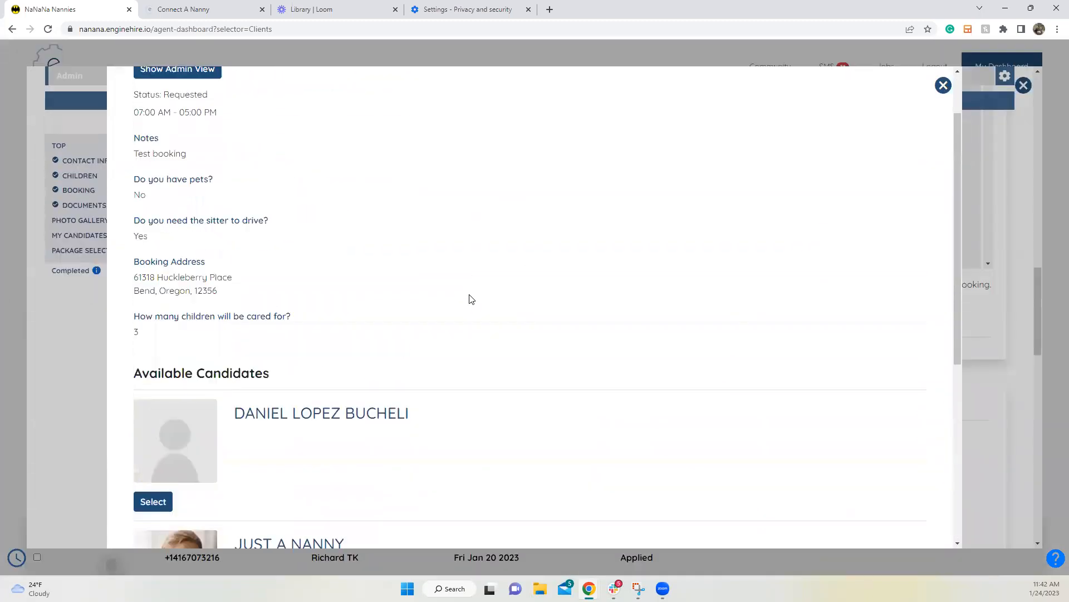
scroll(471, 299, "up", 1)
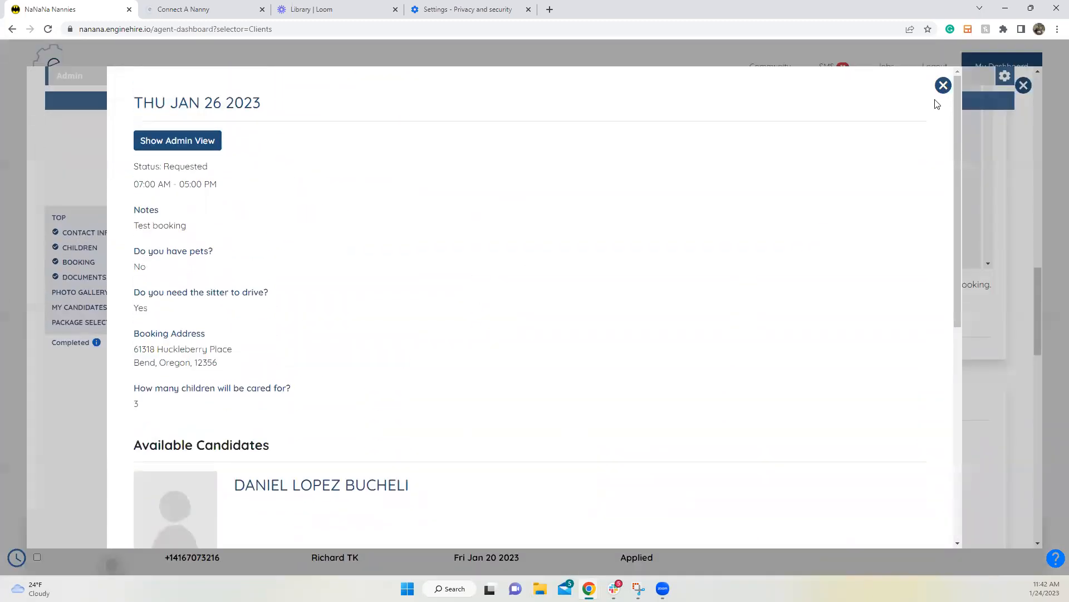
scroll(838, 277, "down", 6)
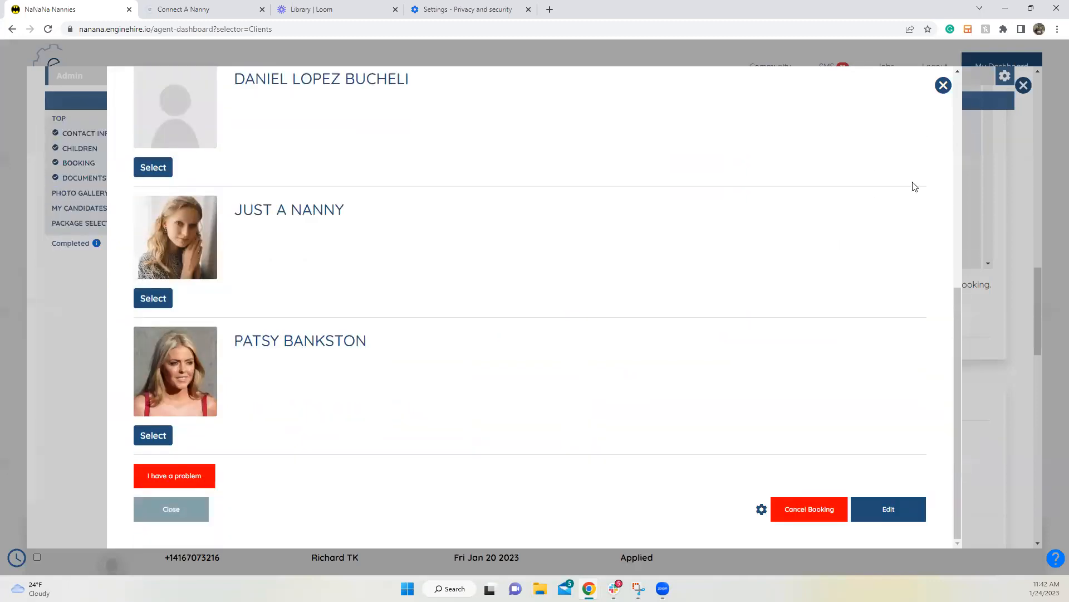
left_click(943, 85)
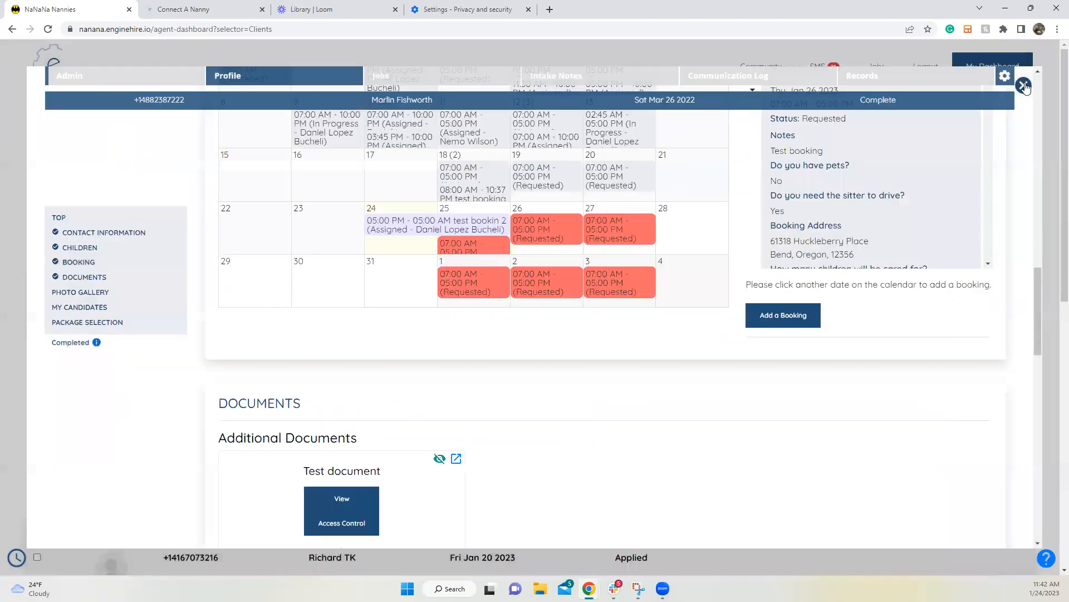
Step: Recheck the Jan 26 booking's three available candidates, then close it and the client profile
left_click(553, 234)
scroll(572, 253, "down", 6)
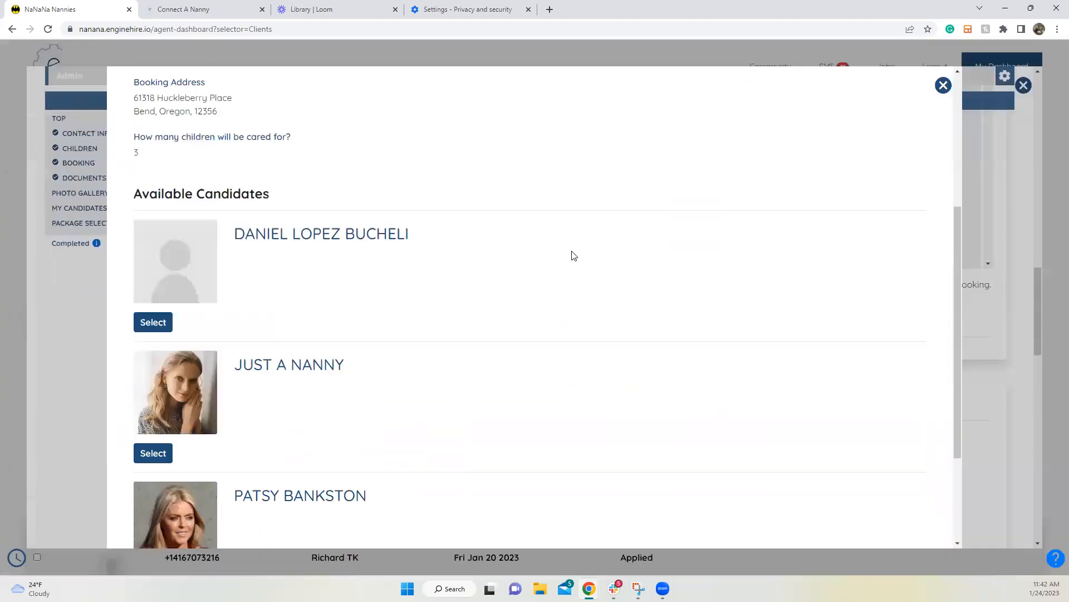
scroll(574, 255, "up", 3)
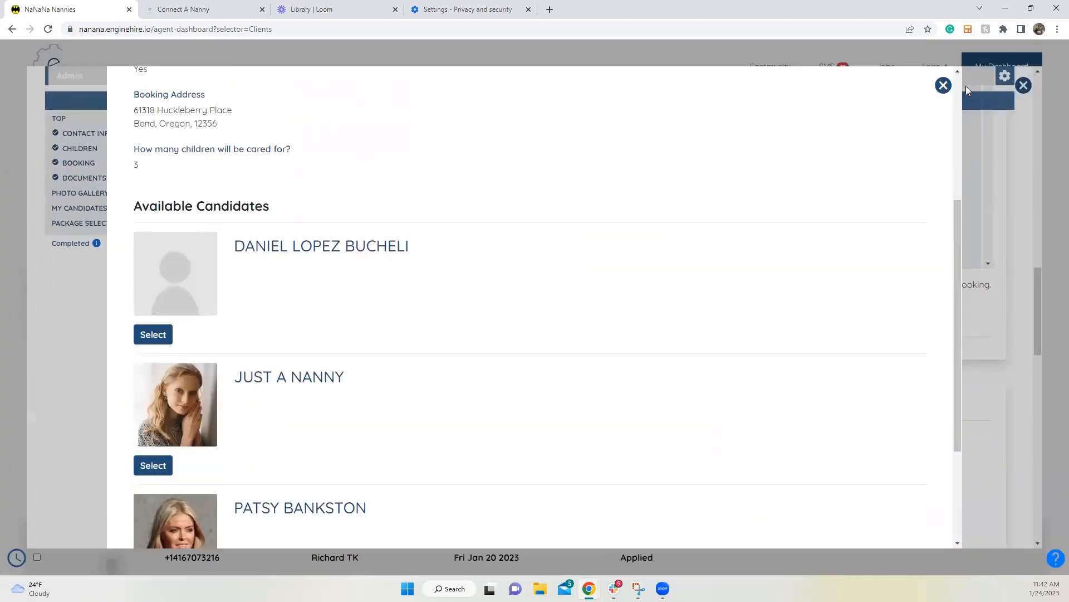
left_click(1024, 85)
left_click(1024, 86)
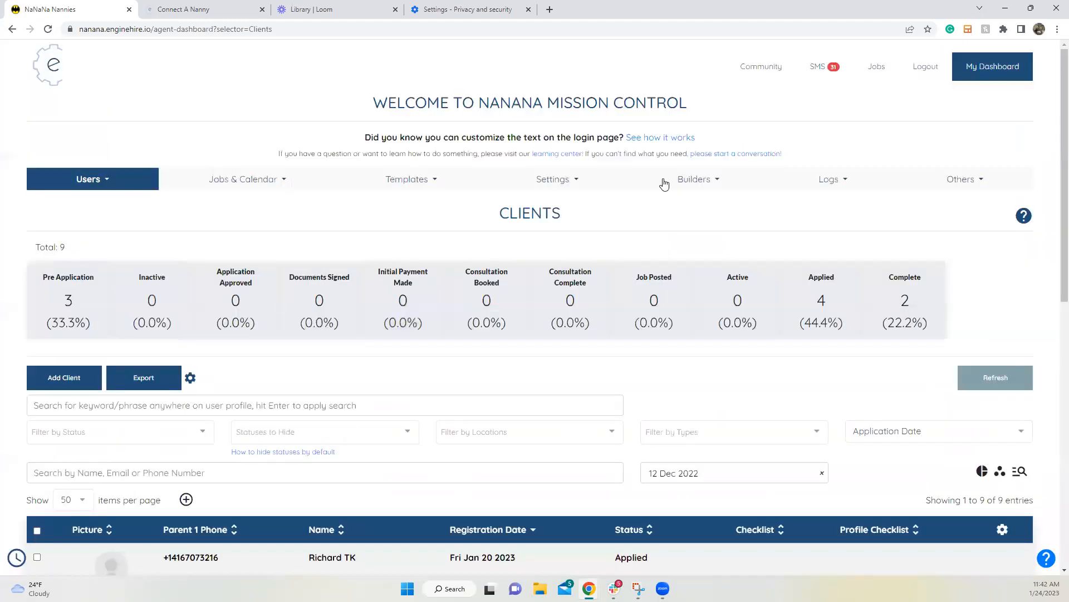
left_click(409, 183)
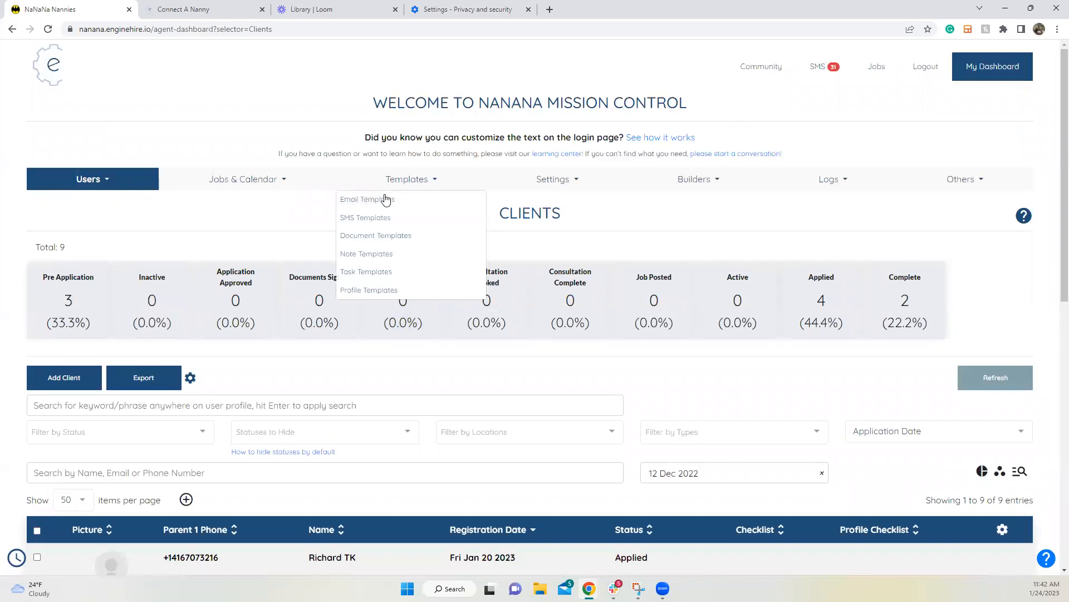
Step: Open the Thu Jan 26 2023 booking in Jobs & Calendar > Shift Job Calendar
left_click(255, 184)
left_click(254, 200)
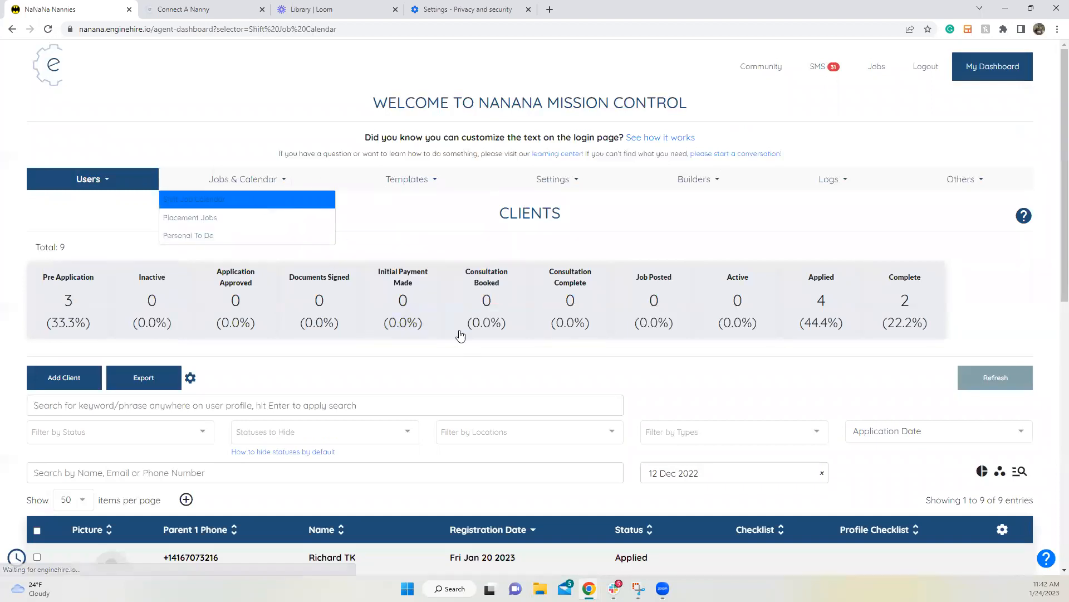
scroll(469, 333, "down", 8)
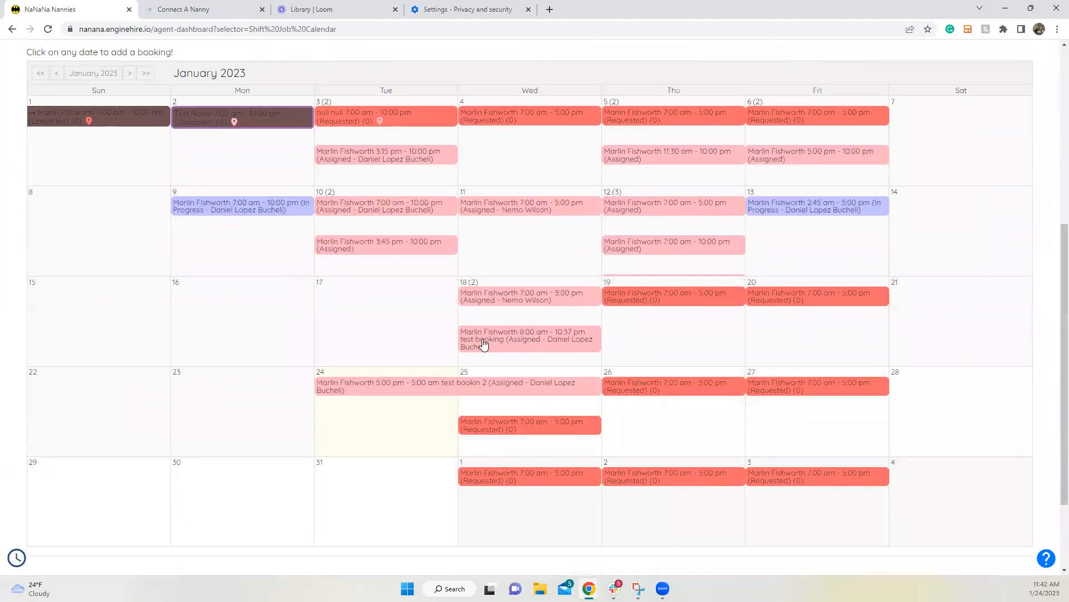
left_click(633, 279)
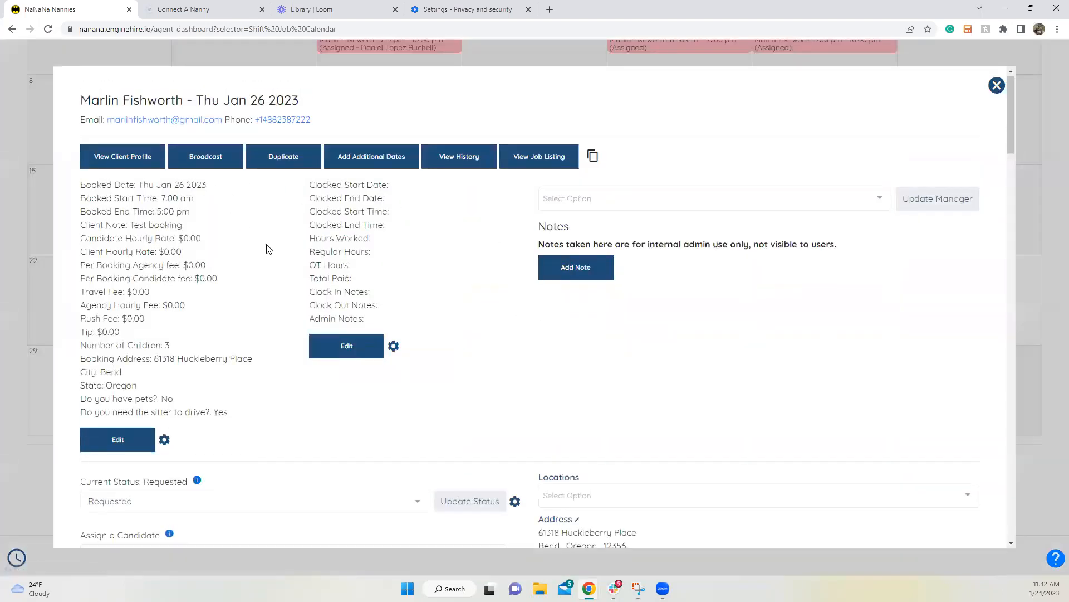
scroll(228, 299, "down", 5)
Step: Search for the nanny candidate, assign her to the booking, and dismiss the confirmation
left_click(227, 277)
type("nemo")
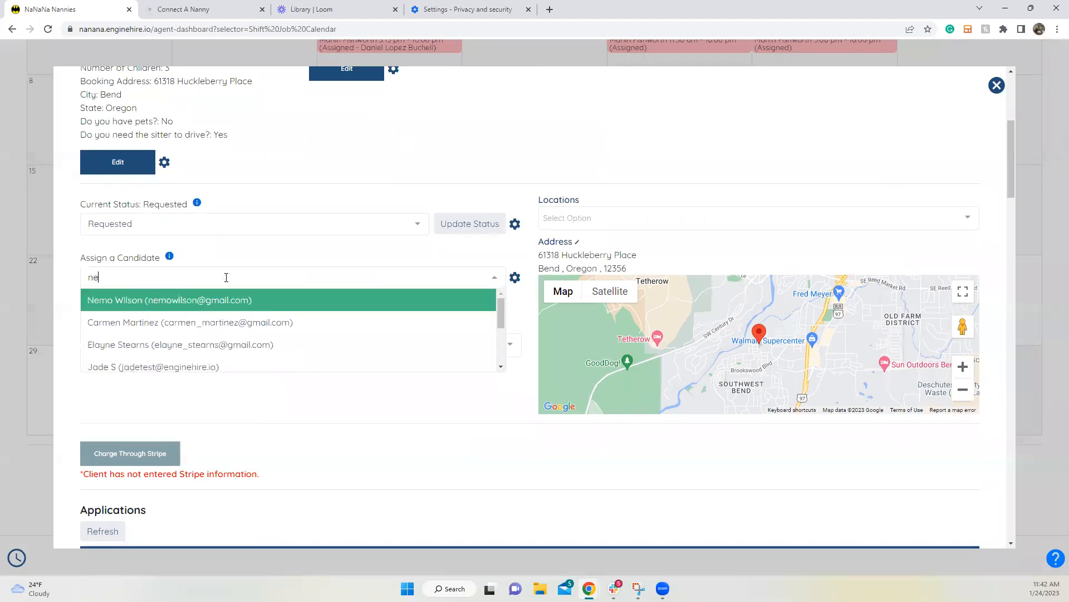
left_click(238, 301)
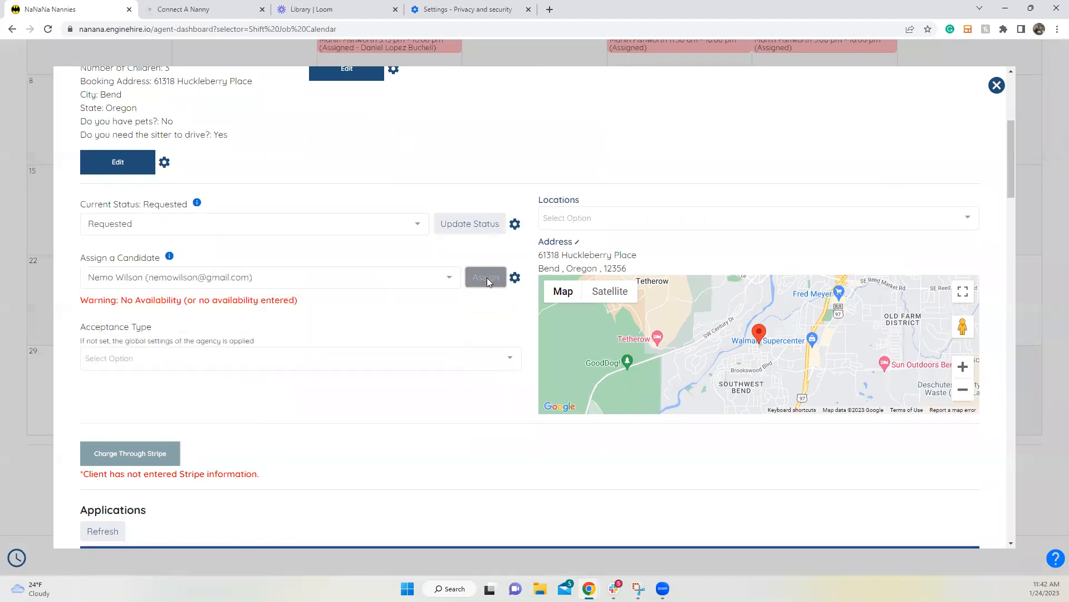
left_click(486, 277)
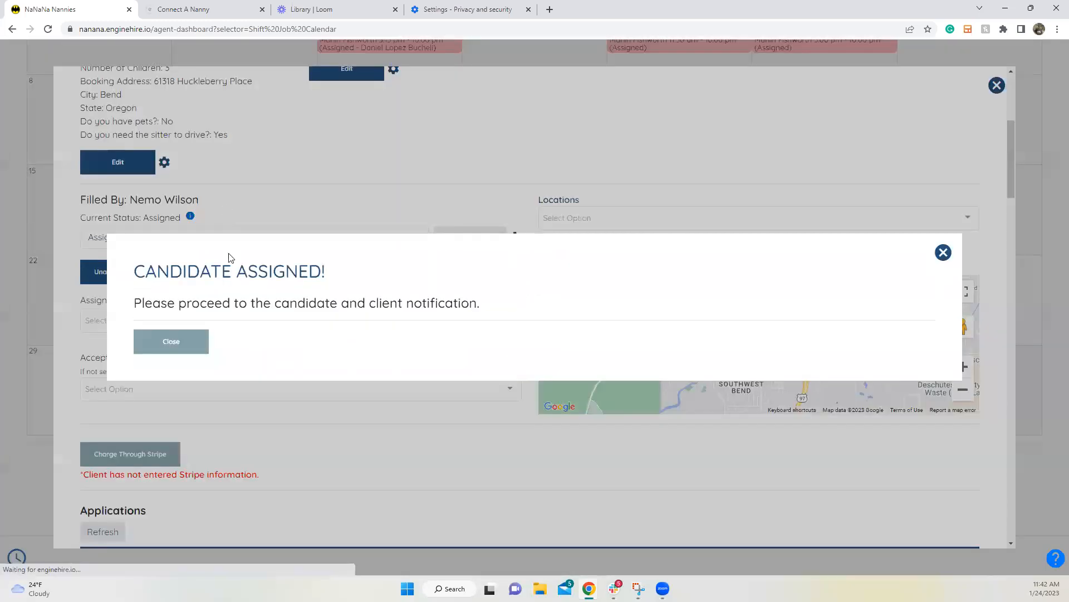
left_click(142, 341)
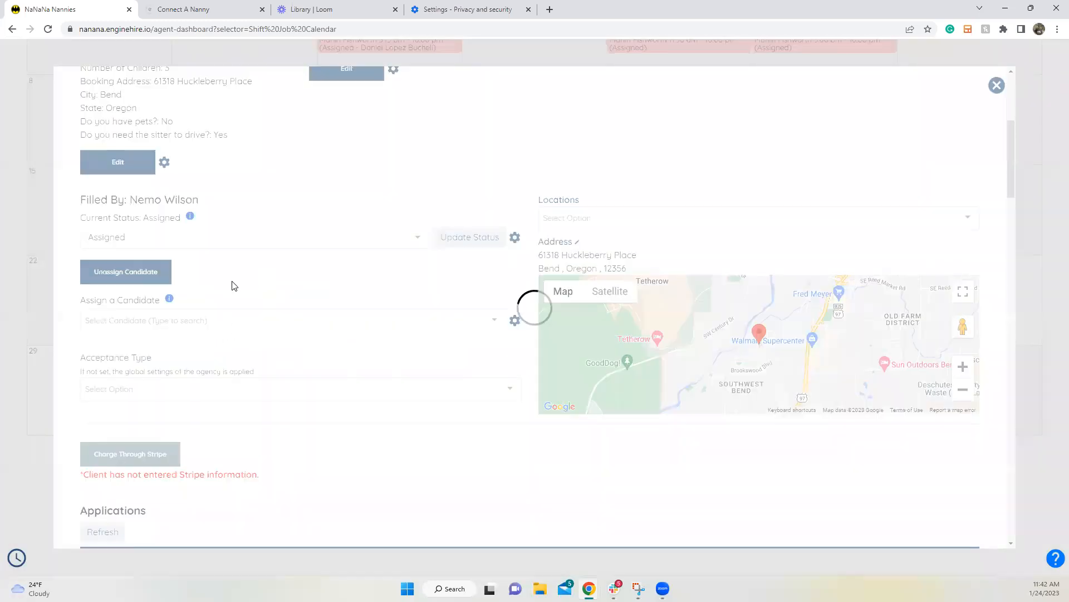
Step: Decline both assignment notification e-mails with Don't Send
scroll(122, 490, "down", 3)
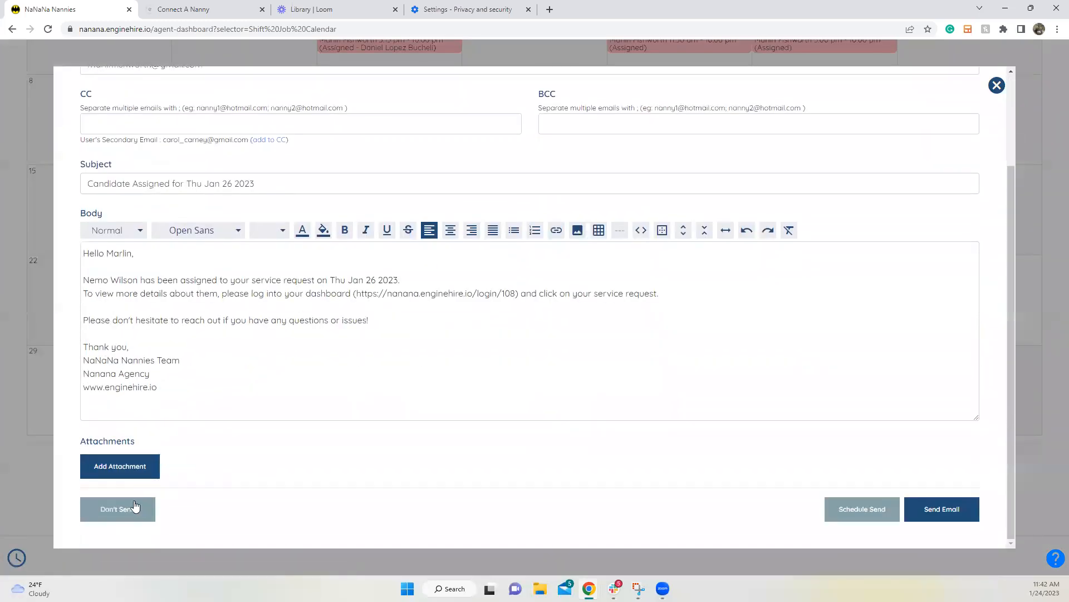
left_click(114, 508)
scroll(120, 493, "down", 3)
left_click(112, 509)
Step: Cancel both text-message notifications and open the client's profile from the booking
left_click(171, 404)
left_click(184, 401)
scroll(190, 374, "up", 5)
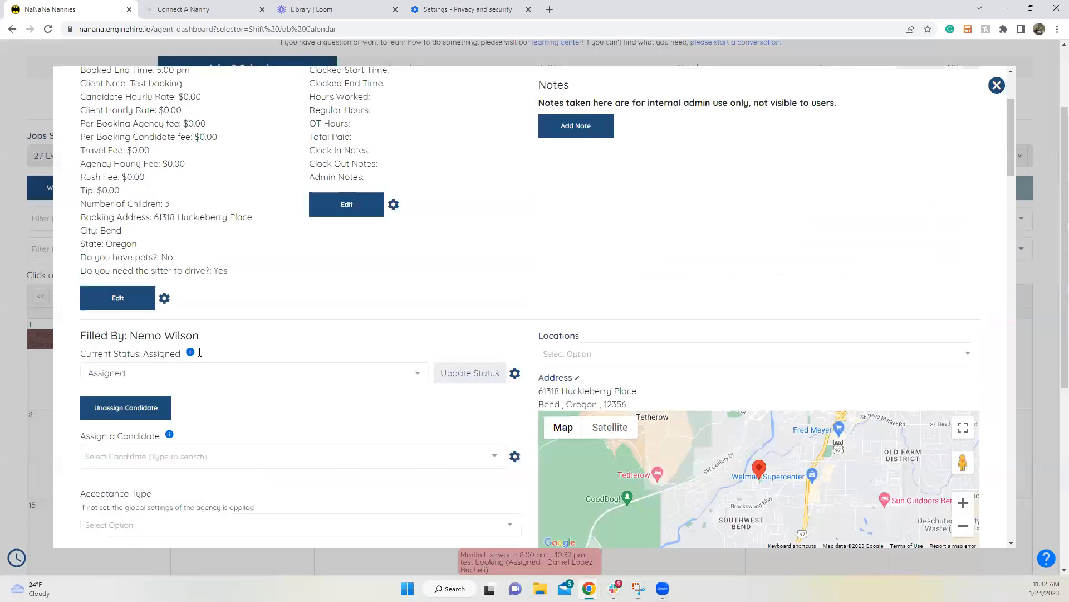
left_click(134, 159)
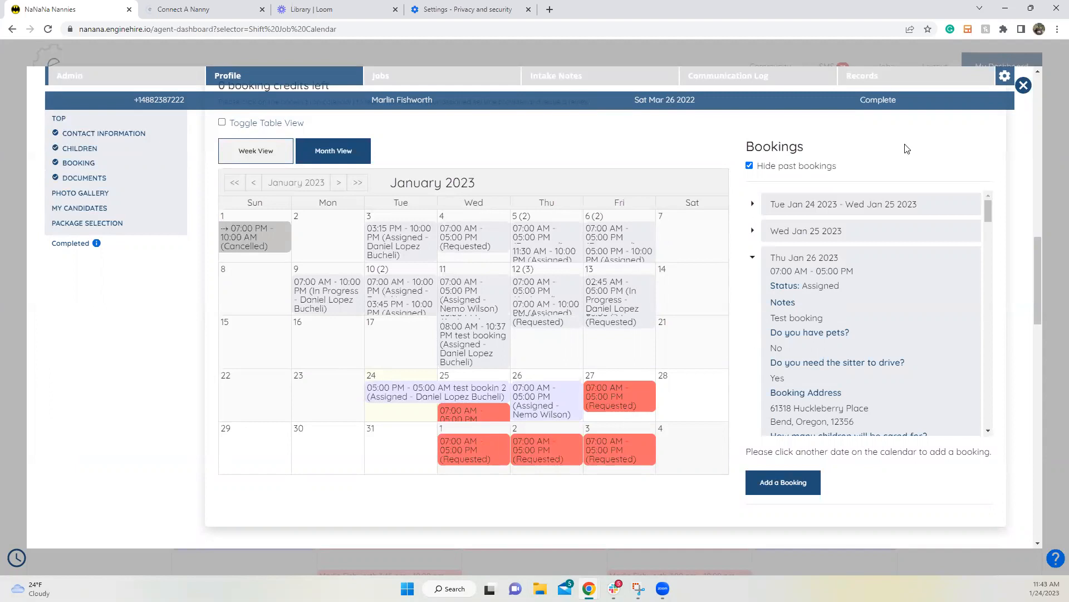
Step: Glance at the other agency's tab, return to NaNaNa Nannies, and reload the page
left_click(184, 9)
left_click(89, 16)
left_click(48, 29)
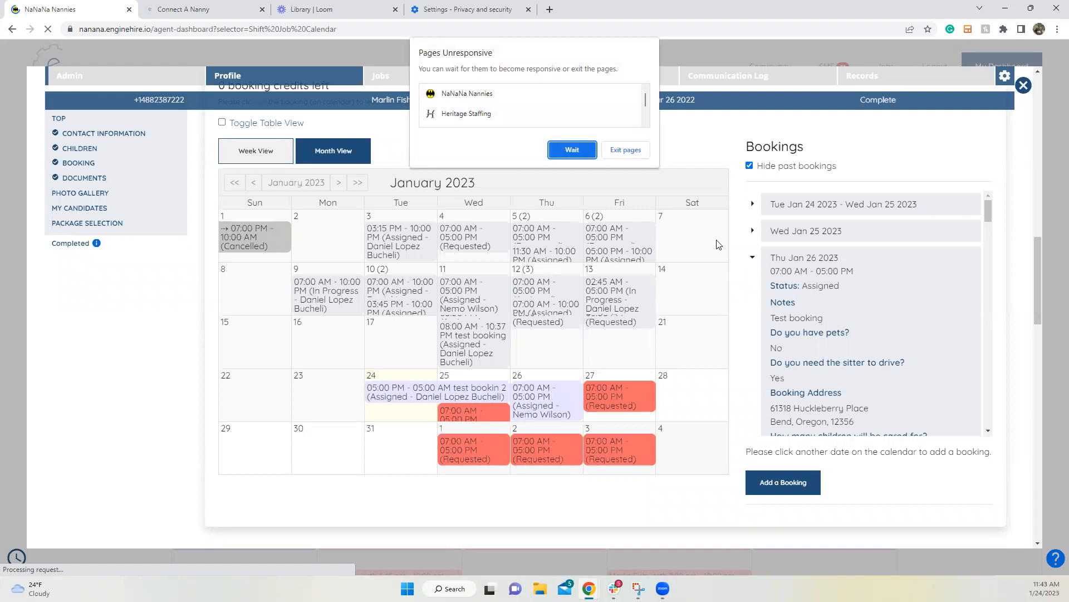
Step: Exit the unresponsive EngineHire page and enter the 'demo' dashboard address in the address bar
left_click(609, 149)
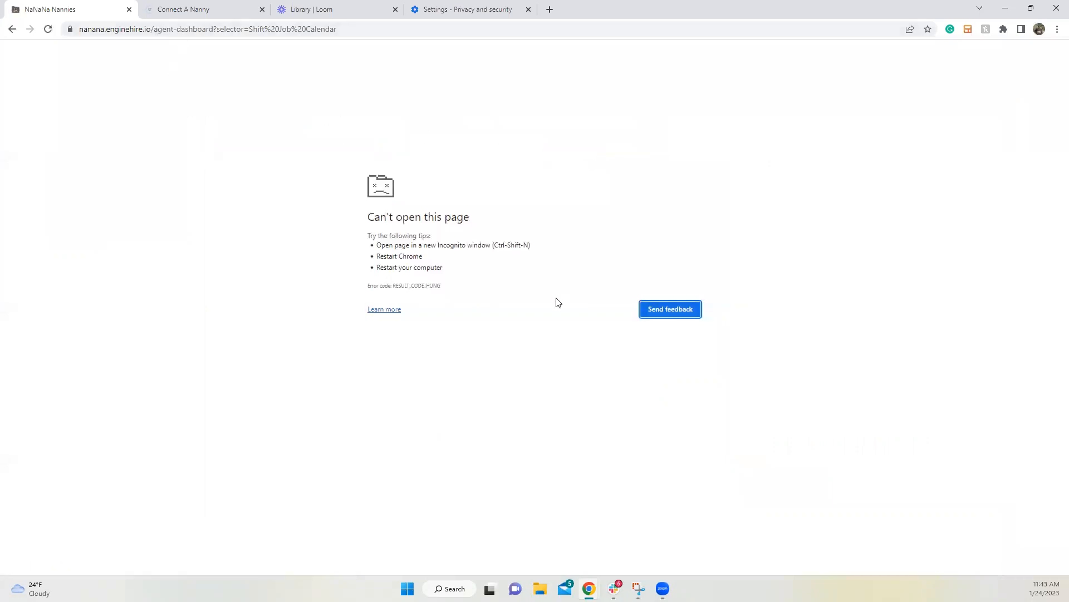
left_click(220, 28)
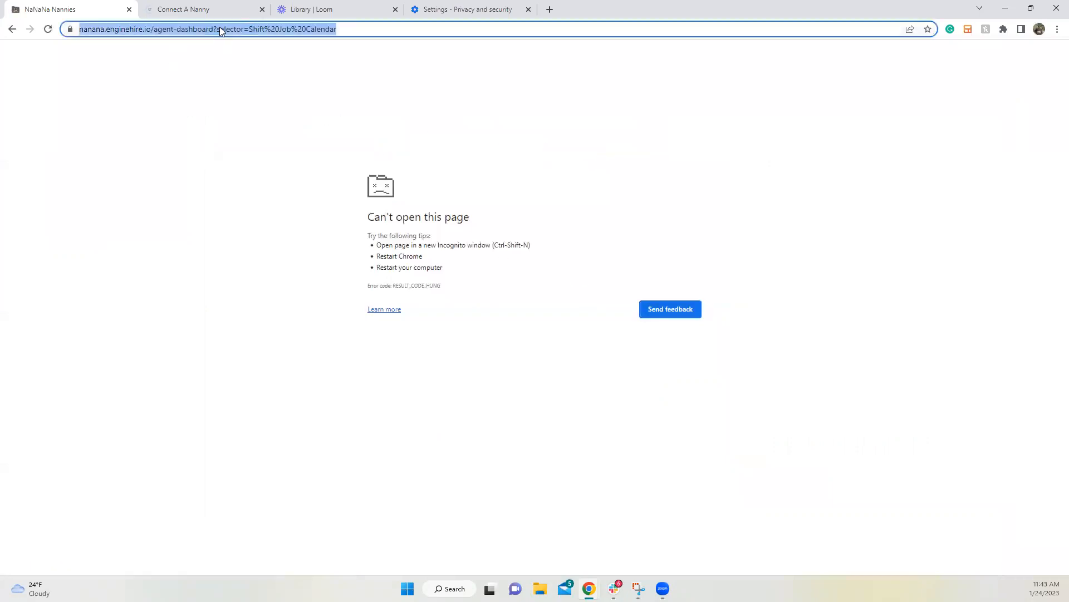
type("nana")
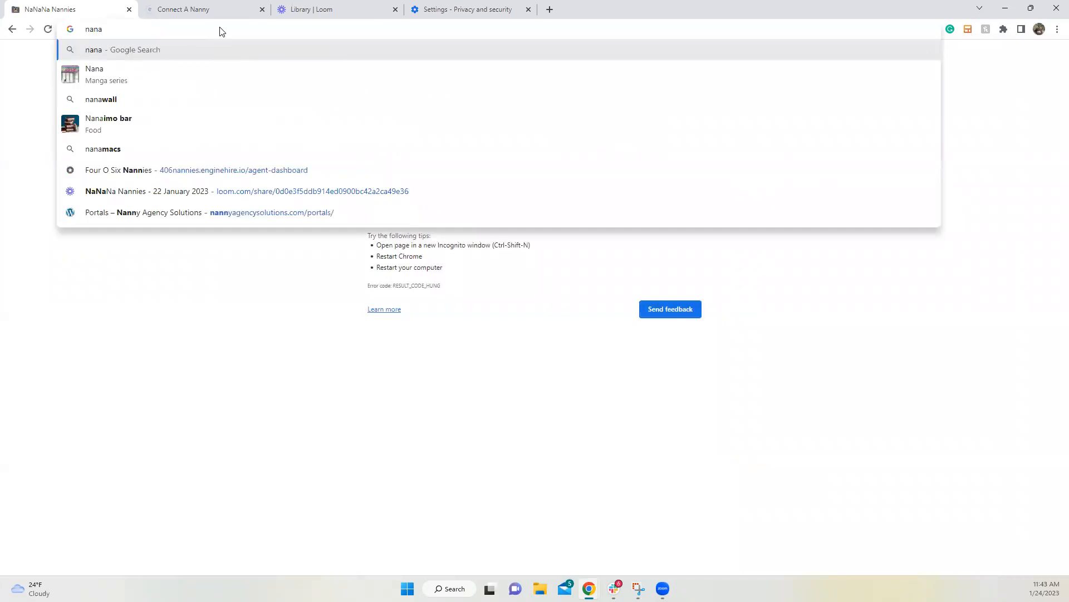
key("Down")
key("Down")
key("Down")
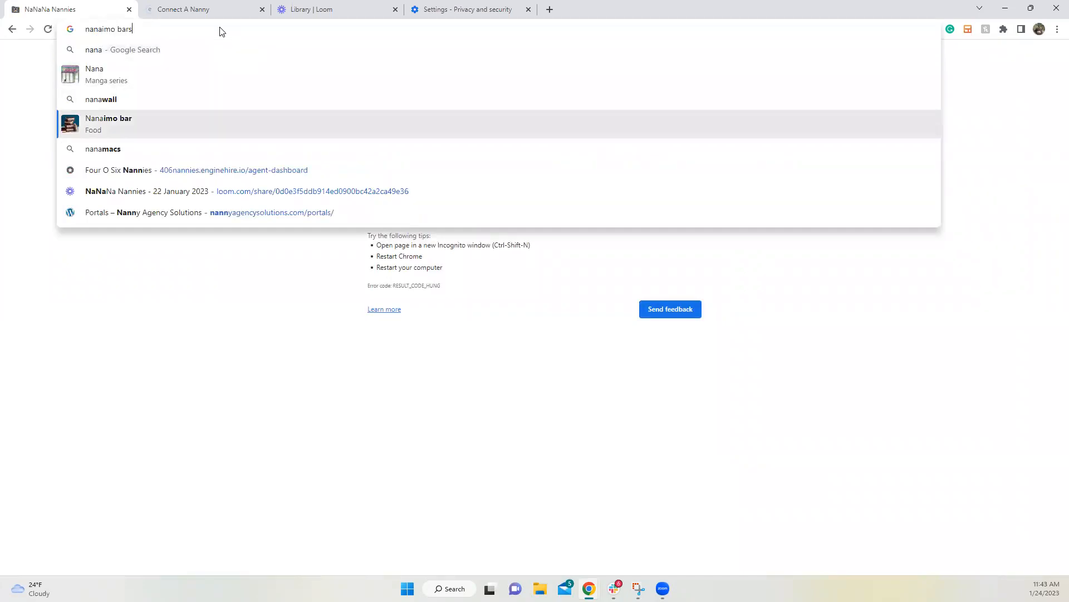
key("BackSpace")
key("BackSpace")
key("BackSpace")
key("BackSpace")
key("BackSpace")
key("BackSpace")
key("BackSpace")
key("BackSpace")
key("BackSpace")
key("BackSpace")
key("BackSpace")
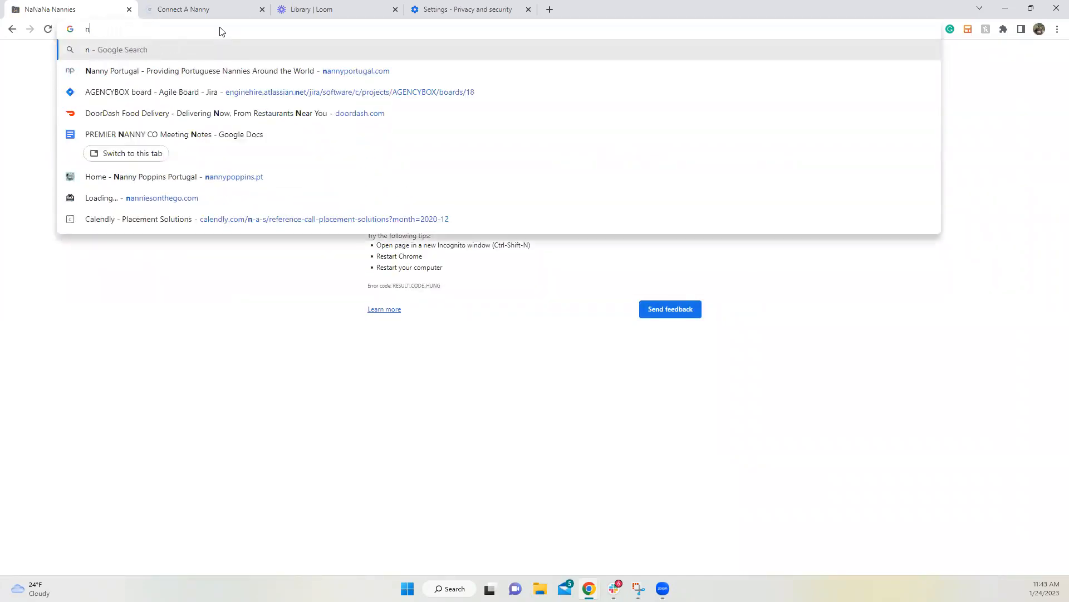
type("demo")
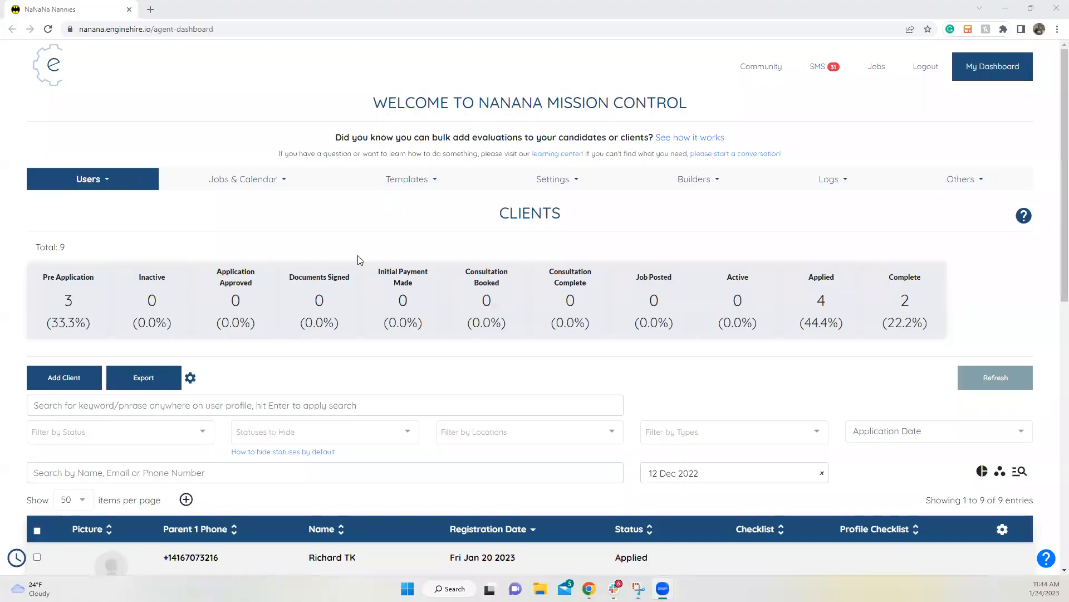
Step: Open the client's profile and scroll to the Thu Jan 26 2023 booking's assigned nanny details
scroll(312, 284, "down", 3)
scroll(287, 306, "up", 3)
scroll(284, 323, "down", 7)
scroll(280, 349, "down", 3)
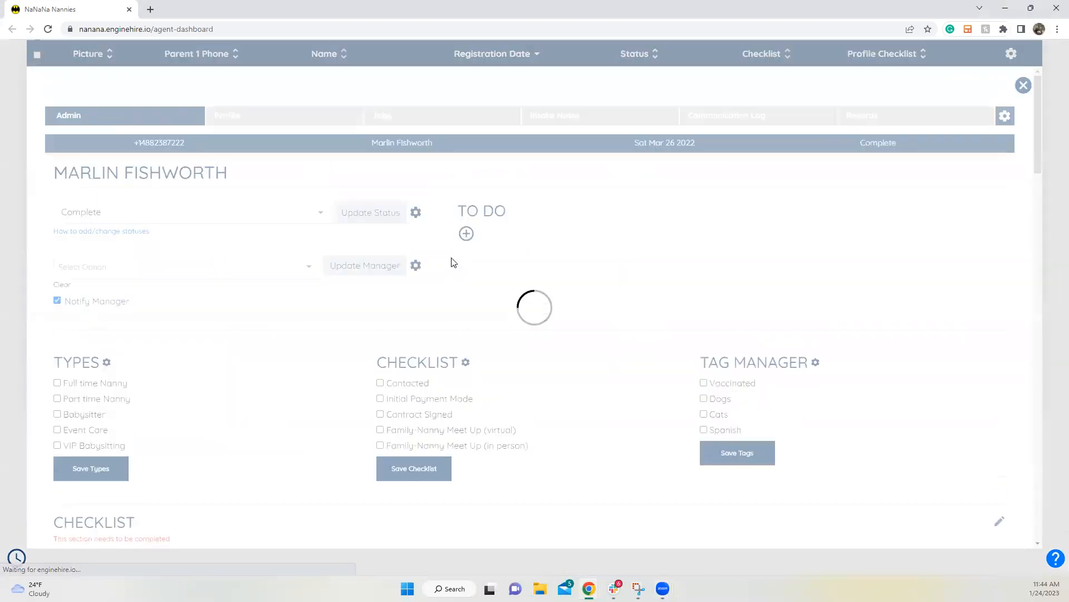
left_click(242, 122)
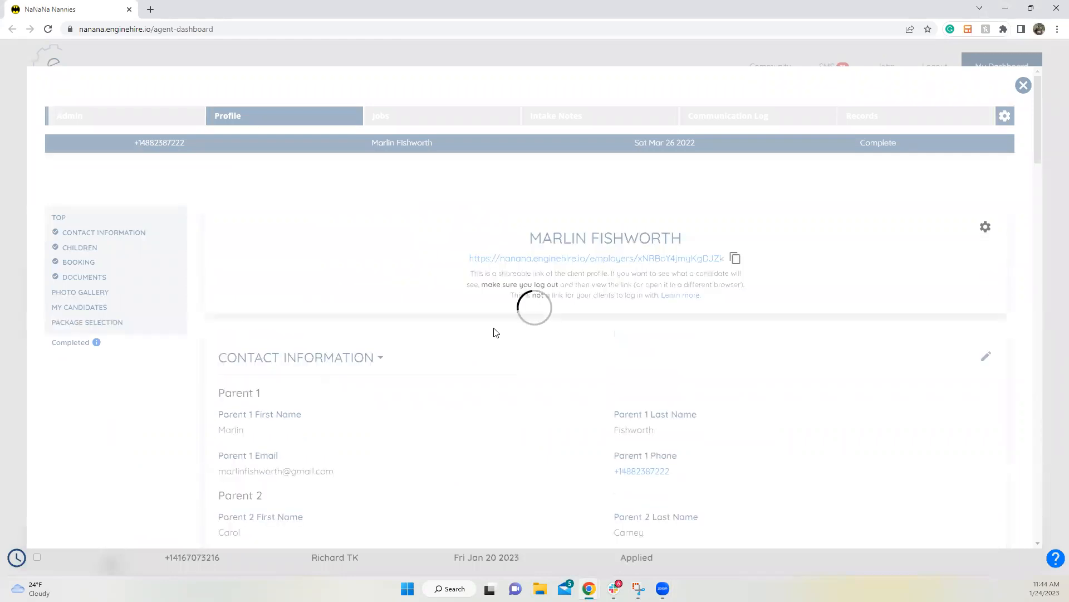
scroll(497, 338, "down", 10)
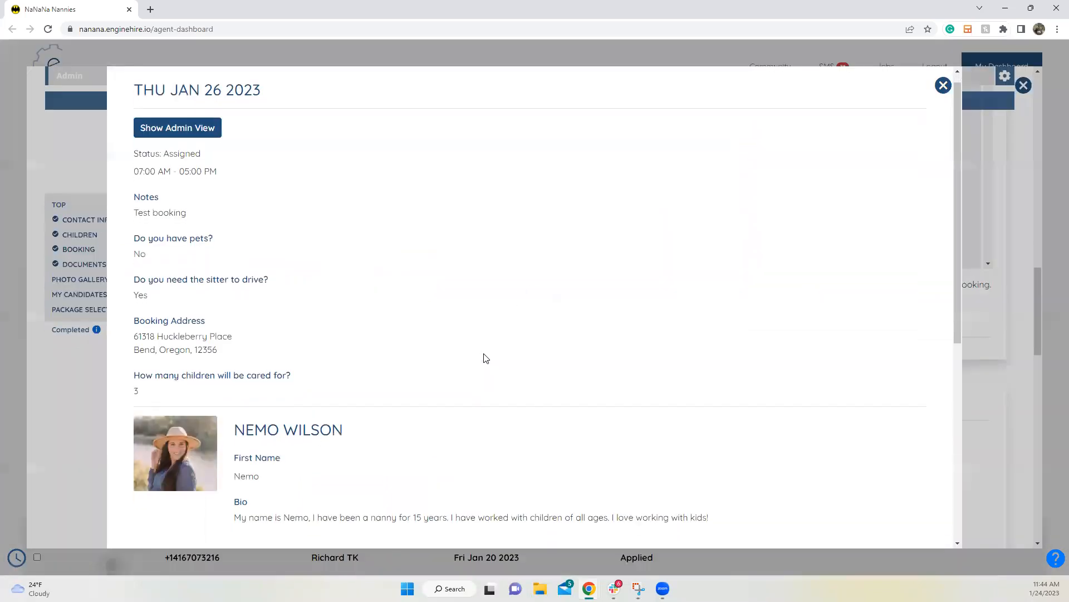
scroll(290, 312, "down", 3)
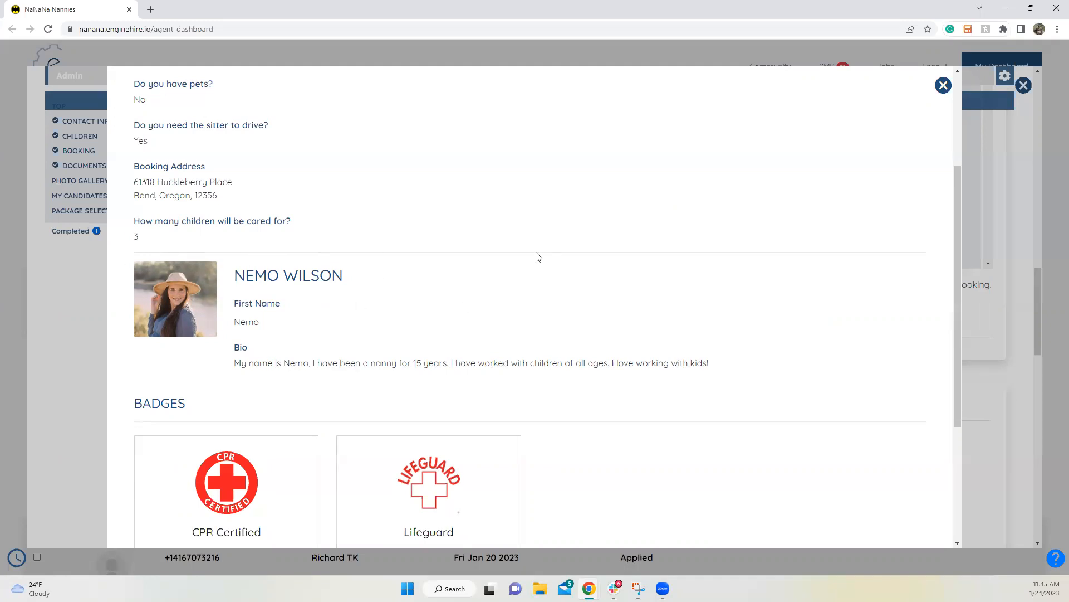
Step: Close the Jan 26 booking, then review and close the Wed Jan 11 2023 booking details
left_click(943, 86)
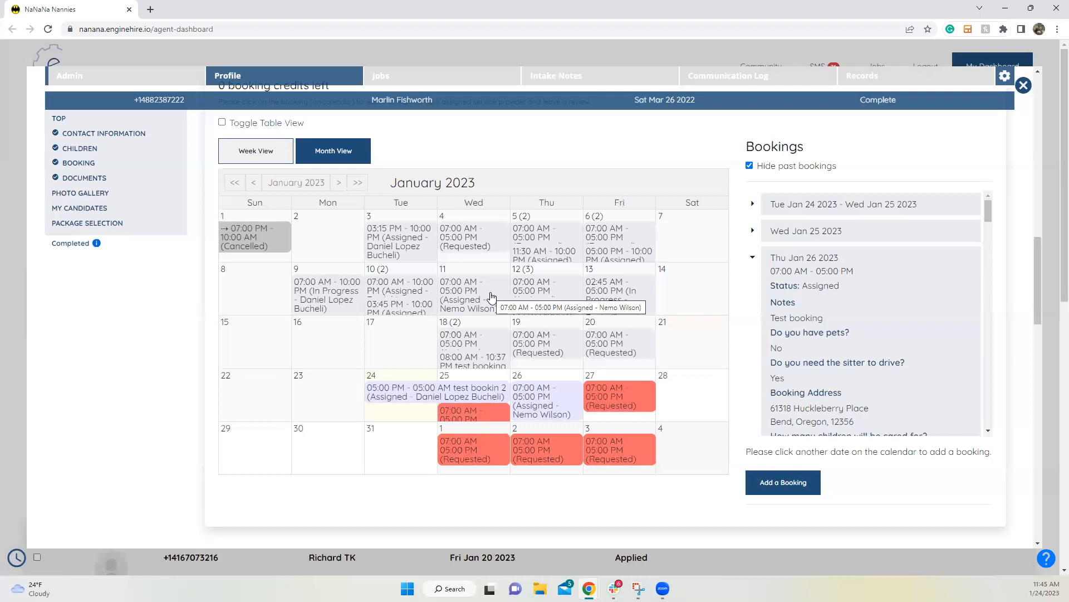
left_click(492, 292)
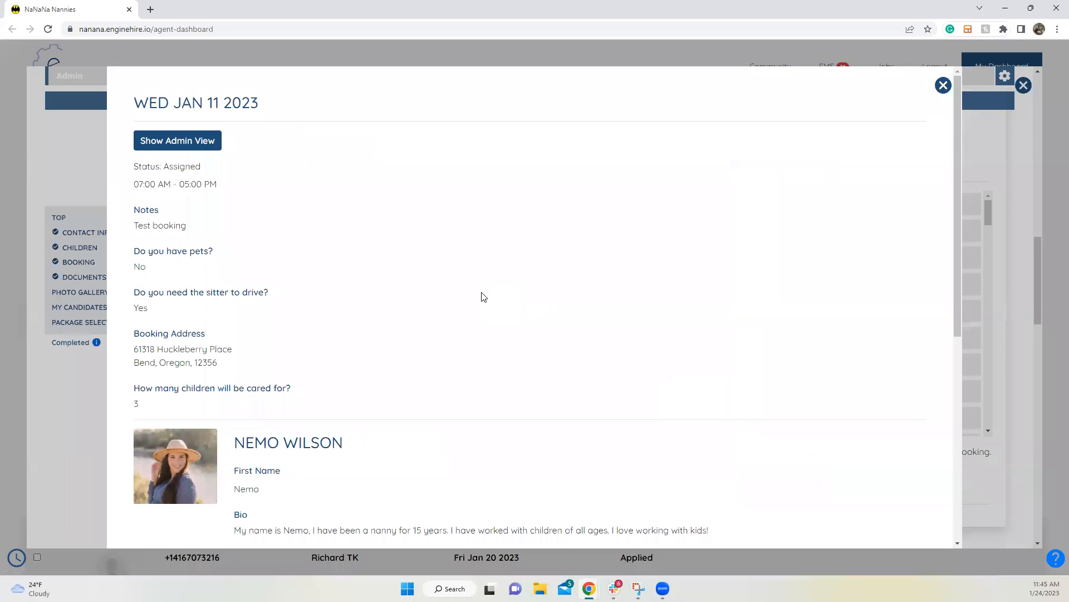
scroll(484, 300, "down", 4)
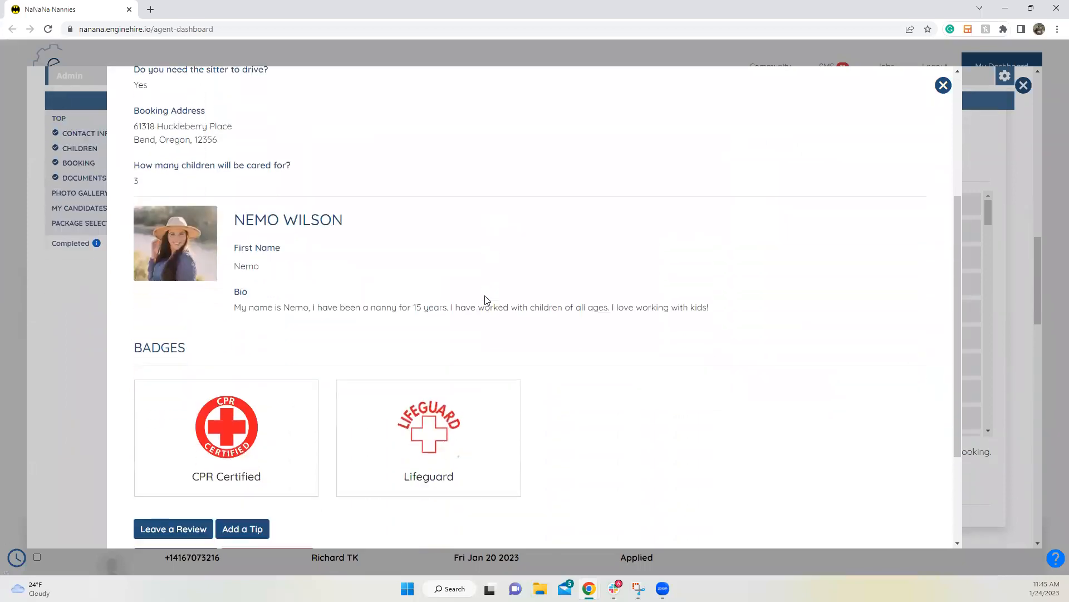
left_click(943, 86)
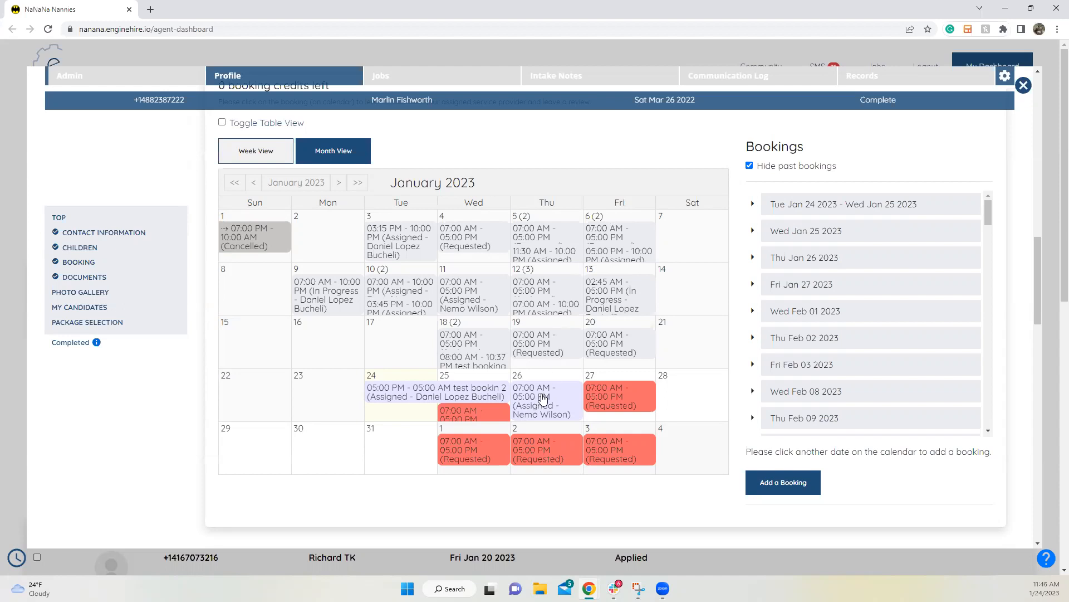
Step: Open another calendar booking, select and deselect the candidate's bio text, and scroll back up
left_click(460, 311)
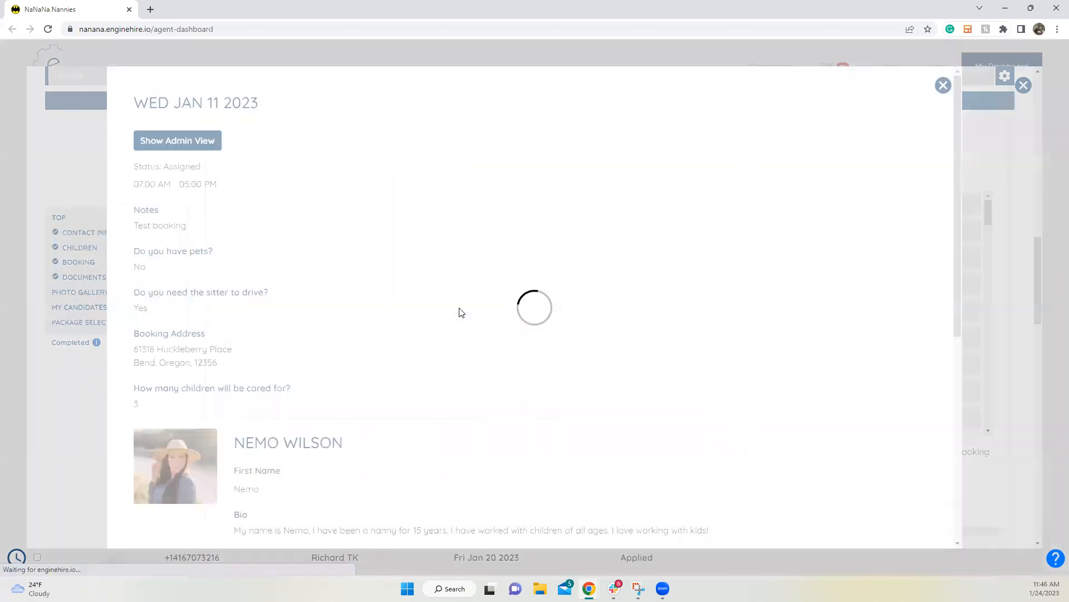
scroll(365, 444, "down", 5)
left_click_drag(233, 191, 803, 248)
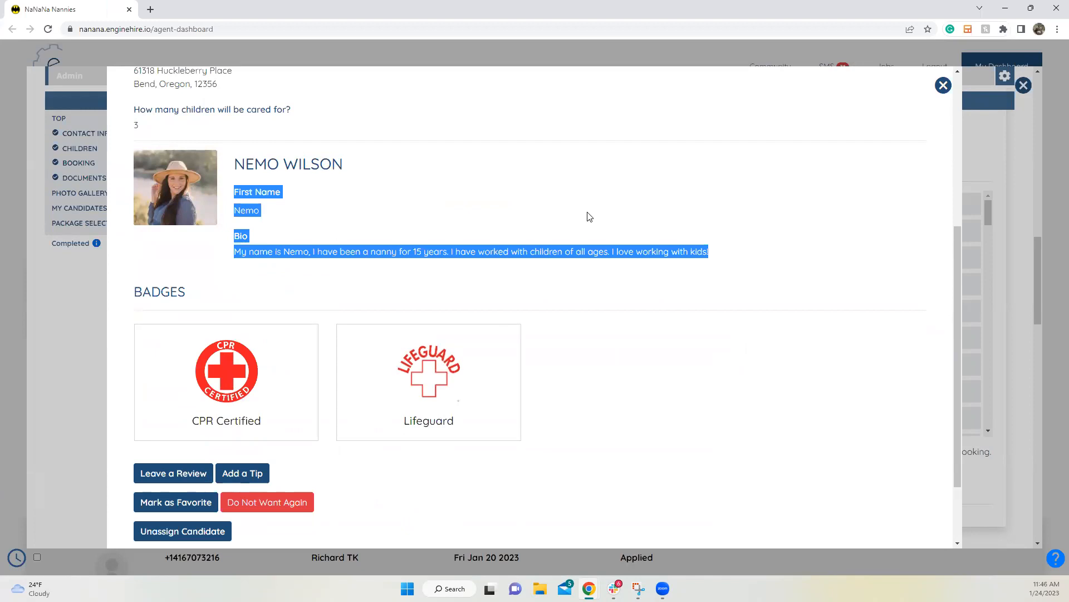
left_click(493, 204)
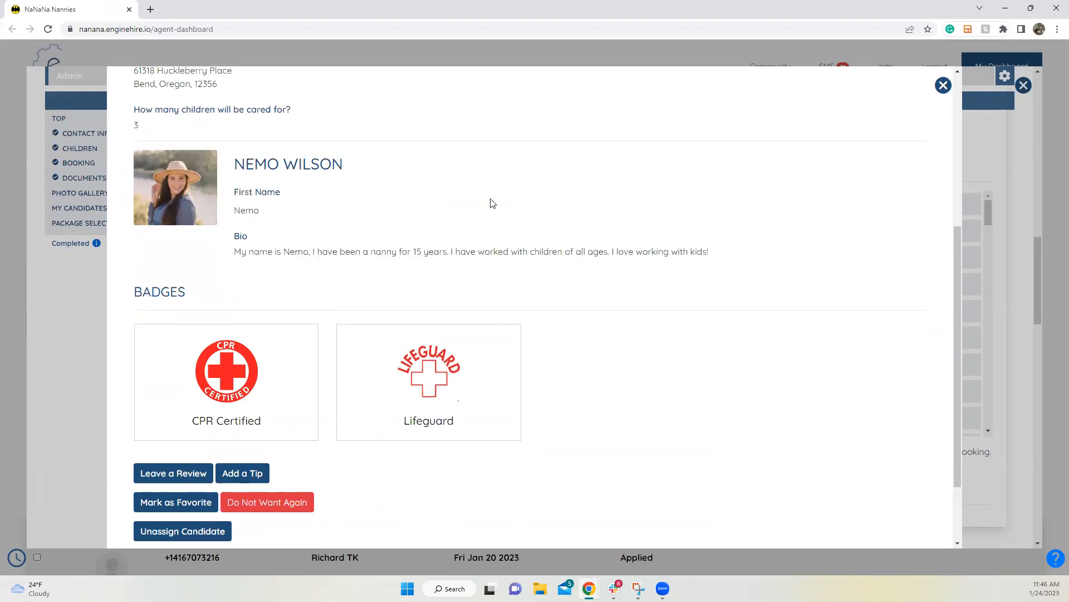
scroll(493, 203, "up", 4)
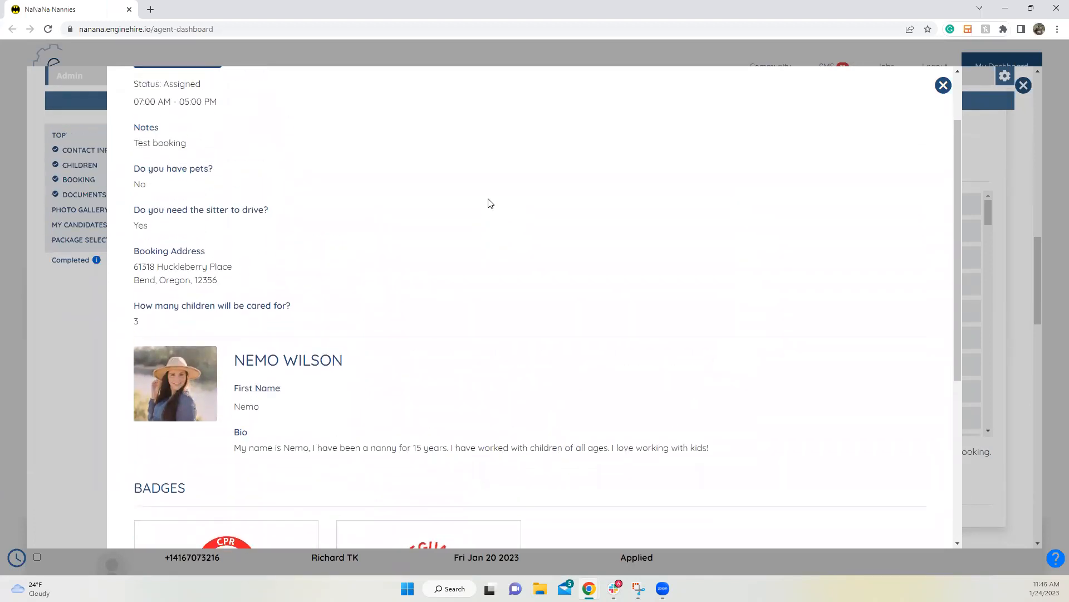
scroll(490, 203, "up", 1)
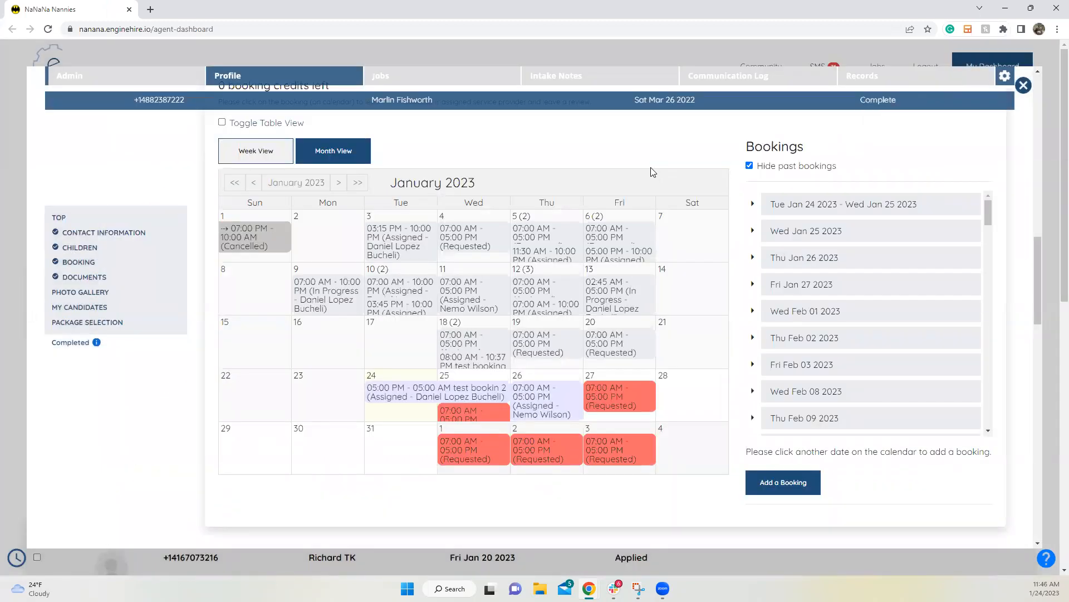
Step: Close the client profile, go to Users > Candidates, and switch to the Default view of all 8 candidates
left_click(1023, 85)
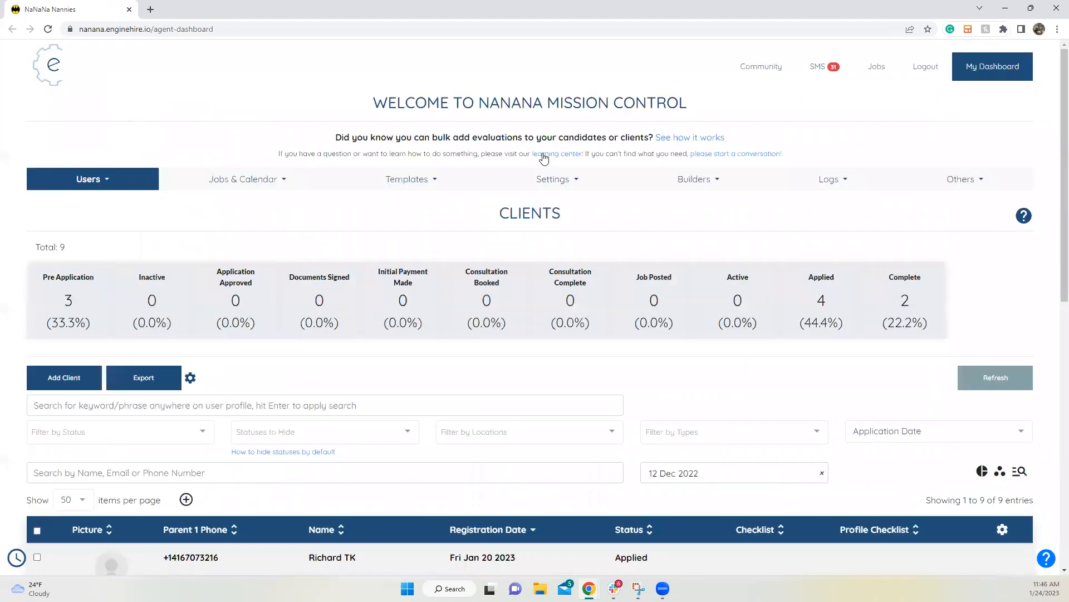
left_click(141, 180)
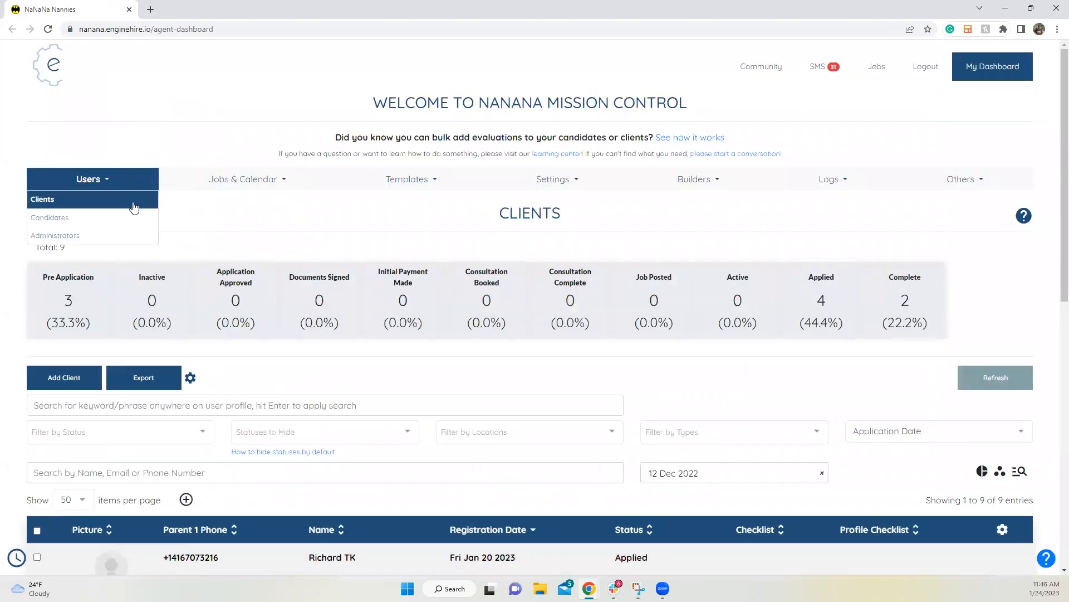
left_click(125, 216)
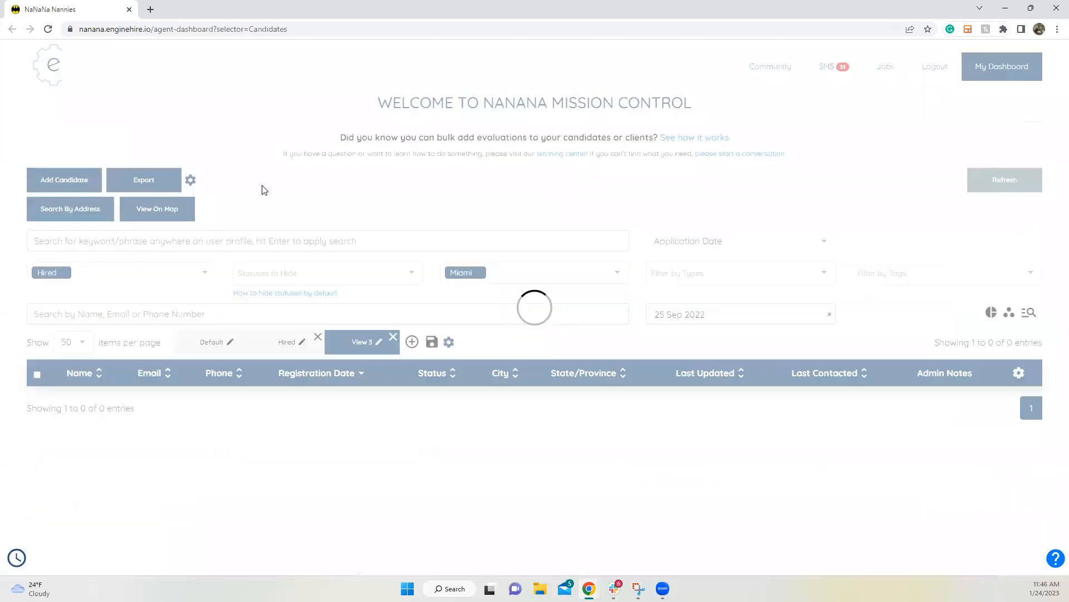
scroll(188, 363, "down", 5)
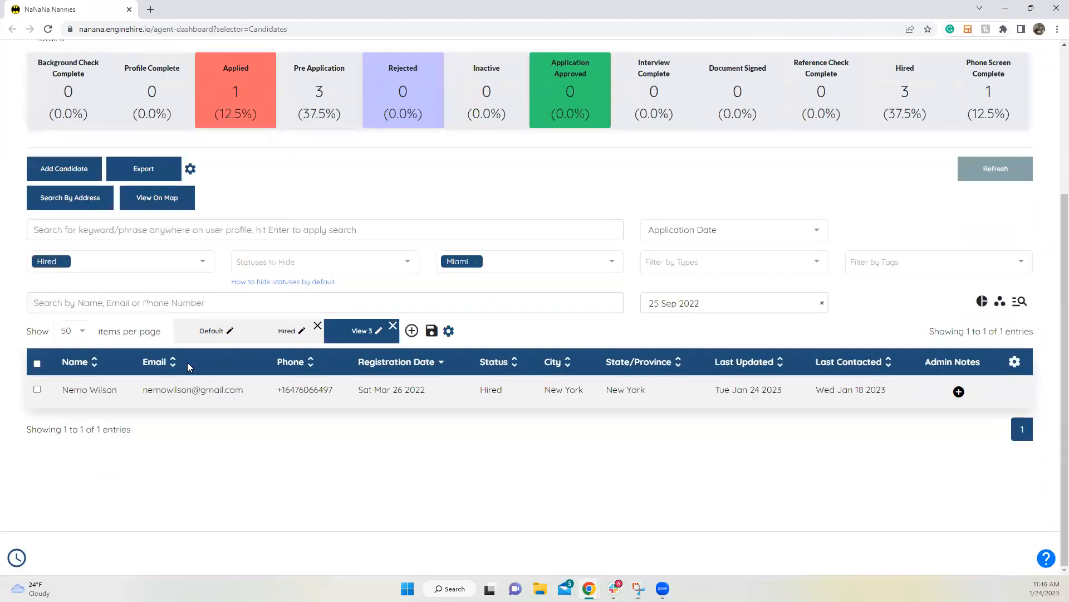
left_click(208, 332)
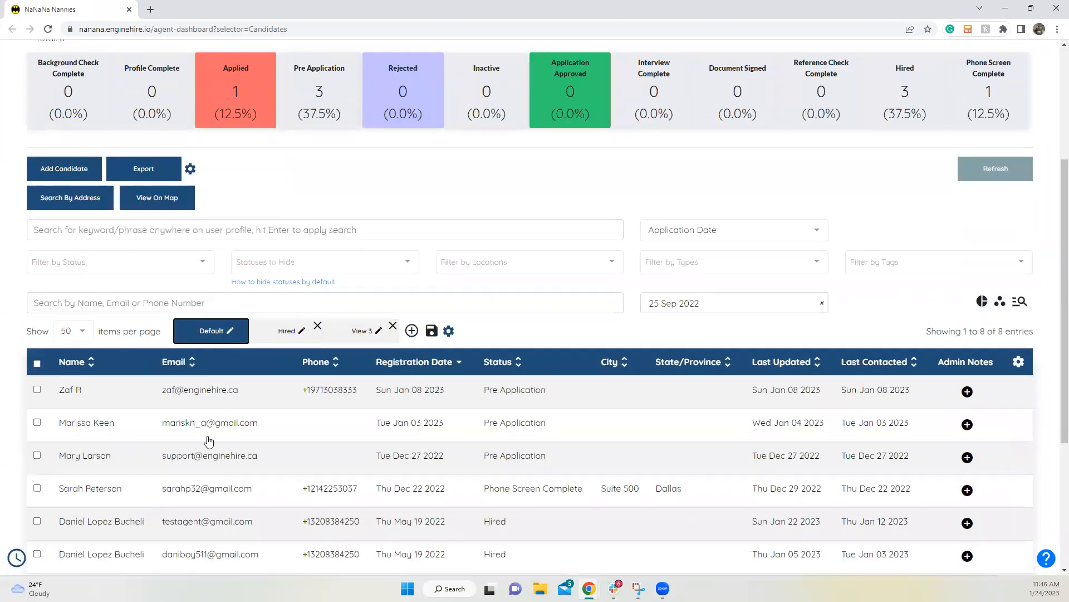
scroll(209, 441, "down", 4)
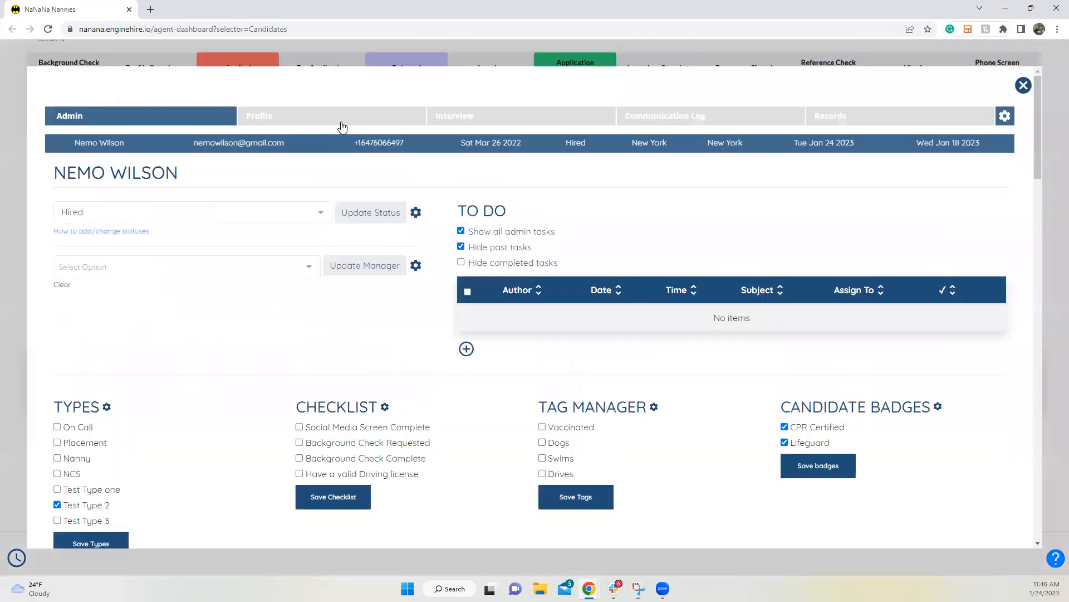
Step: Open the candidate's Profile > My Jobs list showing the Thu Jan 26 2023 job
left_click(342, 126)
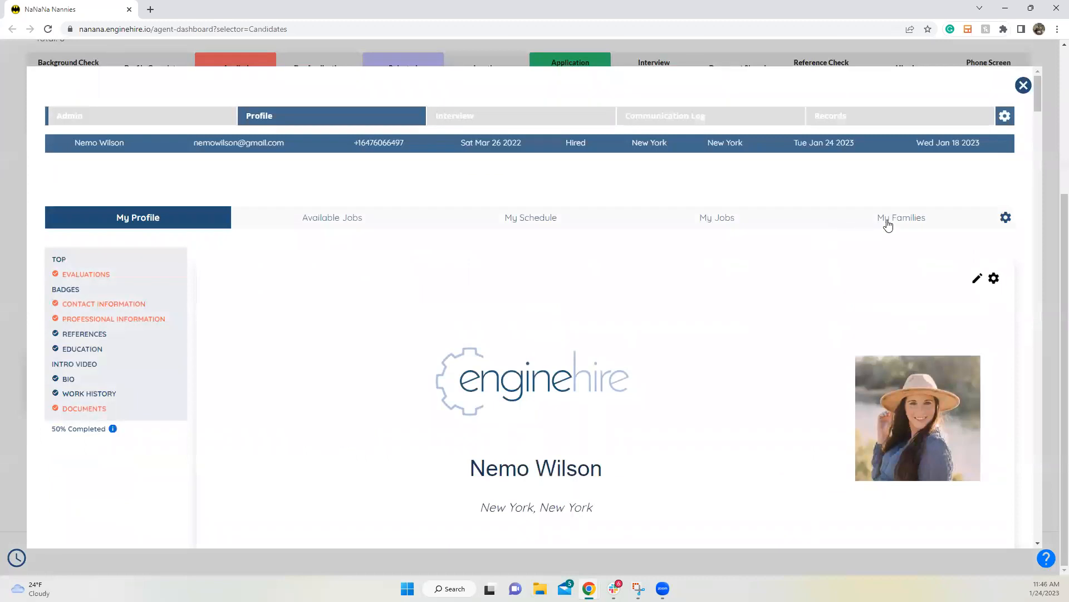
left_click(692, 222)
scroll(669, 323, "down", 1)
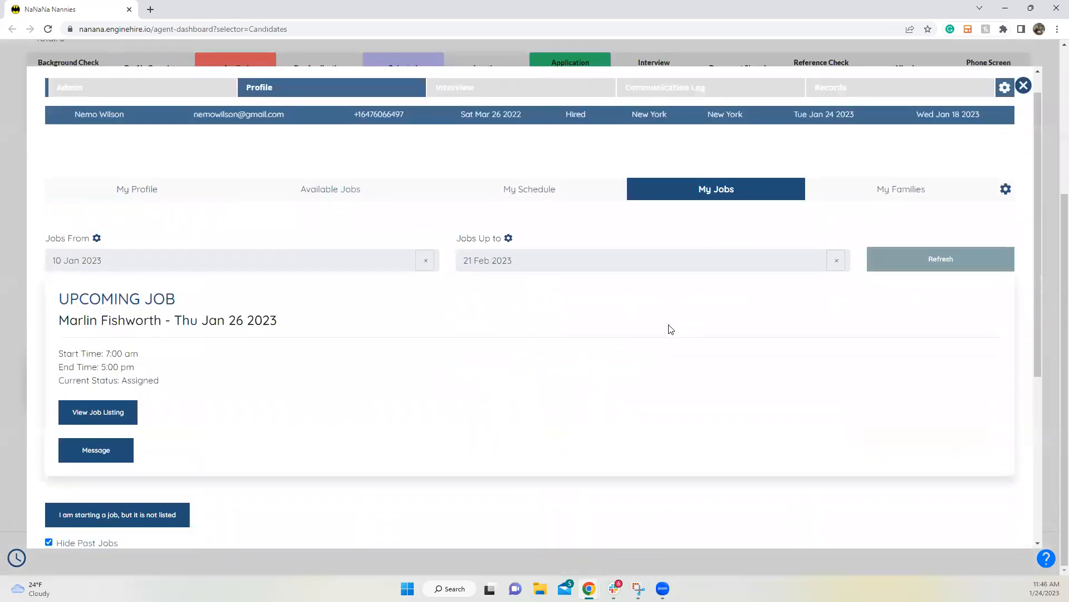
scroll(671, 330, "down", 5)
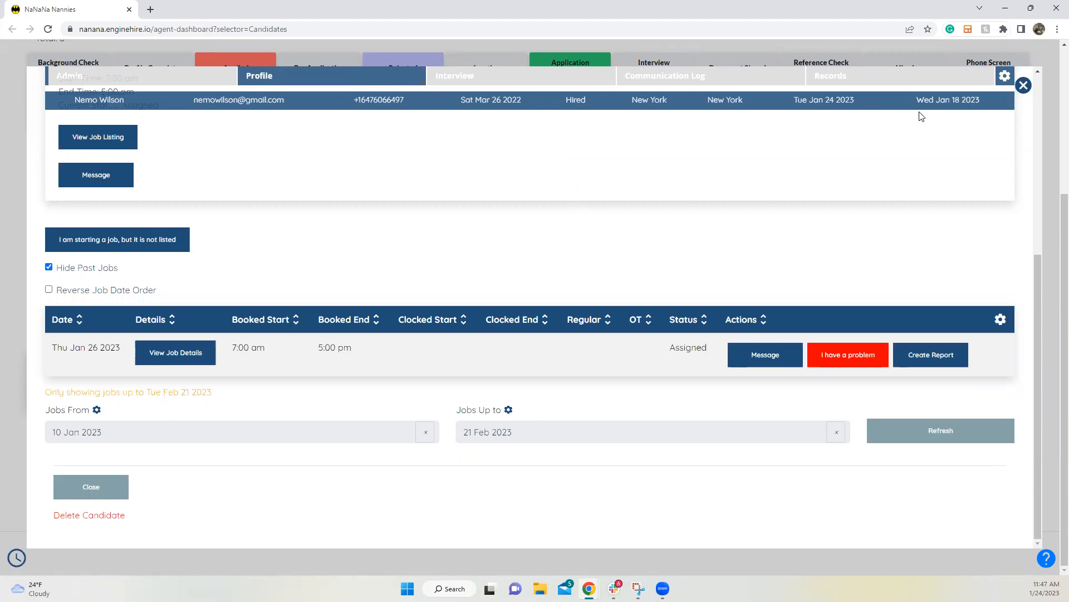
Step: Review the jobs table gear settings, then close them and the candidate record
left_click(1001, 320)
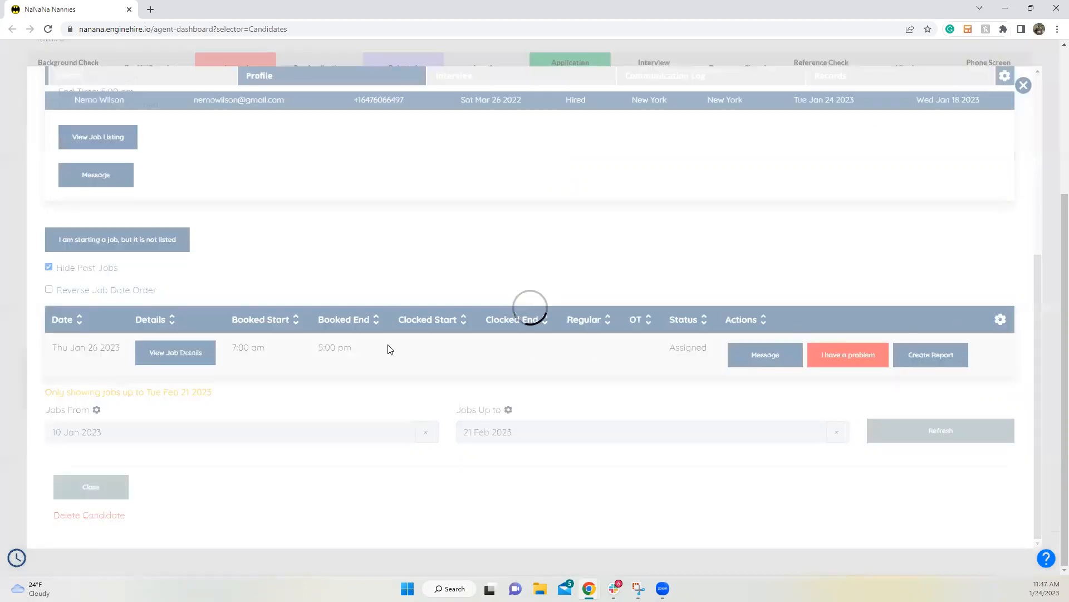
scroll(386, 349, "down", 15)
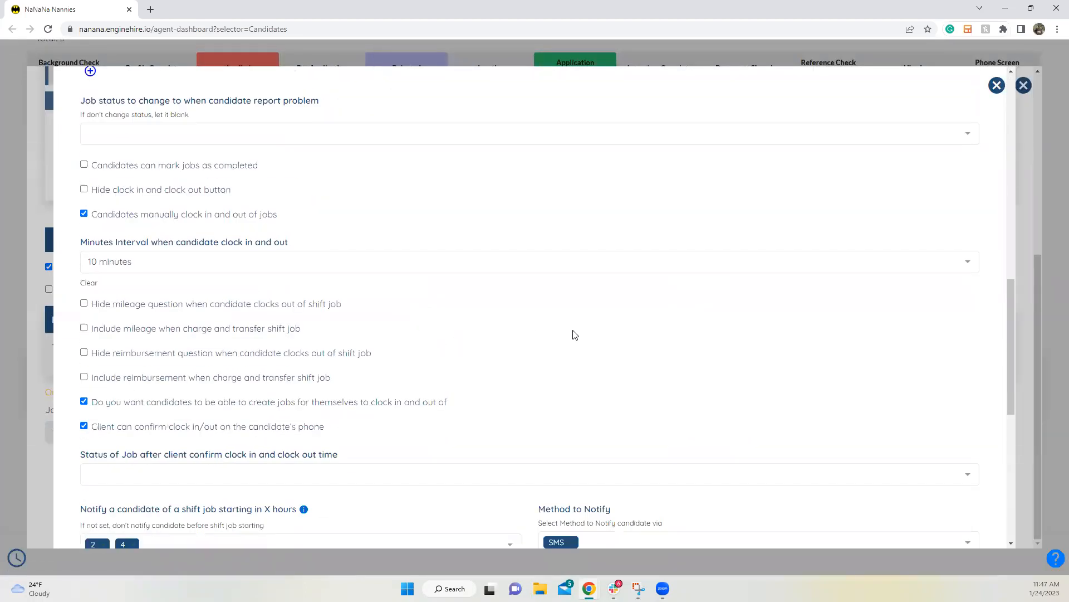
scroll(575, 335, "down", 1)
left_click(997, 86)
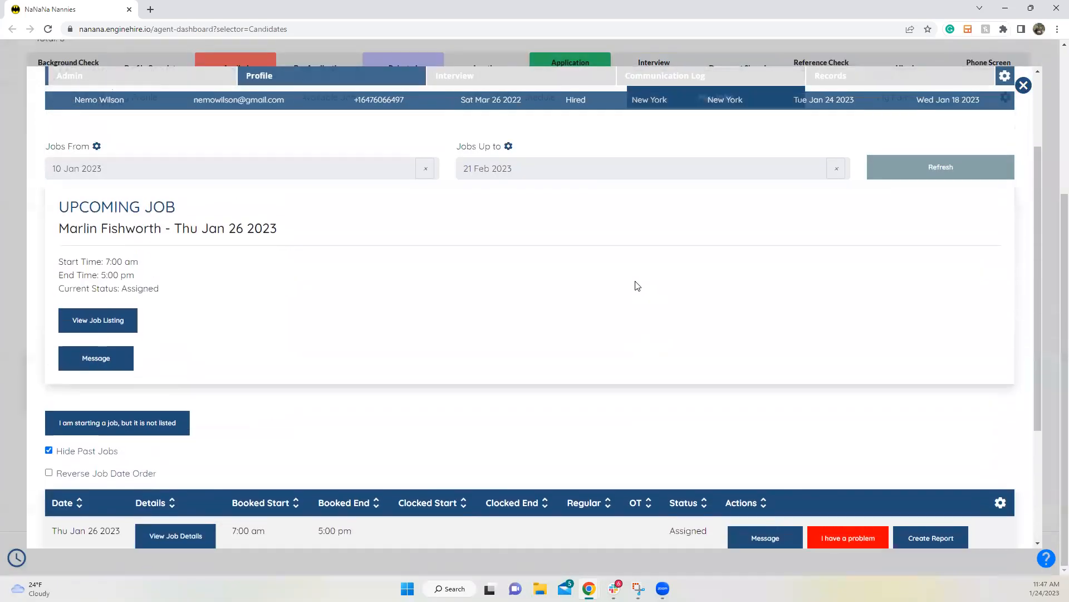
scroll(635, 281, "up", 2)
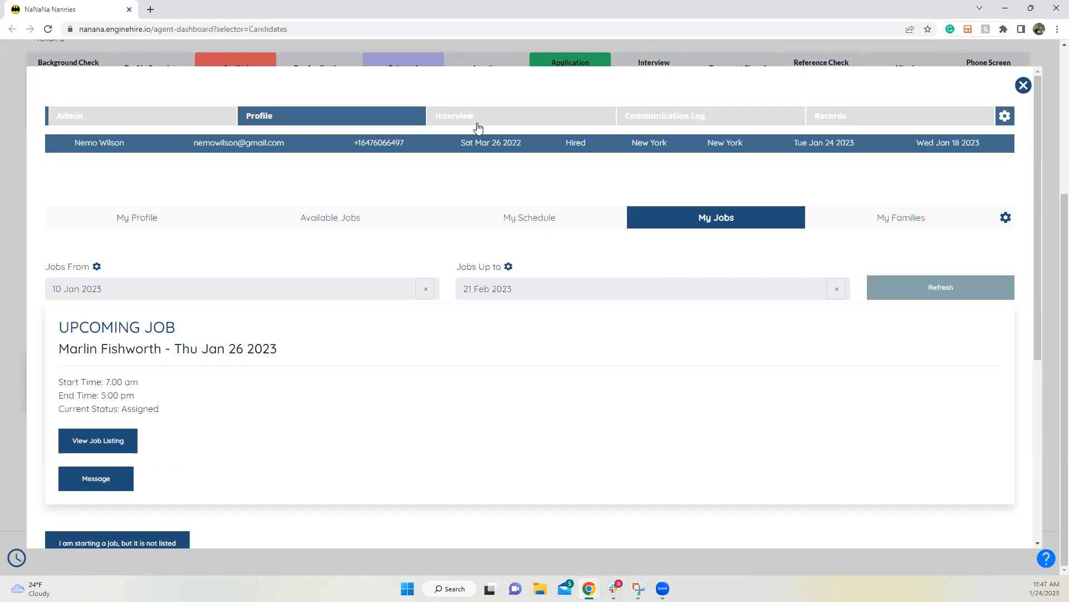
left_click(1024, 86)
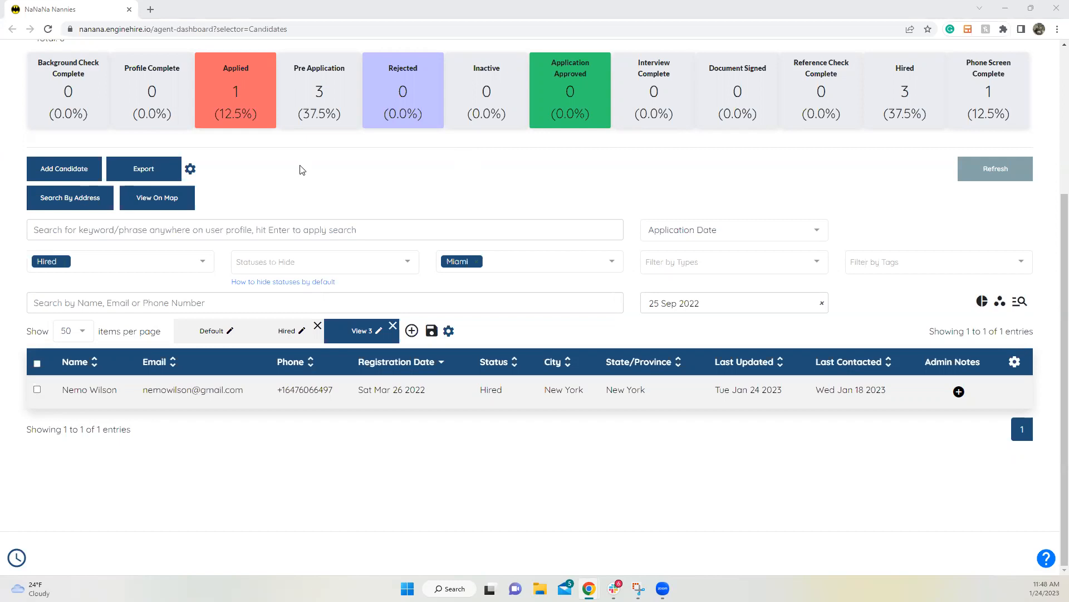
Step: Go to Settings > Agency Settings
scroll(427, 182, "up", 4)
left_click(530, 190)
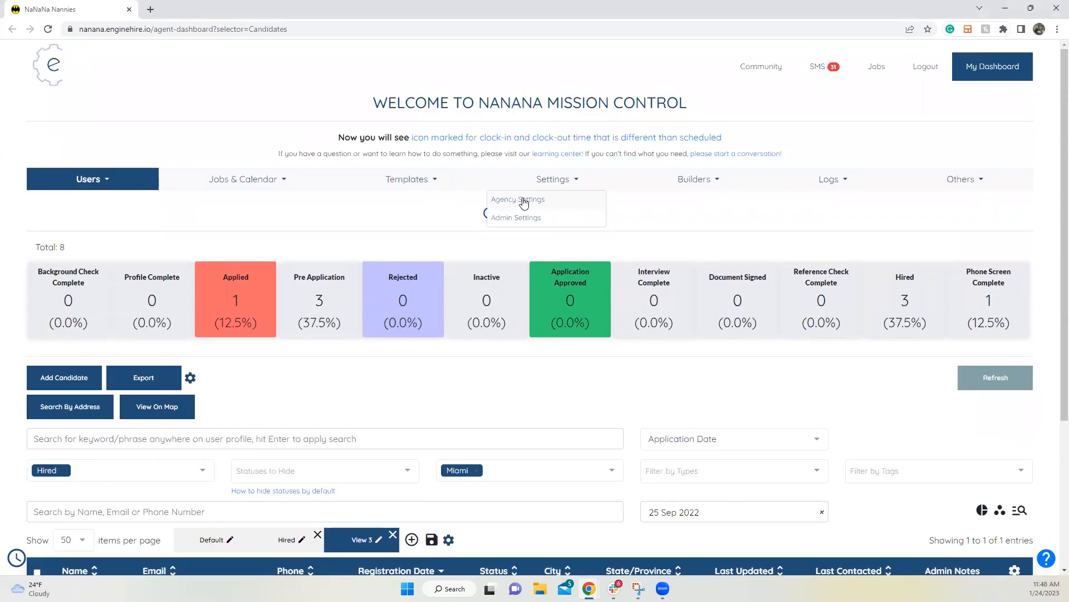
left_click(520, 200)
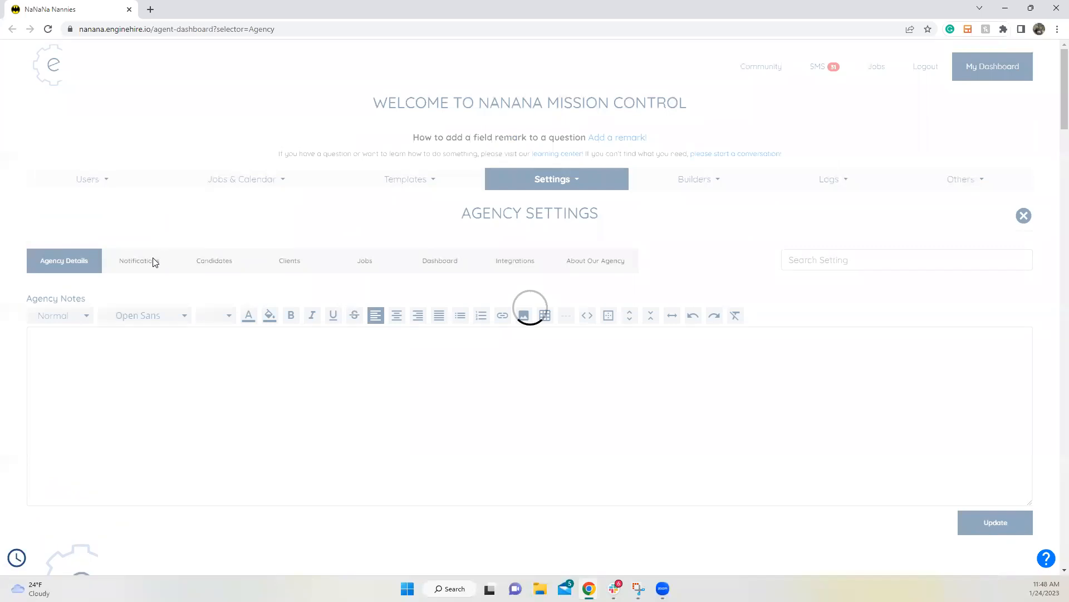
Step: Show the Notifications tab and scroll down to the review notification emails heading
left_click(152, 262)
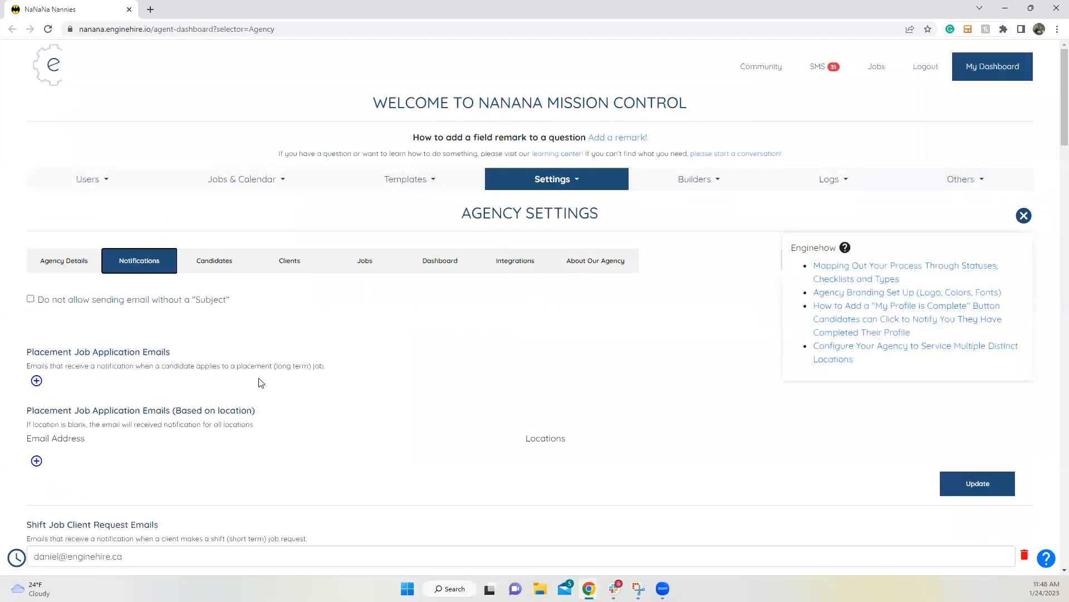
scroll(261, 377, "down", 10)
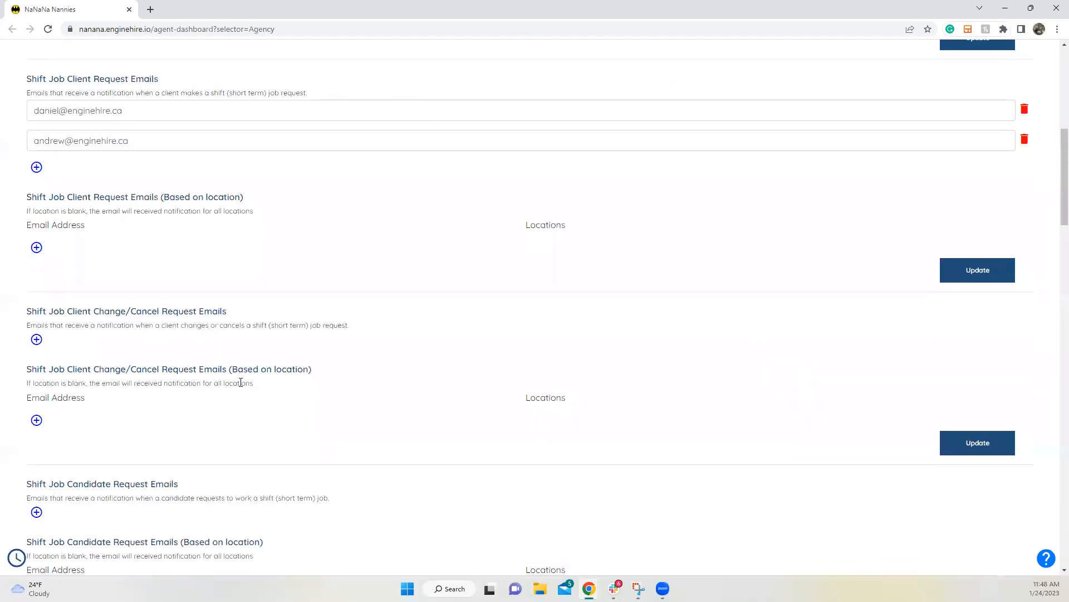
scroll(242, 389, "down", 6)
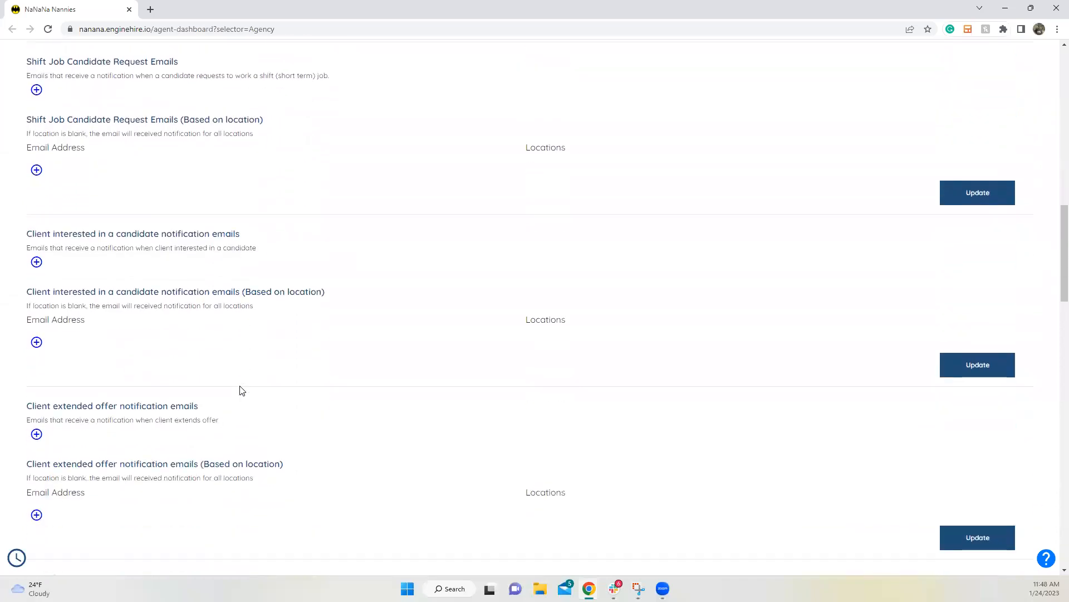
scroll(242, 389, "down", 3)
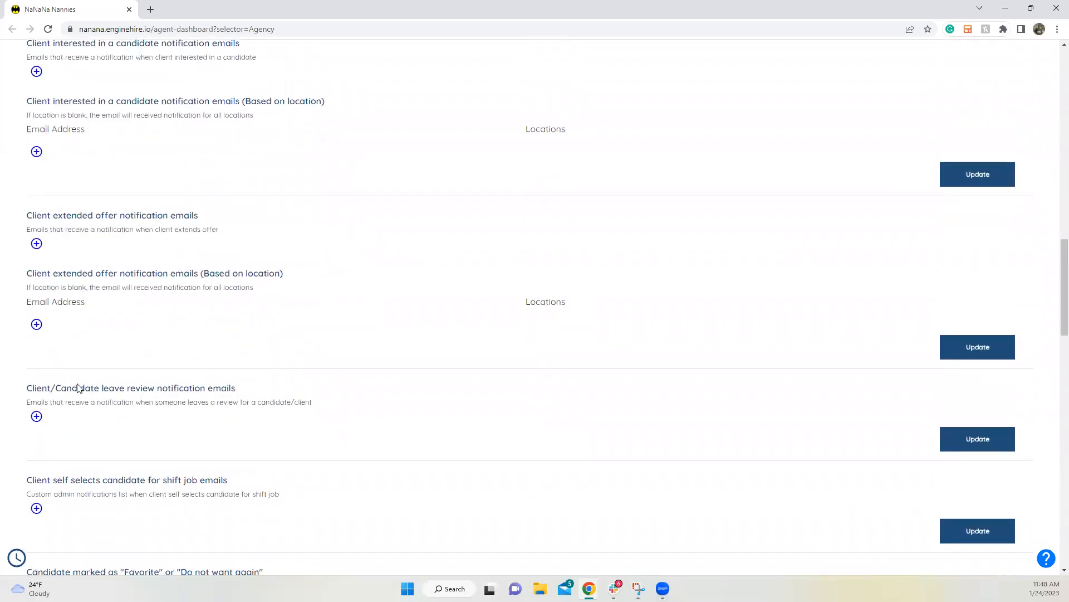
triple_click(134, 384)
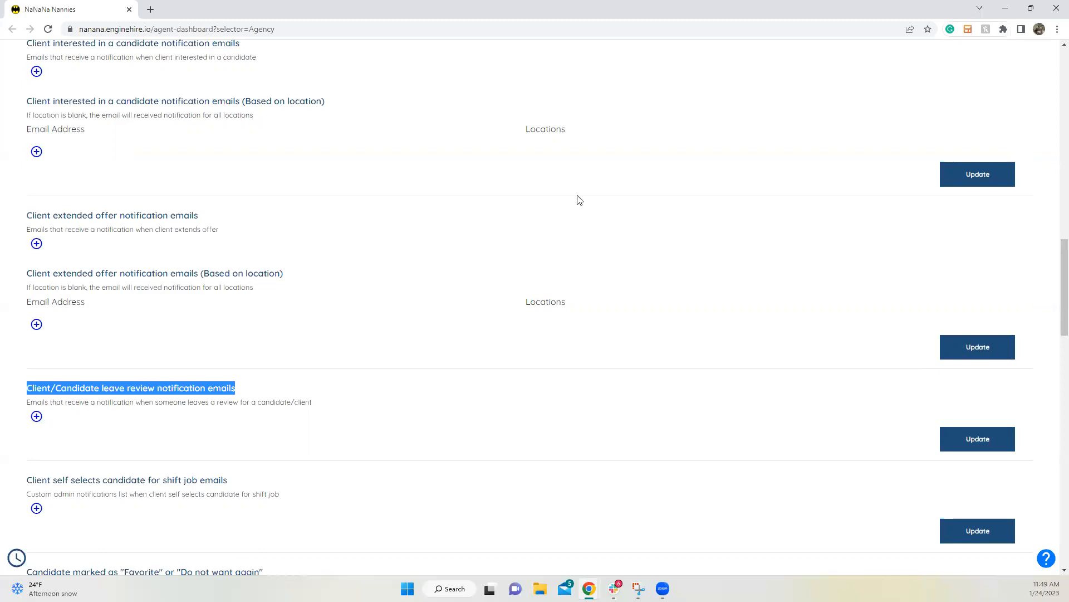
Step: Minimize the NaNaNa Nannies Chrome window and then the remaining Chrome window
left_click(1005, 9)
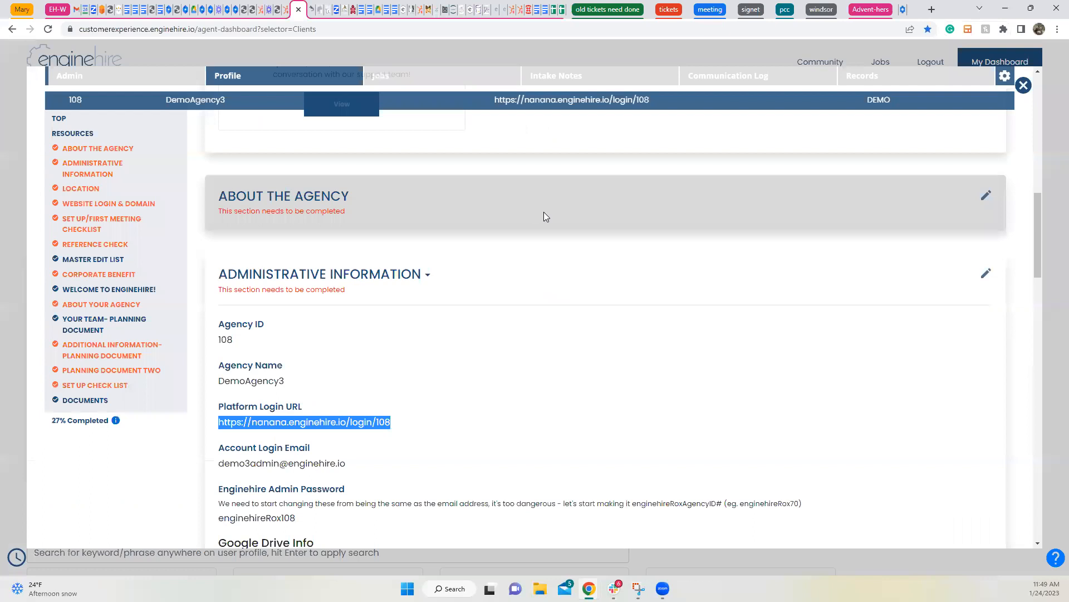
left_click(1005, 9)
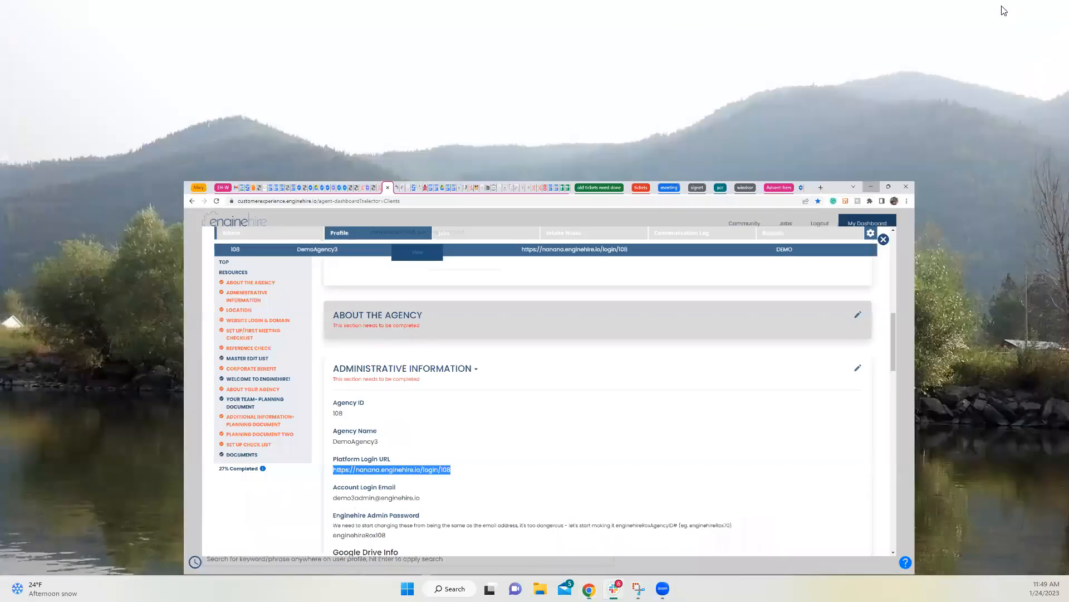